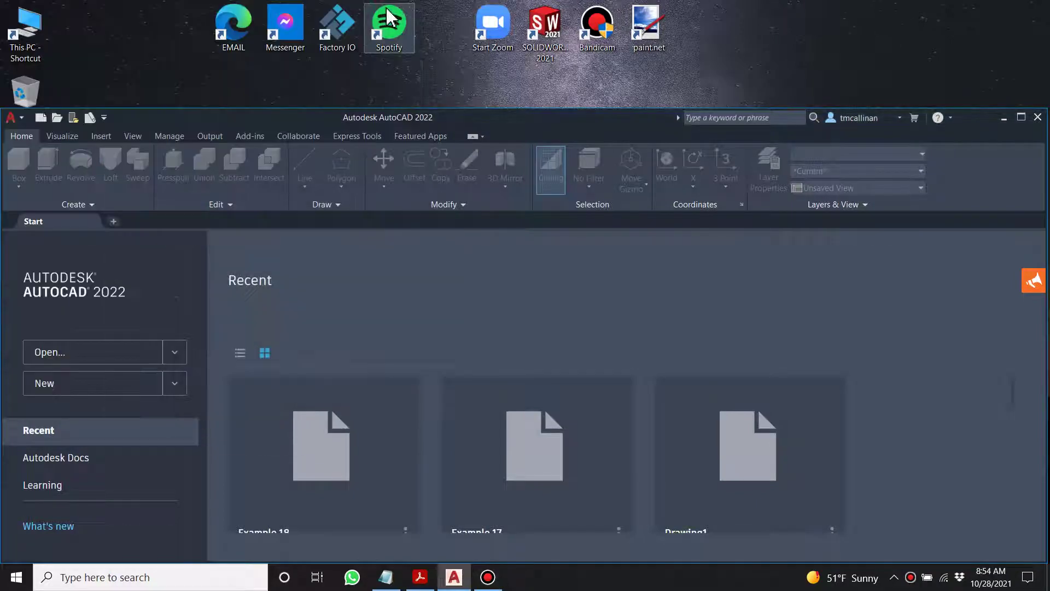
# Step: Minimize AutoCAD and scroll the exercises PDF to the Practice 3 drawing on page 18
pyautogui.click(1004, 118)
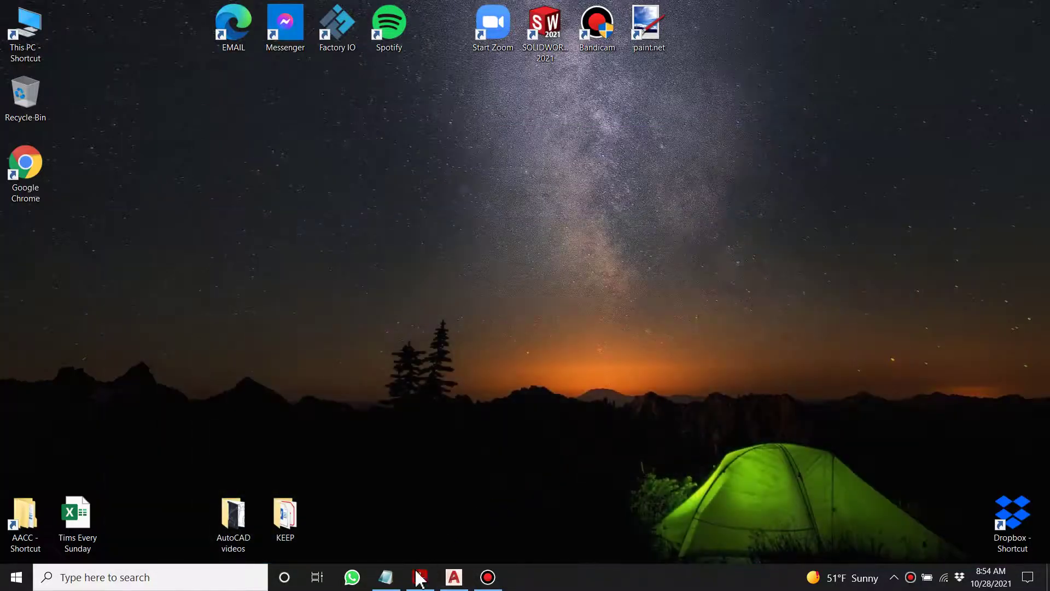
pyautogui.click(420, 577)
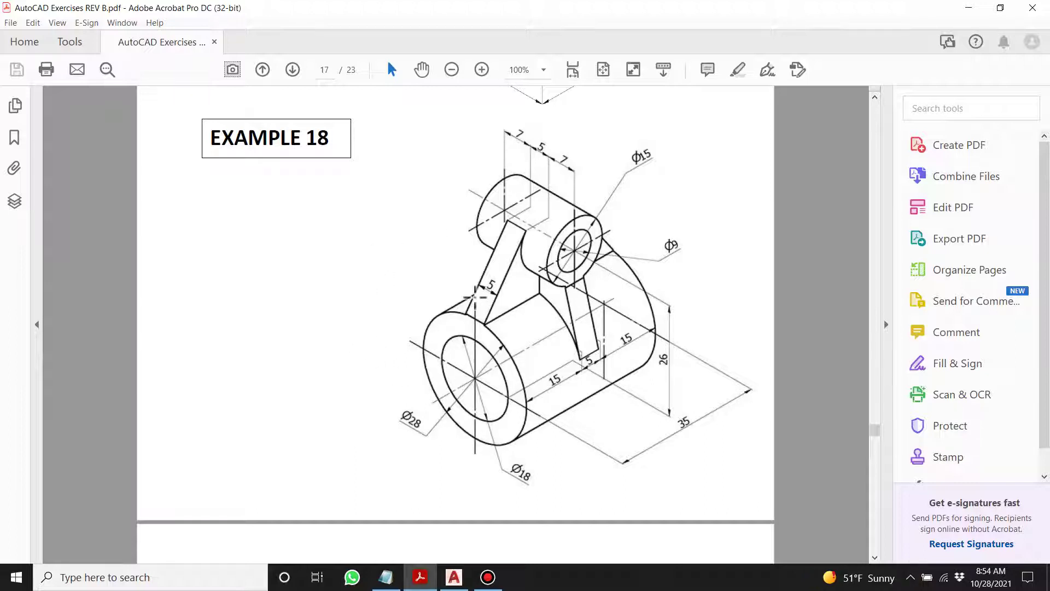
pyautogui.scroll(-10, 468, 280)
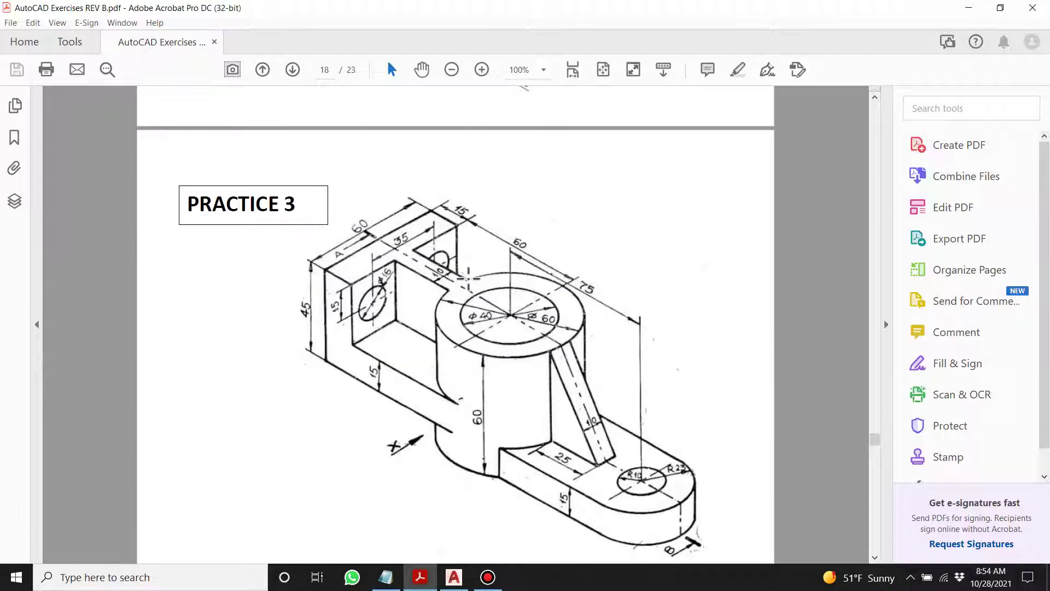
pyautogui.scroll(-2, 469, 279)
pyautogui.scroll(-5, 497, 293)
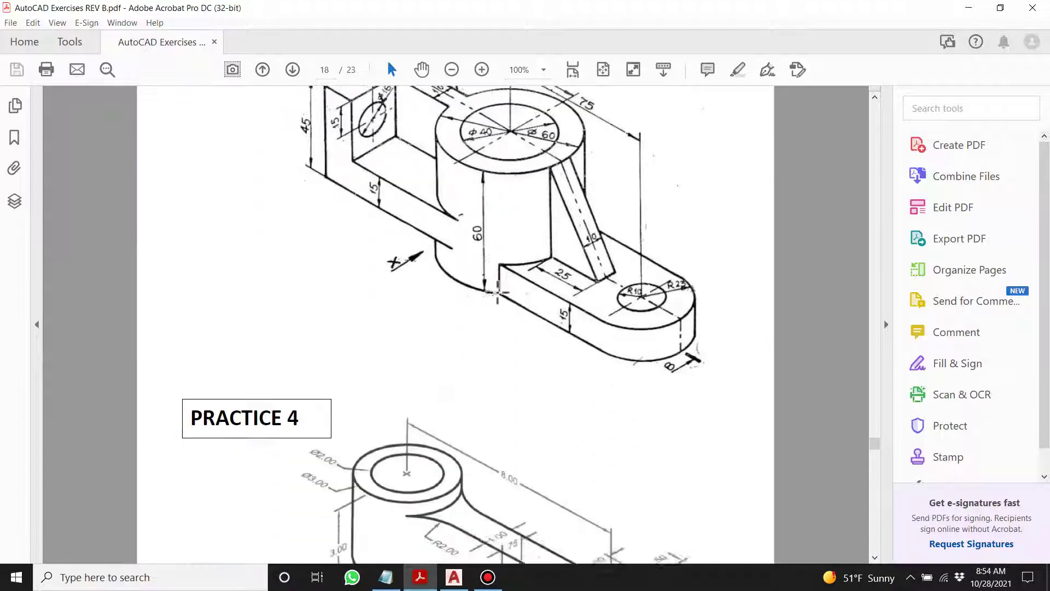
pyautogui.scroll(-9, 497, 292)
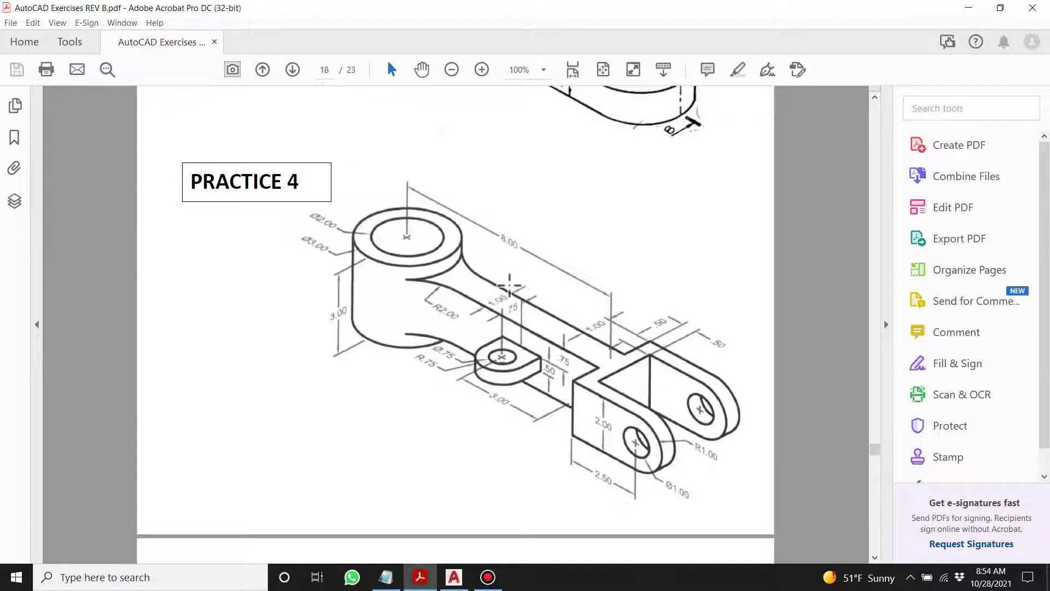
pyautogui.scroll(6, 514, 295)
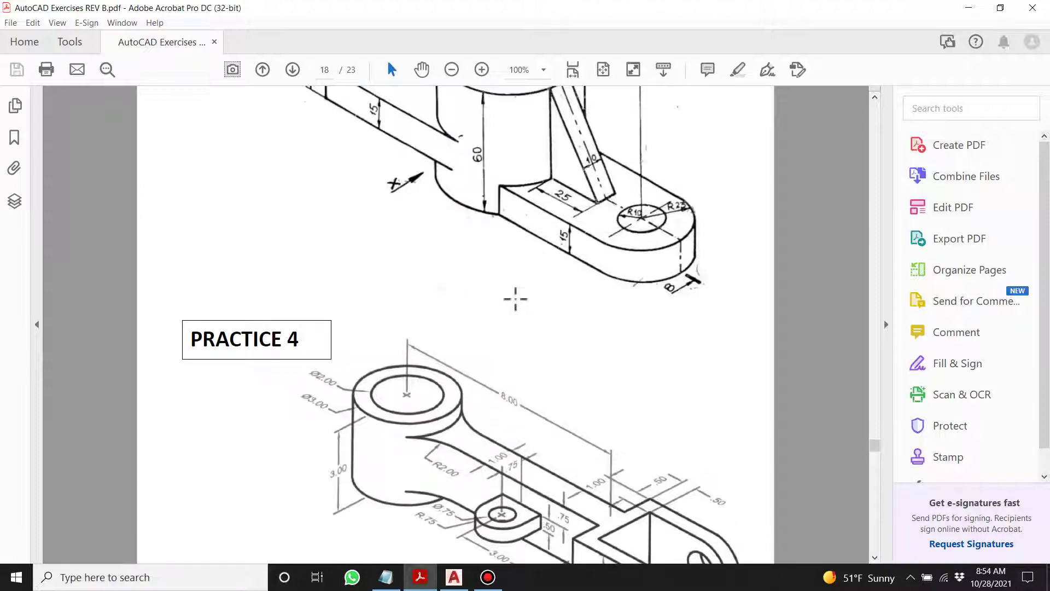
pyautogui.scroll(-4, 515, 298)
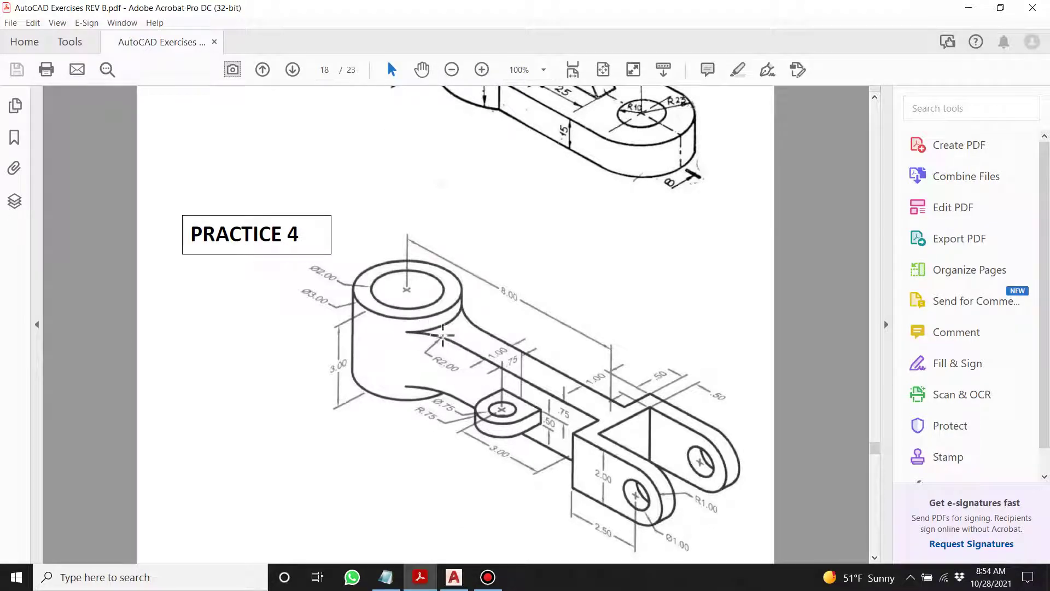
pyautogui.scroll(12, 458, 333)
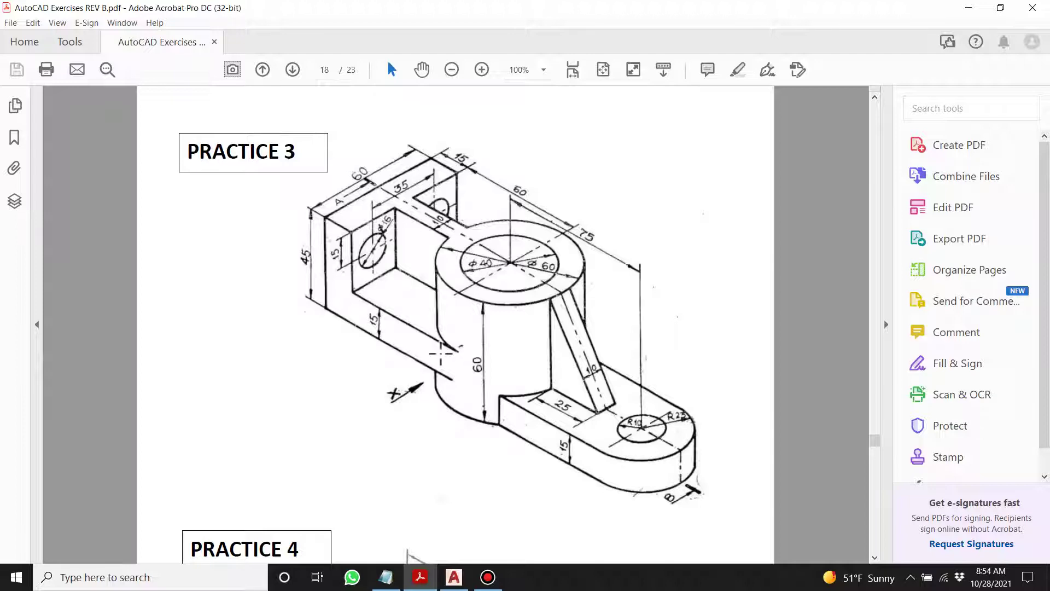
pyautogui.scroll(-20, 441, 353)
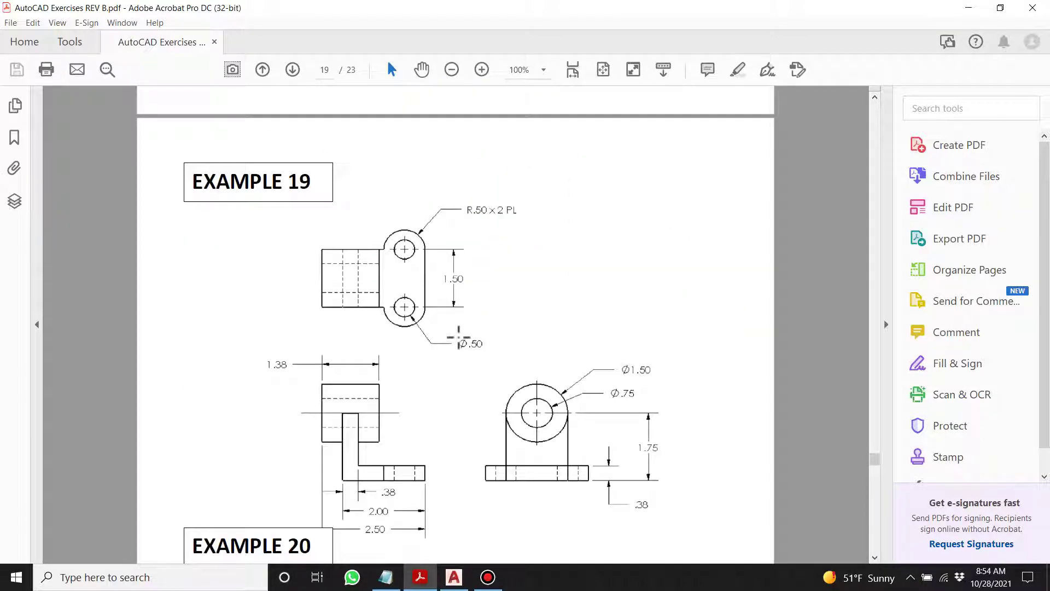
# Step: Scroll down to page 19 to show Example 19's three dimensioned views
pyautogui.scroll(-1, 459, 338)
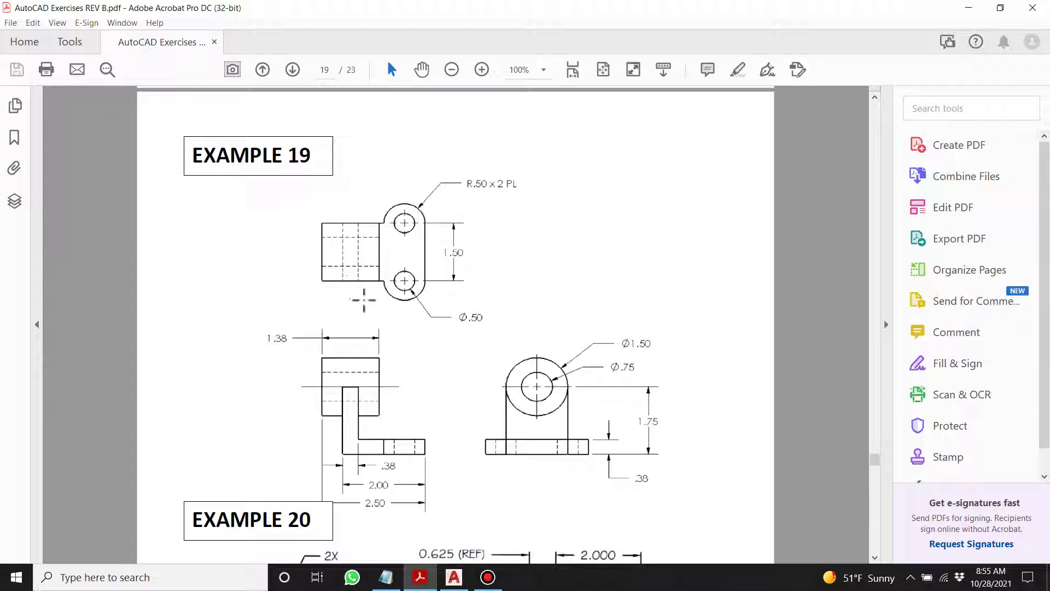
pyautogui.scroll(-1, 408, 383)
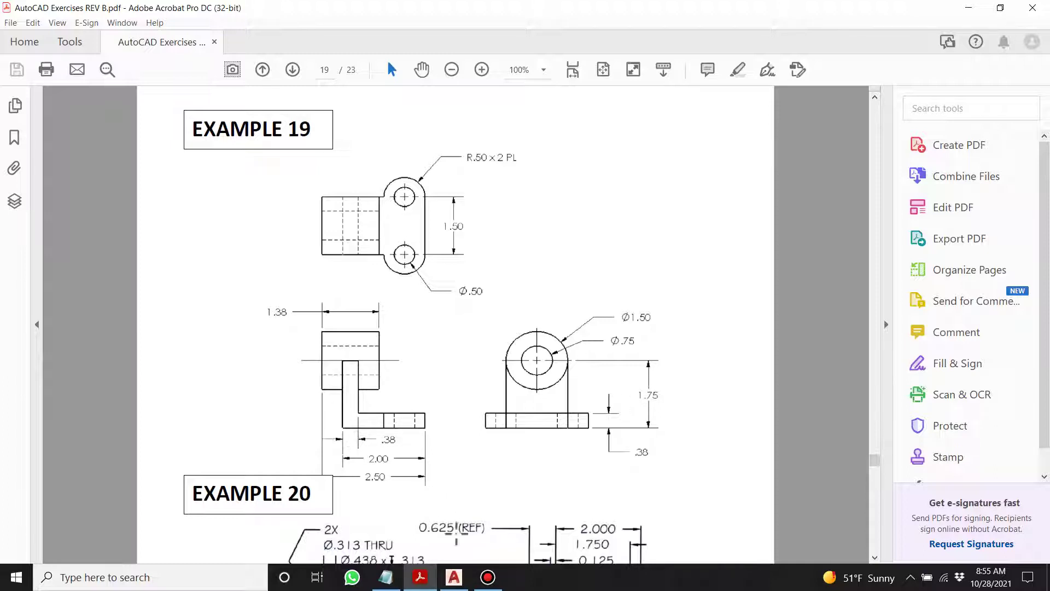
pyautogui.moveTo(448, 587)
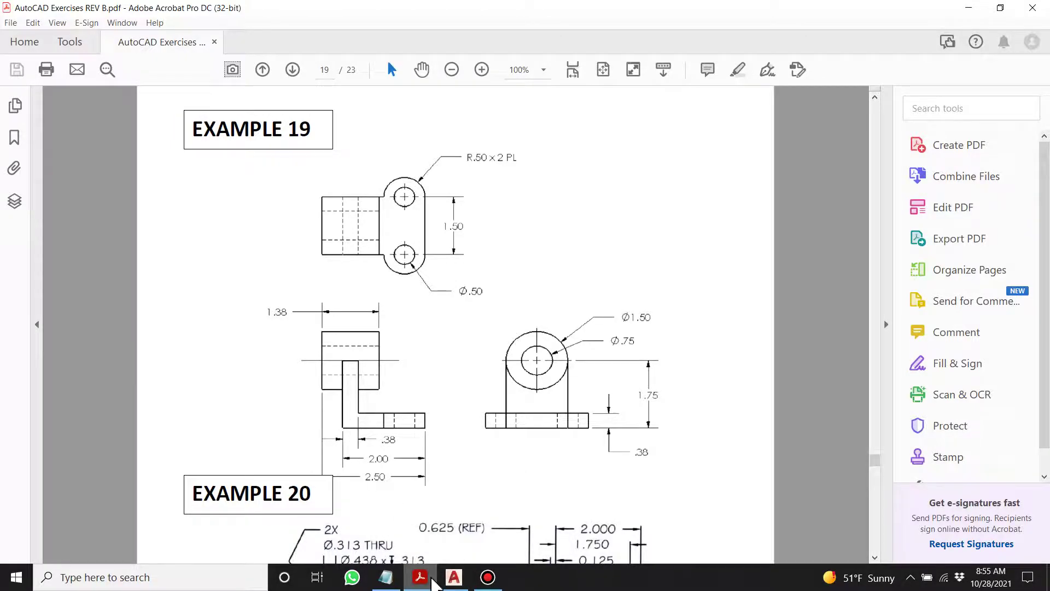
# Step: Bring AutoCAD back maximized after briefly checking the Example 19 PDF
pyautogui.click(454, 577)
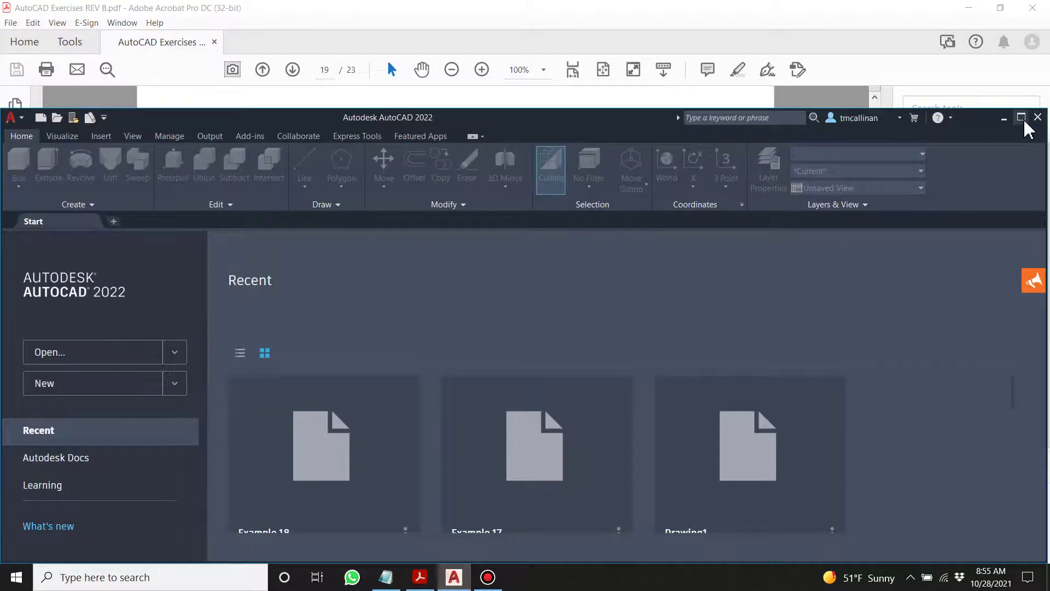
pyautogui.click(1020, 117)
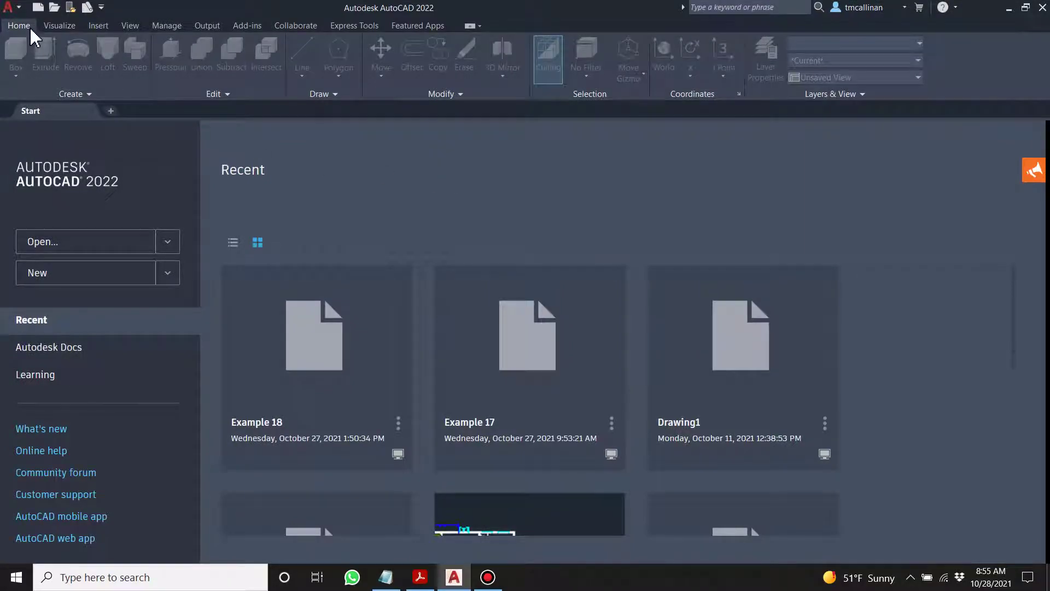
pyautogui.click(1009, 7)
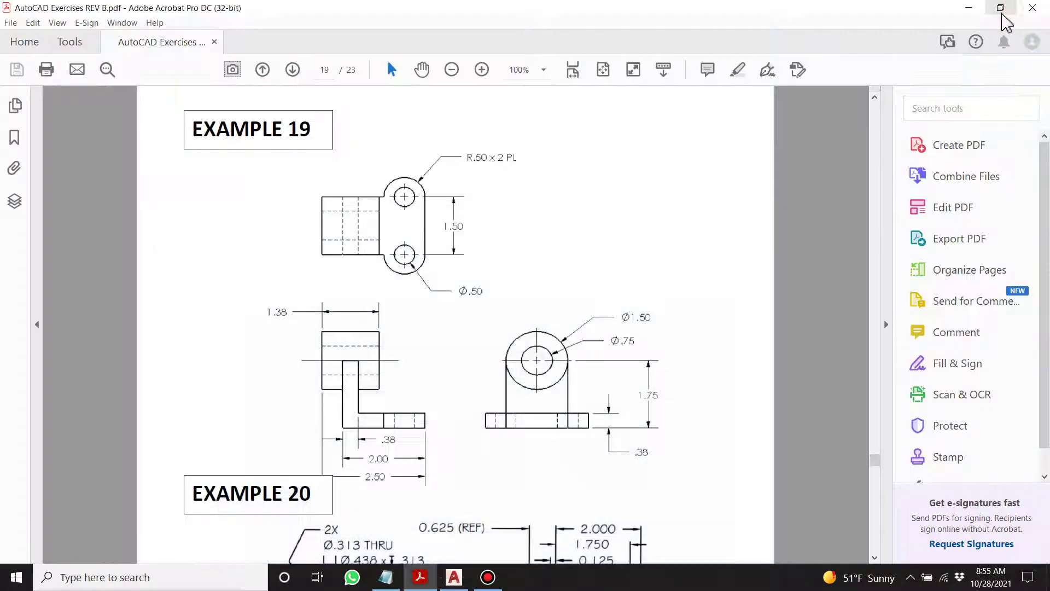
pyautogui.click(454, 577)
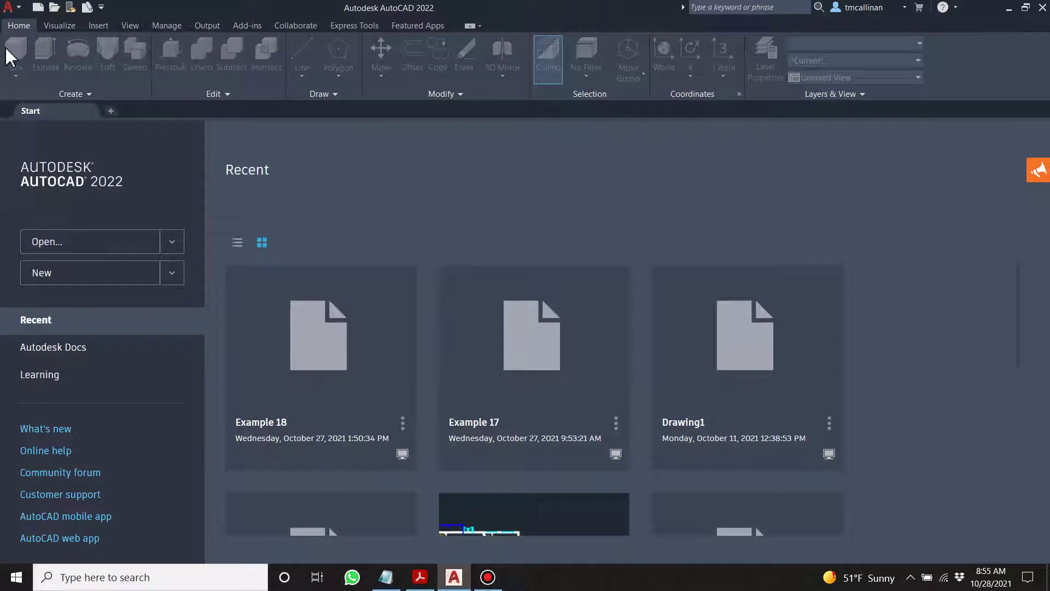
# Step: Create a new drawing from the SheetSets Manufacturing Imperial template and switch to model space
pyautogui.click(10, 7)
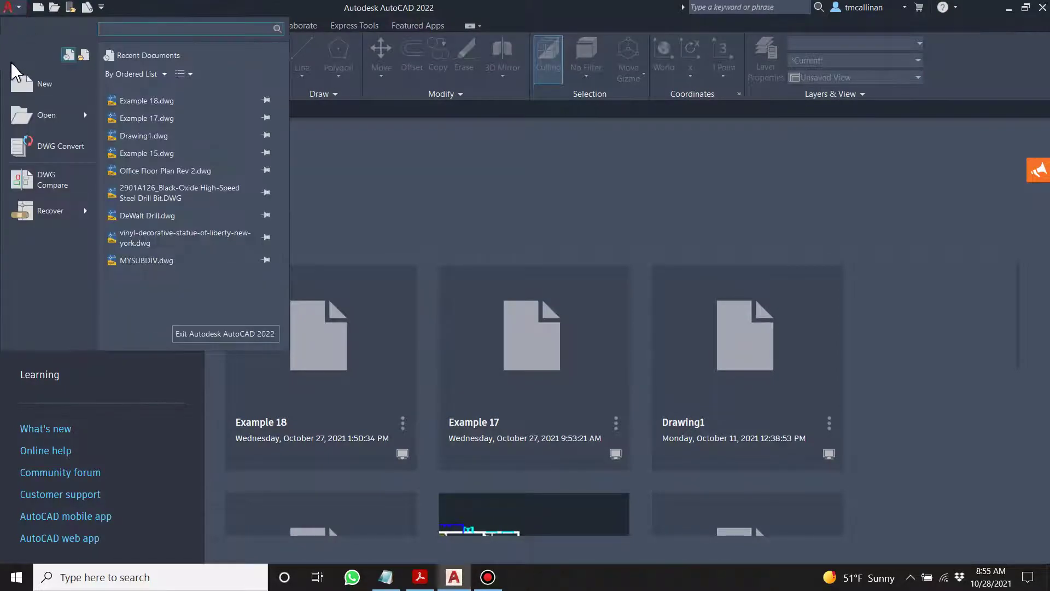
pyautogui.click(22, 86)
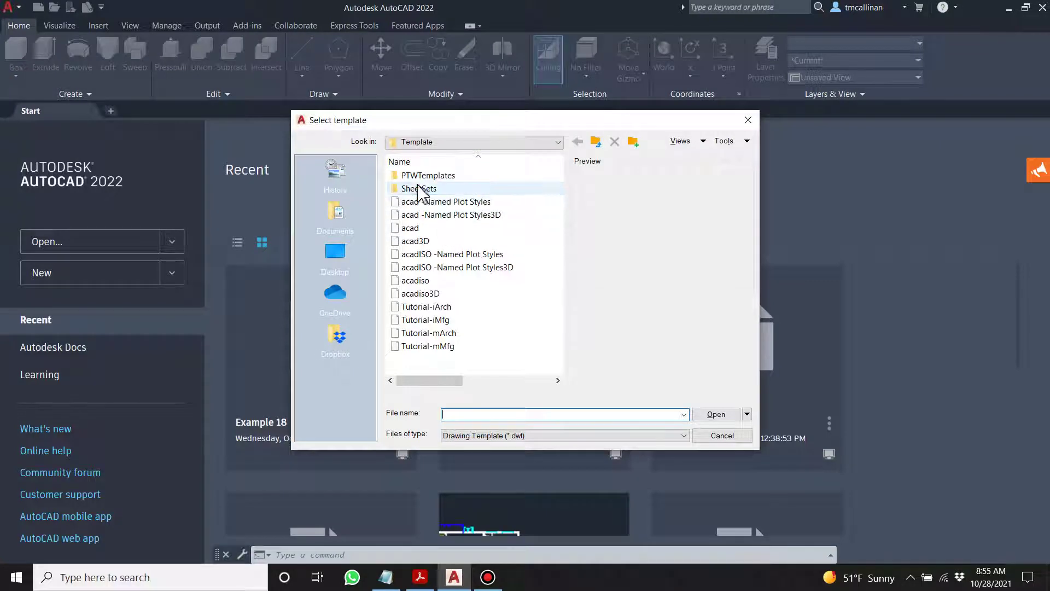
pyautogui.doubleClick(420, 190)
pyautogui.doubleClick(430, 228)
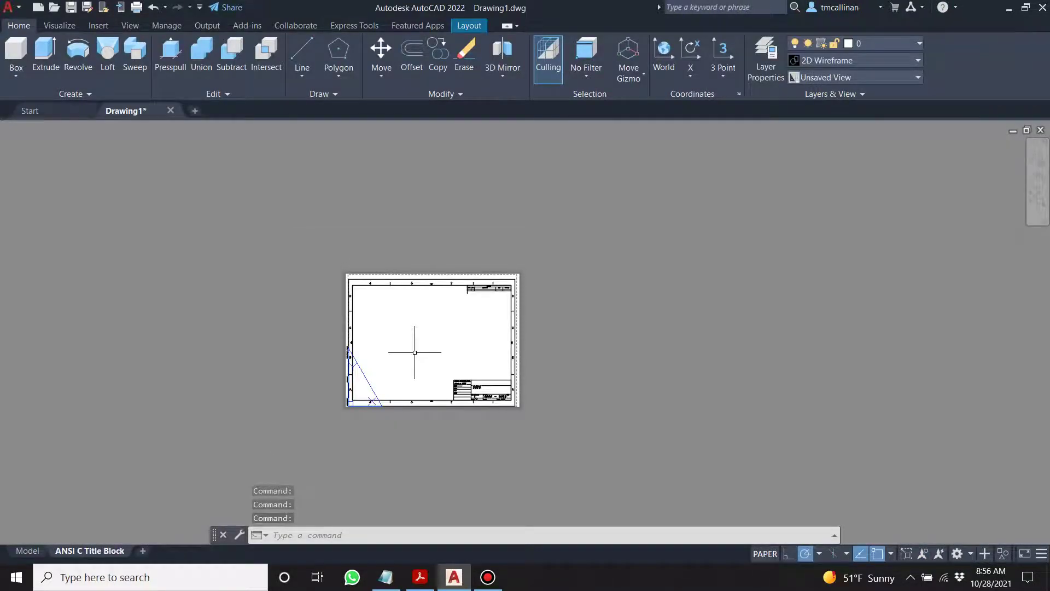
pyautogui.scroll(4, 414, 352)
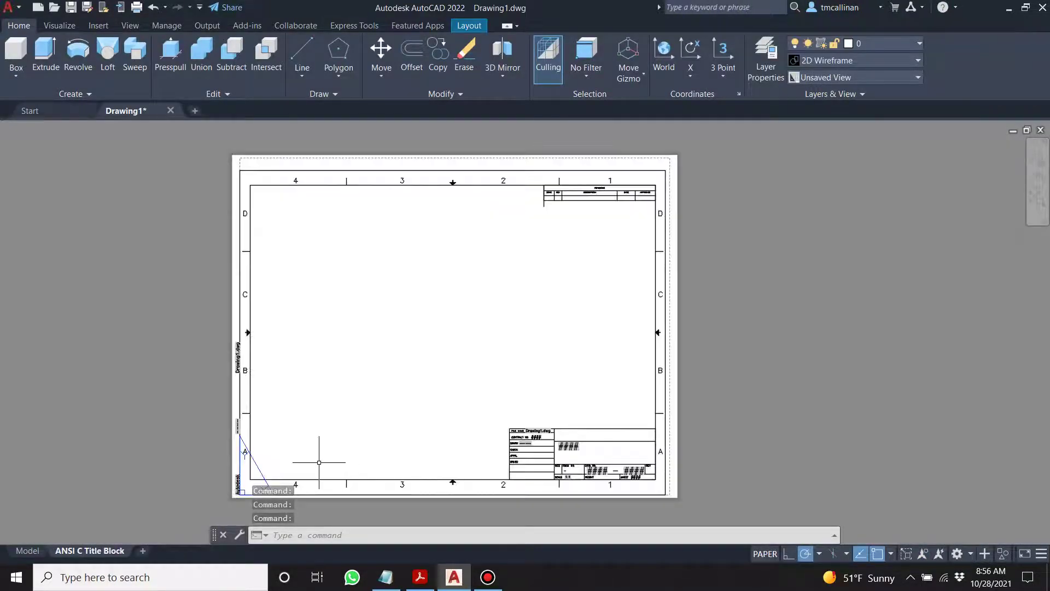
pyautogui.click(26, 550)
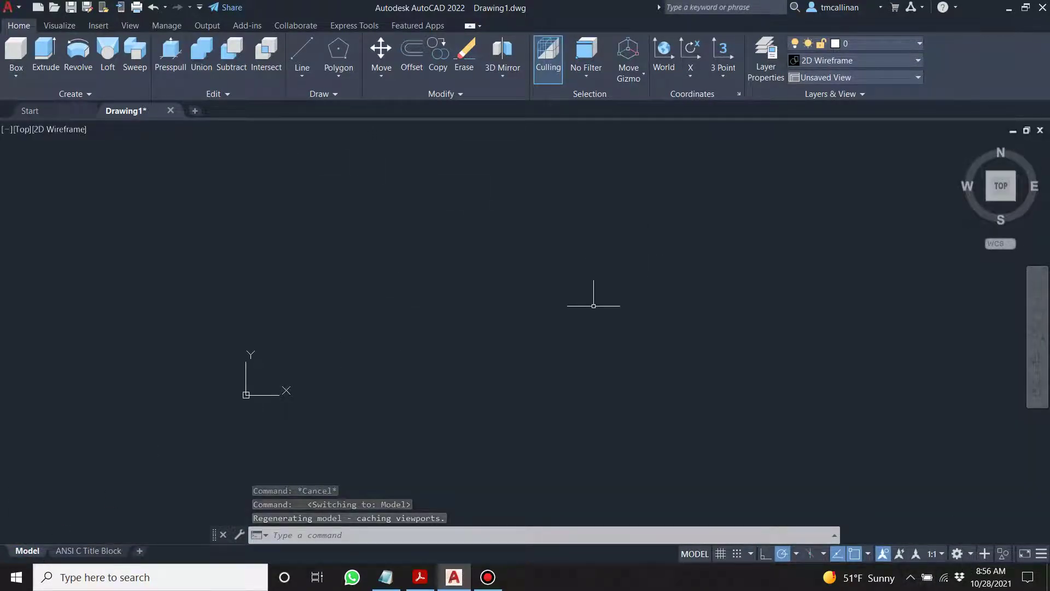
# Step: Inspect the workspace list and Layer Properties Manager without changes, and return to the Example 19 PDF
pyautogui.click(970, 554)
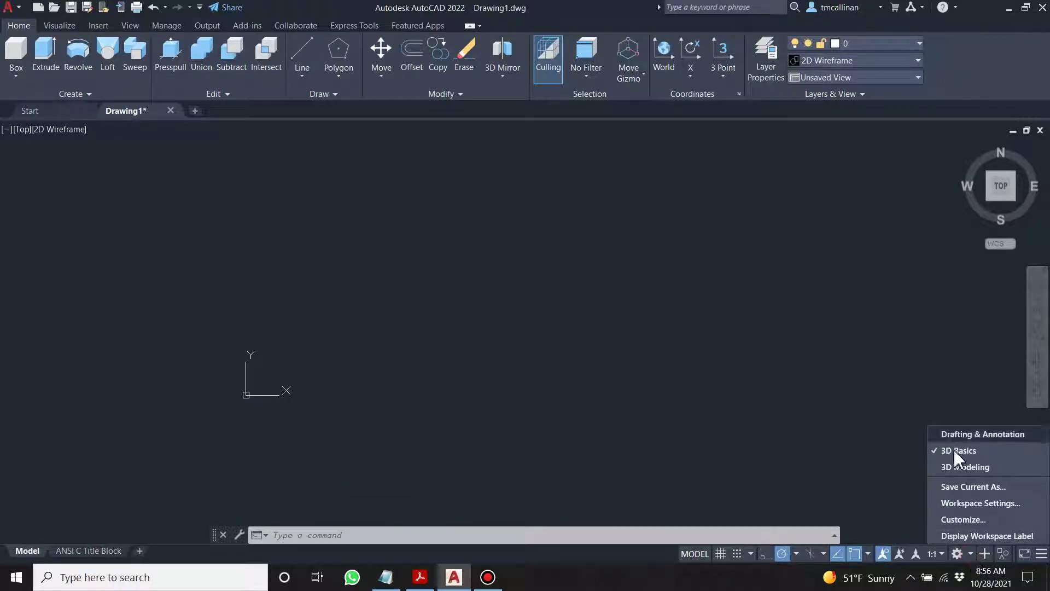
pyautogui.press('Escape')
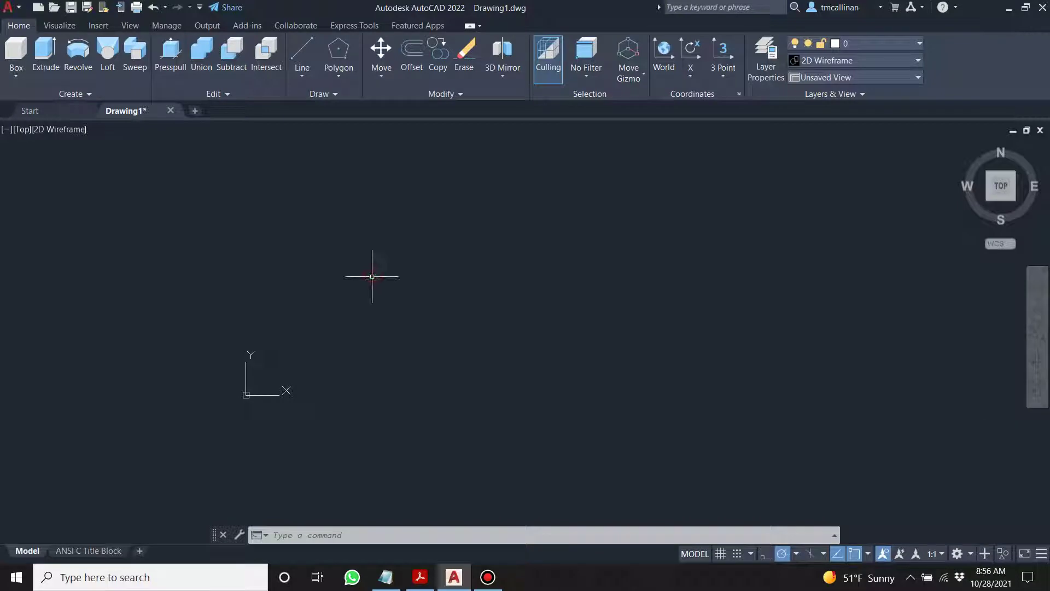
pyautogui.press('Escape')
pyautogui.press('Escape')
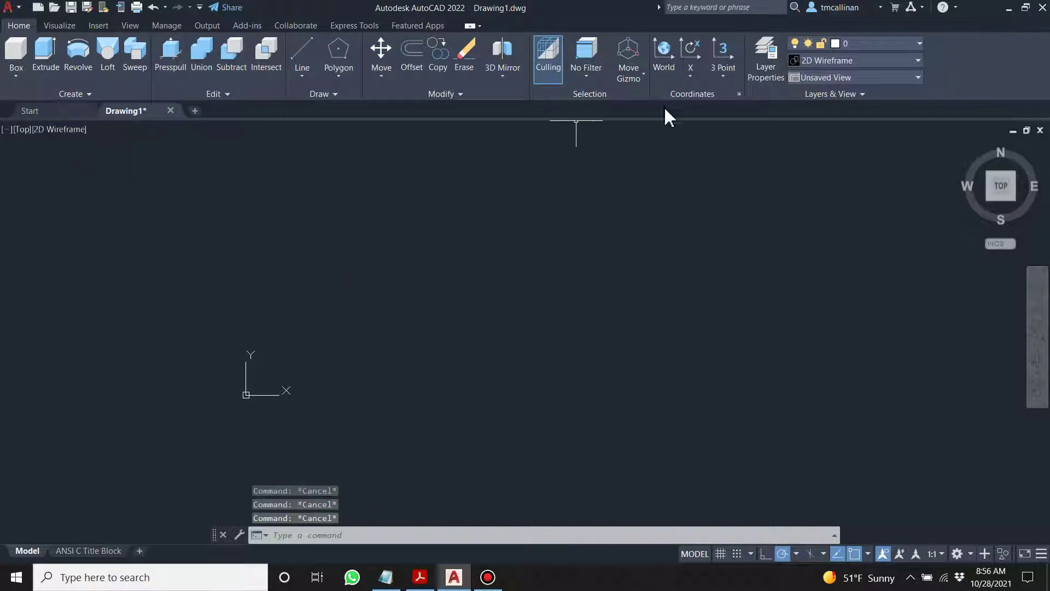
pyautogui.click(757, 76)
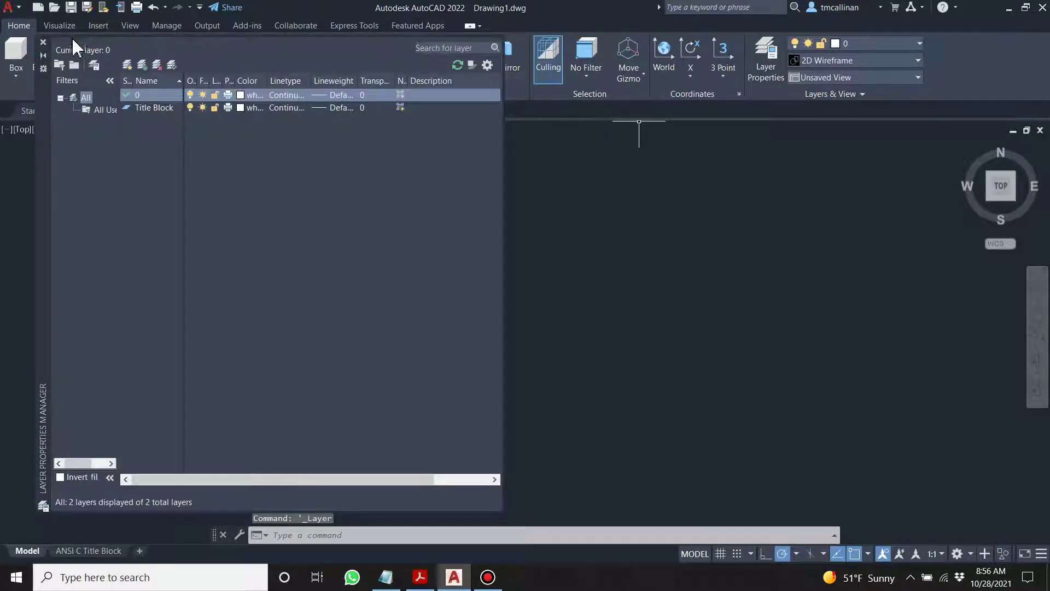
pyautogui.click(43, 42)
pyautogui.scroll(3, 249, 371)
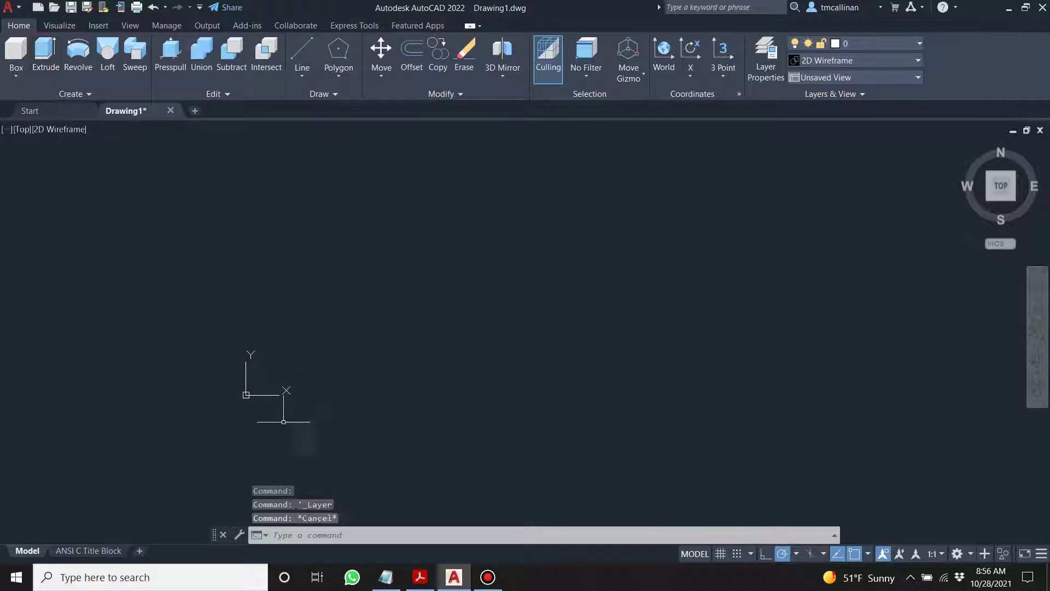
pyautogui.click(416, 578)
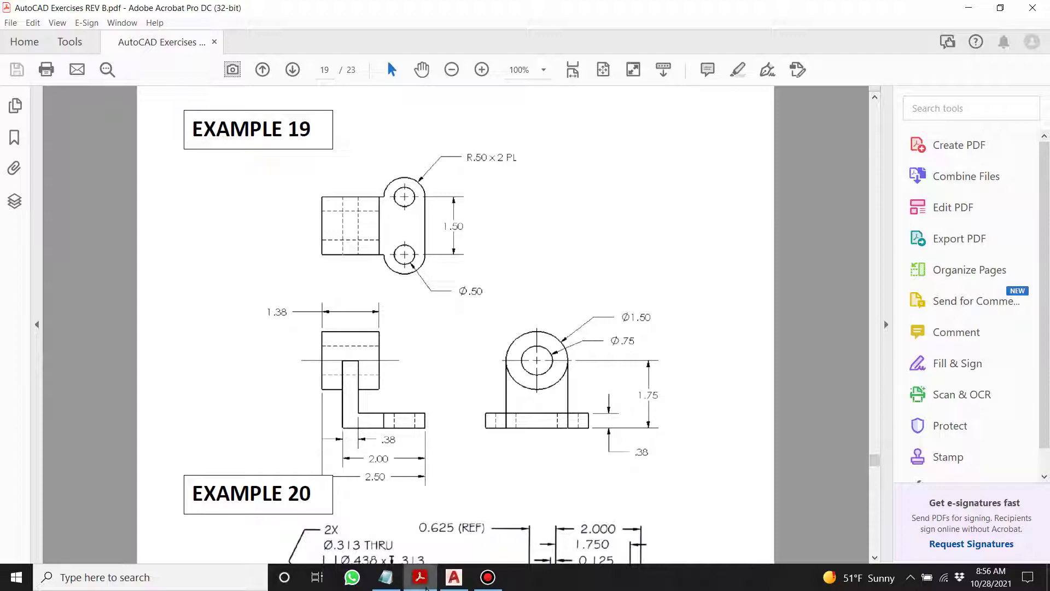
# Step: Draw a 1.75-unit vertical line starting at the origin 0,0
pyautogui.click(453, 577)
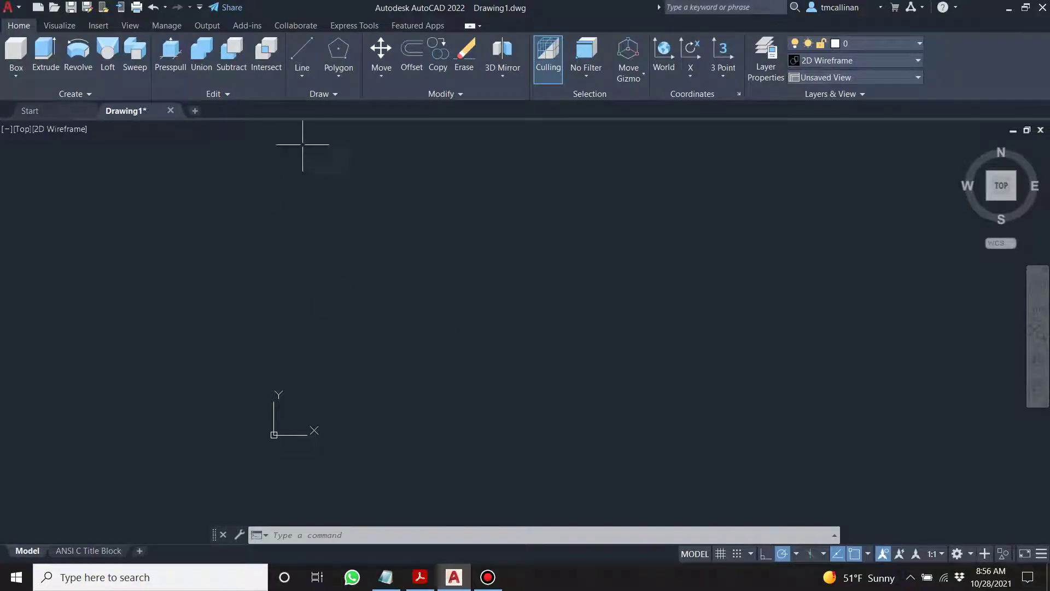
pyautogui.click(303, 55)
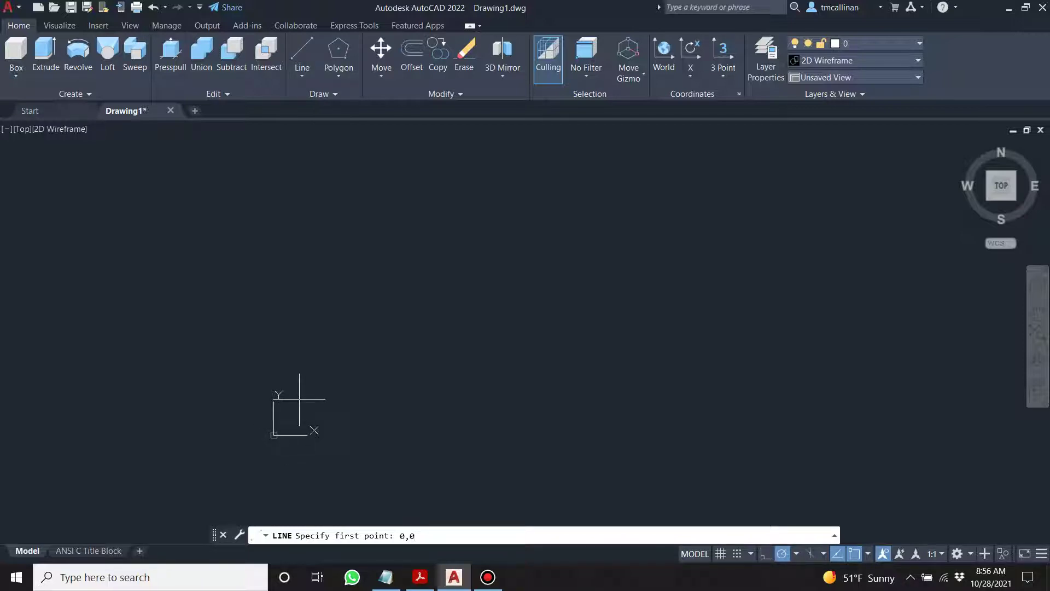
pyautogui.write('0,0')
pyautogui.press('Return')
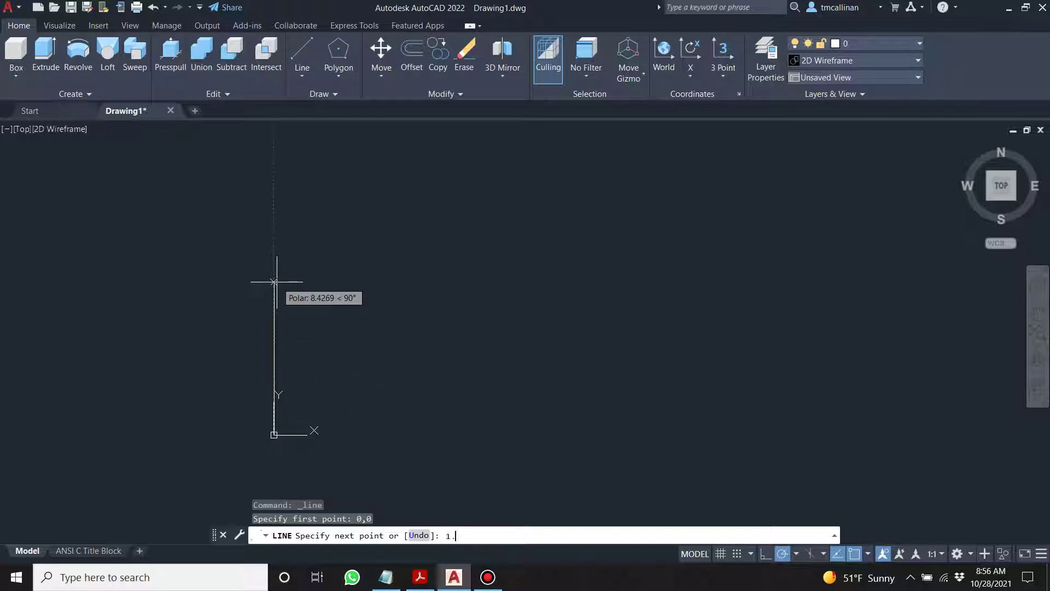
pyautogui.press('Return')
pyautogui.press('Escape')
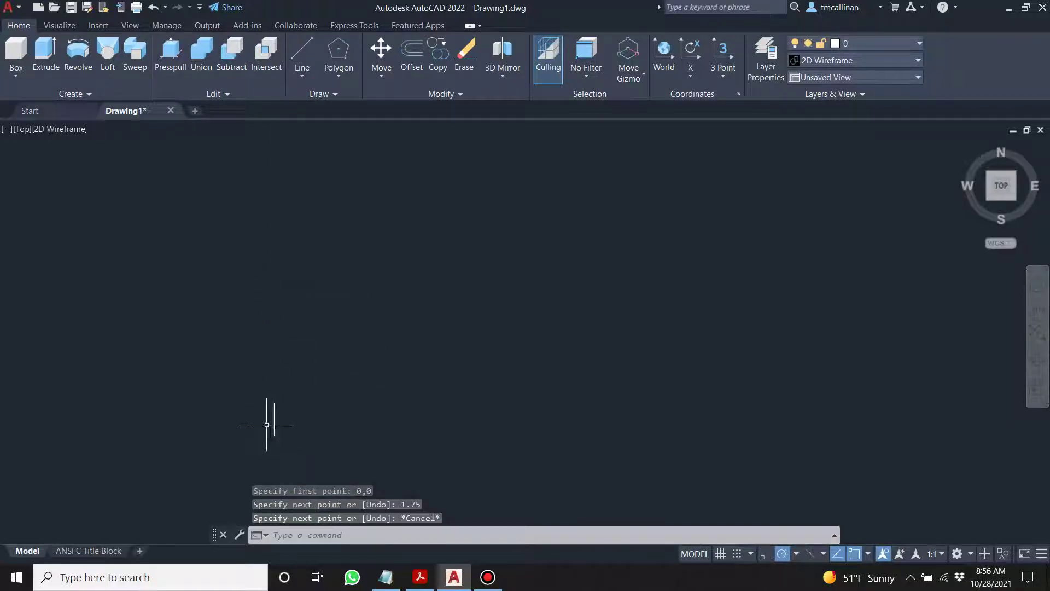
pyautogui.moveTo(275, 424)
pyautogui.mouseDown(button='middle')
pyautogui.moveTo(305, 428)
pyautogui.moveTo(268, 305)
pyautogui.mouseUp(button='middle')
pyautogui.scroll(2, 265, 295)
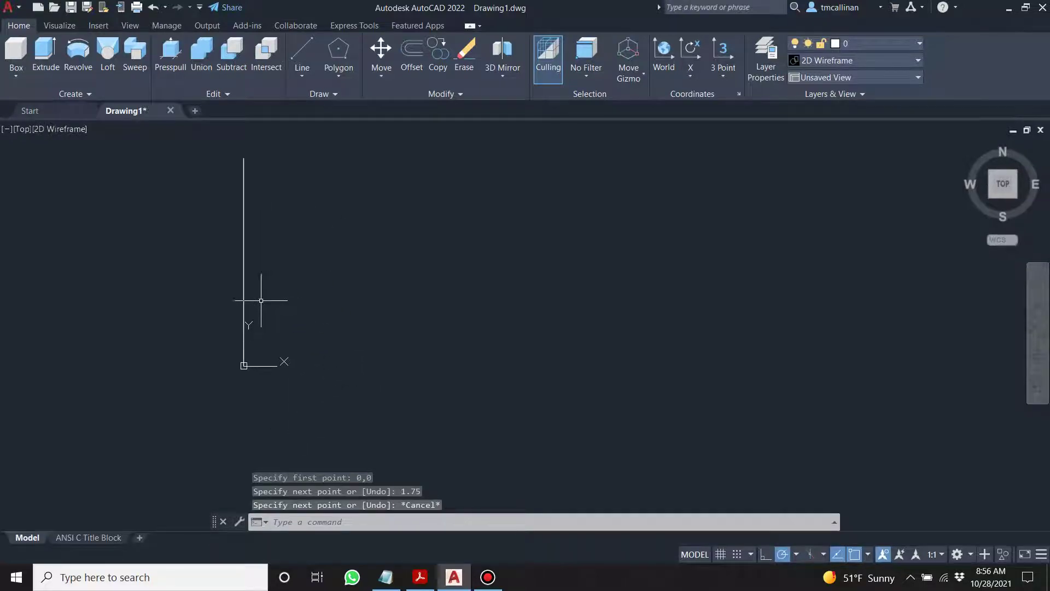
# Step: Turn off showing the UCS icon at the origin so it stays in the corner
pyautogui.rightClick(245, 364)
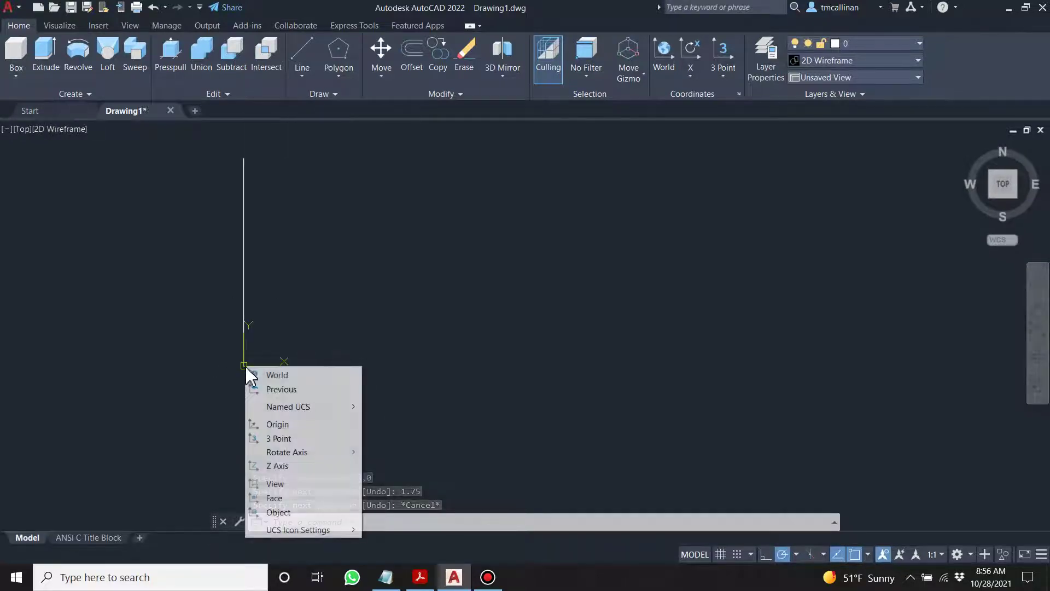
pyautogui.moveTo(281, 529)
pyautogui.click(384, 543)
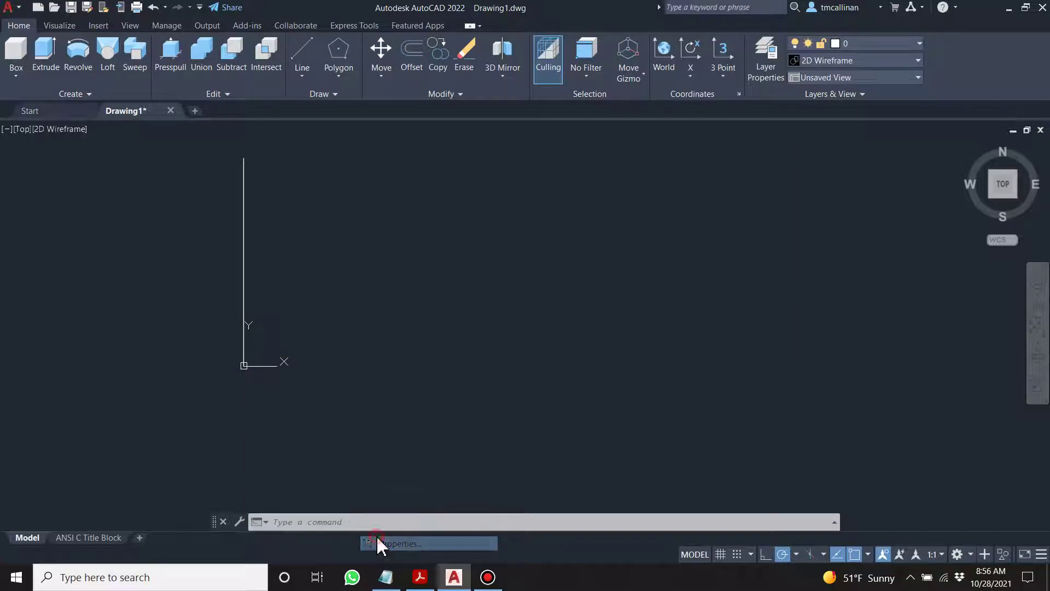
pyautogui.click(599, 386)
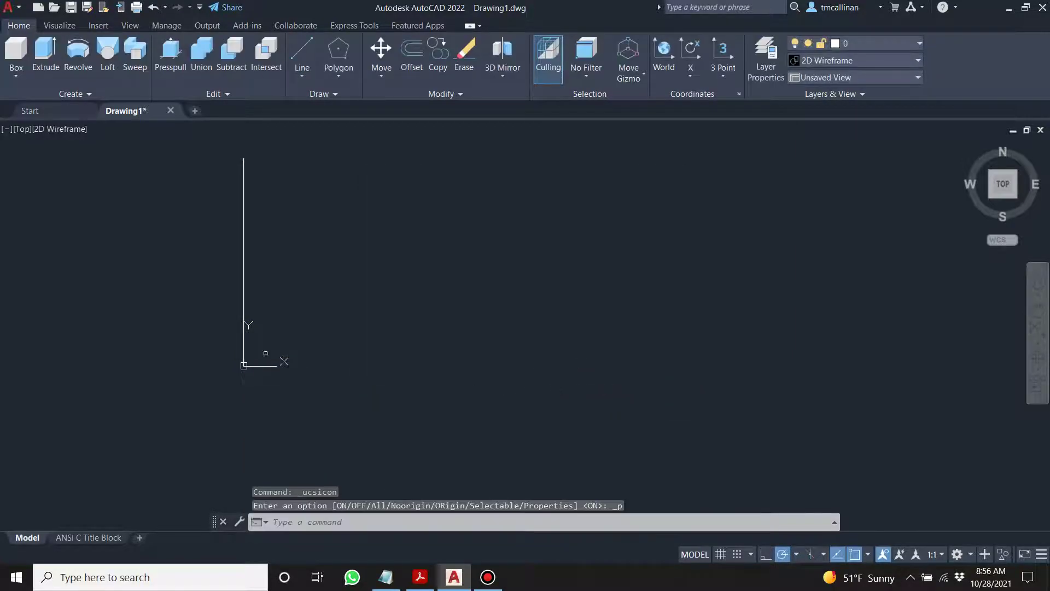
pyautogui.rightClick(242, 370)
pyautogui.press('Escape')
pyautogui.rightClick(245, 365)
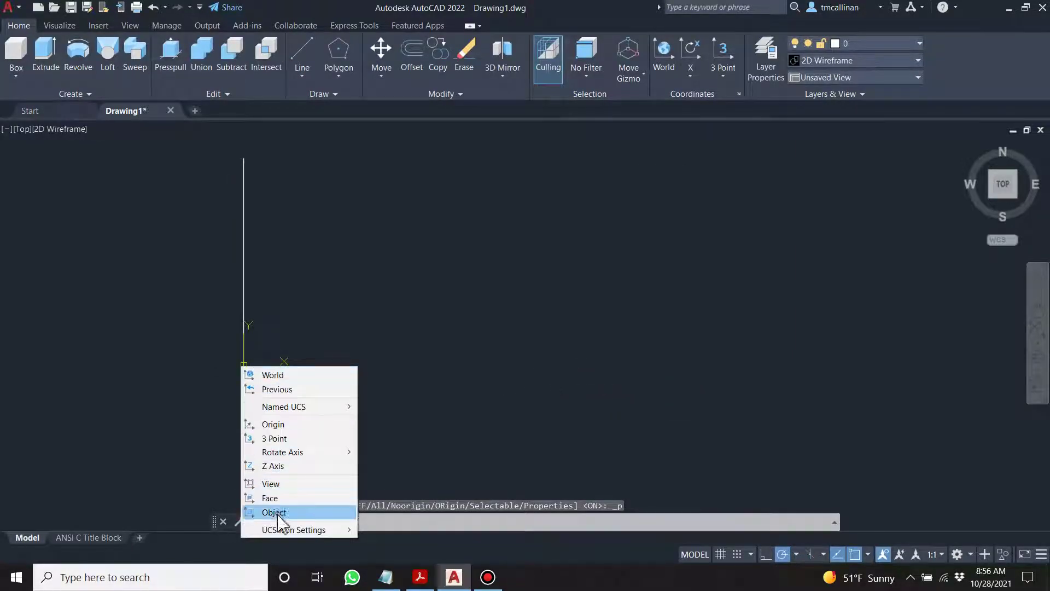
pyautogui.moveTo(291, 530)
pyautogui.click(419, 530)
pyautogui.press('Escape')
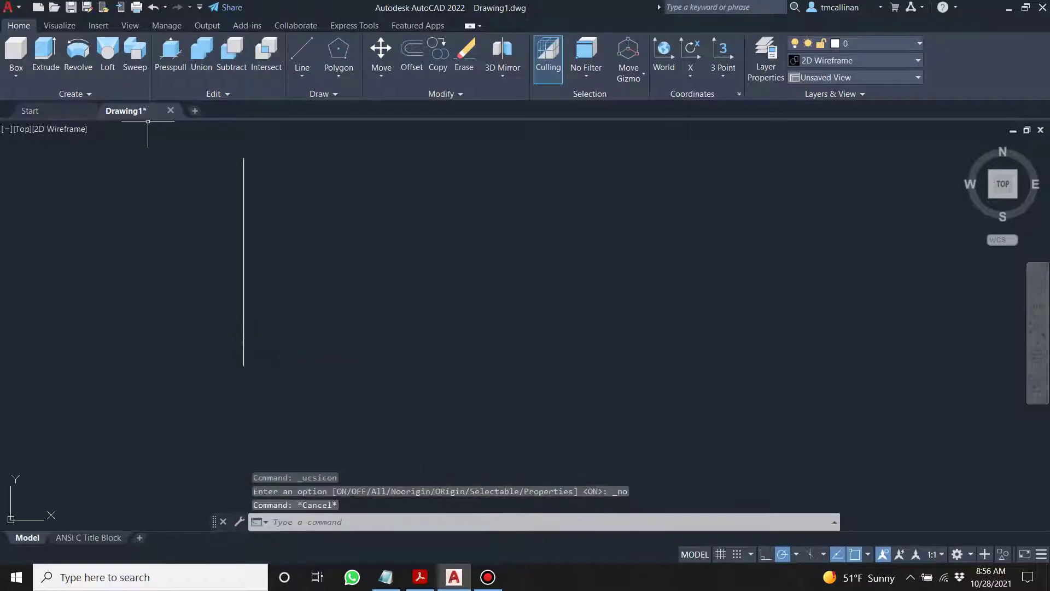
# Step: Draw the 2-unit bottom line from the vertical line's lower end
pyautogui.click(302, 53)
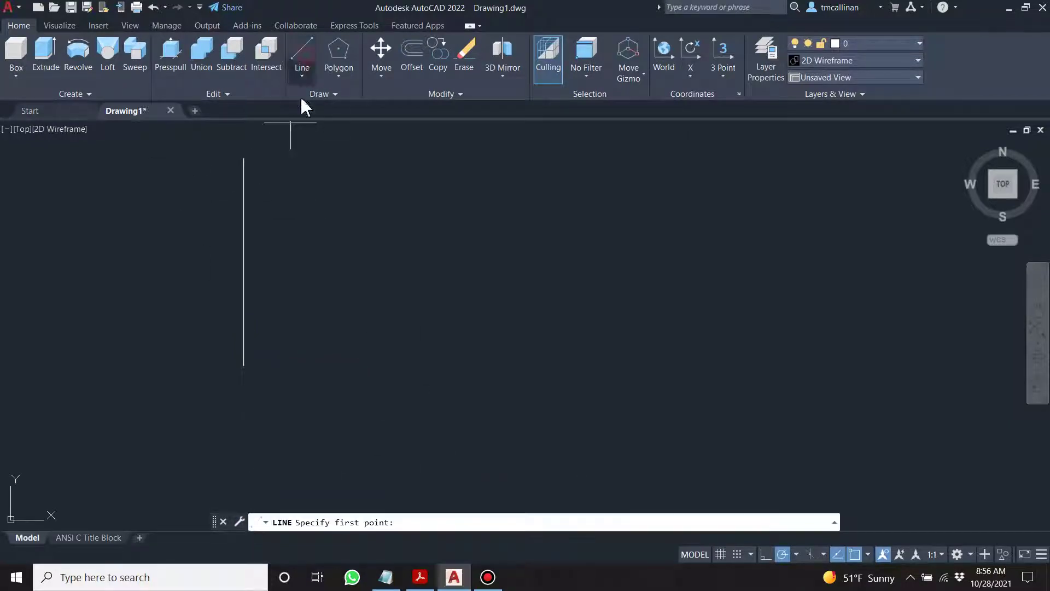
pyautogui.click(244, 365)
pyautogui.write('2')
pyautogui.press('Return')
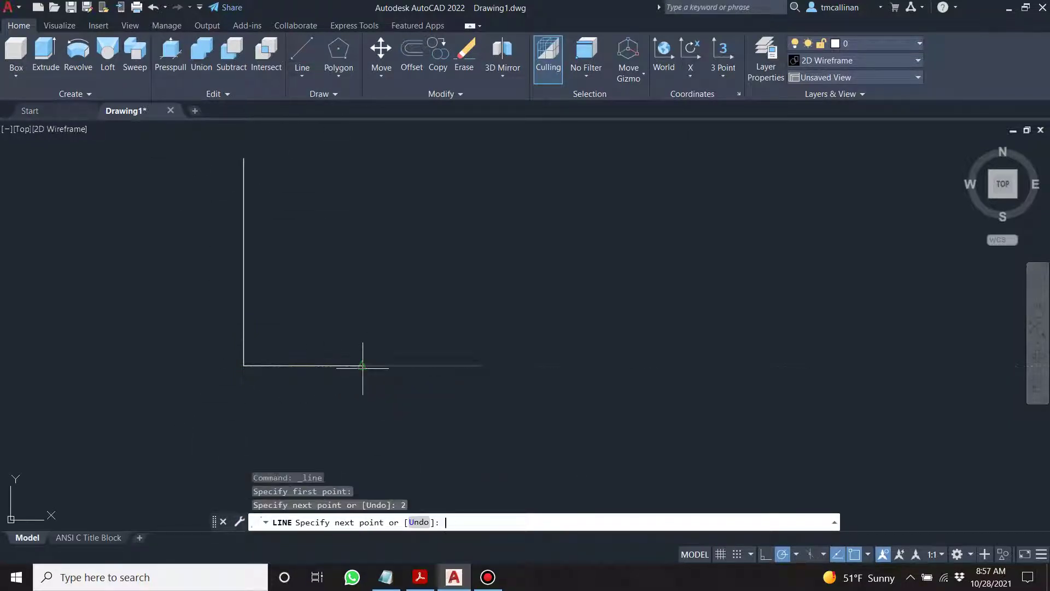
pyautogui.press('Escape')
pyautogui.scroll(-2, 422, 352)
pyautogui.moveTo(391, 296); pyautogui.dragTo(403, 343, button='middle')
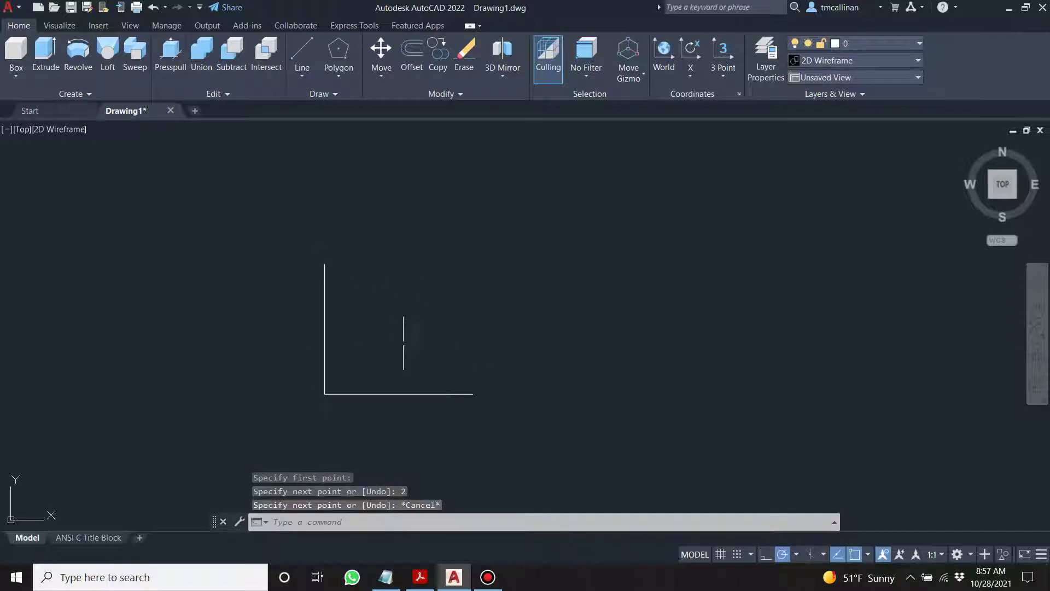
# Step: After checking the PDF, draw a .38 upward segment at the bottom line's right end
pyautogui.click(419, 577)
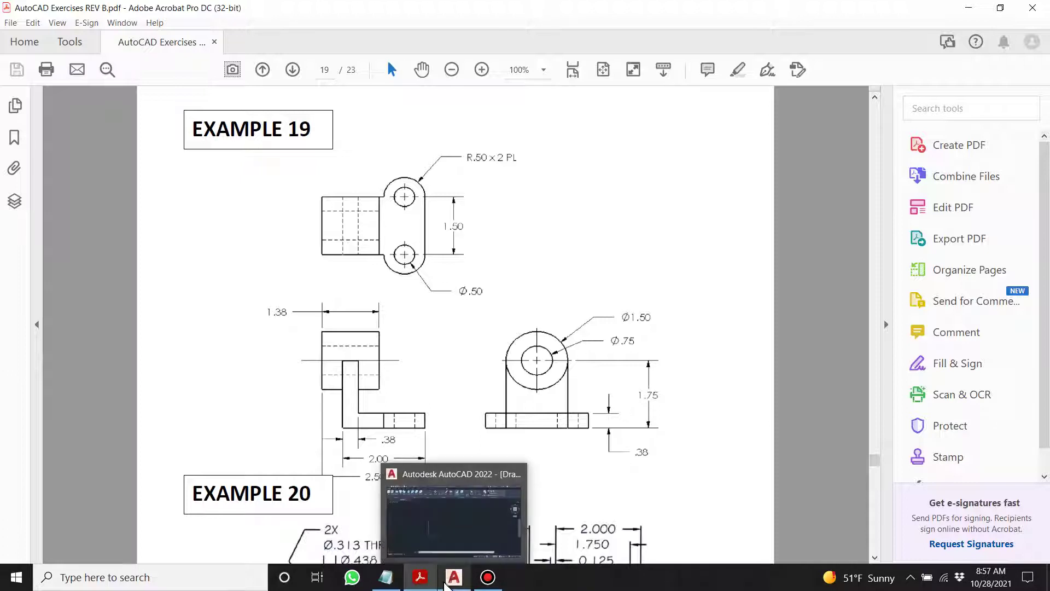
pyautogui.moveTo(442, 583)
pyautogui.click(452, 581)
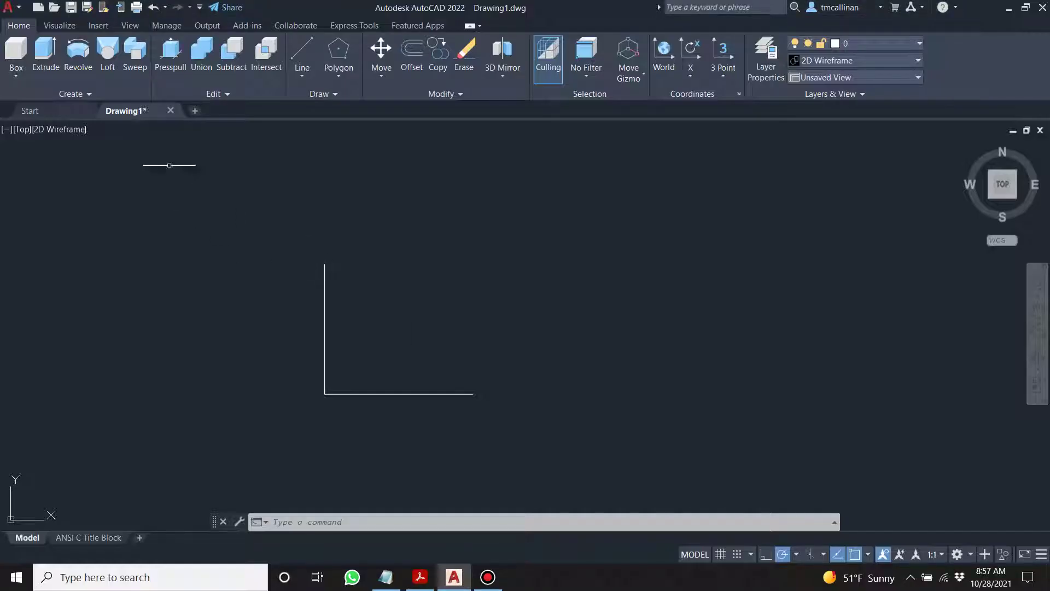
pyautogui.click(310, 55)
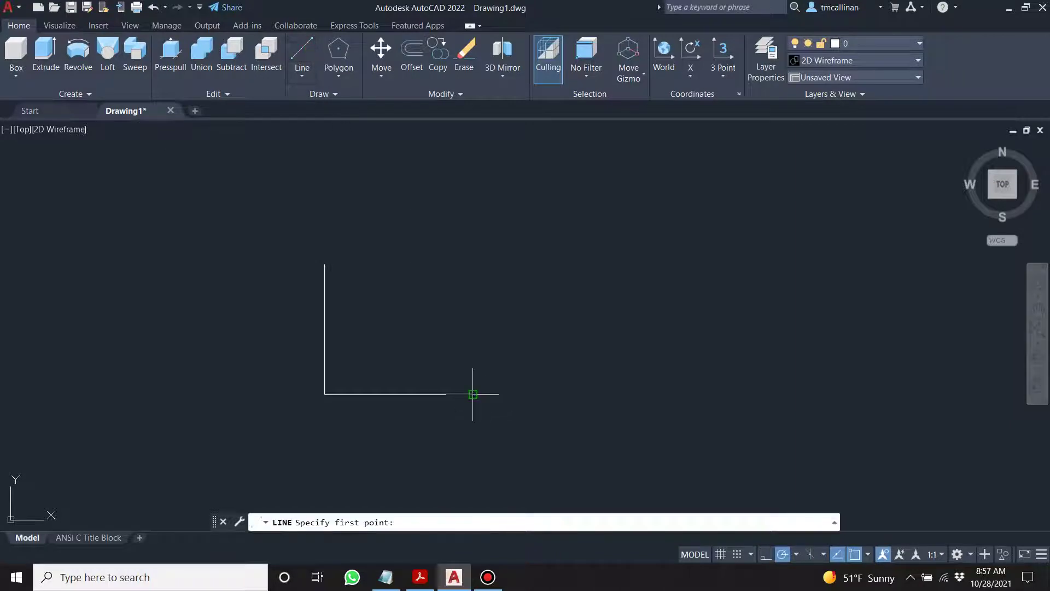
pyautogui.click(472, 393)
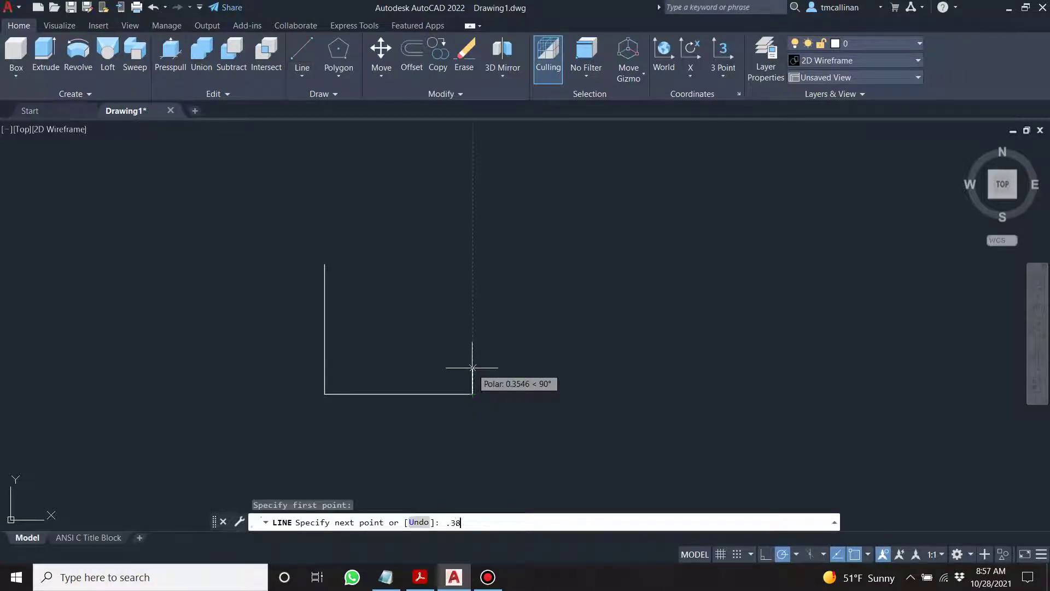
pyautogui.write('.38')
pyautogui.press('Return')
pyautogui.press('Escape')
# Step: Add the .38 top segment and inner edges to close the L outline
pyautogui.click(303, 57)
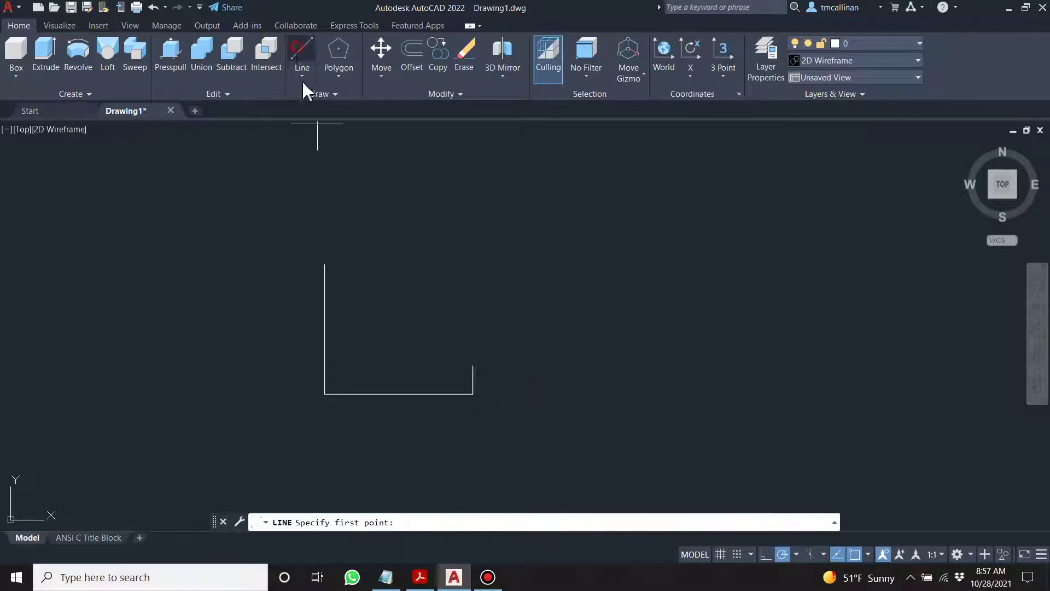
pyautogui.click(325, 265)
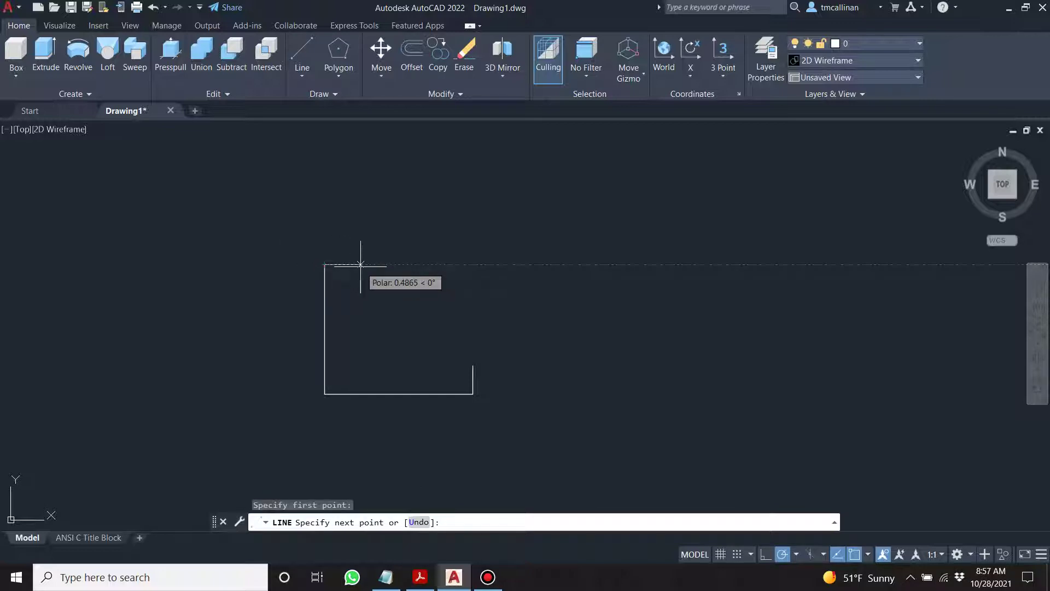
pyautogui.write('.38')
pyautogui.press('Return')
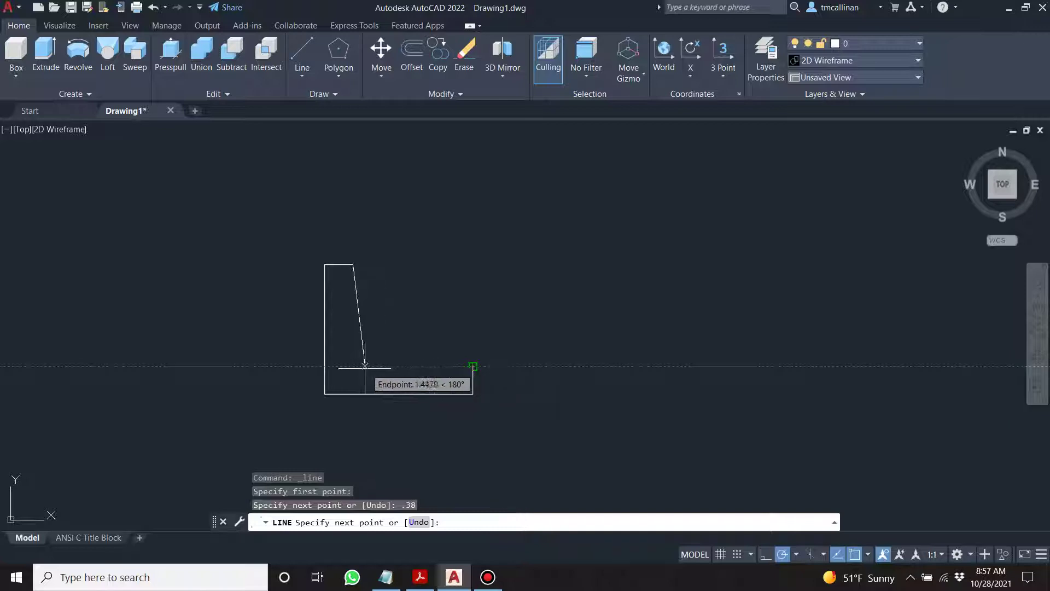
pyautogui.click(353, 366)
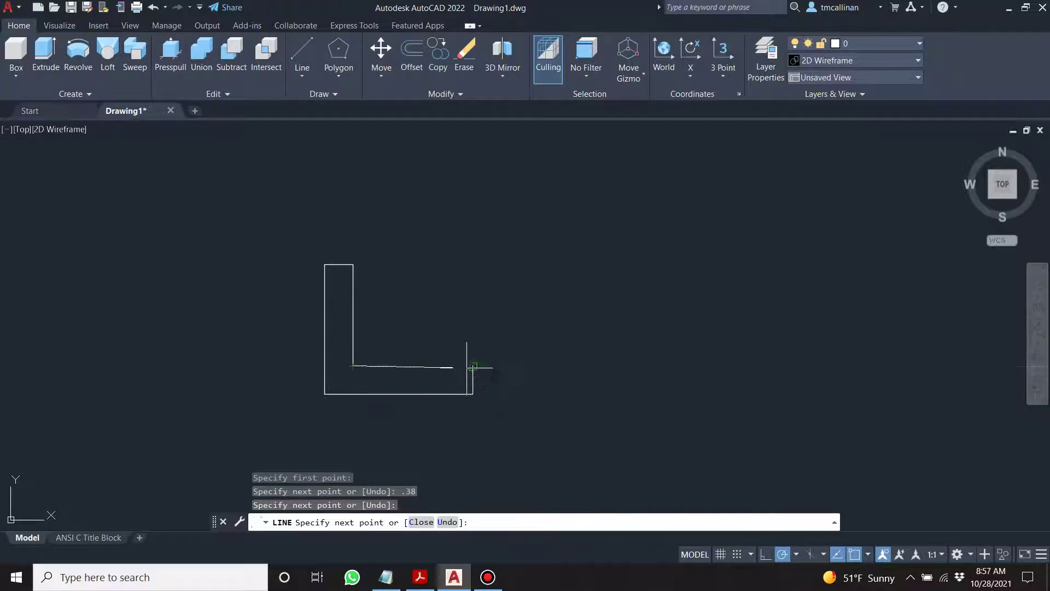
pyautogui.click(473, 366)
pyautogui.press('Escape')
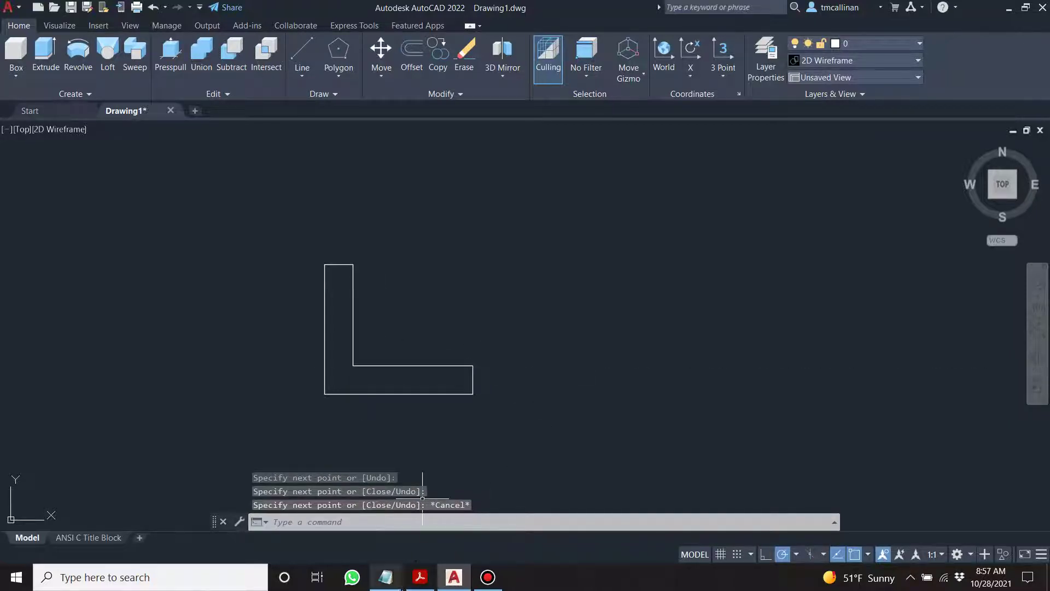
pyautogui.click(420, 577)
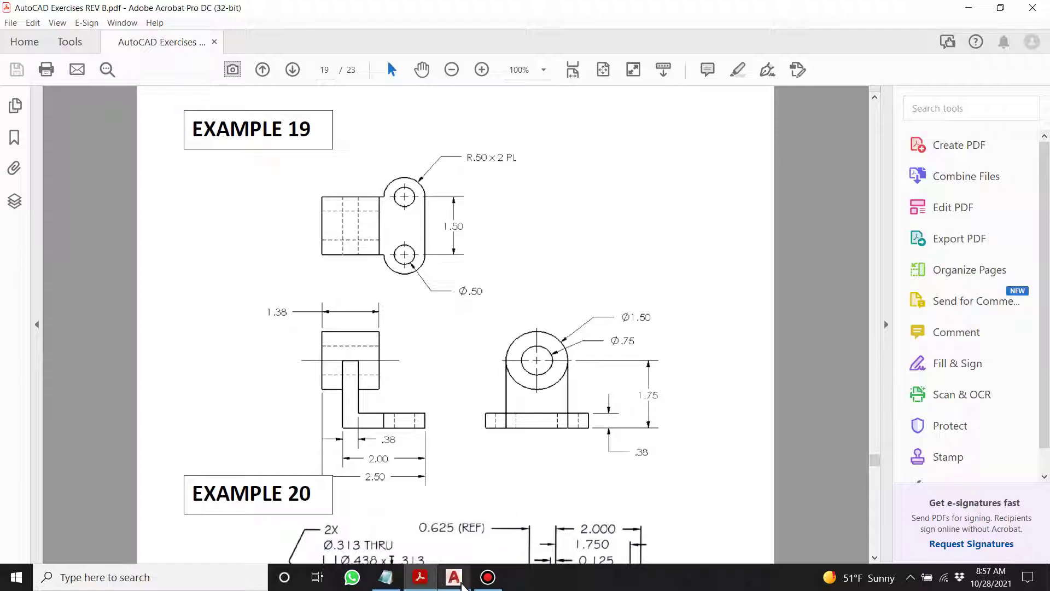
pyautogui.click(454, 577)
# Step: Convert the six L outline segments into a region with REG
pyautogui.write('re')
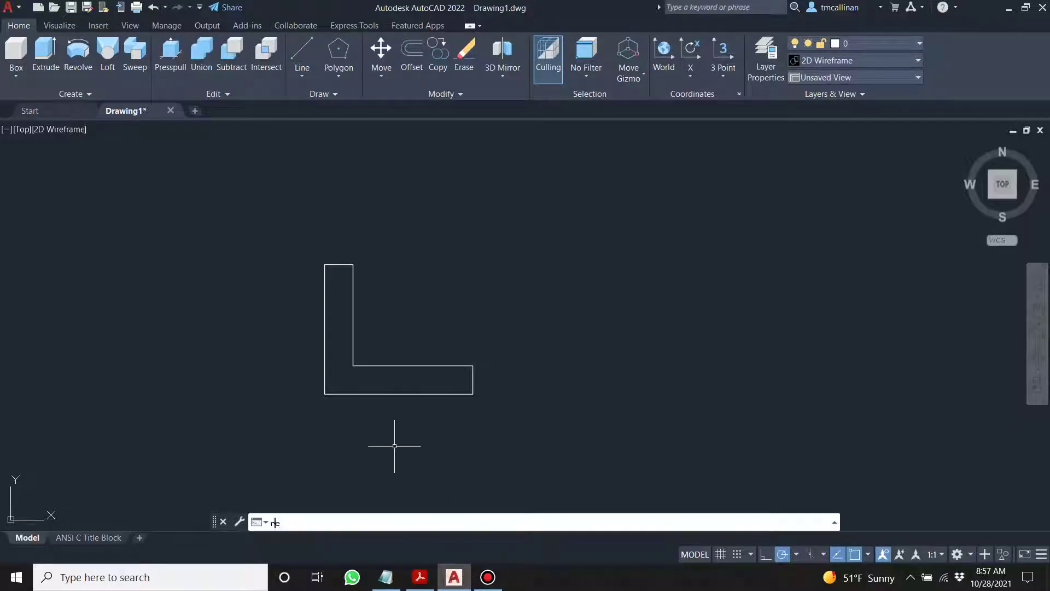
pyautogui.write('g')
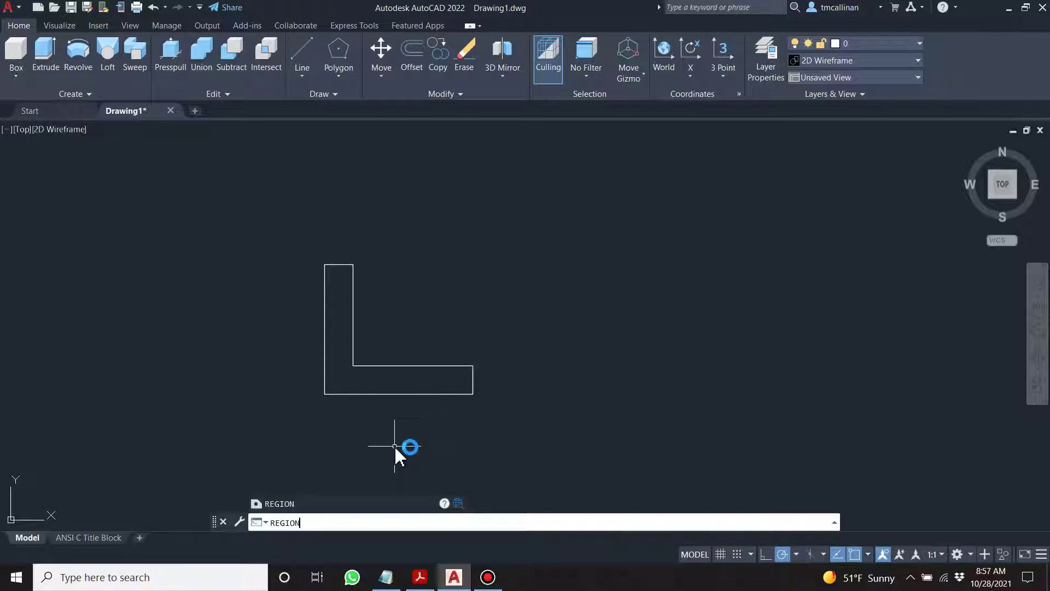
pyautogui.press('Return')
pyautogui.click(283, 248)
pyautogui.click(516, 440)
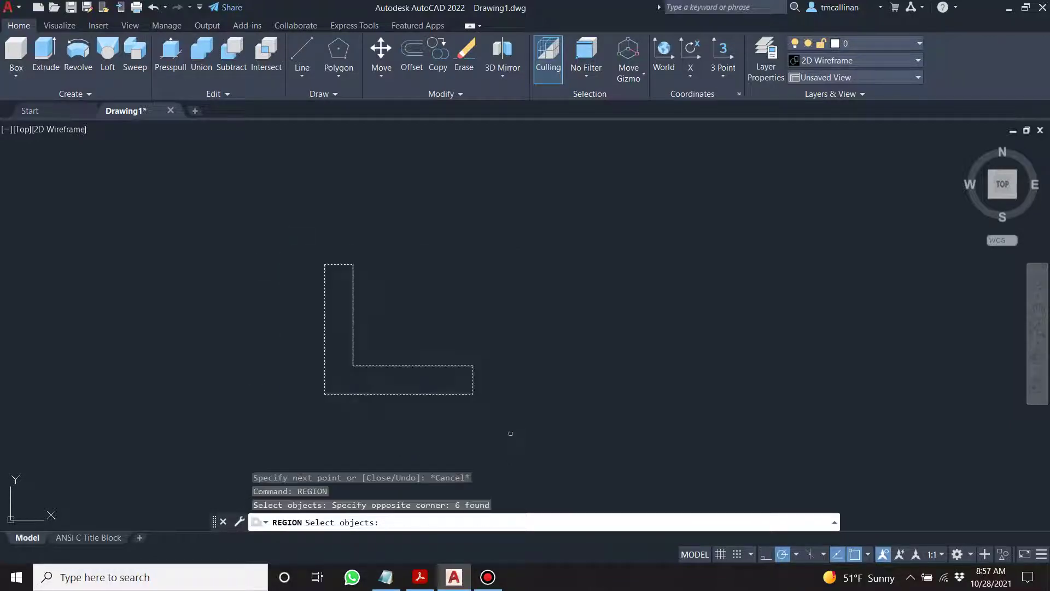
pyautogui.press('Return')
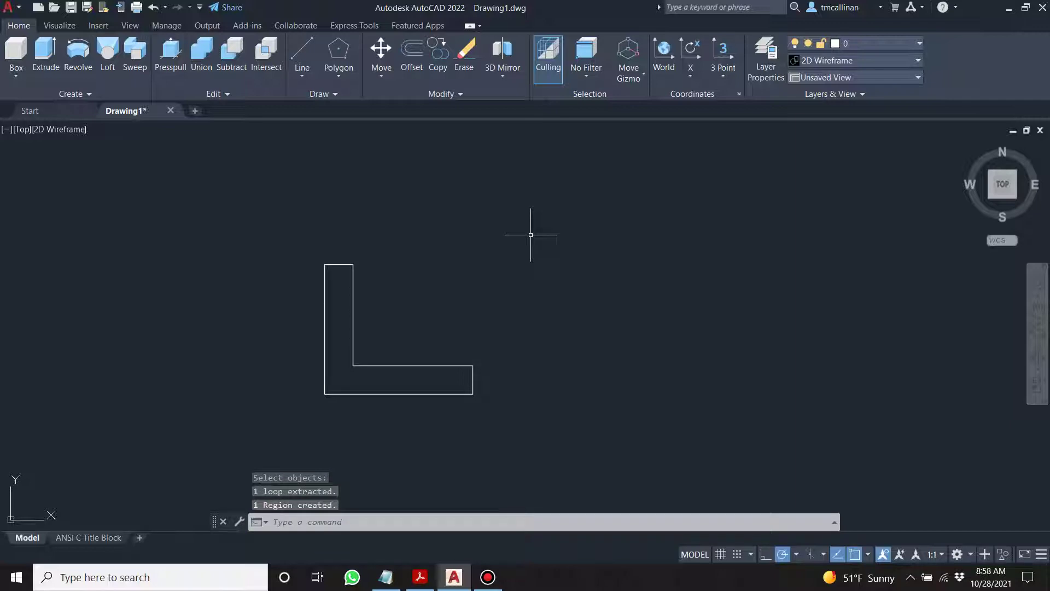
# Step: Shade the drawing in the Conceptual visual style and orbit to a 3D view
pyautogui.click(855, 60)
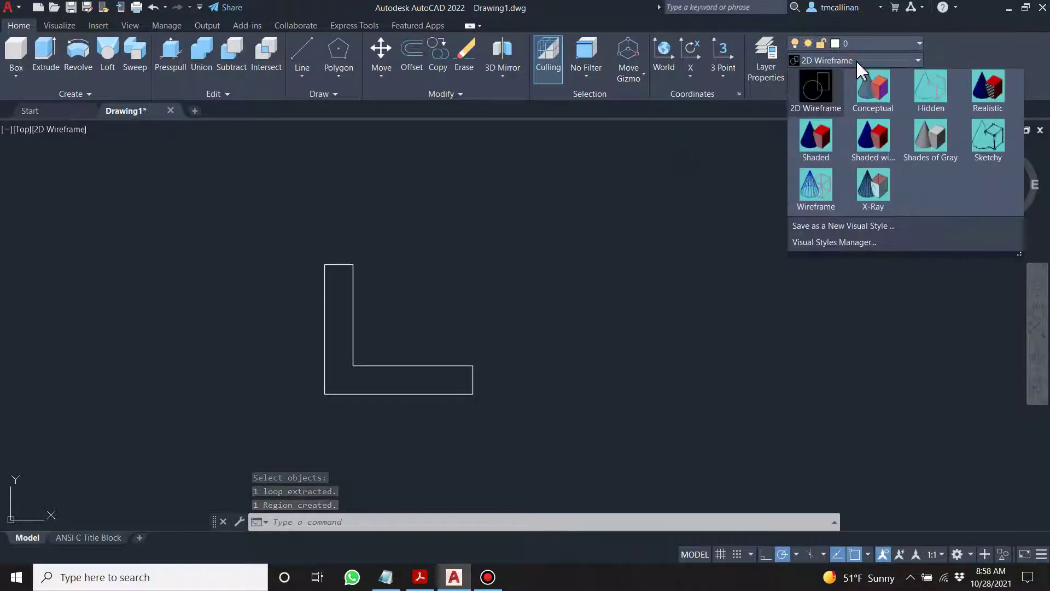
pyautogui.click(872, 93)
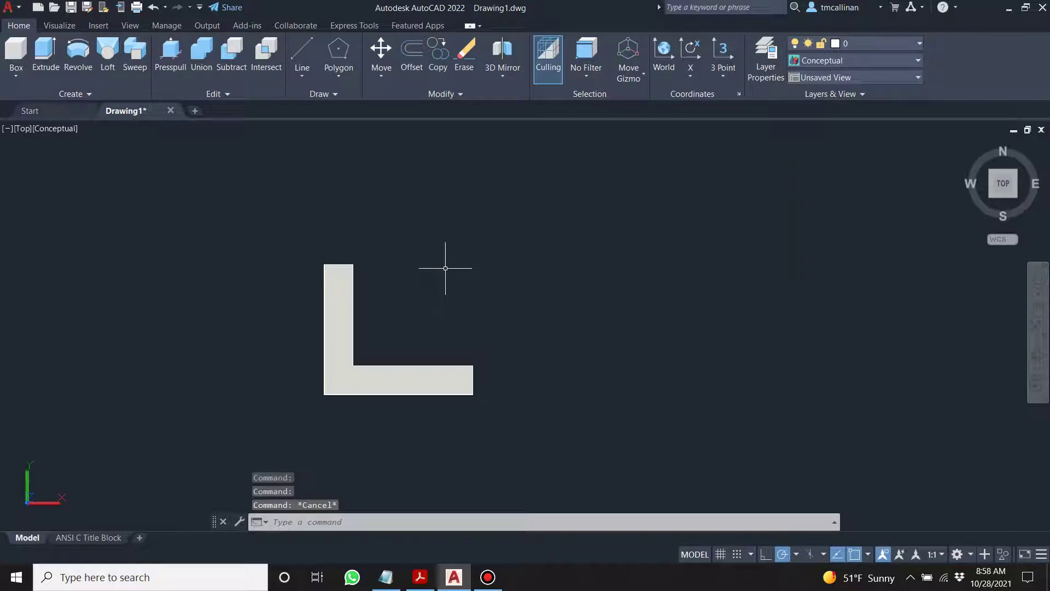
pyautogui.moveTo(445, 268)
pyautogui.keyDown('shift'); pyautogui.mouseDown(button='middle')
pyautogui.moveTo(405, 290)
pyautogui.moveTo(375, 235)
pyautogui.moveTo(426, 166)
pyautogui.moveTo(508, 273)
pyautogui.moveTo(515, 260)
pyautogui.moveTo(481, 286)
pyautogui.moveTo(418, 267)
pyautogui.mouseUp(button='middle'); pyautogui.keyUp('shift')
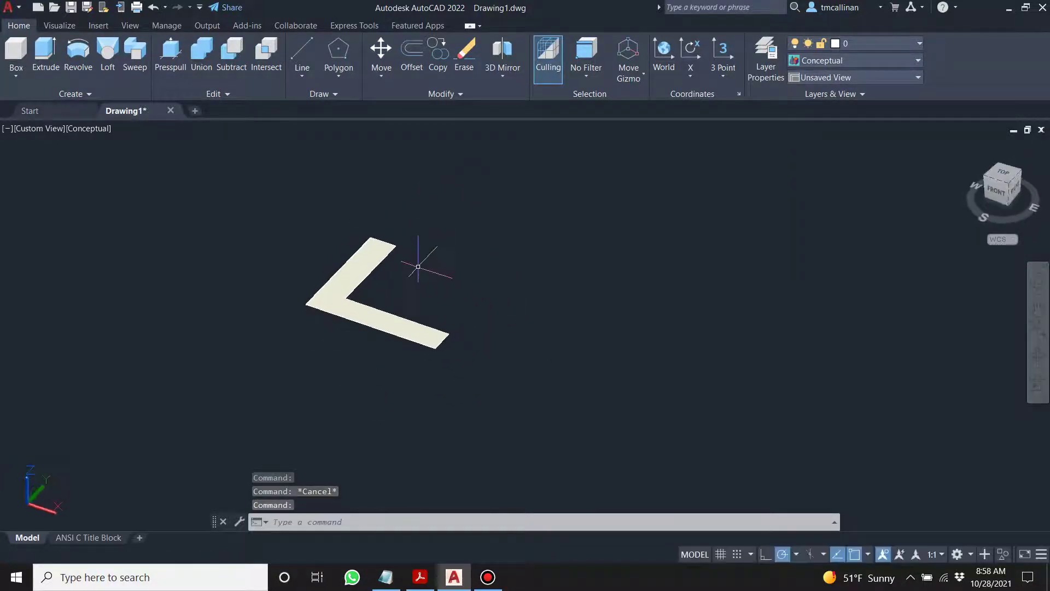
# Step: Extrude the L region to a height of 1.5
pyautogui.click(46, 52)
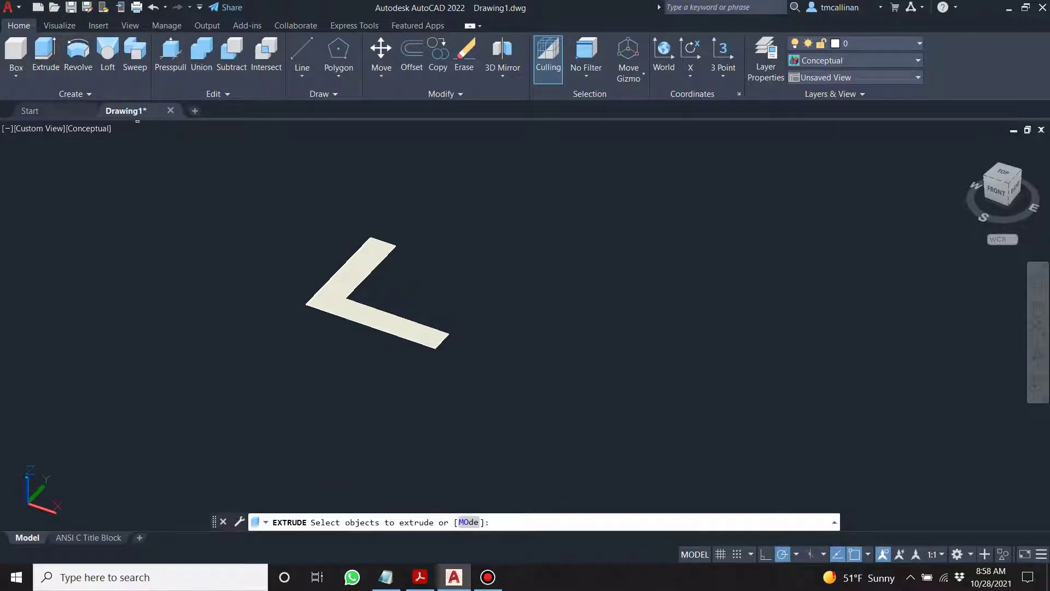
pyautogui.click(344, 276)
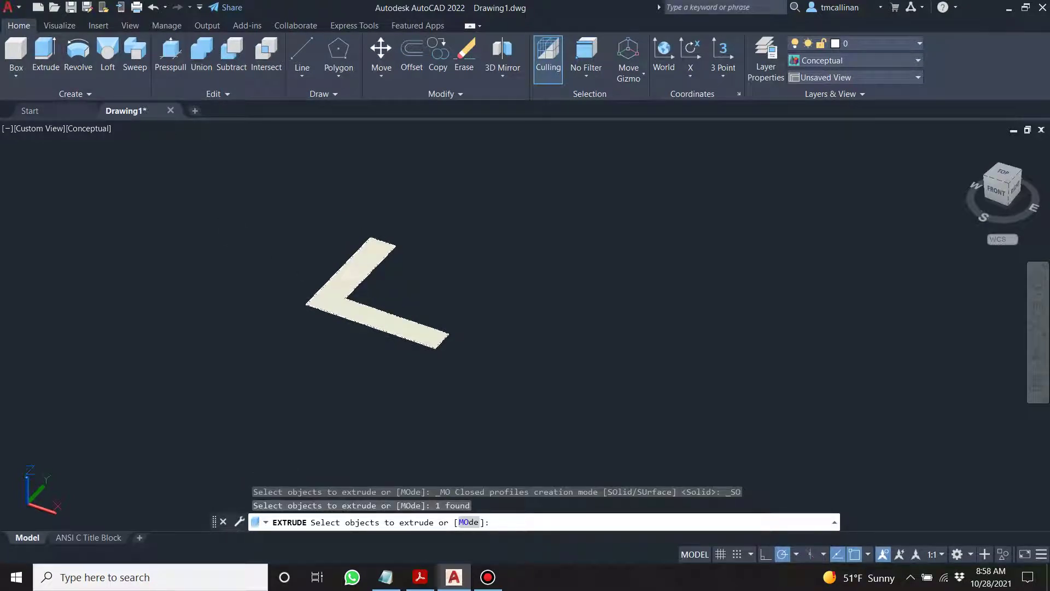
pyautogui.press('Return')
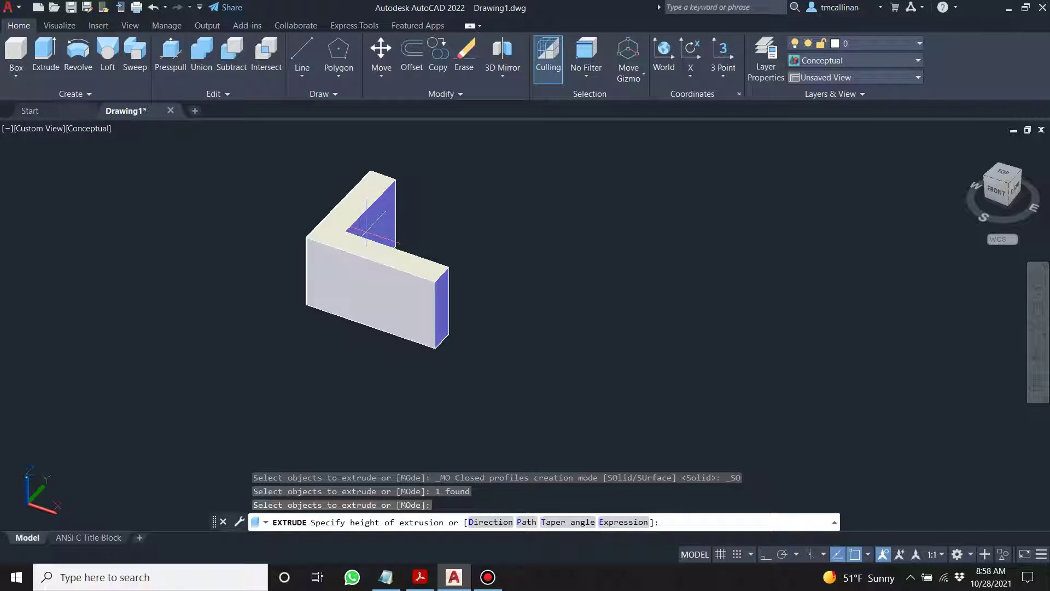
pyautogui.write('1.5')
pyautogui.press('Return')
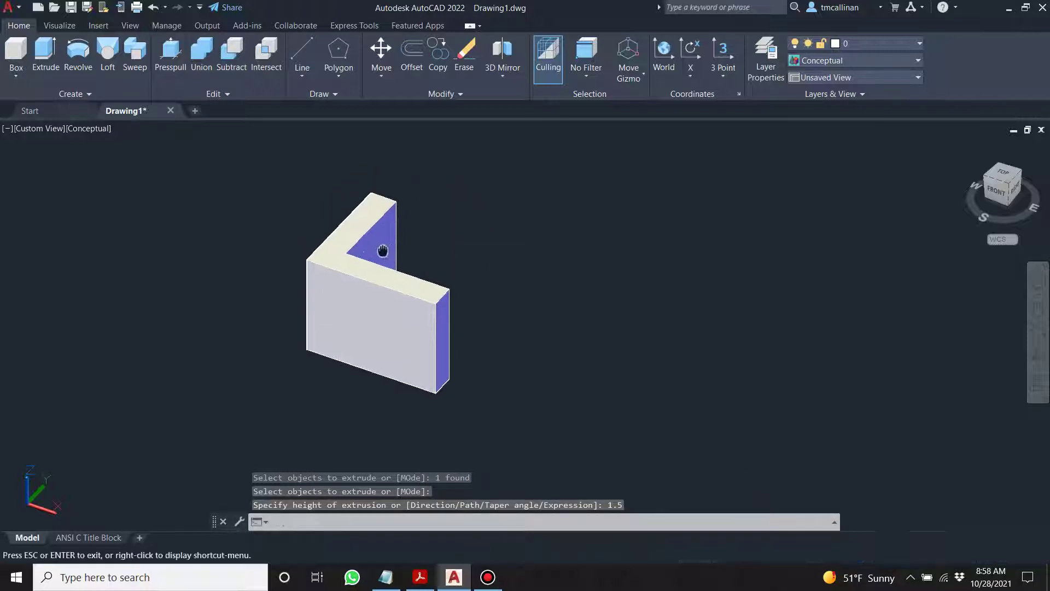
pyautogui.scroll(-2, 382, 249)
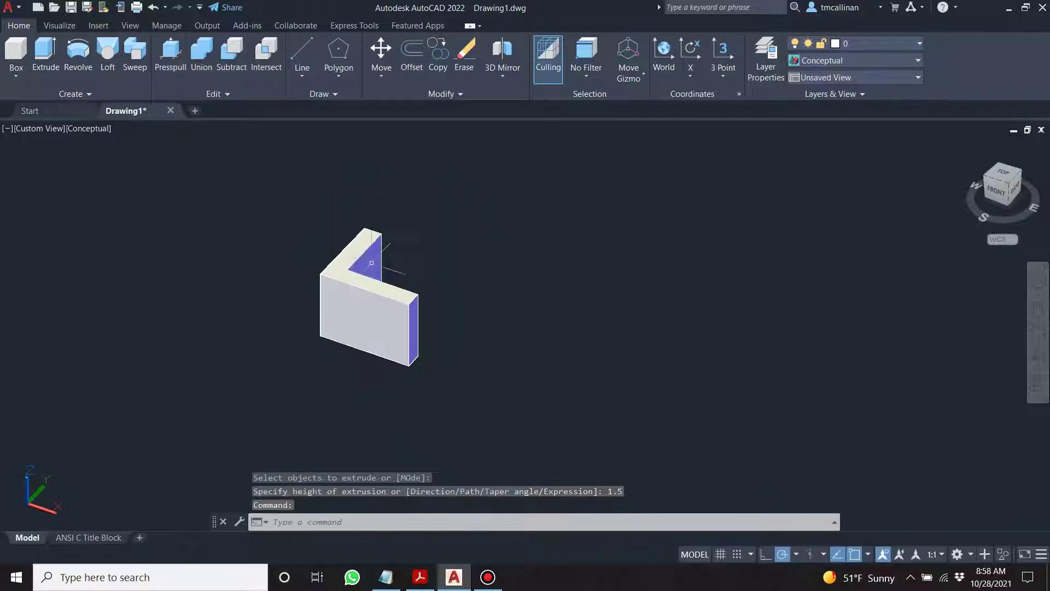
# Step: Rotate the L solid upright with the Rotate Gizmo
pyautogui.click(628, 76)
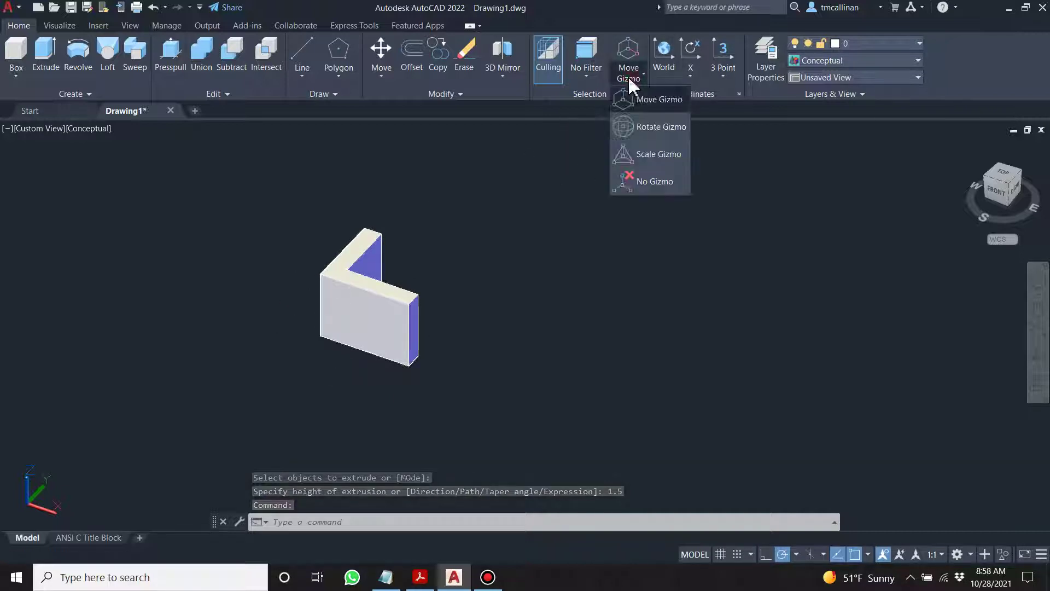
pyautogui.click(638, 123)
pyautogui.click(385, 279)
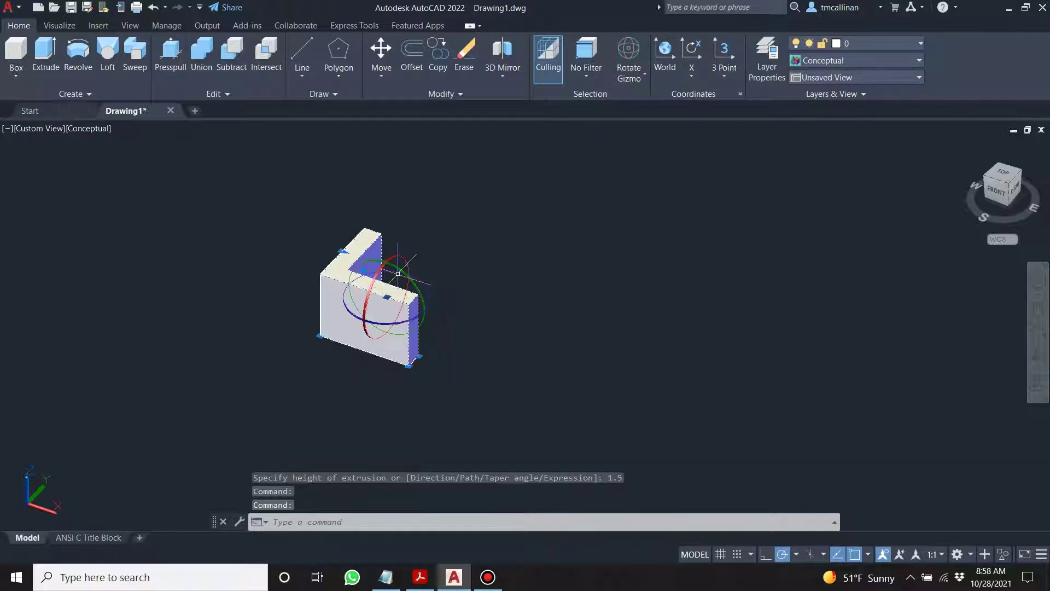
pyautogui.click(388, 274)
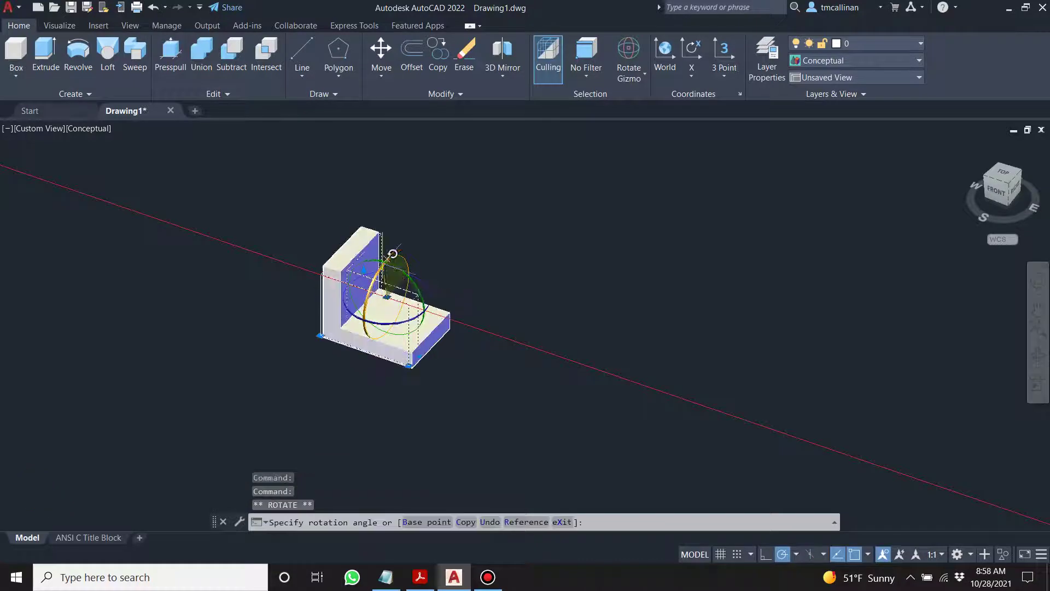
pyautogui.click(390, 258)
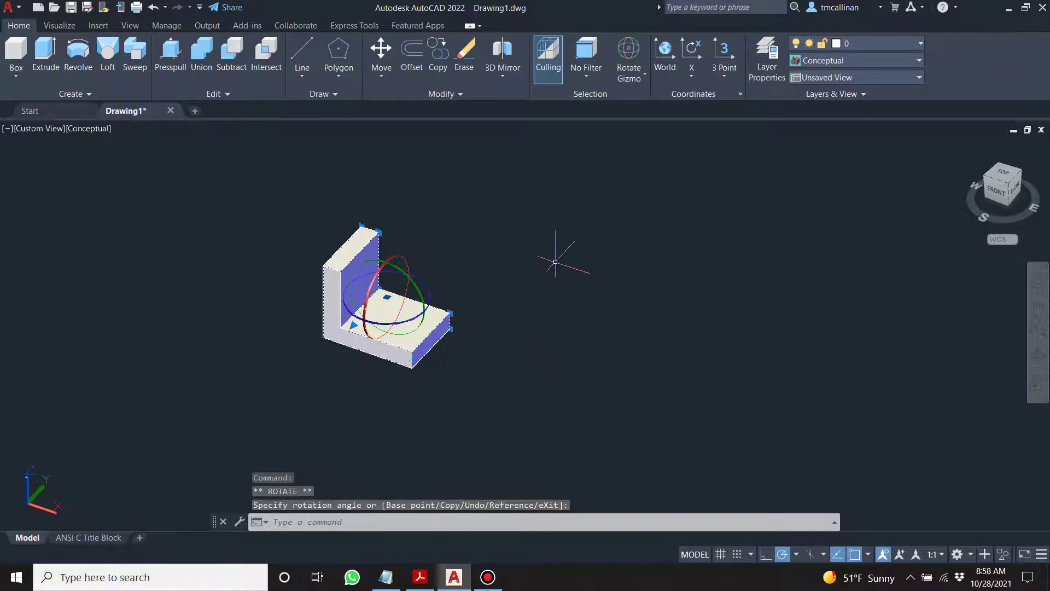
pyautogui.press('Escape')
pyautogui.press('Escape')
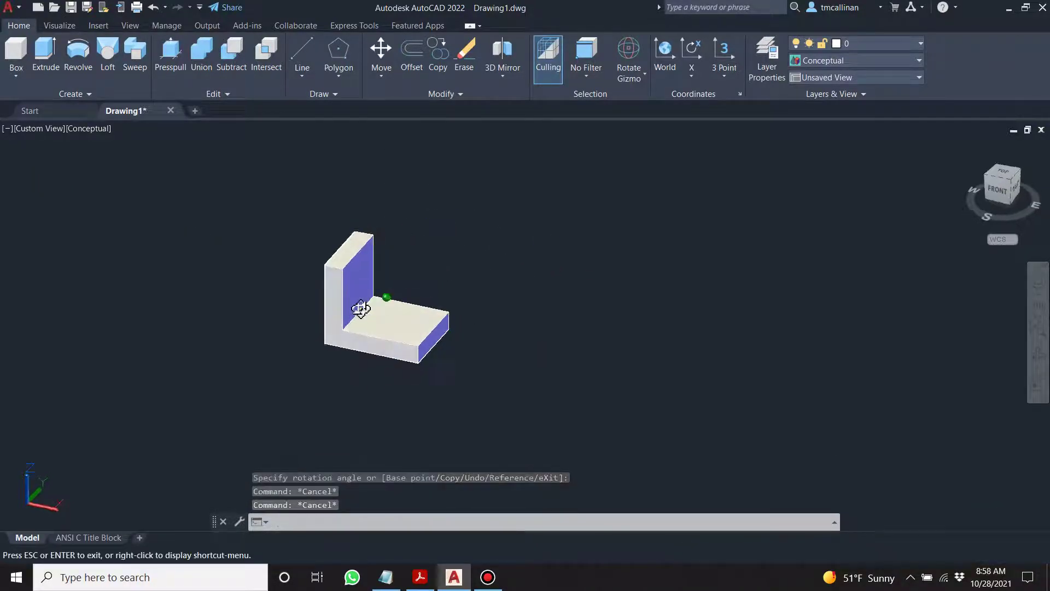
# Step: View the solid from the ViewCube Front face, then orbit slightly off it
pyautogui.click(997, 190)
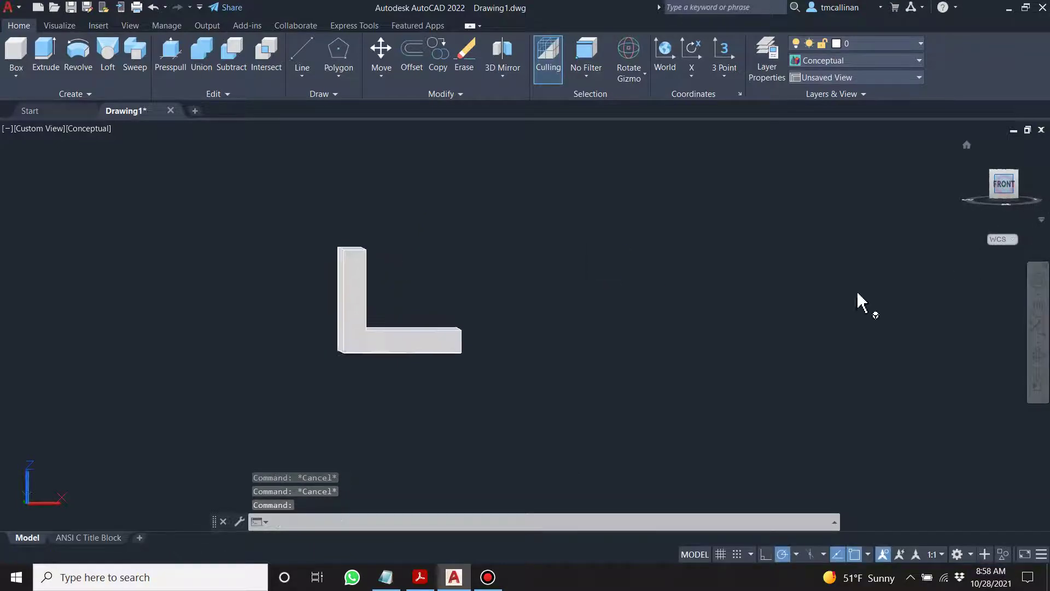
pyautogui.scroll(-5, 563, 335)
pyautogui.moveTo(558, 293)
pyautogui.keyDown('shift'); pyautogui.mouseDown(button='middle')
pyautogui.moveTo(567, 287)
pyautogui.moveTo(497, 324)
pyautogui.moveTo(547, 284)
pyautogui.mouseUp(button='middle'); pyautogui.keyUp('shift')
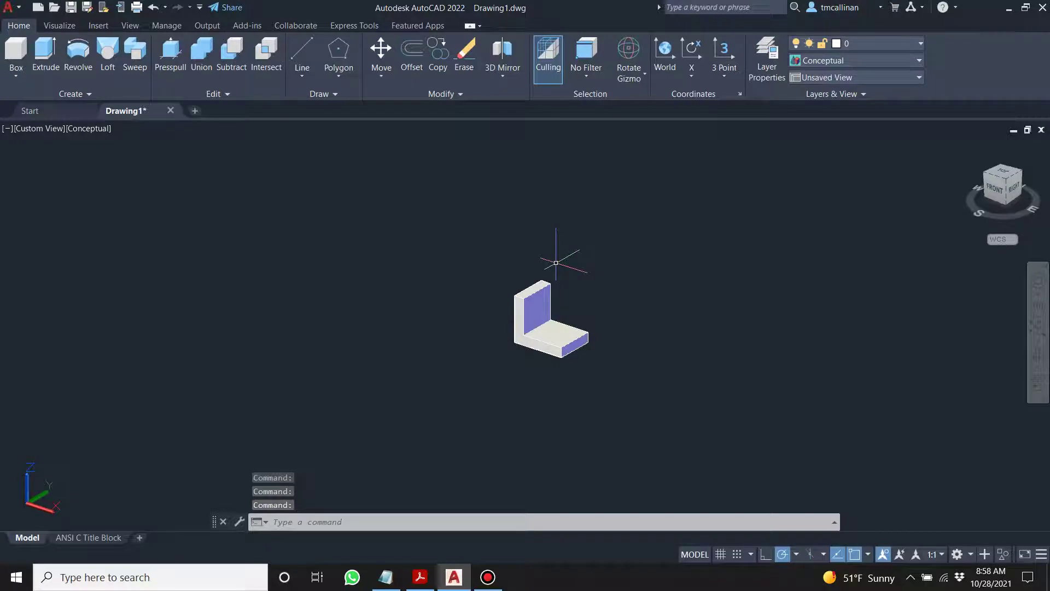
pyautogui.scroll(3, 555, 262)
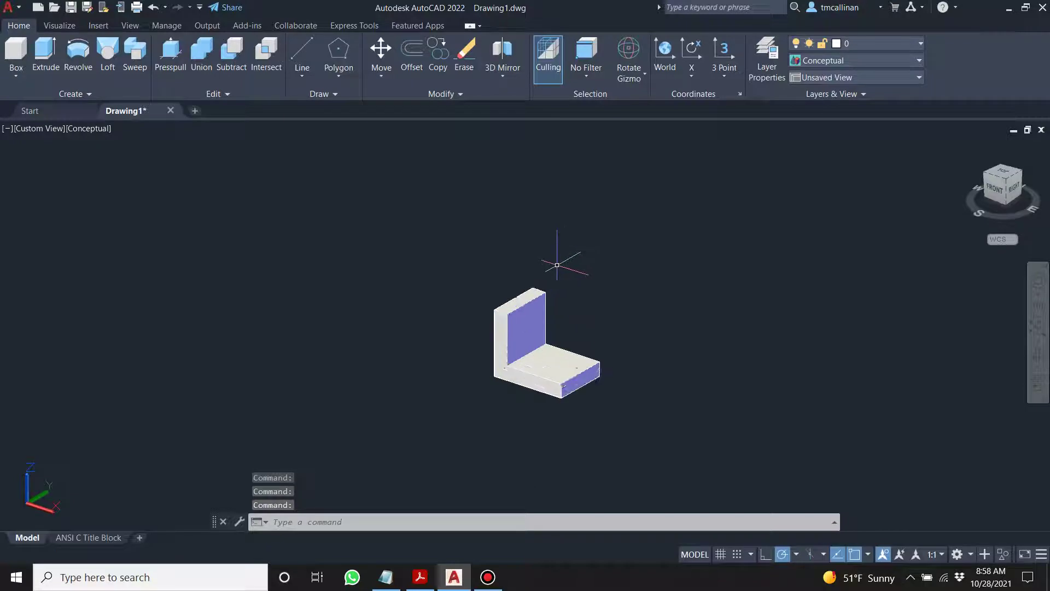
pyautogui.click(426, 581)
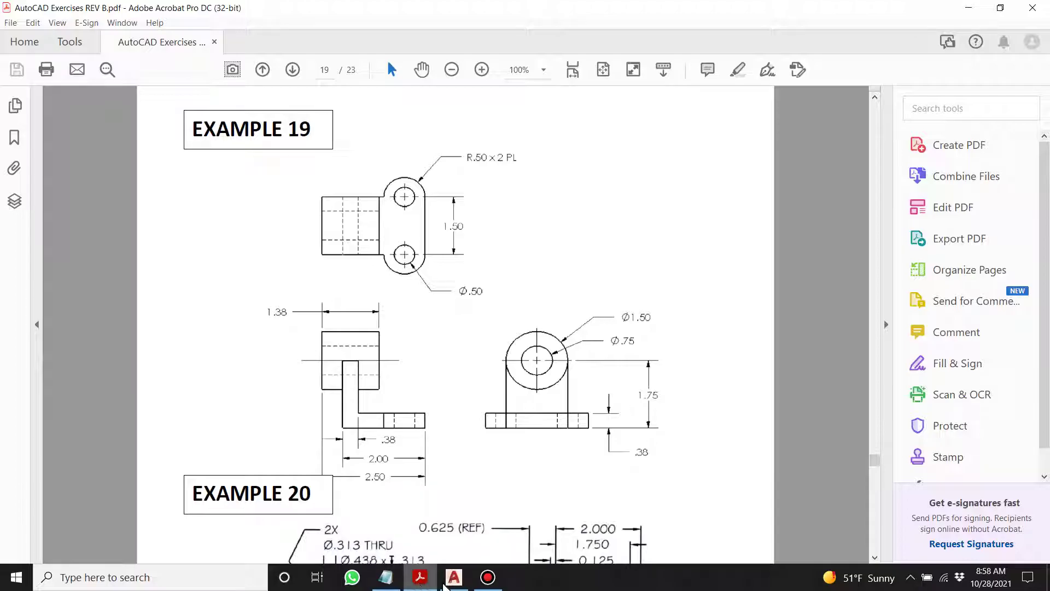
pyautogui.click(454, 577)
pyautogui.keyDown('shift'); pyautogui.moveTo(621, 262); pyautogui.dragTo(214, 125, button='middle'); pyautogui.keyUp('shift')
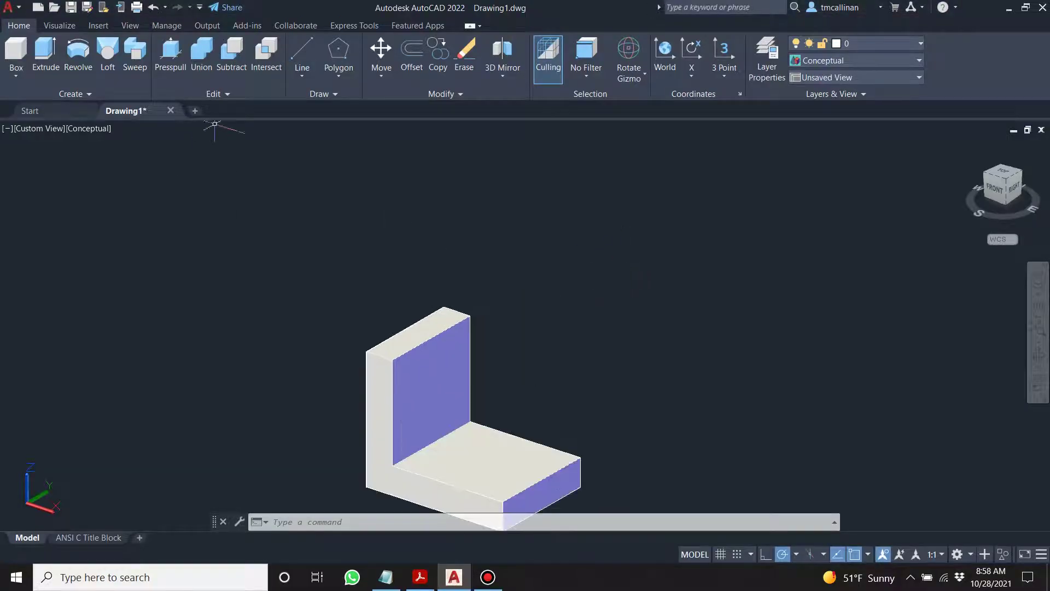
# Step: Attempt a circle centred at the wall-top midpoint, cancelling both tries
pyautogui.click(320, 94)
pyautogui.click(318, 111)
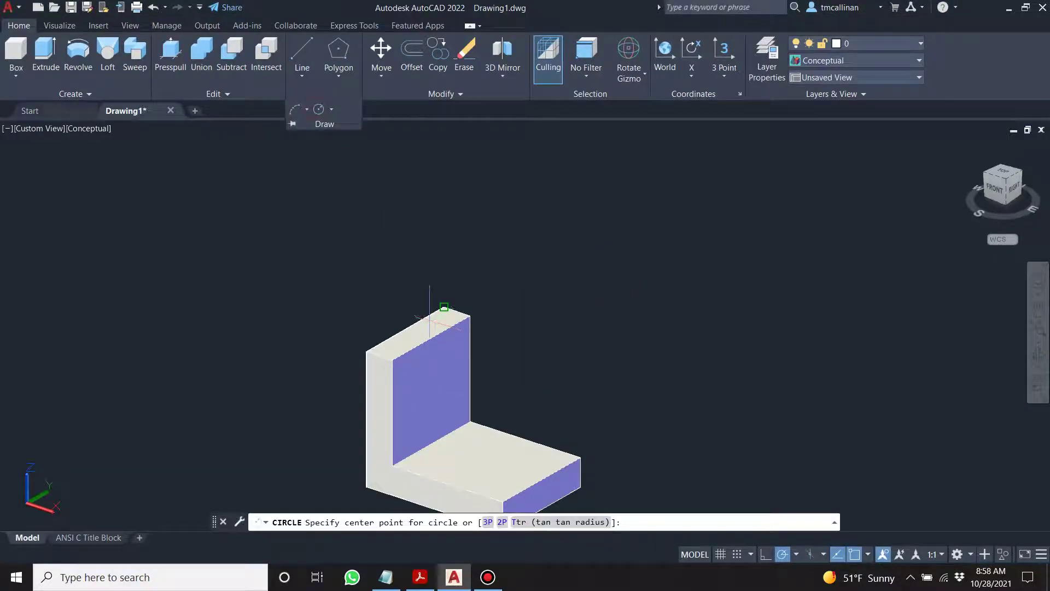
pyautogui.scroll(2, 429, 336)
pyautogui.click(430, 336)
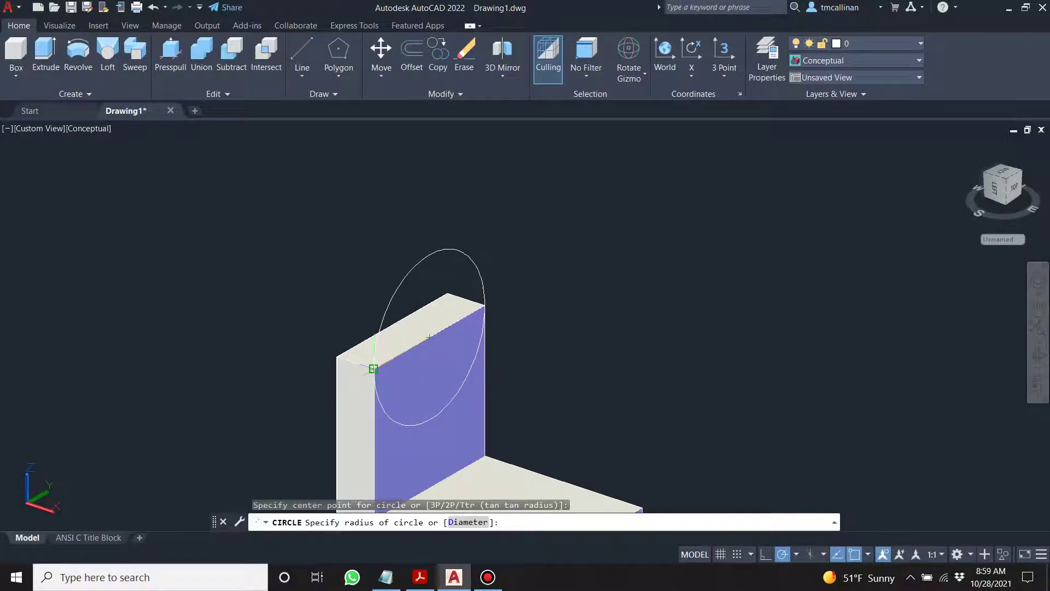
pyautogui.press('Escape')
pyautogui.press('Escape')
pyautogui.press('Escape')
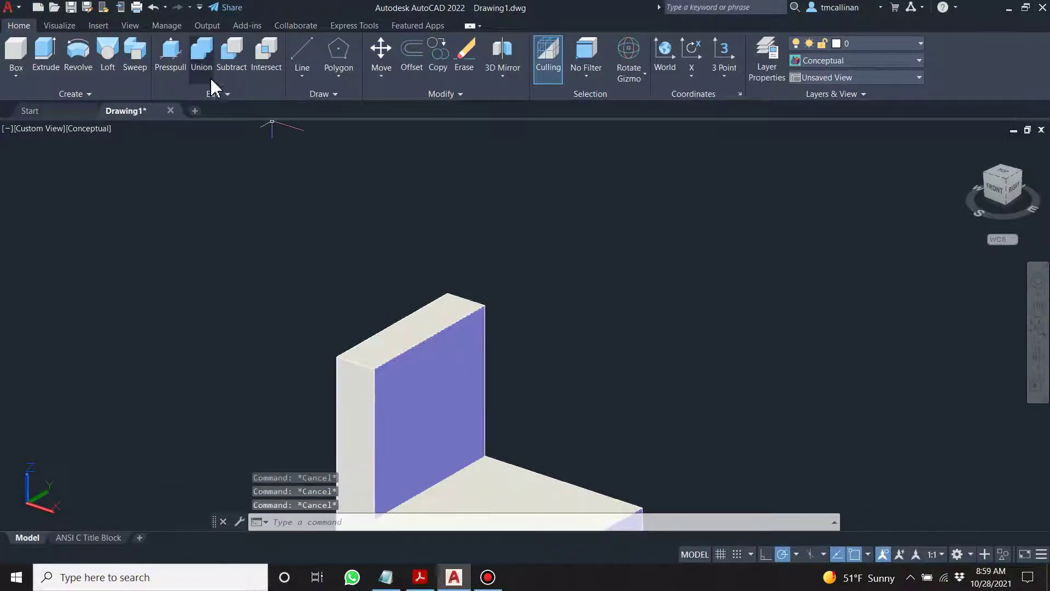
pyautogui.click(320, 94)
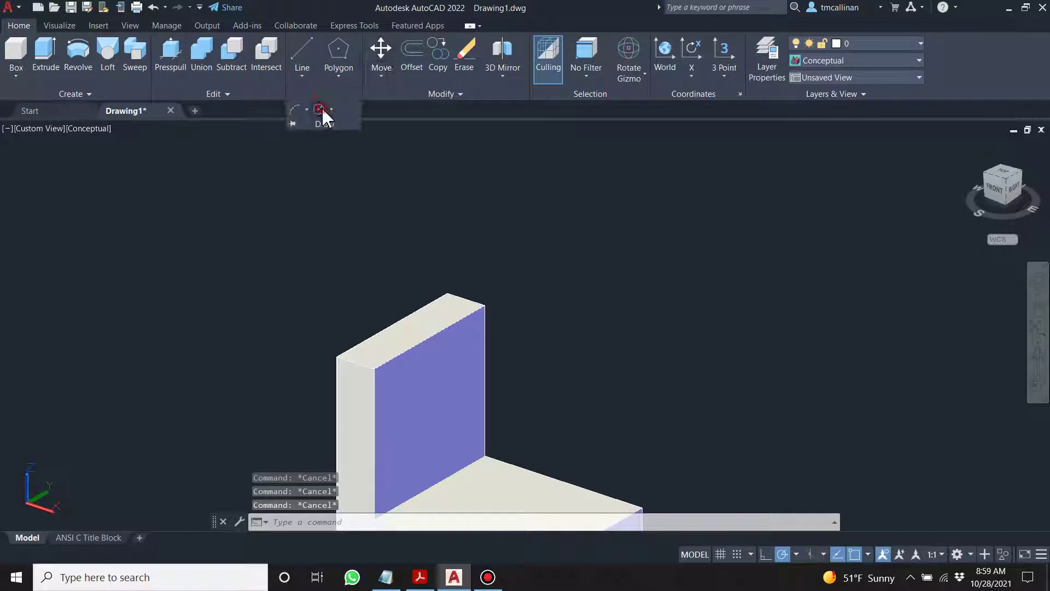
pyautogui.click(320, 109)
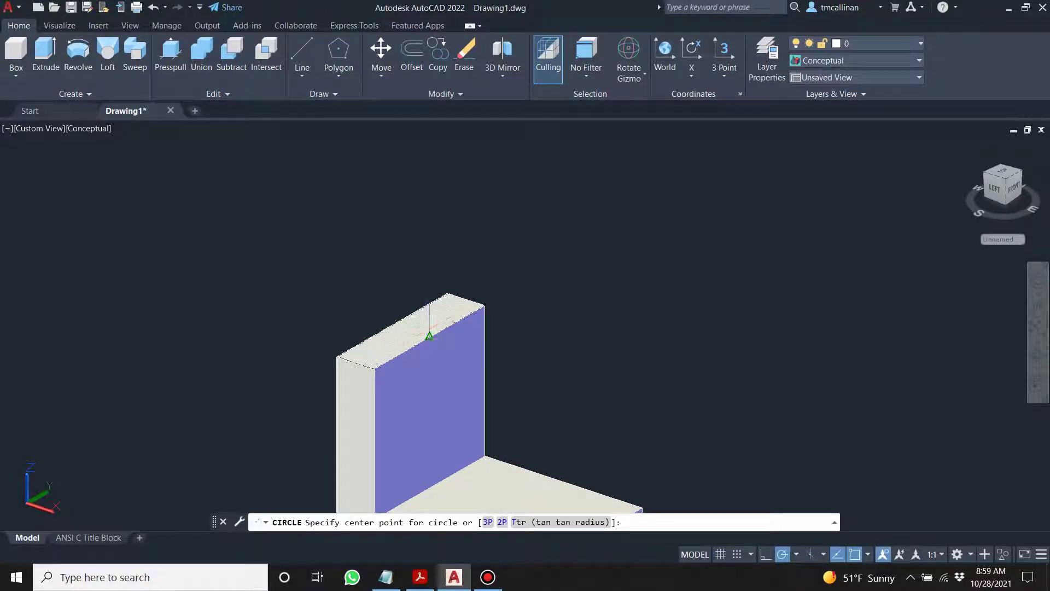
pyautogui.click(429, 335)
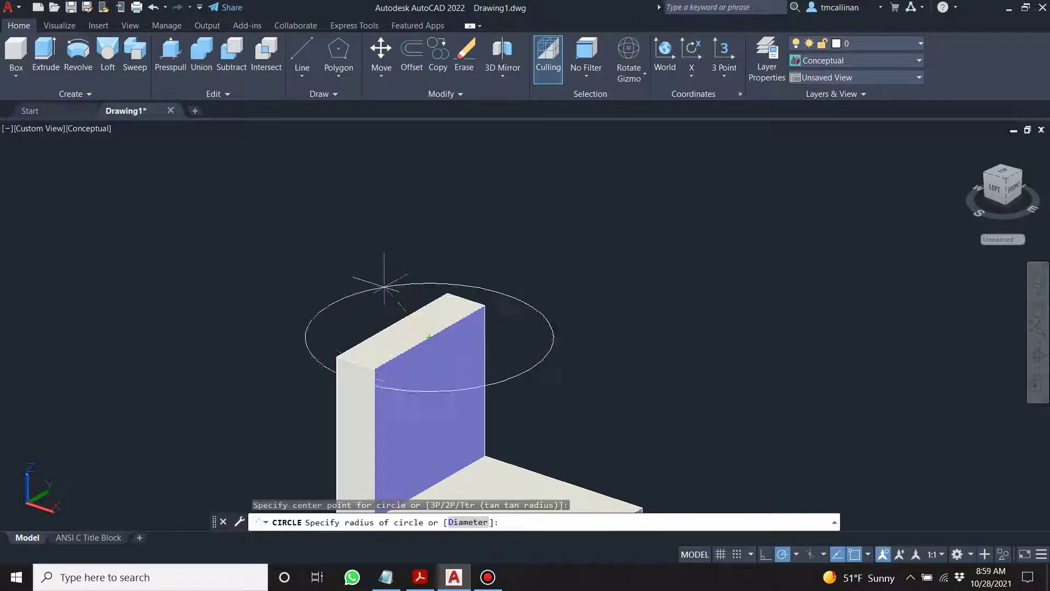
pyautogui.press('Escape')
pyautogui.press('Escape')
pyautogui.press('Escape')
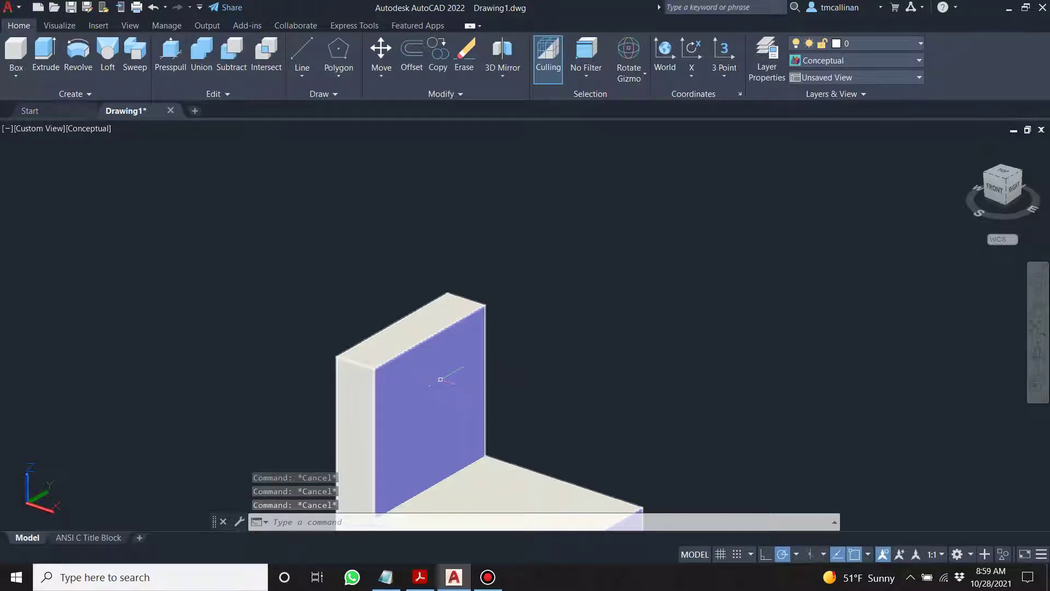
# Step: Place the circle centred on the wall's top edge and orbit back to the front-right view
pyautogui.click(319, 94)
pyautogui.click(319, 112)
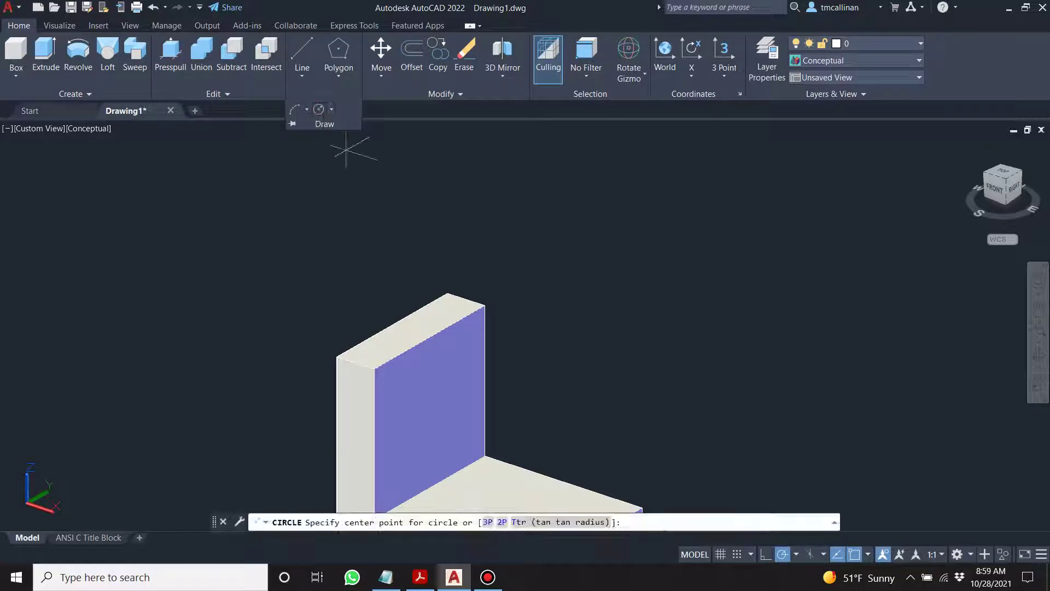
pyautogui.click(429, 336)
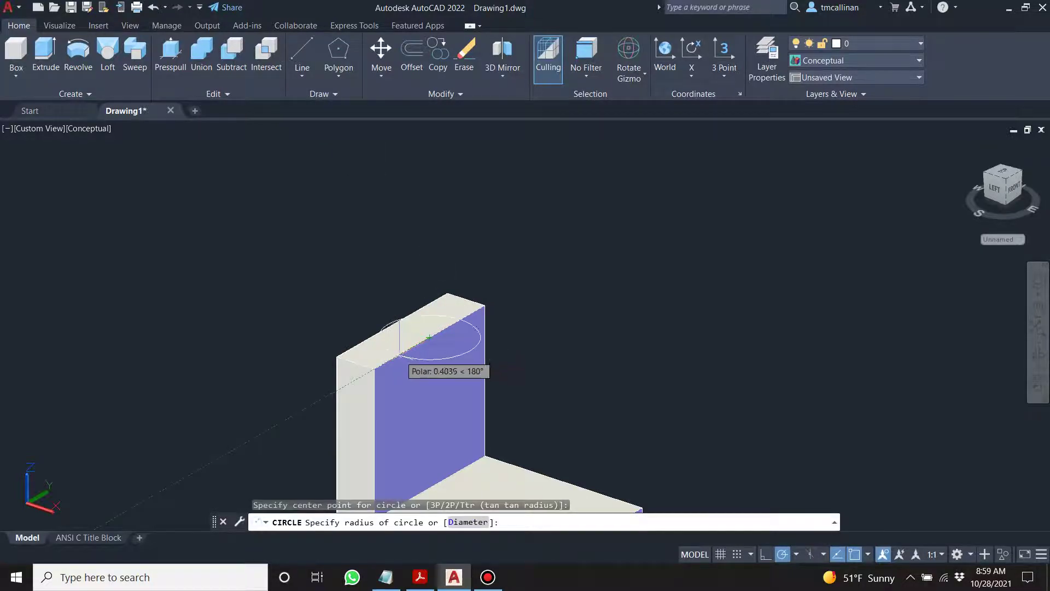
pyautogui.press('Escape')
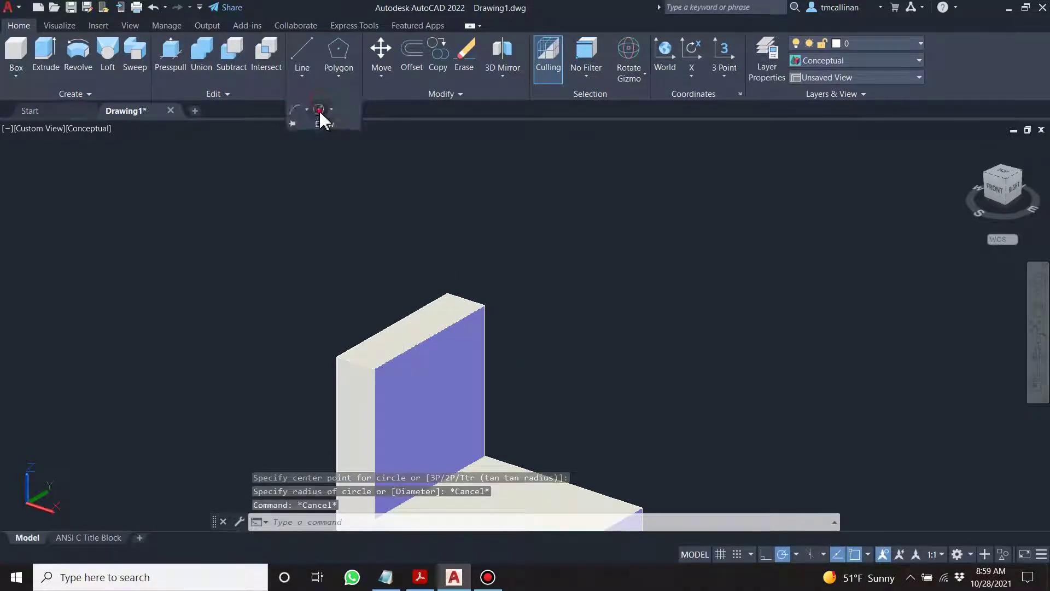
pyautogui.click(319, 112)
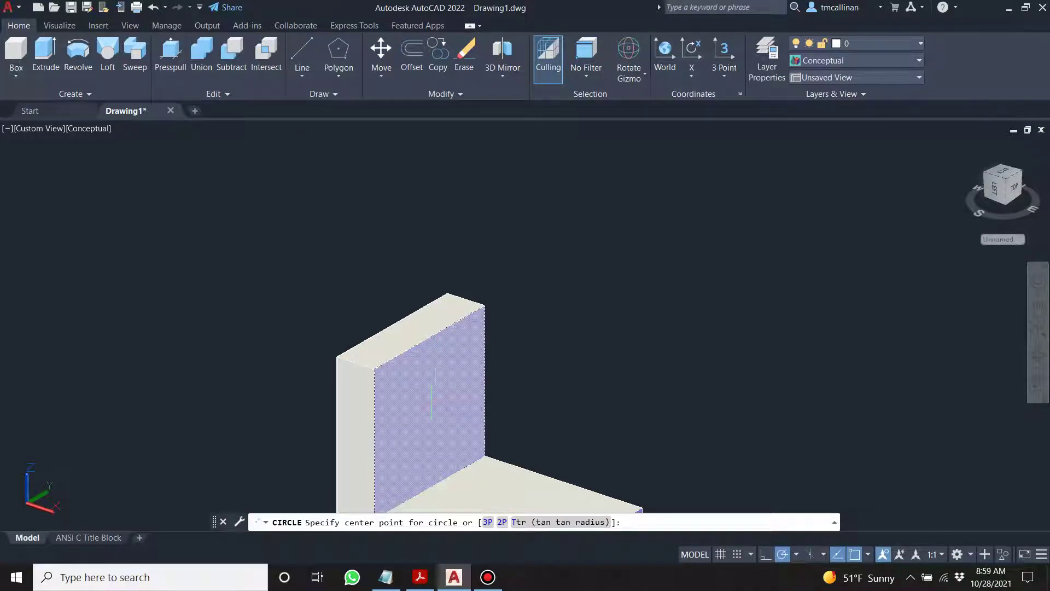
pyautogui.click(429, 336)
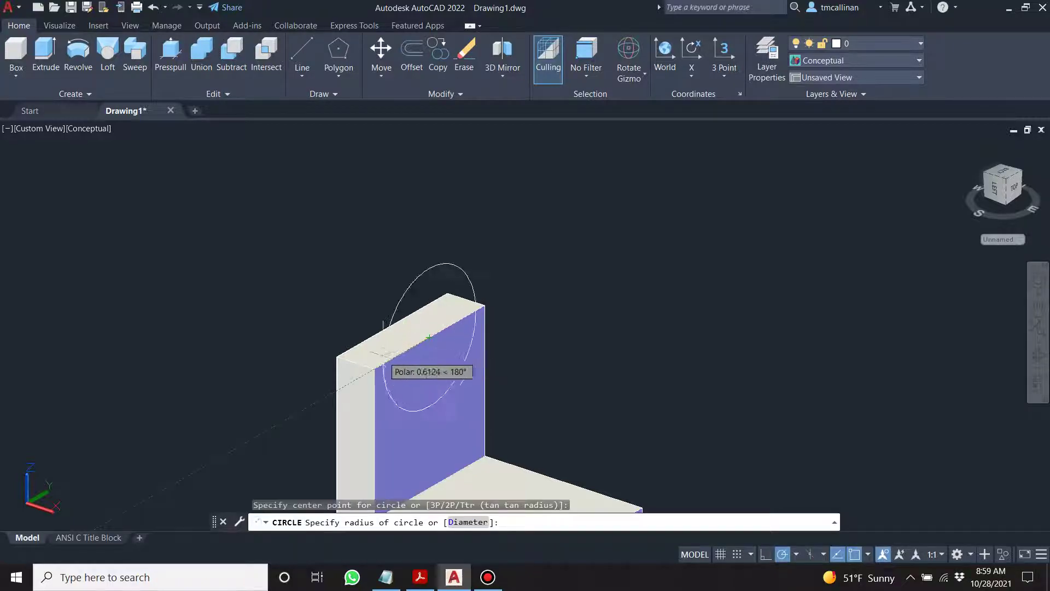
pyautogui.press('Escape')
pyautogui.press('Escape')
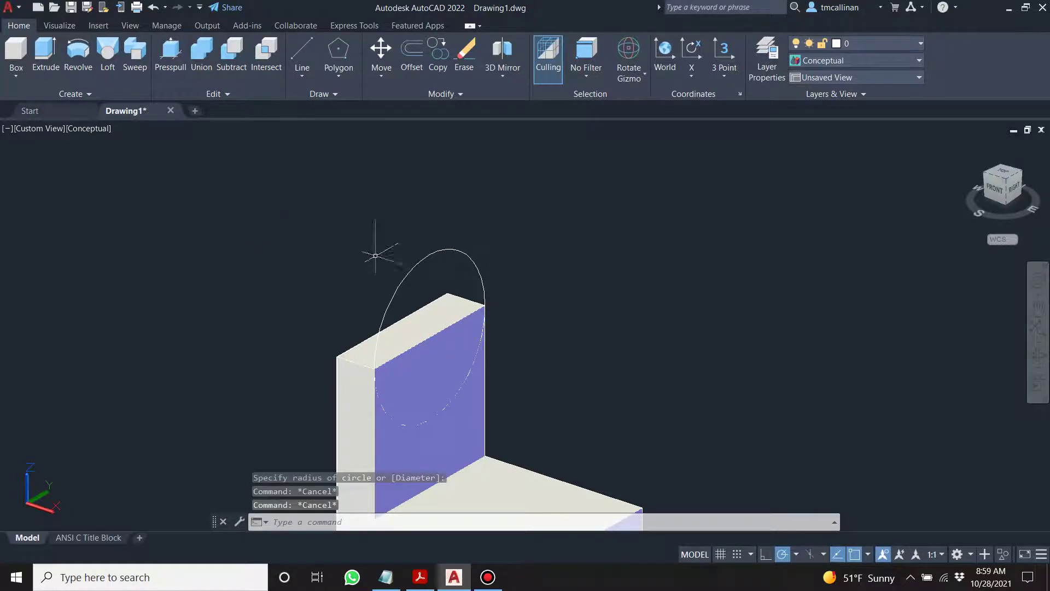
pyautogui.keyDown('shift'); pyautogui.moveTo(375, 244); pyautogui.dragTo(298, 228, button='middle'); pyautogui.keyUp('shift')
pyautogui.press('Escape')
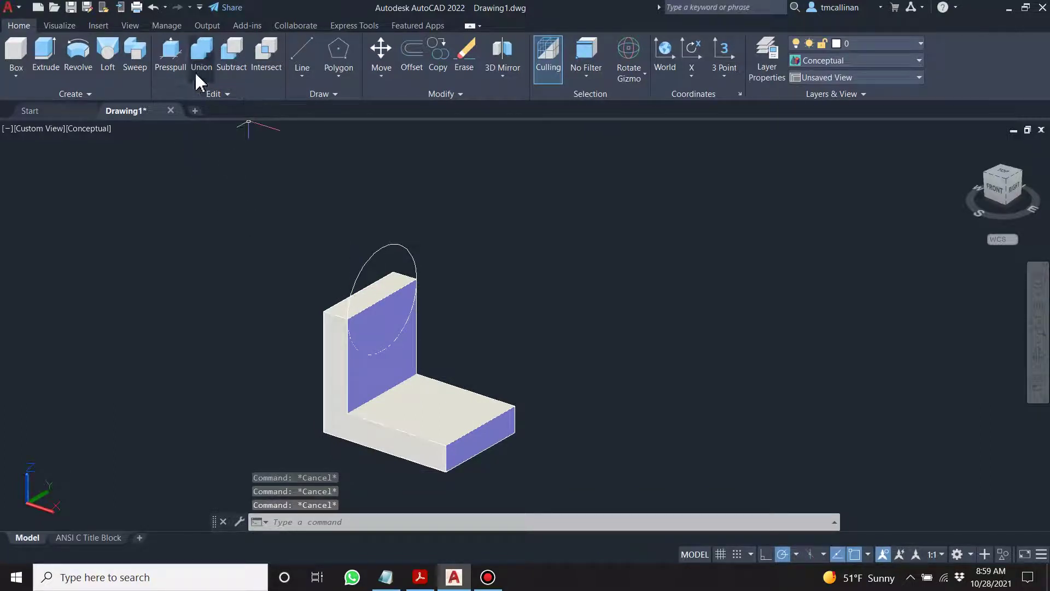
# Step: Presspull the circle area into a cylindrical boss, checking the PDF reference
pyautogui.click(170, 52)
pyautogui.click(369, 260)
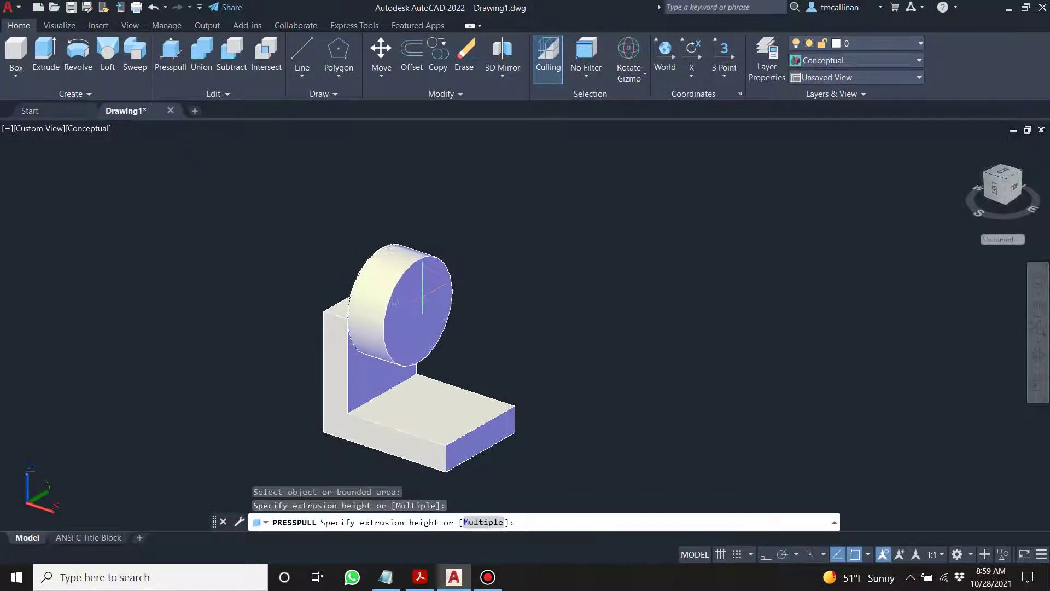
pyautogui.scroll(-2, 409, 278)
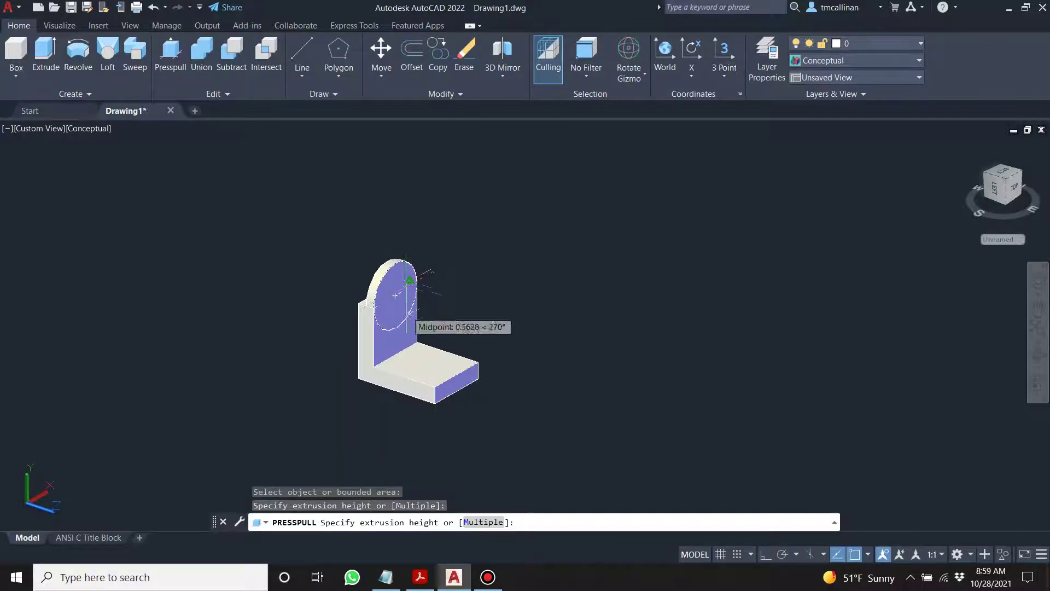
pyautogui.click(419, 577)
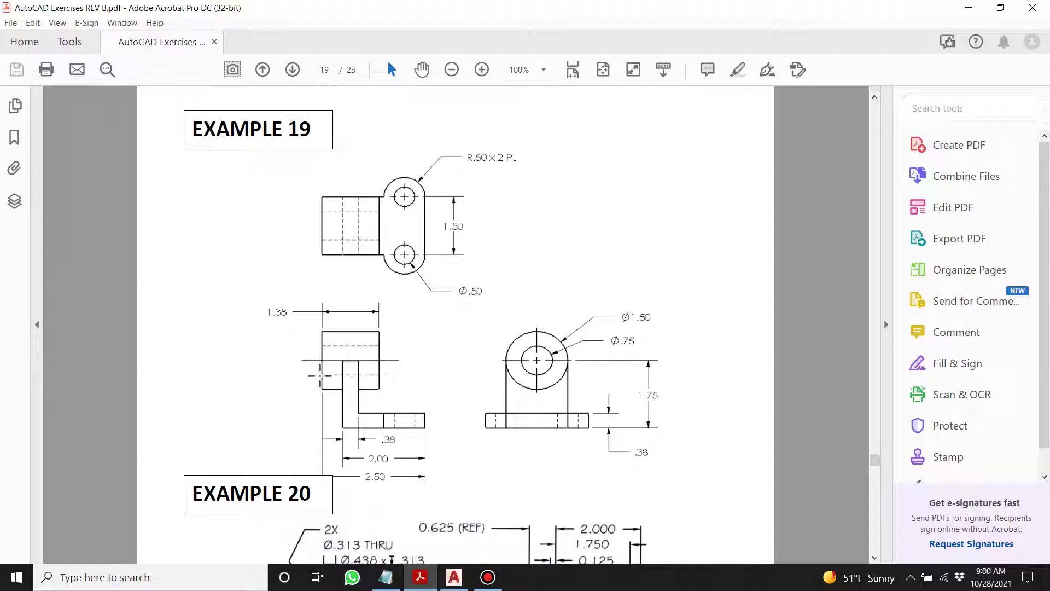
pyautogui.click(454, 577)
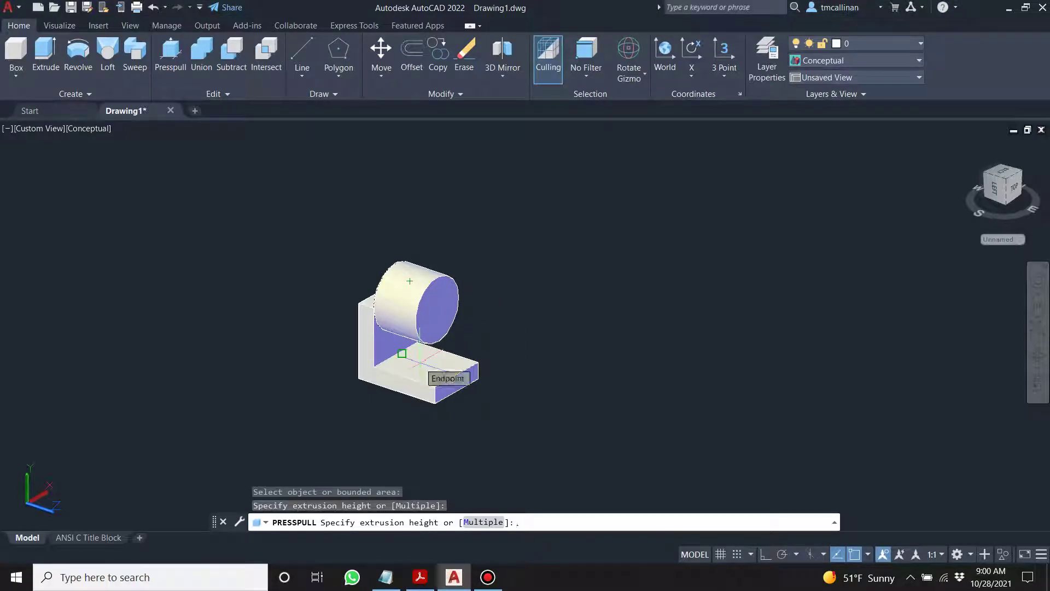
# Step: Finish the extrusion with a height of 0.5
pyautogui.write('.')
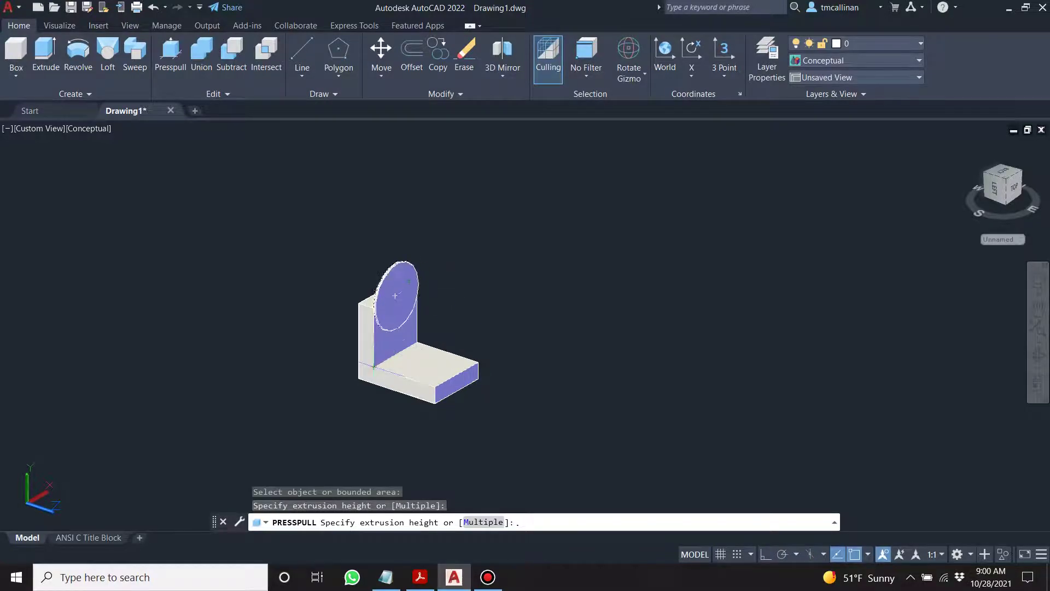
pyautogui.scroll(5, 384, 358)
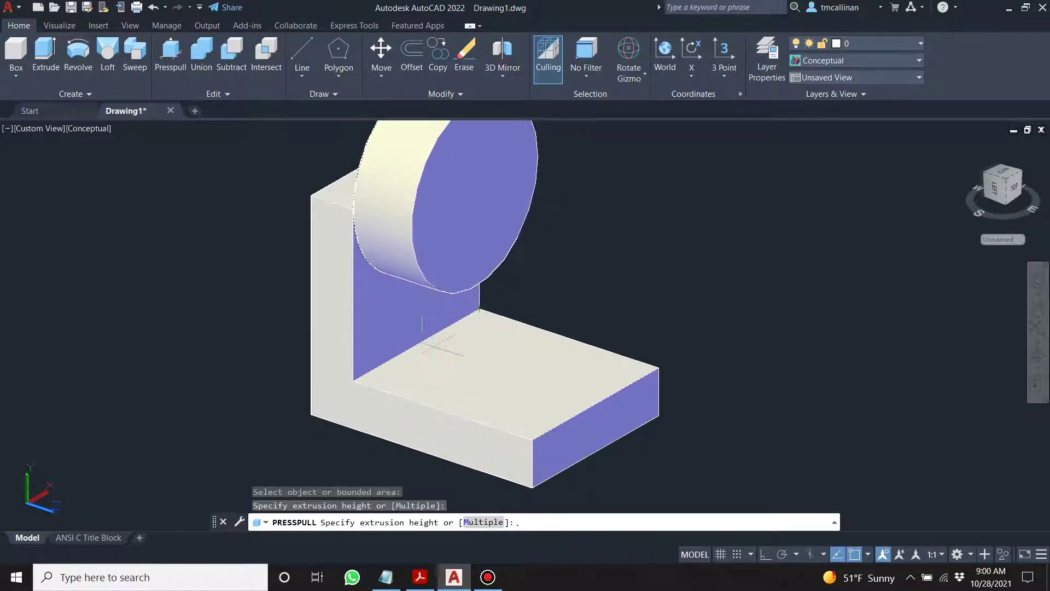
pyautogui.scroll(-3, 350, 398)
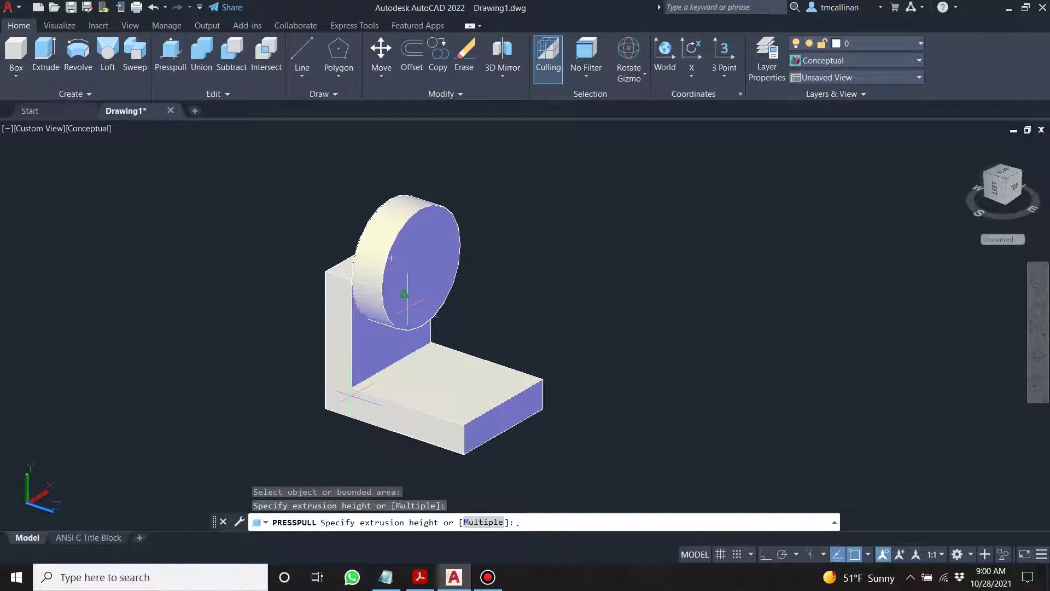
pyautogui.write('.')
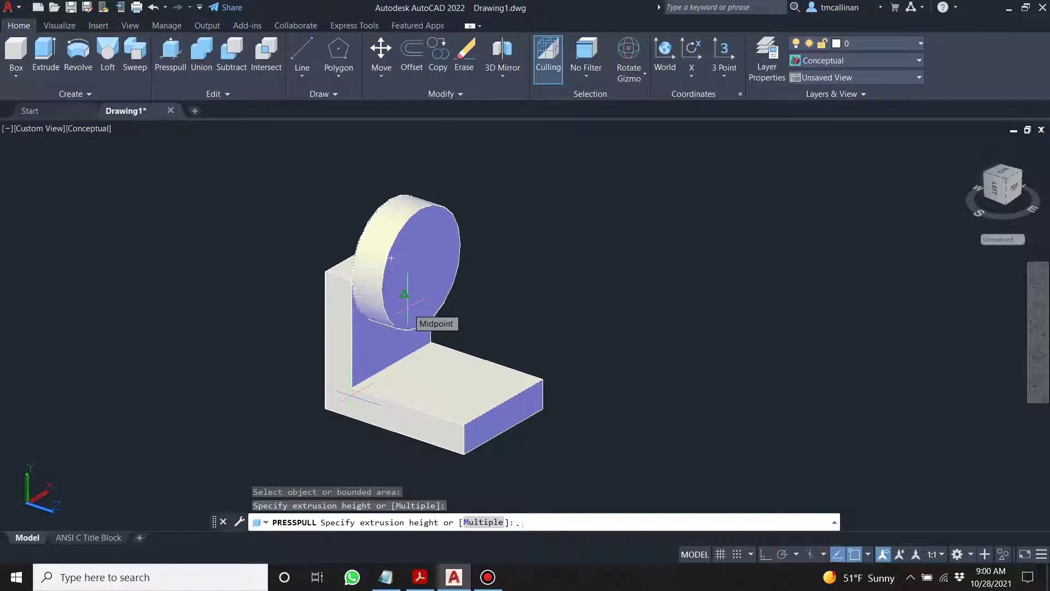
pyautogui.write('5')
pyautogui.press('Return')
pyautogui.press('Return')
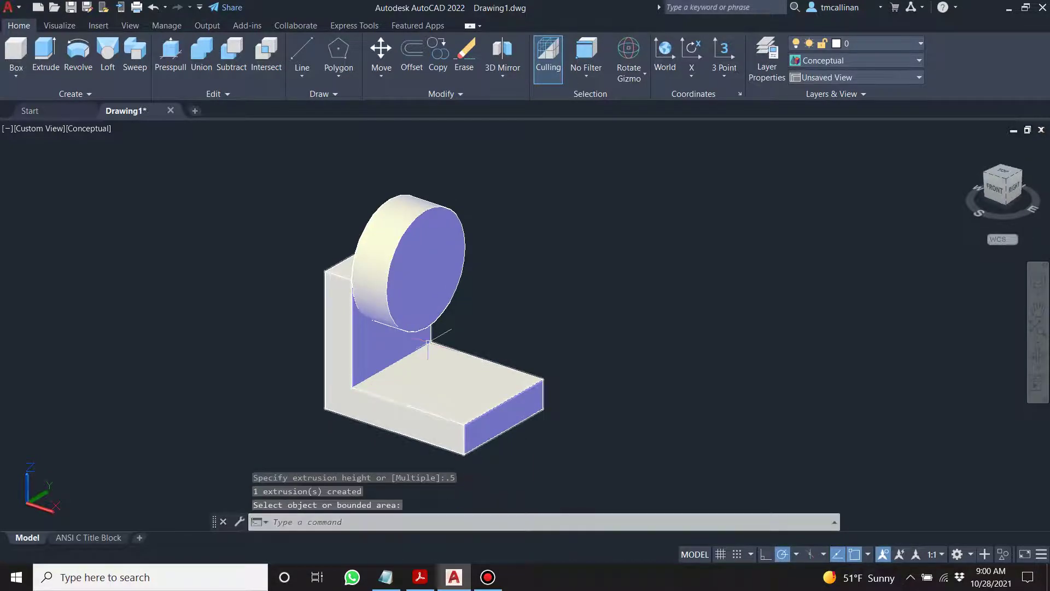
# Step: Press-pull the cylinder's end face as a trial length change, orbiting to watch the preview
pyautogui.keyDown('shift'); pyautogui.moveTo(216, 267); pyautogui.dragTo(363, 251, button='middle'); pyautogui.keyUp('shift')
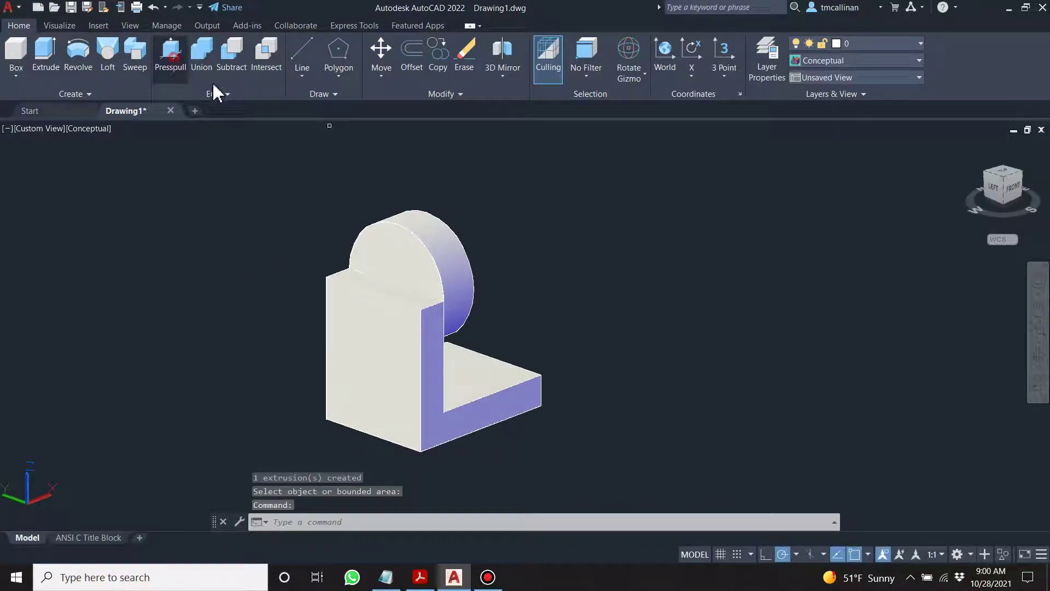
pyautogui.click(402, 257)
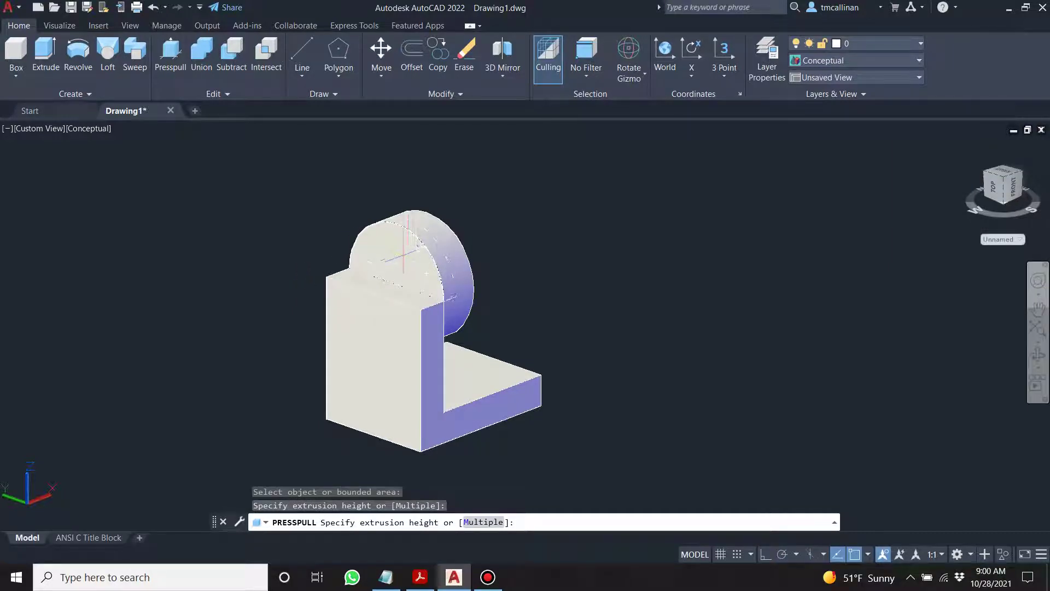
pyautogui.click(363, 197)
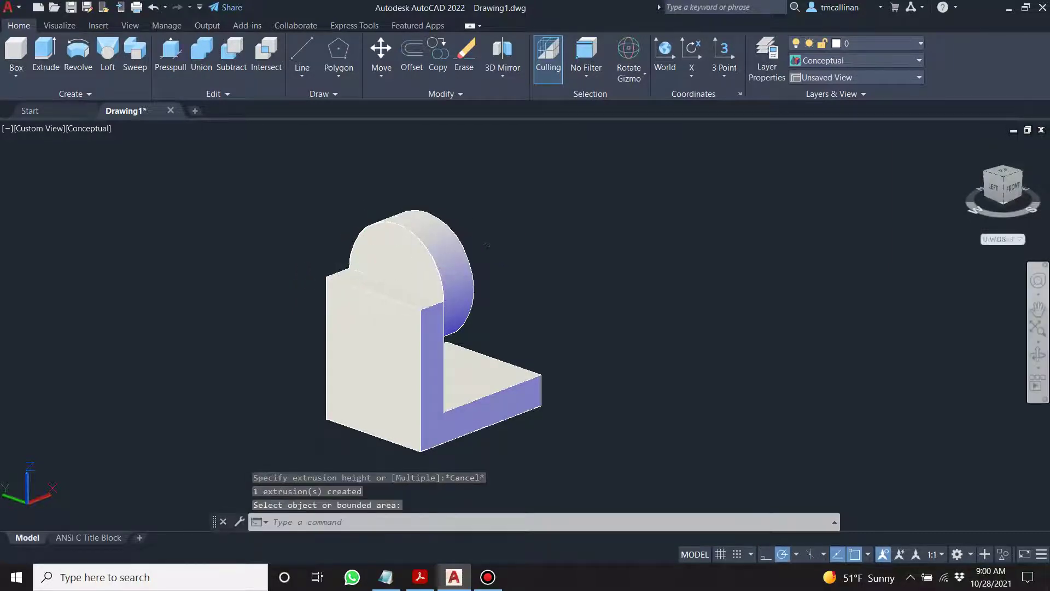
pyautogui.keyDown('shift'); pyautogui.moveTo(328, 241); pyautogui.dragTo(359, 242, button='middle'); pyautogui.keyUp('shift')
pyautogui.click(170, 53)
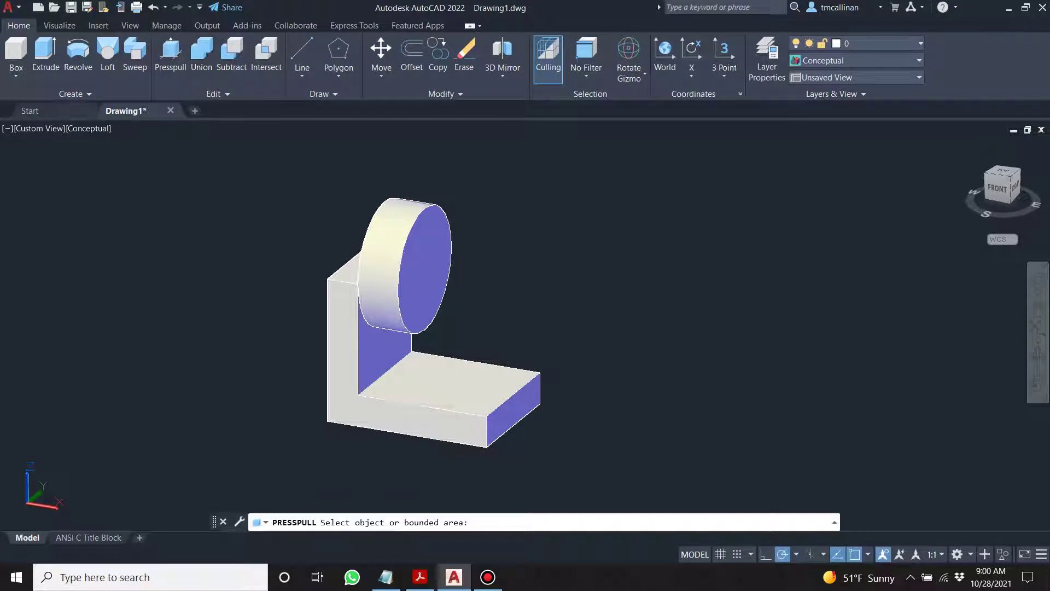
pyautogui.click(417, 262)
pyautogui.keyDown('shift'); pyautogui.moveTo(305, 246); pyautogui.dragTo(340, 249, button='middle'); pyautogui.keyUp('shift')
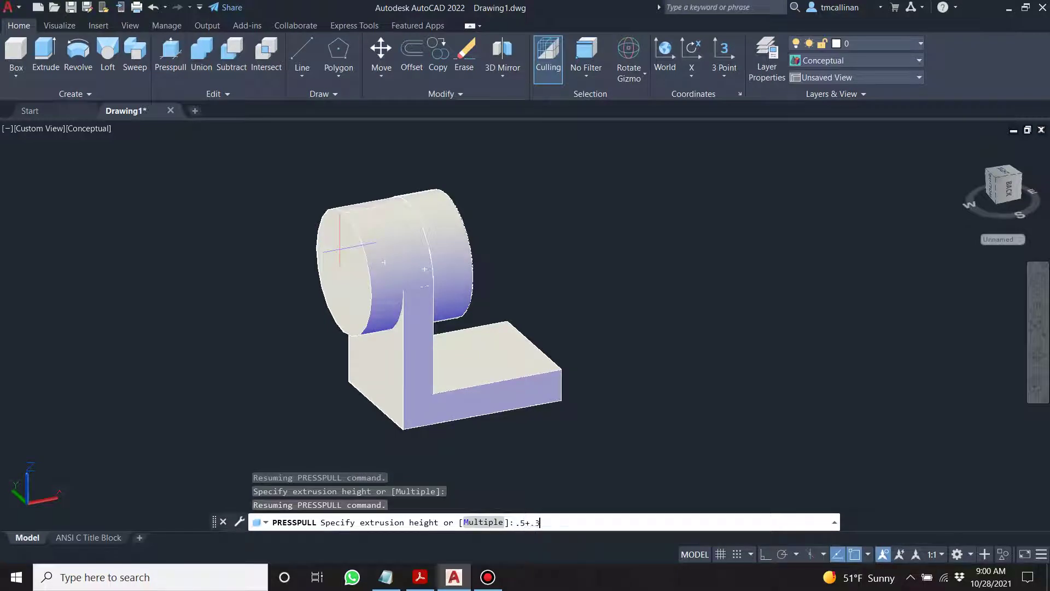
pyautogui.press('Return')
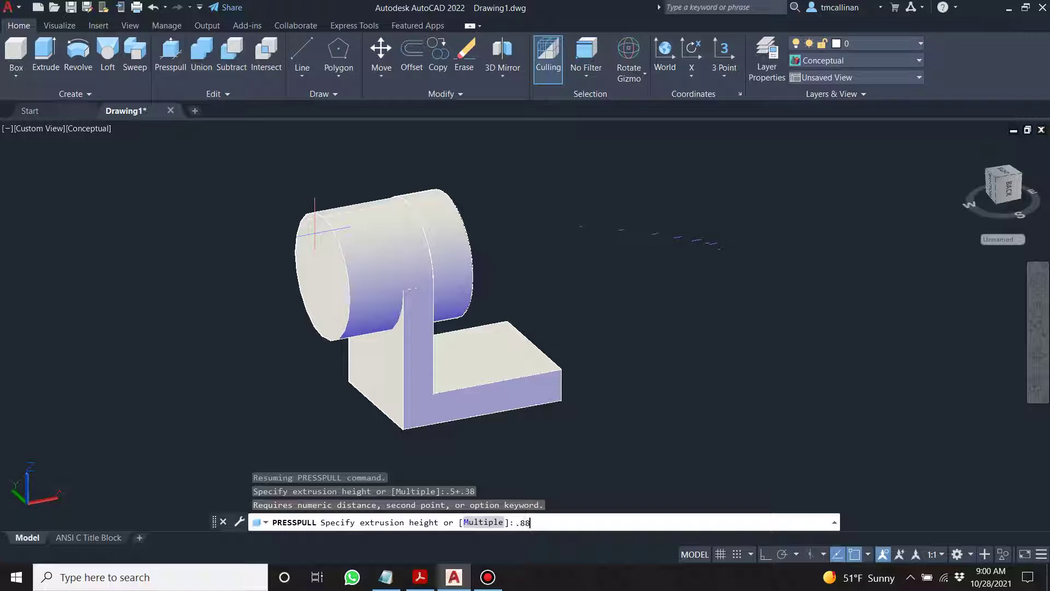
# Step: Pull the cylinder's end face out 0.88, then undo that extension
pyautogui.write('.88')
pyautogui.press('Return')
pyautogui.write('u')
pyautogui.press('Return')
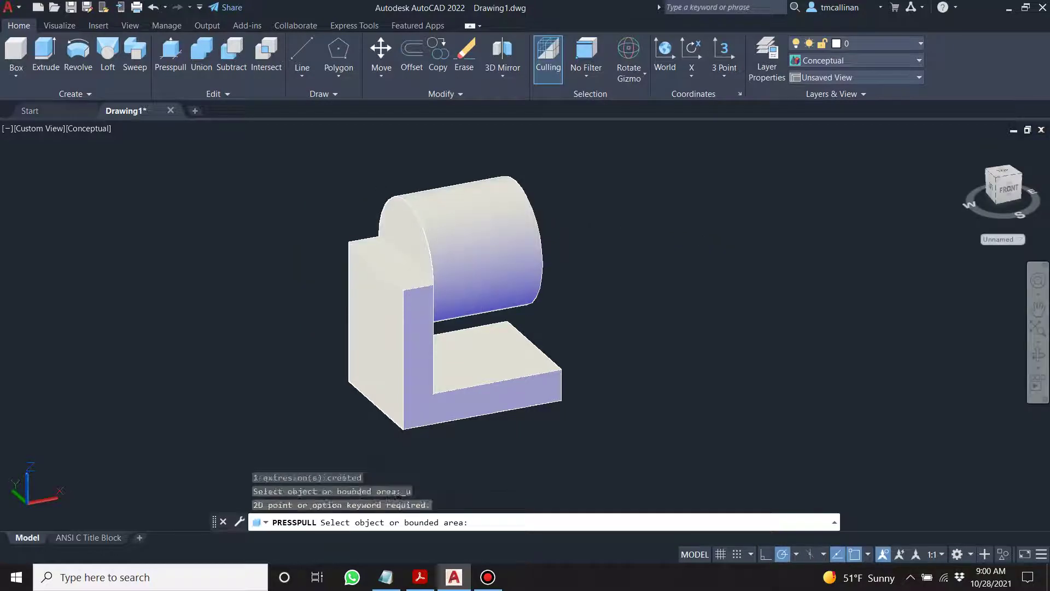
pyautogui.press('Return')
pyautogui.hotkey('ctrl', 'z')
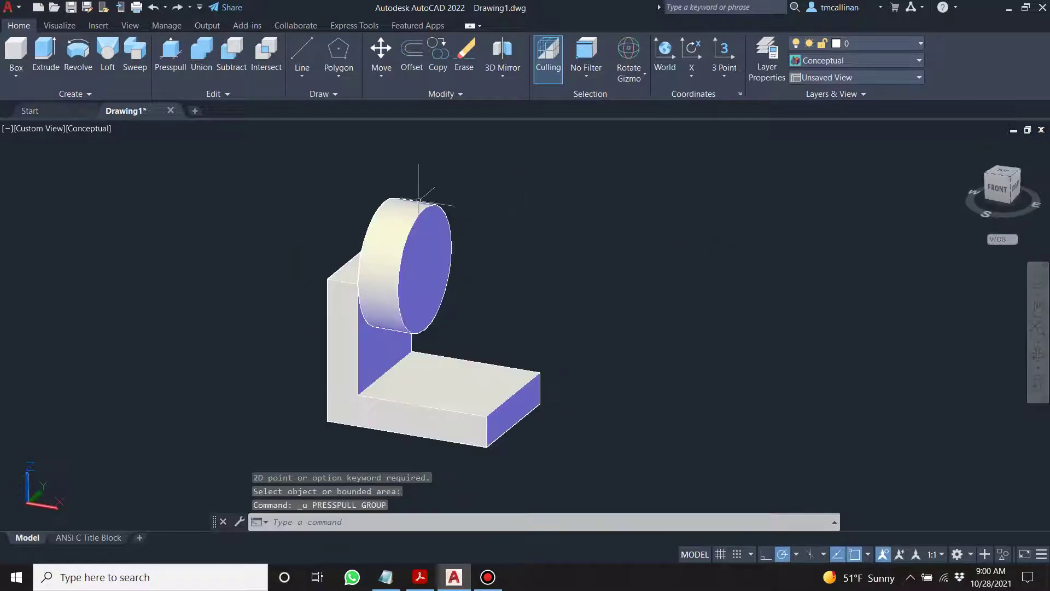
# Step: Press-pull the cylinder's end face by -0.88 to shorten the boss
pyautogui.click(158, 56)
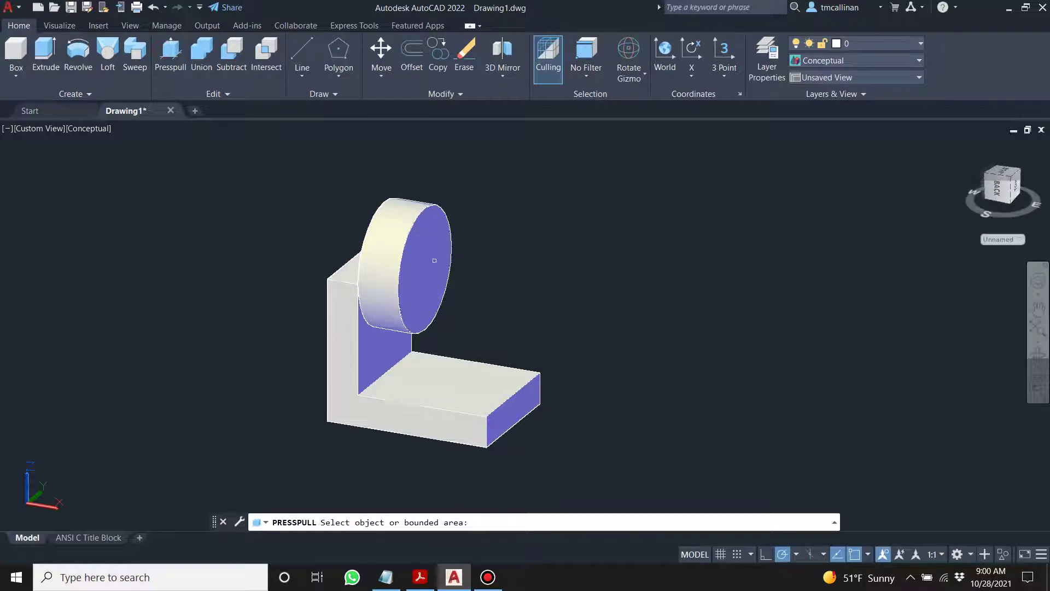
pyautogui.click(414, 267)
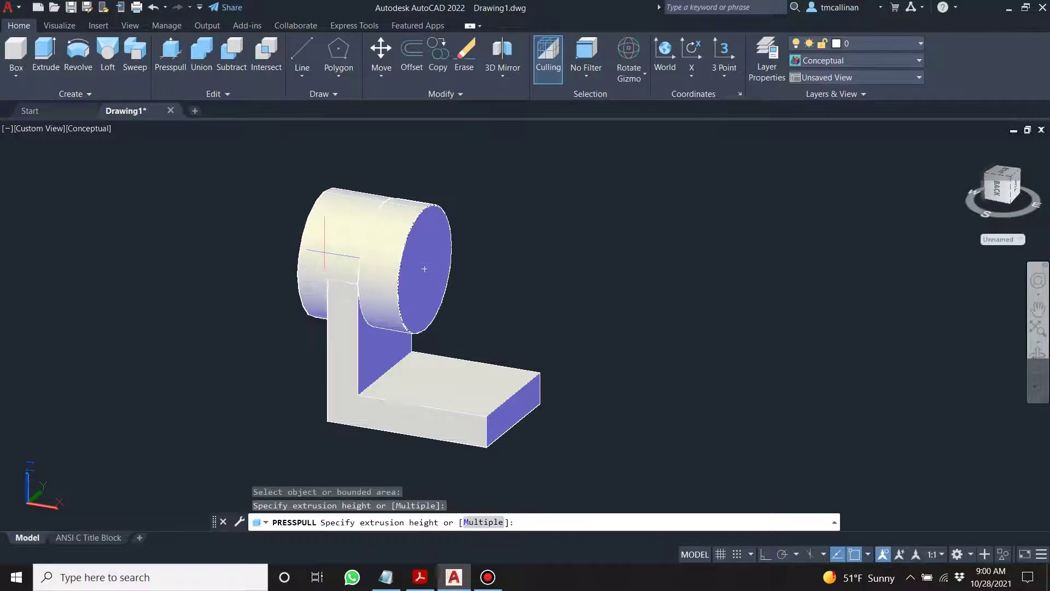
pyautogui.write('-.88')
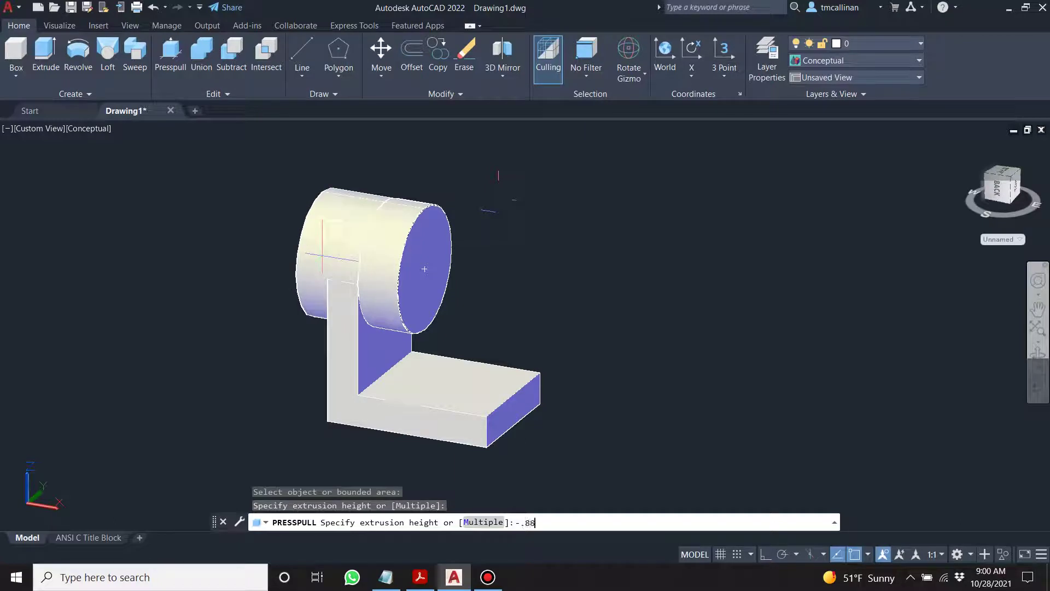
pyautogui.press('Return')
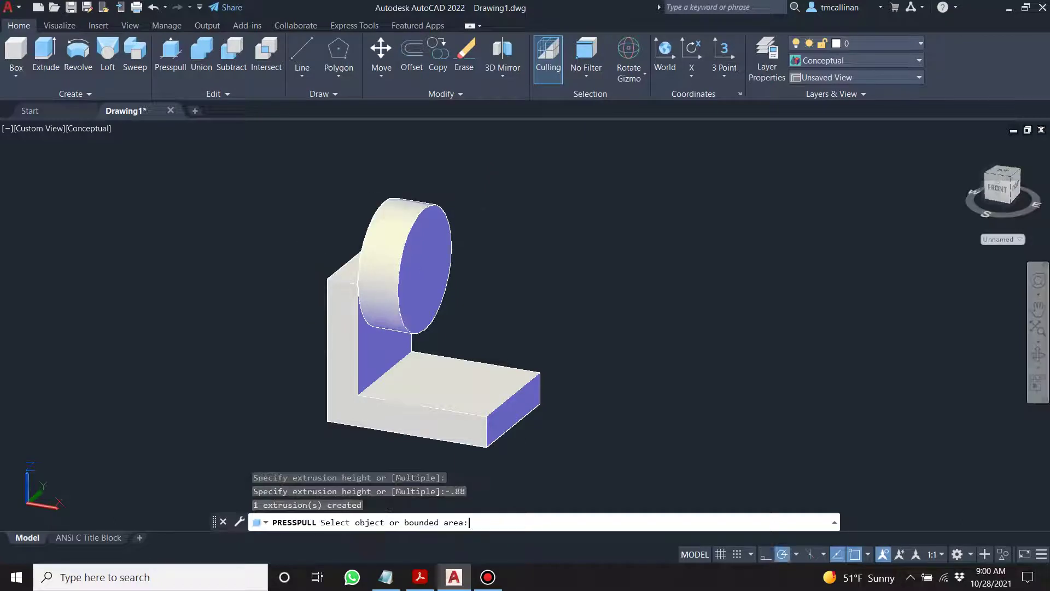
pyautogui.press('Return')
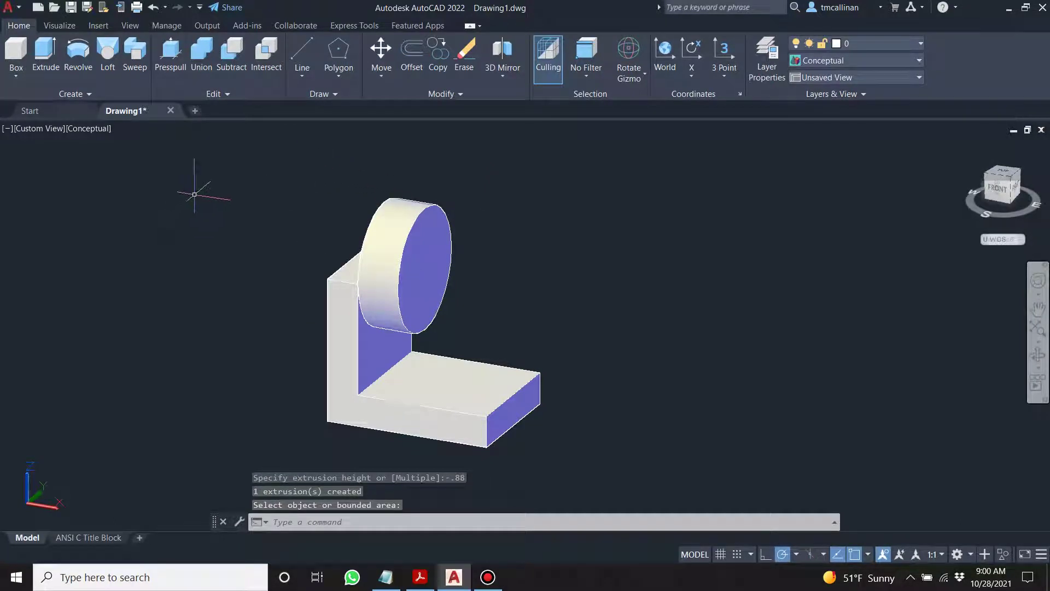
pyautogui.click(170, 52)
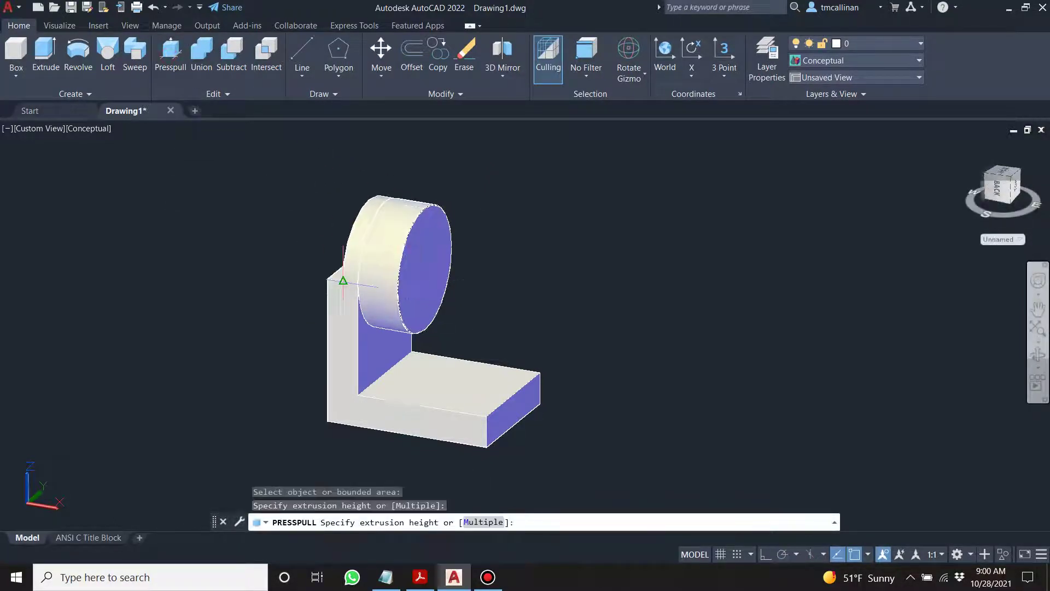
pyautogui.click(370, 281)
pyautogui.press('Return')
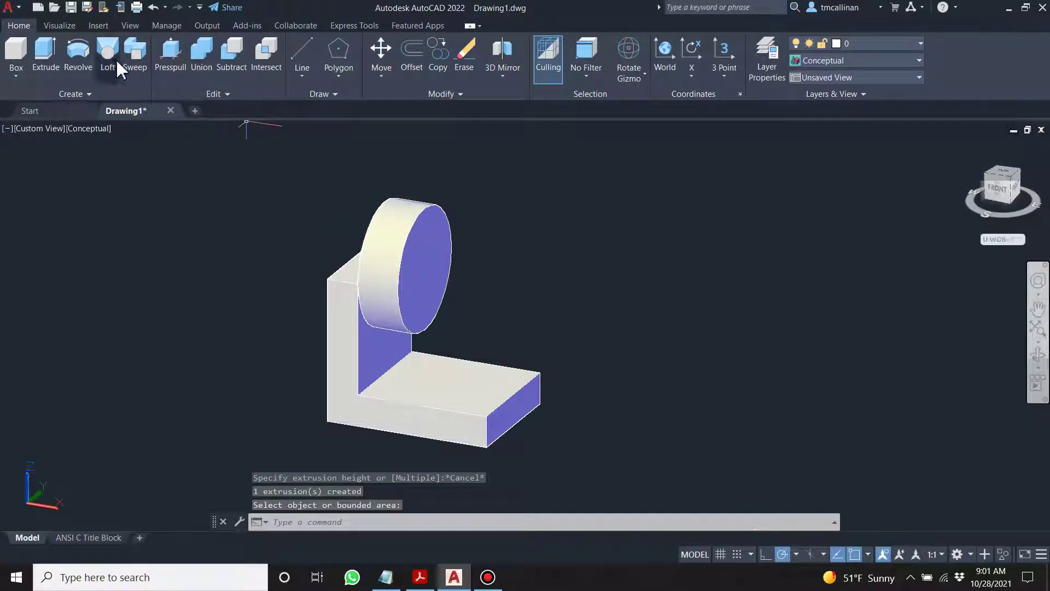
# Step: Pull the cylinder's end face out 1.38, then undo the lengthening
pyautogui.click(170, 52)
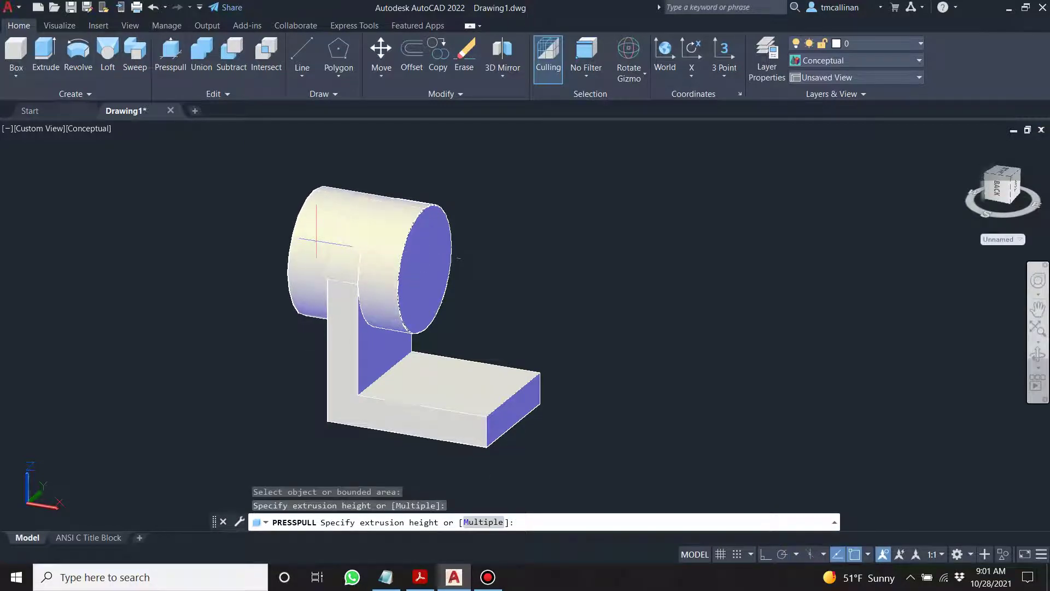
pyautogui.press('Return')
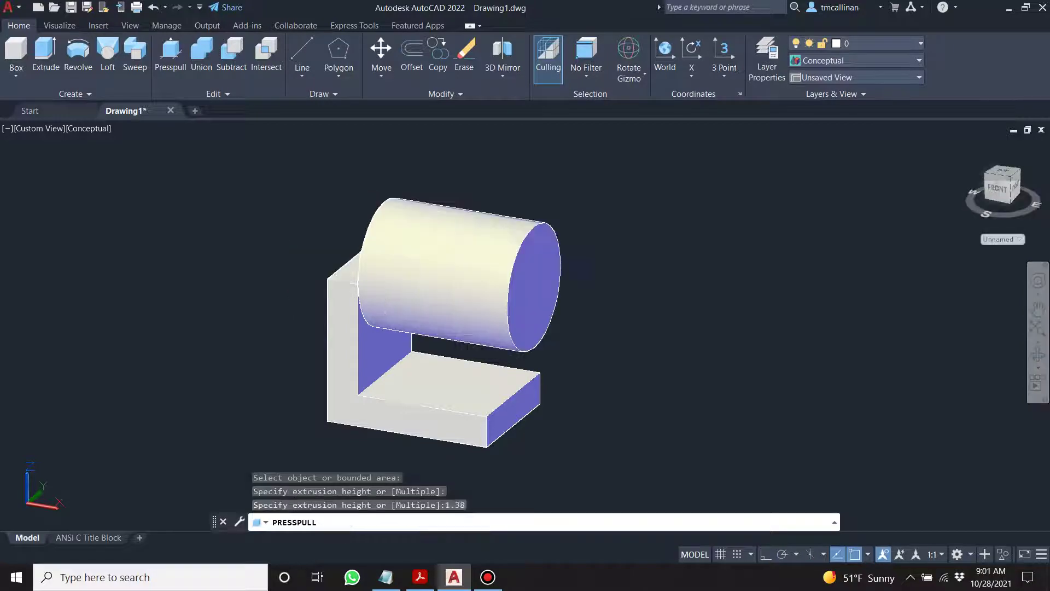
pyautogui.write('u')
pyautogui.press('Return')
pyautogui.write('u')
pyautogui.press('Return')
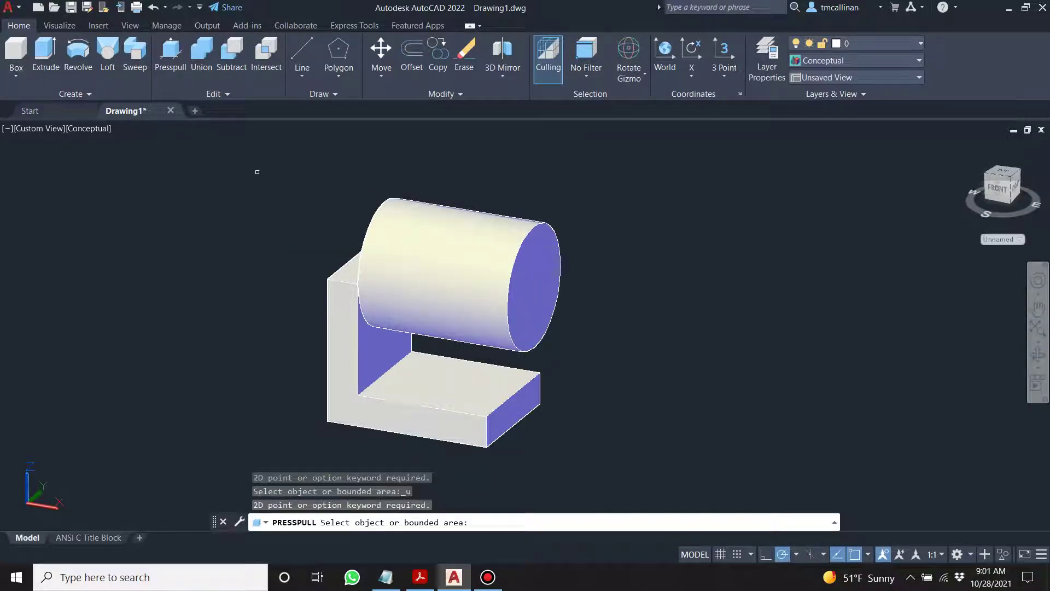
pyautogui.press('Escape')
pyautogui.hotkey('ctrl', 'z')
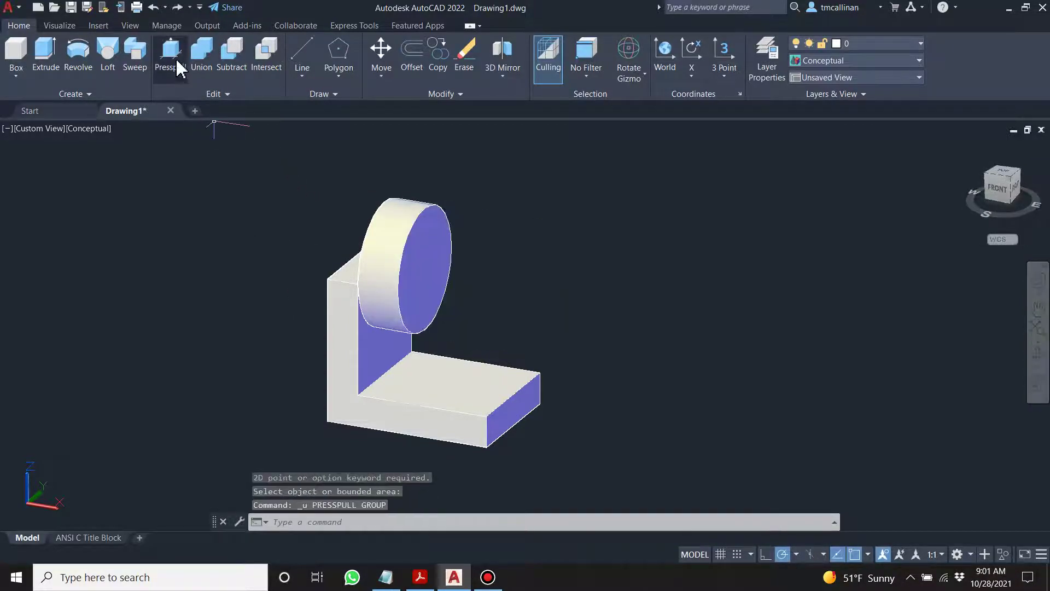
# Step: Repeat the 1.38 pull on the cylinder's back face and undo it again
pyautogui.click(170, 54)
pyautogui.click(372, 235)
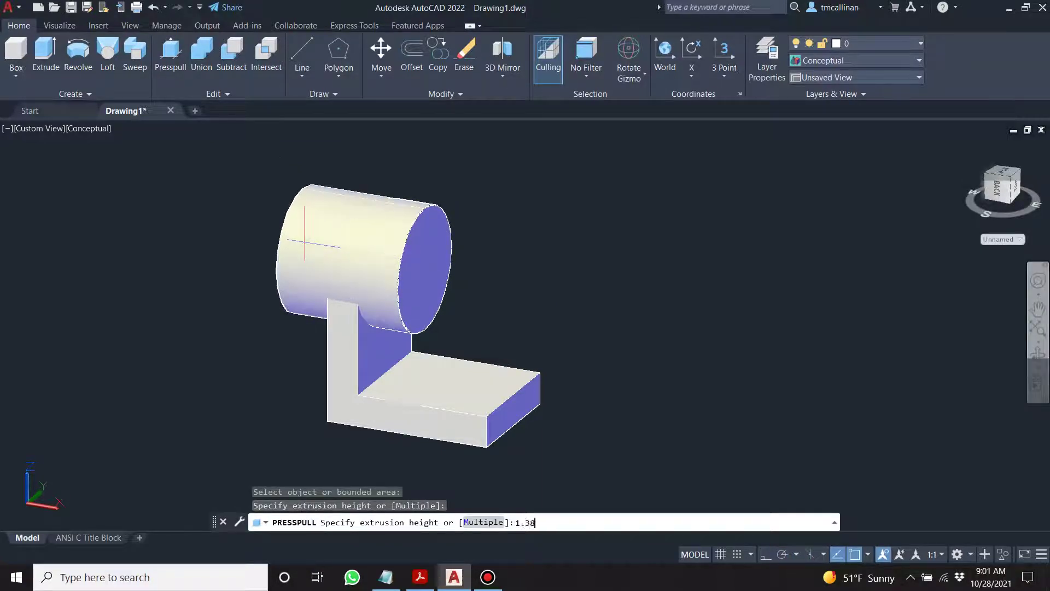
pyautogui.write('1.38')
pyautogui.press('Return')
pyautogui.hotkey('ctrl', 'z')
pyautogui.hotkey('ctrl', 'z')
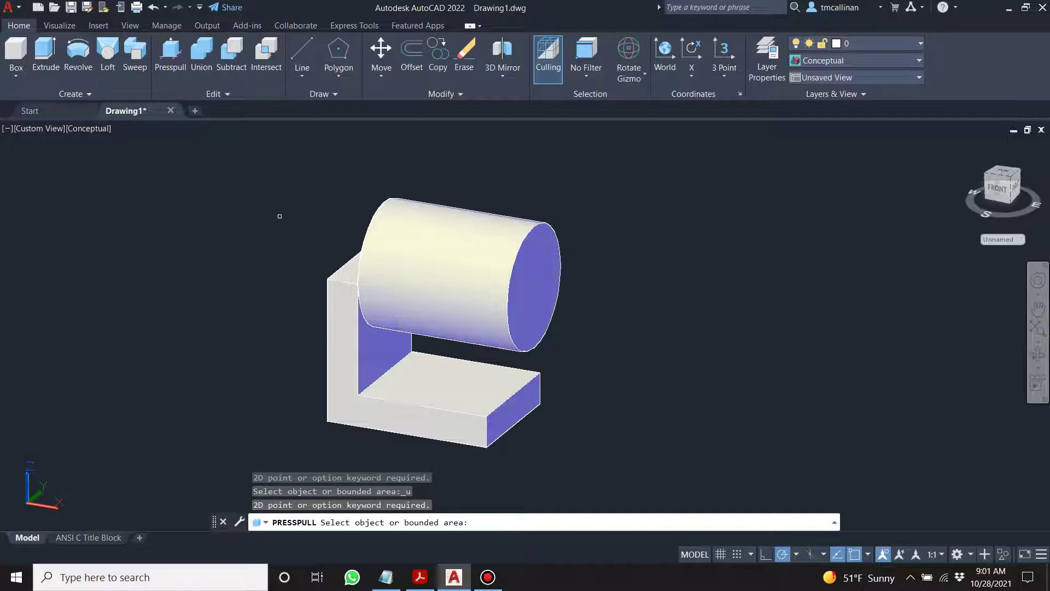
pyautogui.press('Escape')
pyautogui.hotkey('ctrl', 'z')
# Step: Press-pull the cylinder's end face by -1.38 to shorten it, then orbit to check
pyautogui.click(171, 53)
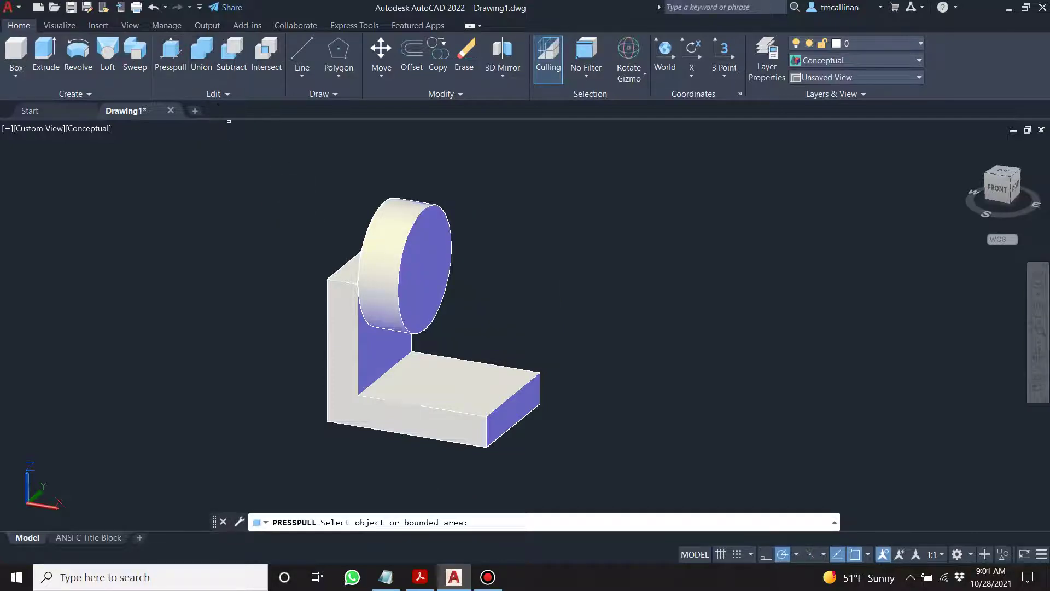
pyautogui.click(391, 235)
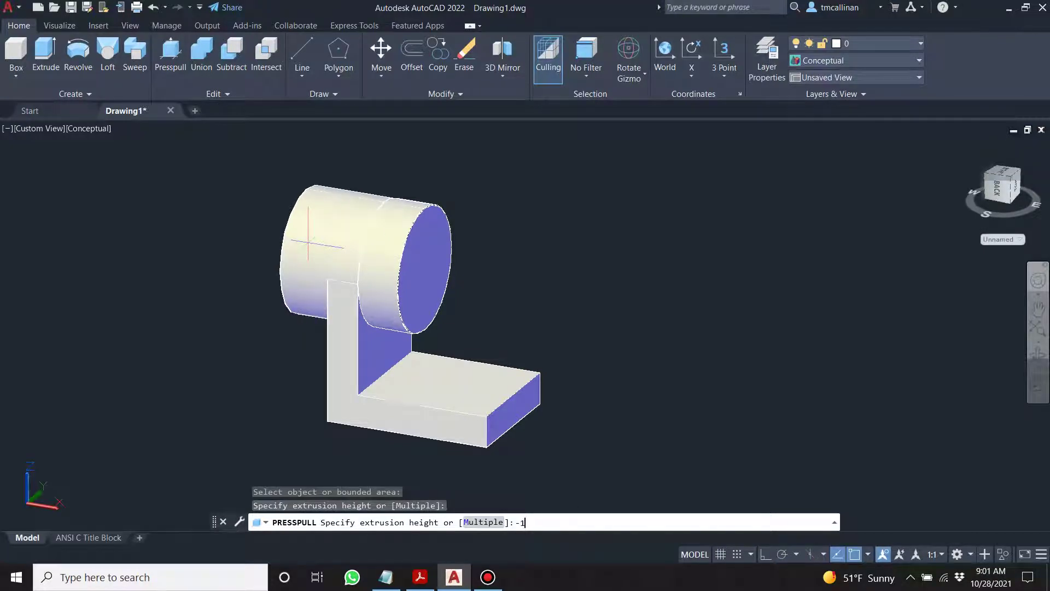
pyautogui.press('Return')
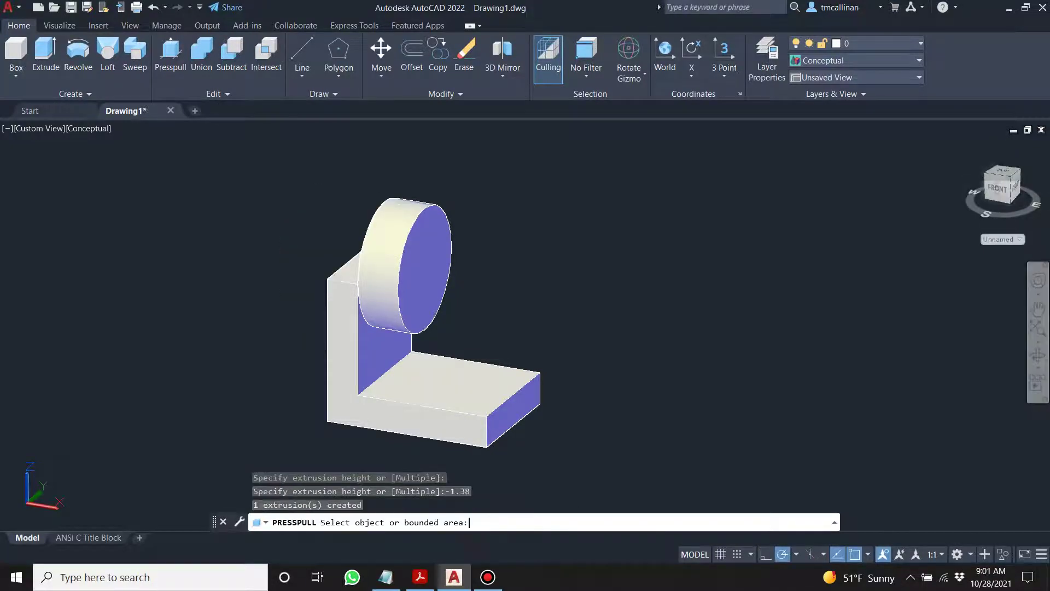
pyautogui.press('Return')
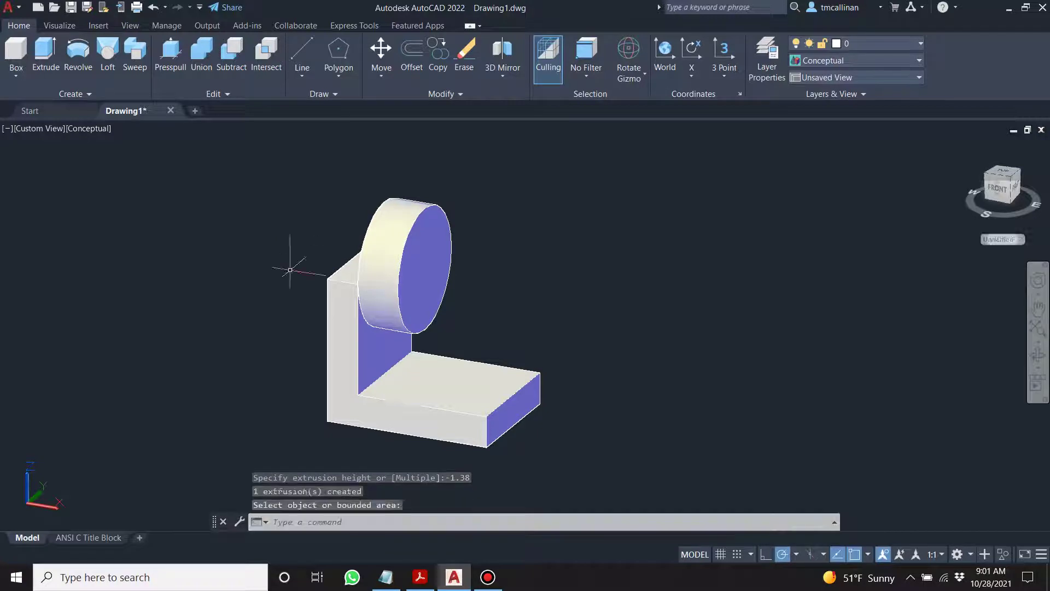
pyautogui.keyDown('shift'); pyautogui.moveTo(284, 255); pyautogui.dragTo(375, 276, button='middle'); pyautogui.keyUp('shift')
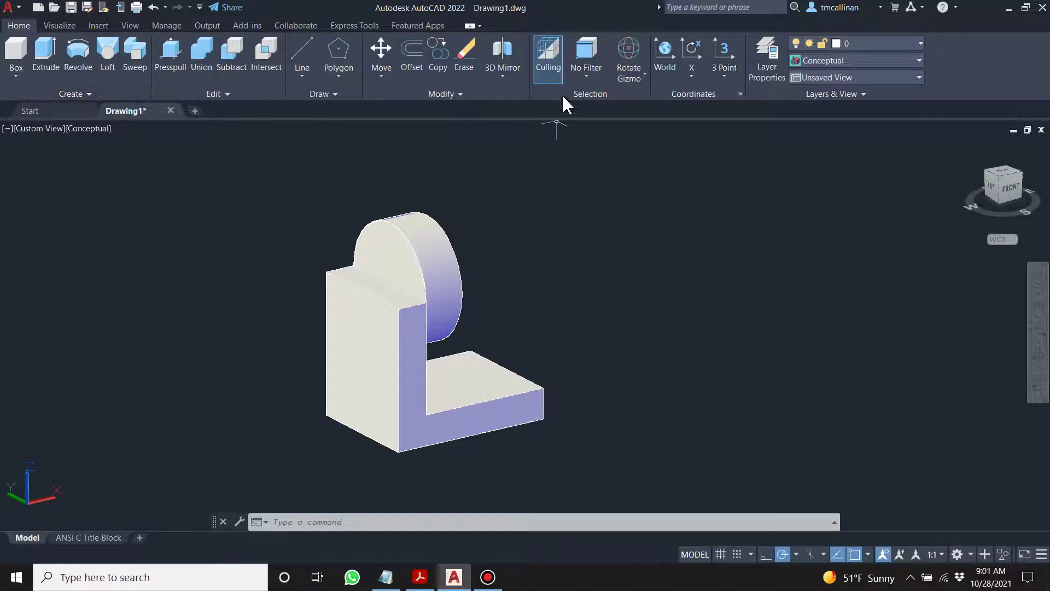
# Step: Begin a circle at the boss edge's midpoint, then cancel it
pyautogui.click(323, 94)
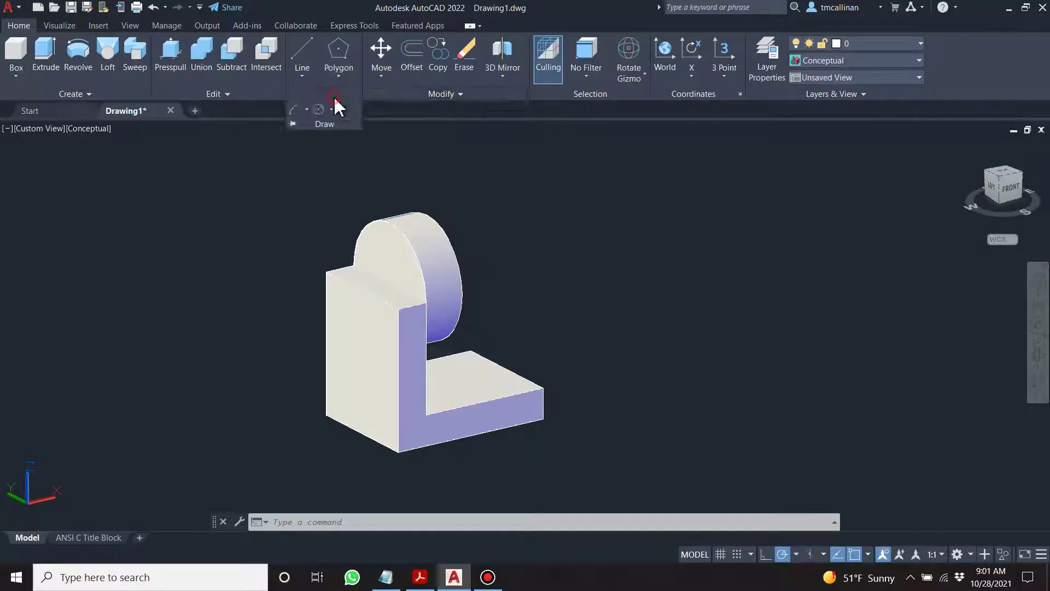
pyautogui.click(323, 112)
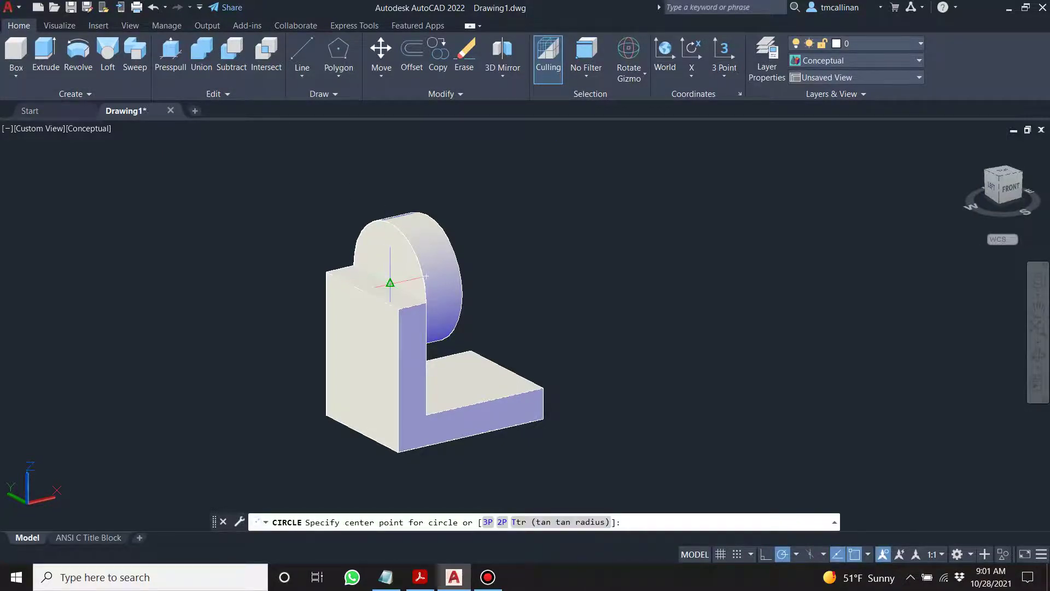
pyautogui.keyDown('shift'); pyautogui.moveTo(386, 281); pyautogui.dragTo(469, 306, button='middle'); pyautogui.keyUp('shift')
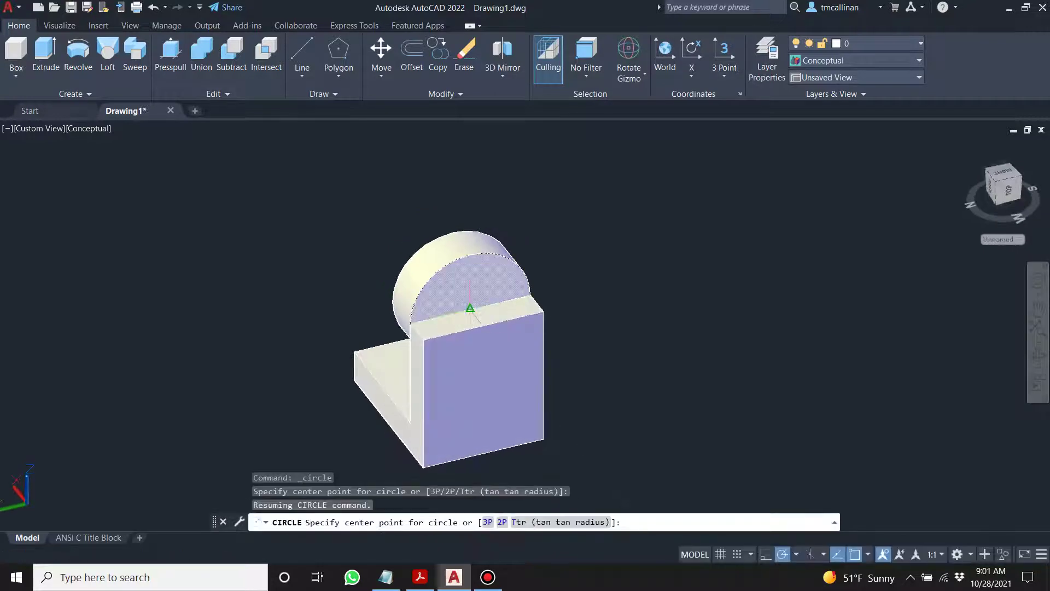
pyautogui.click(469, 308)
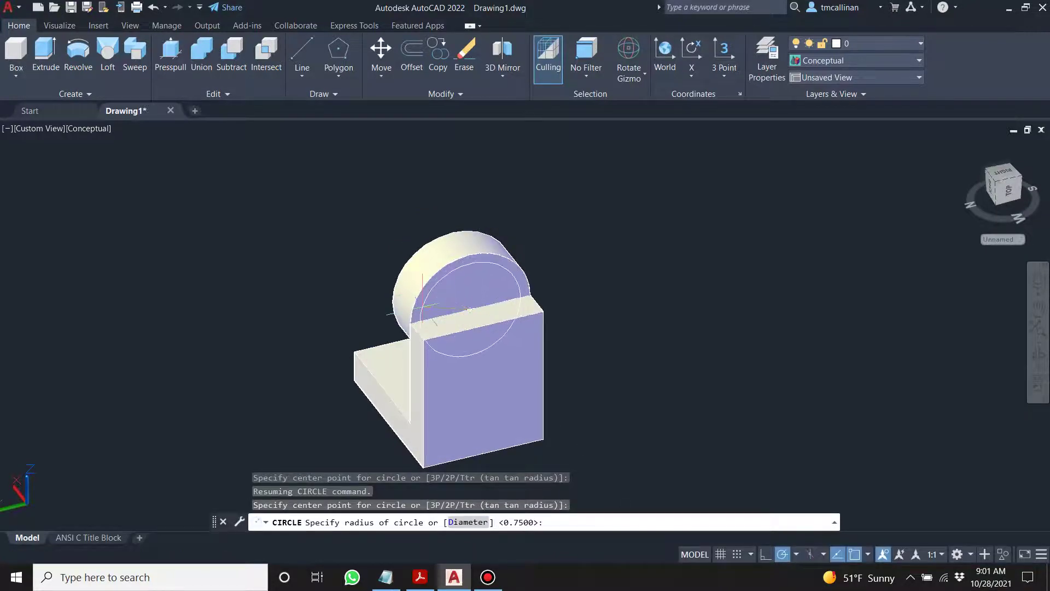
pyautogui.click(377, 263)
pyautogui.press('Escape')
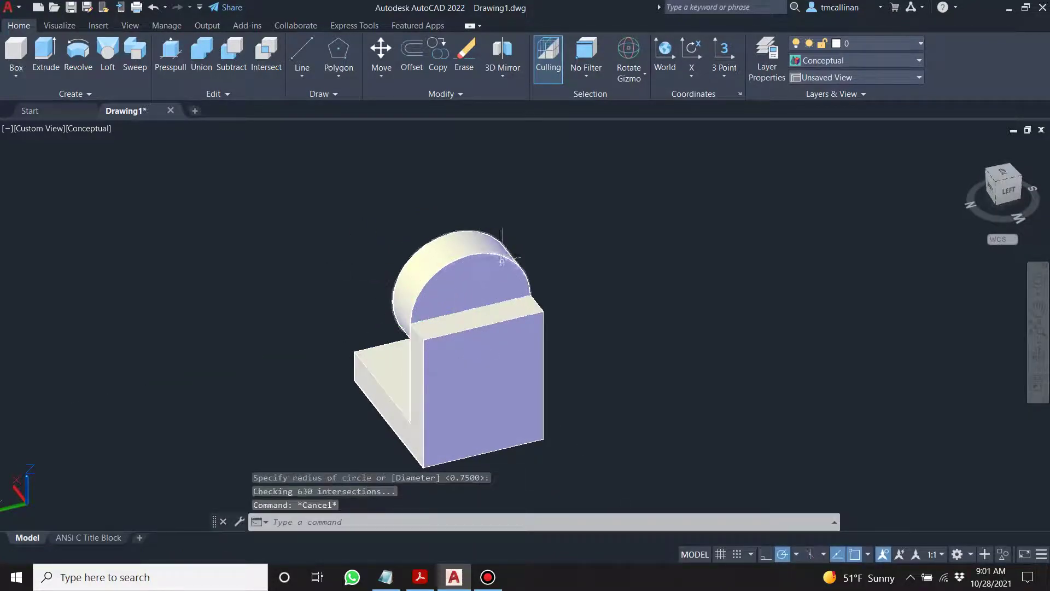
# Step: Try press-pulling the half-round face, cancel, and orbit to view the back
pyautogui.click(503, 259)
pyautogui.press('Escape')
pyautogui.press('capslock')
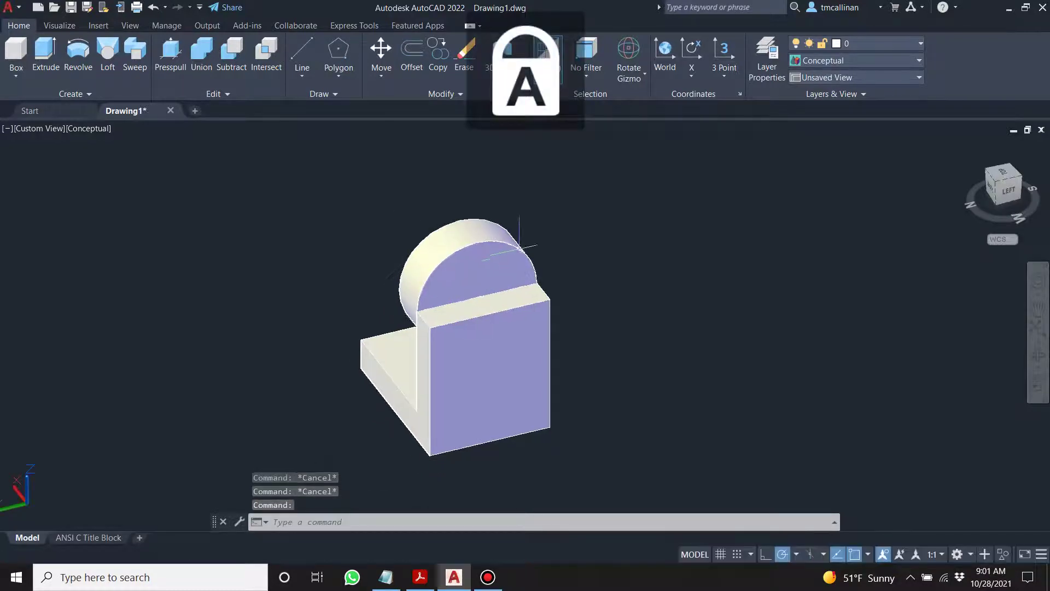
pyautogui.press('Escape')
pyautogui.click(171, 55)
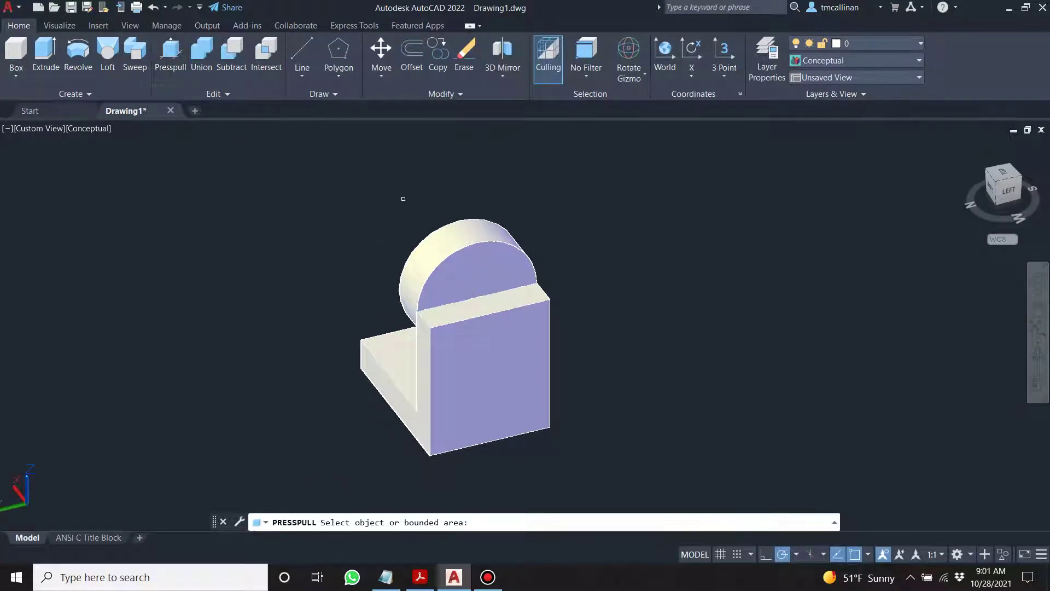
pyautogui.click(447, 262)
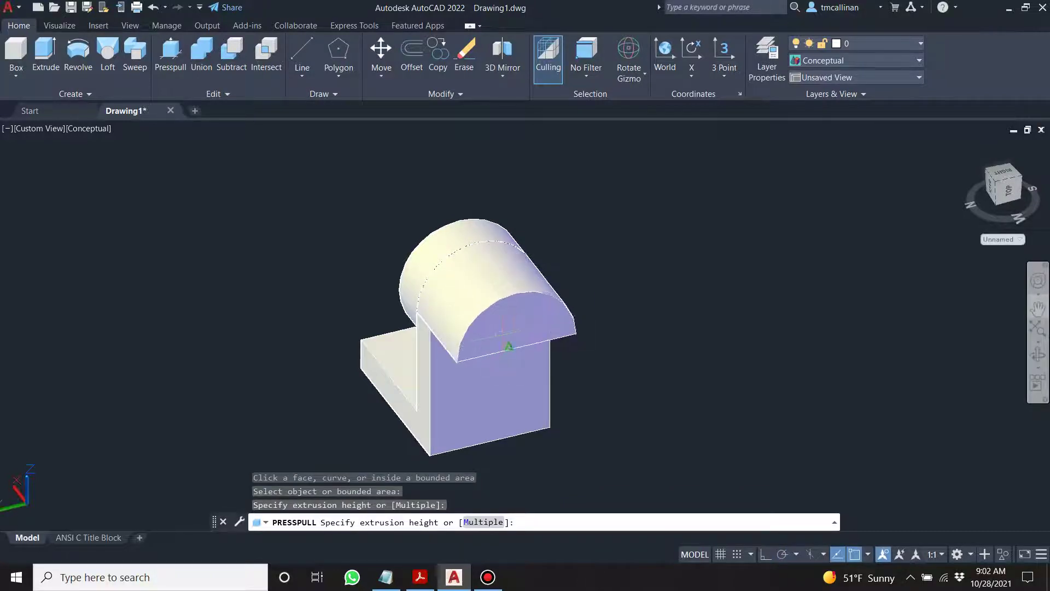
pyautogui.press('Escape')
pyautogui.press('Escape')
pyautogui.keyDown('shift'); pyautogui.moveTo(467, 325); pyautogui.dragTo(492, 239, button='middle'); pyautogui.keyUp('shift')
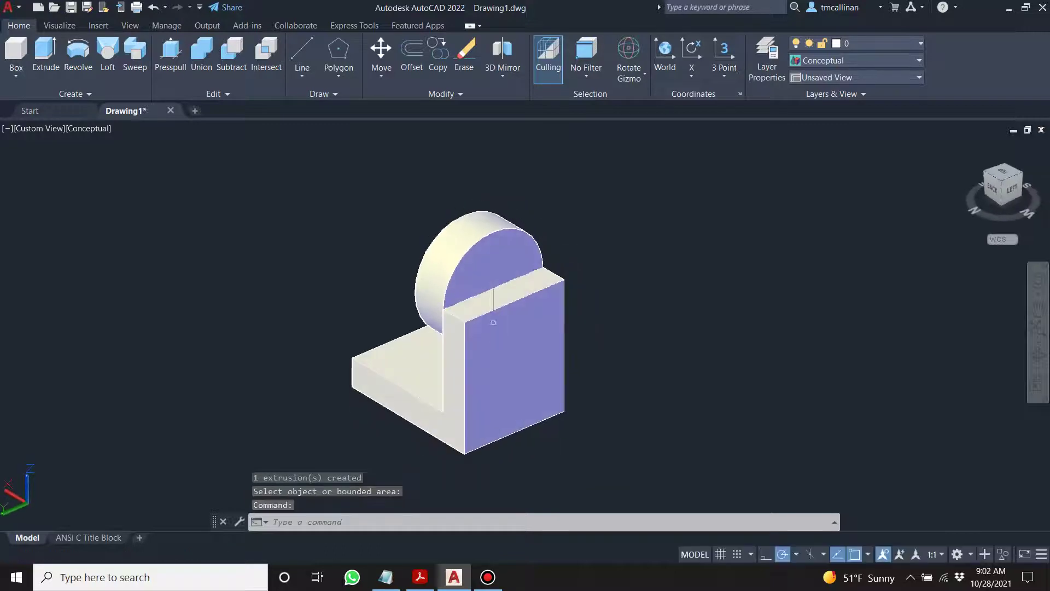
pyautogui.press('Escape')
pyautogui.press('Escape')
pyautogui.press('Escape')
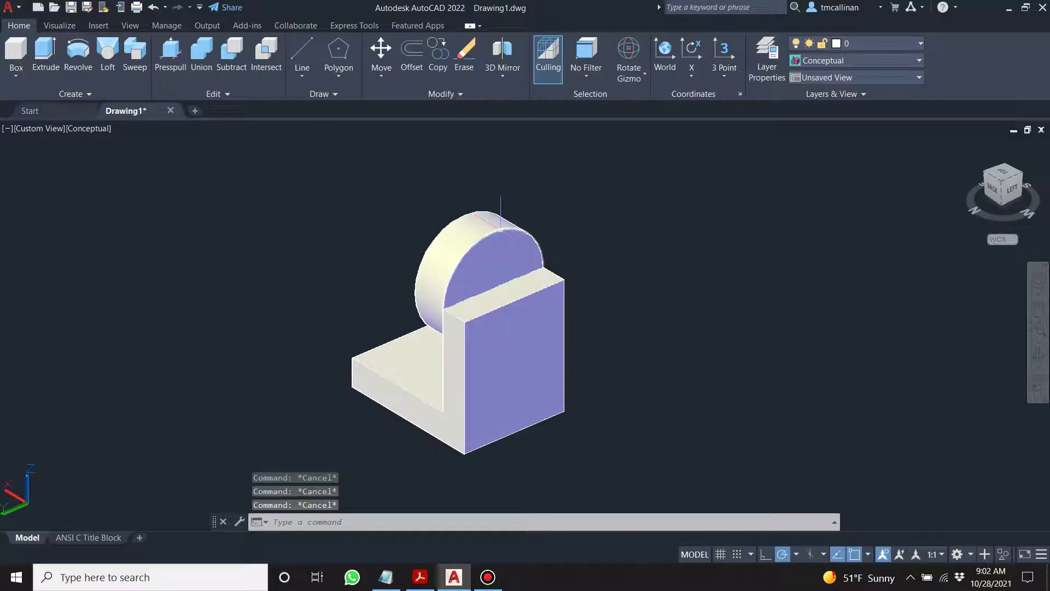
# Step: Window-select the half-disc, fail to press-pull it, and start the REGION command
pyautogui.click(426, 190)
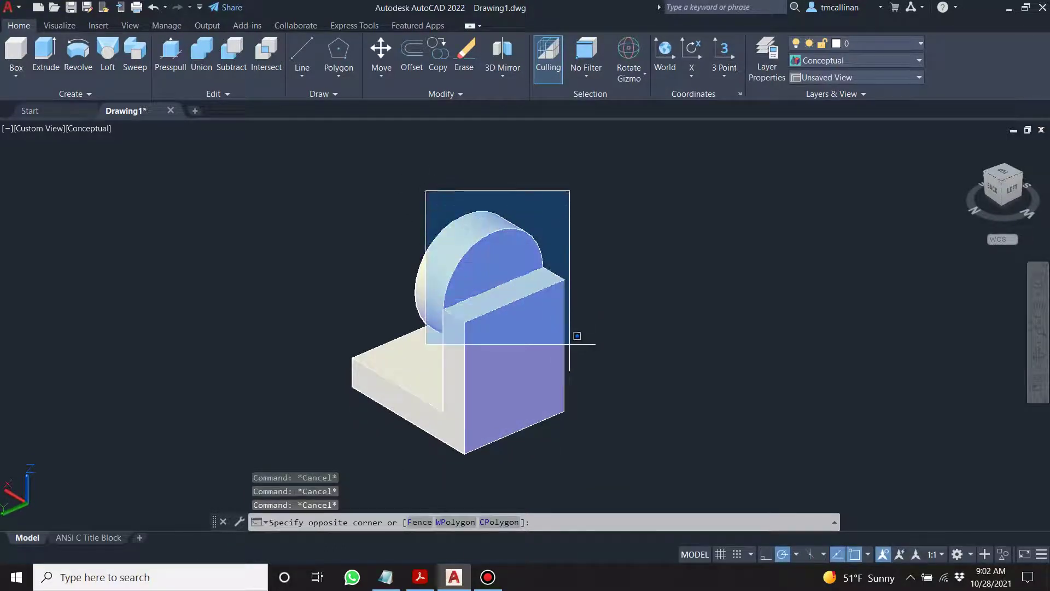
pyautogui.click(613, 362)
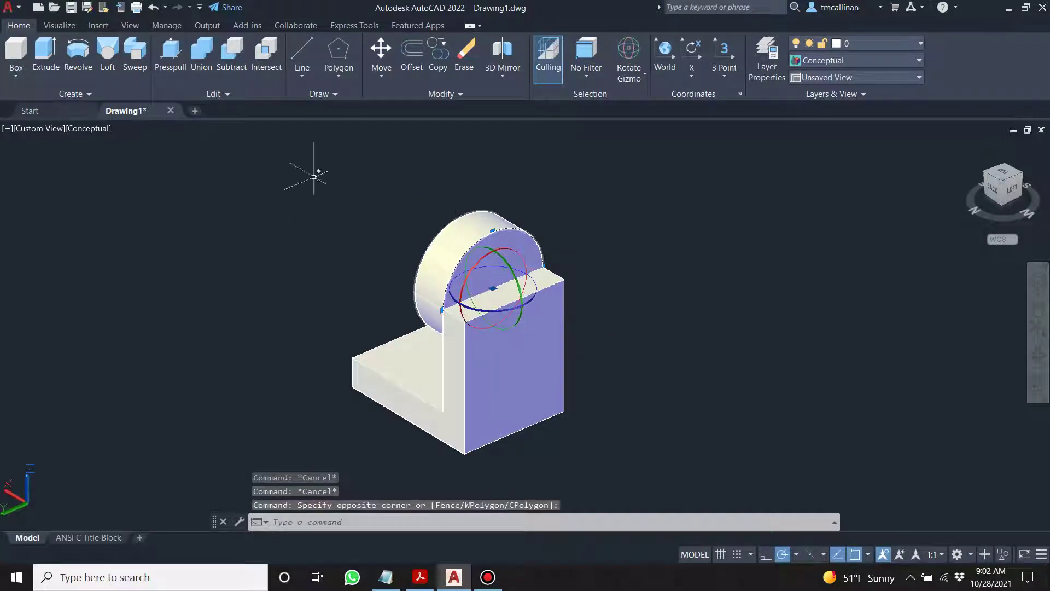
pyautogui.click(176, 65)
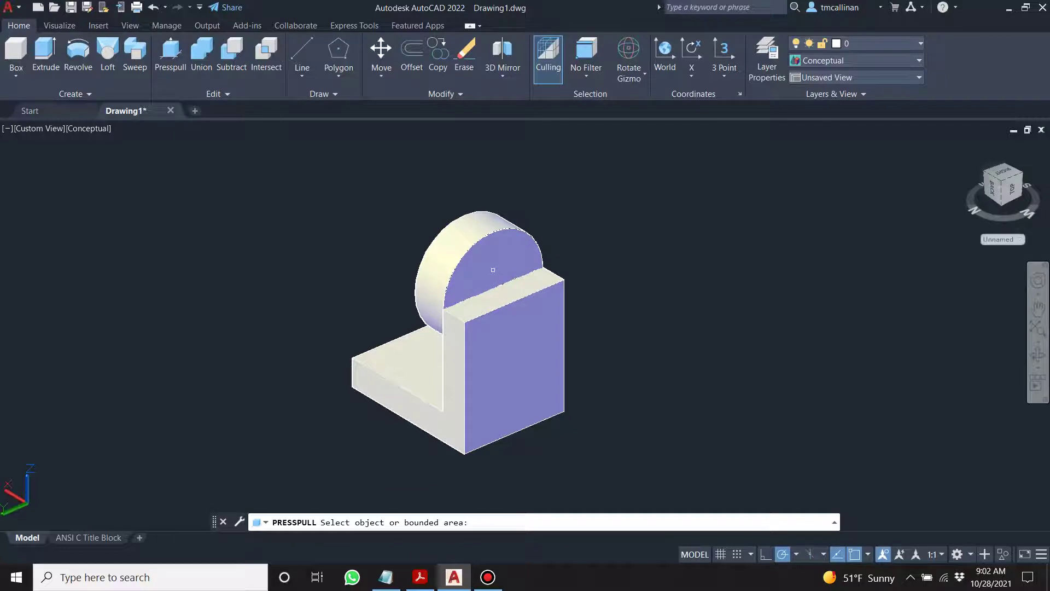
pyautogui.click(421, 172)
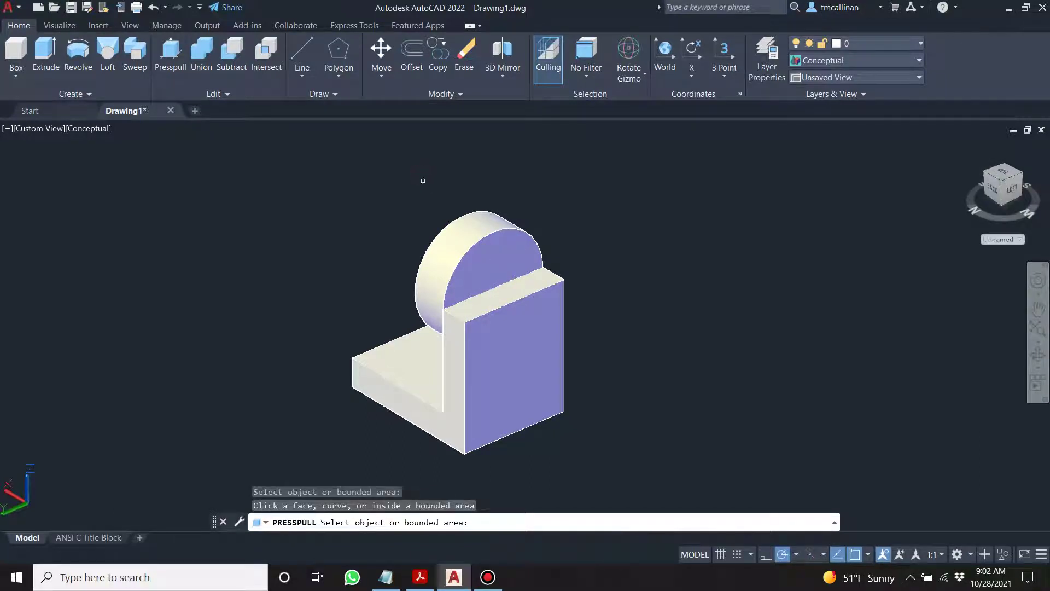
pyautogui.click(423, 180)
pyautogui.press('Escape')
pyautogui.press('Escape')
pyautogui.press('Escape')
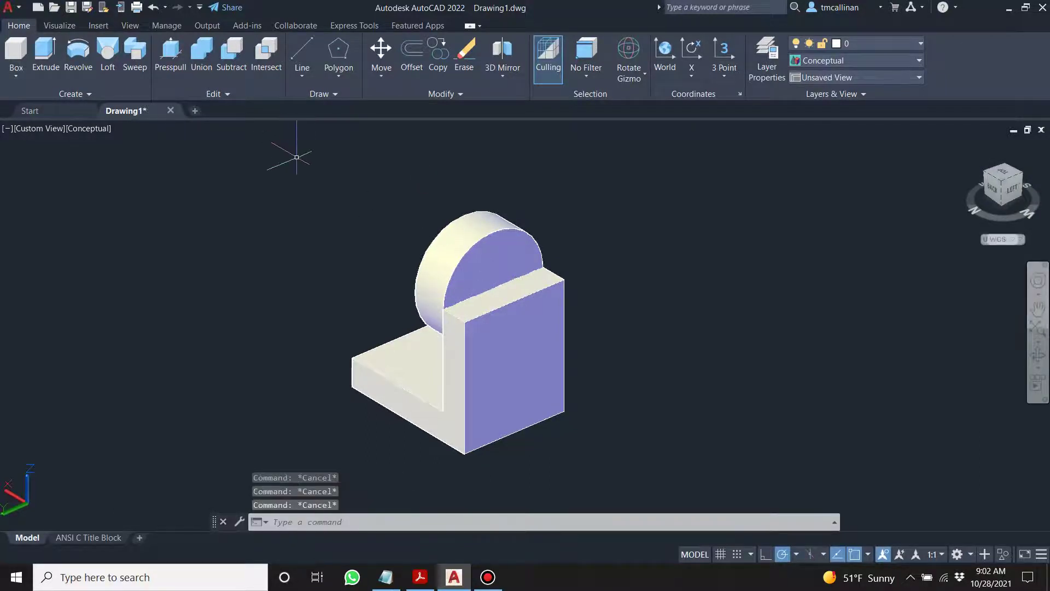
pyautogui.write('REGION')
pyautogui.press('Return')
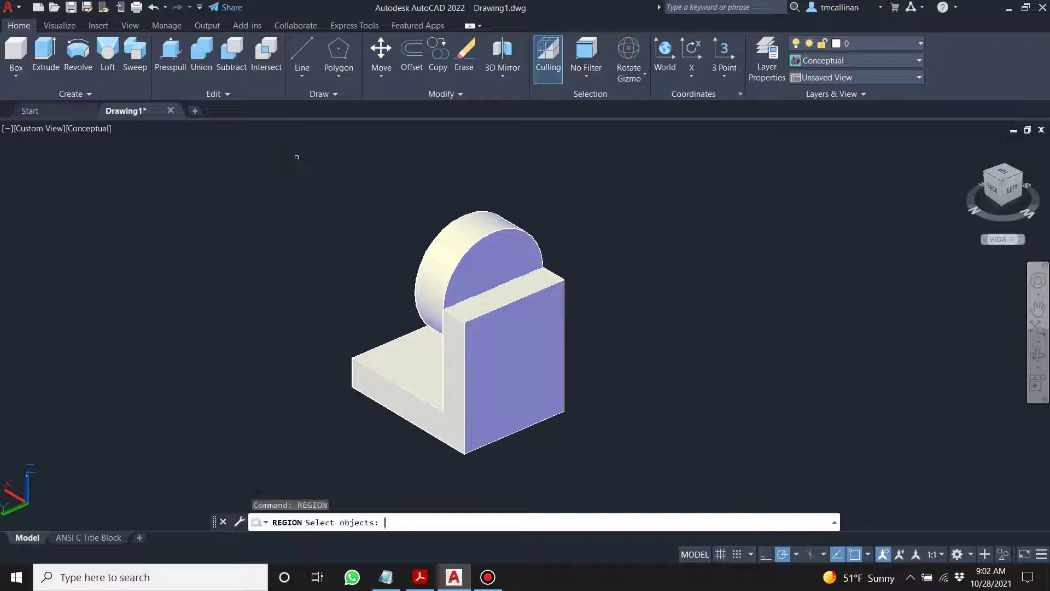
# Step: Convert the two half-disc outlines into regions
pyautogui.click(425, 180)
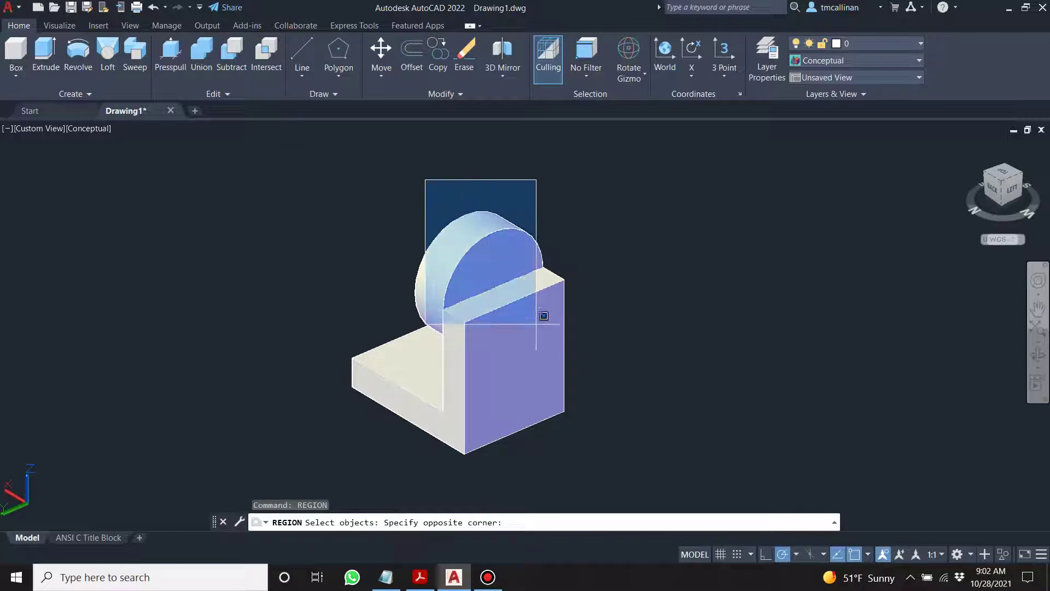
pyautogui.click(613, 382)
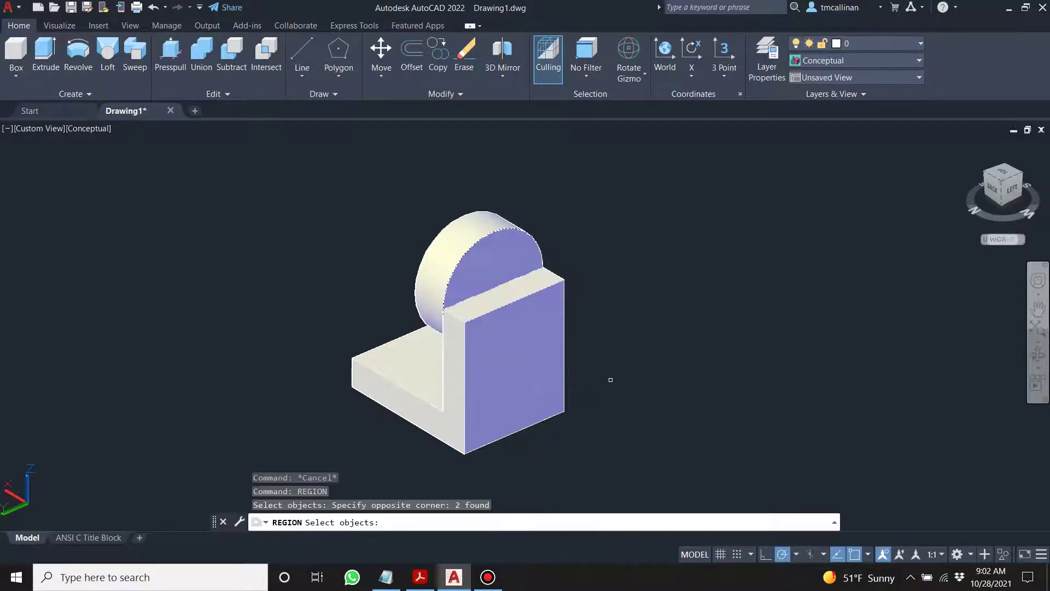
pyautogui.press('Return')
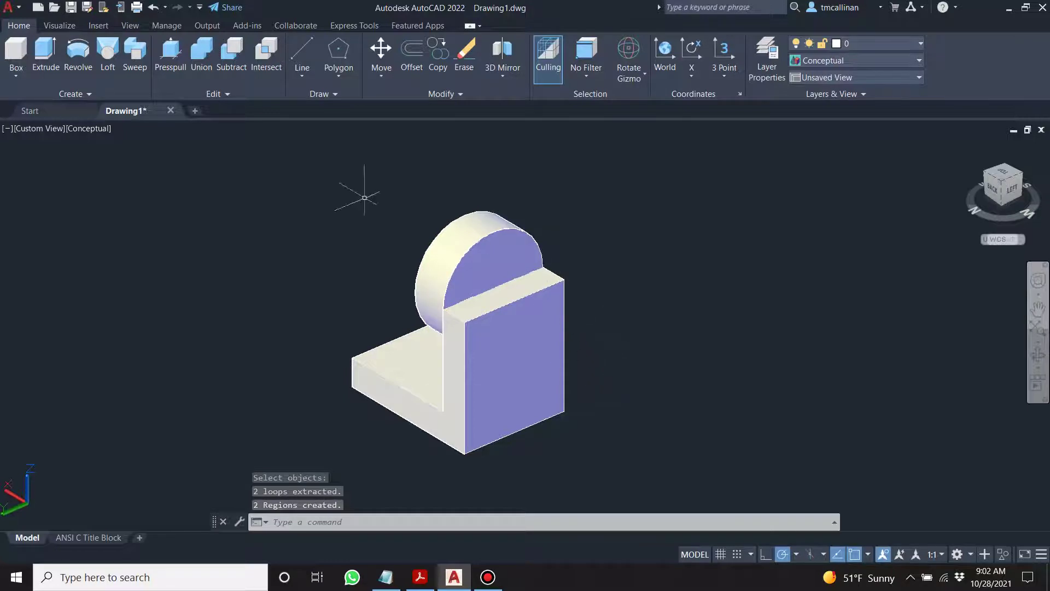
pyautogui.press('Escape')
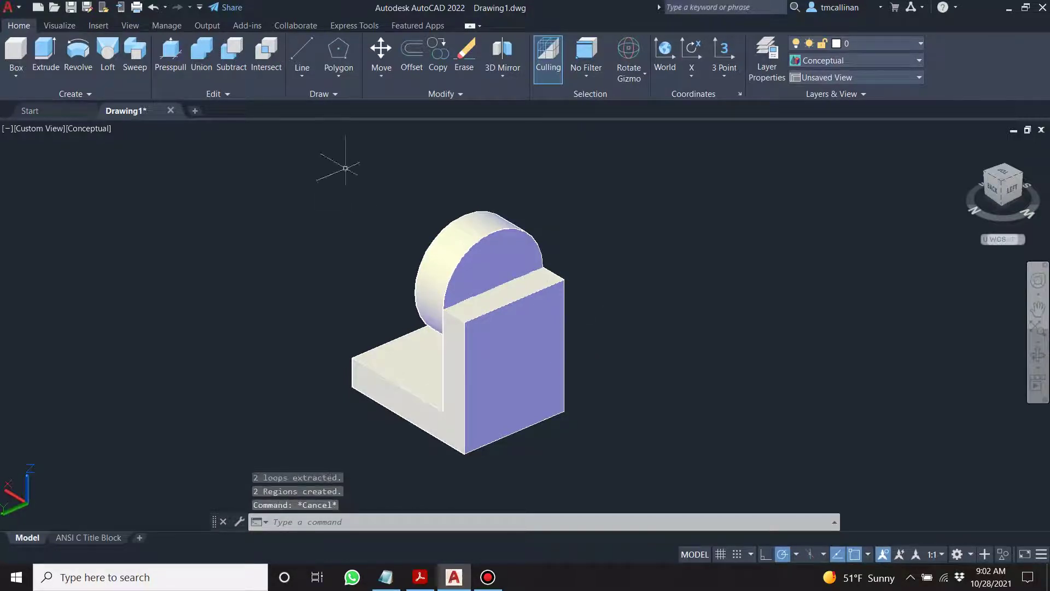
pyautogui.press('Escape')
pyautogui.press('Escape')
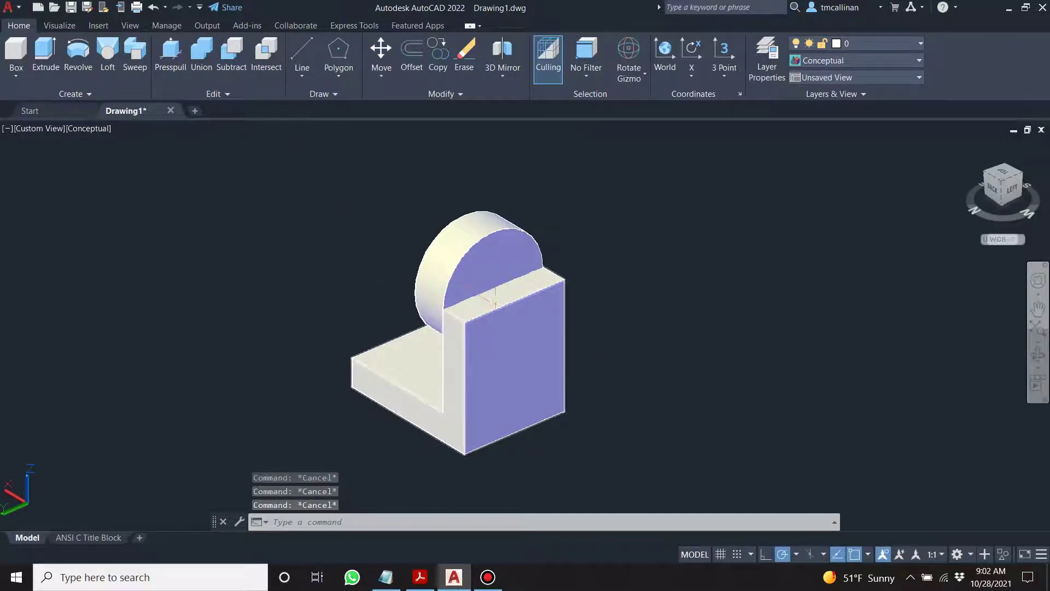
# Step: Try press-pulling and then extruding the half-disc face, cancelling both attempts
pyautogui.click(171, 50)
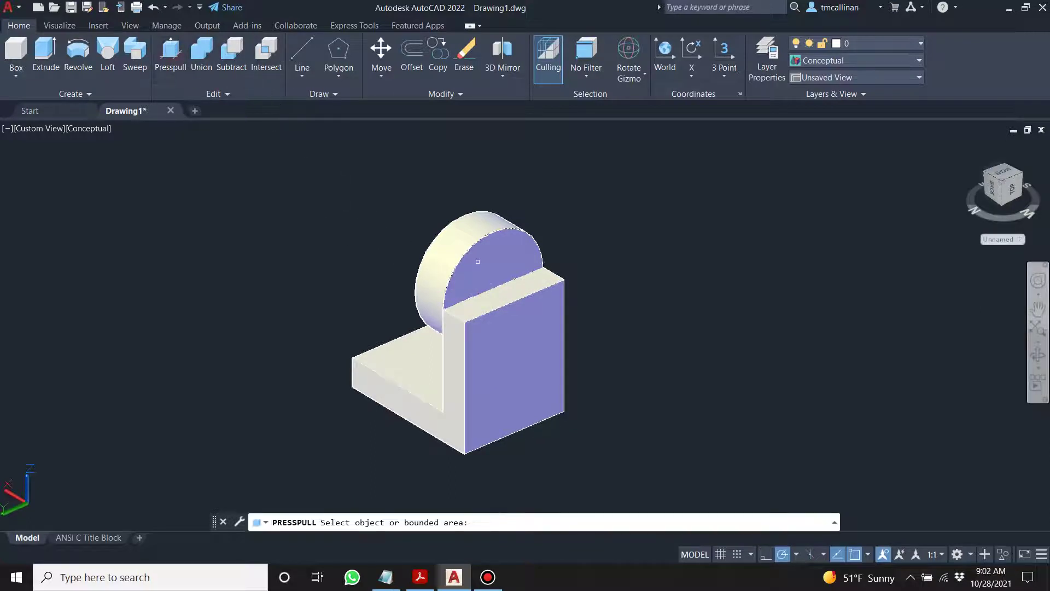
pyautogui.click(481, 257)
pyautogui.press('Escape')
pyautogui.press('Escape')
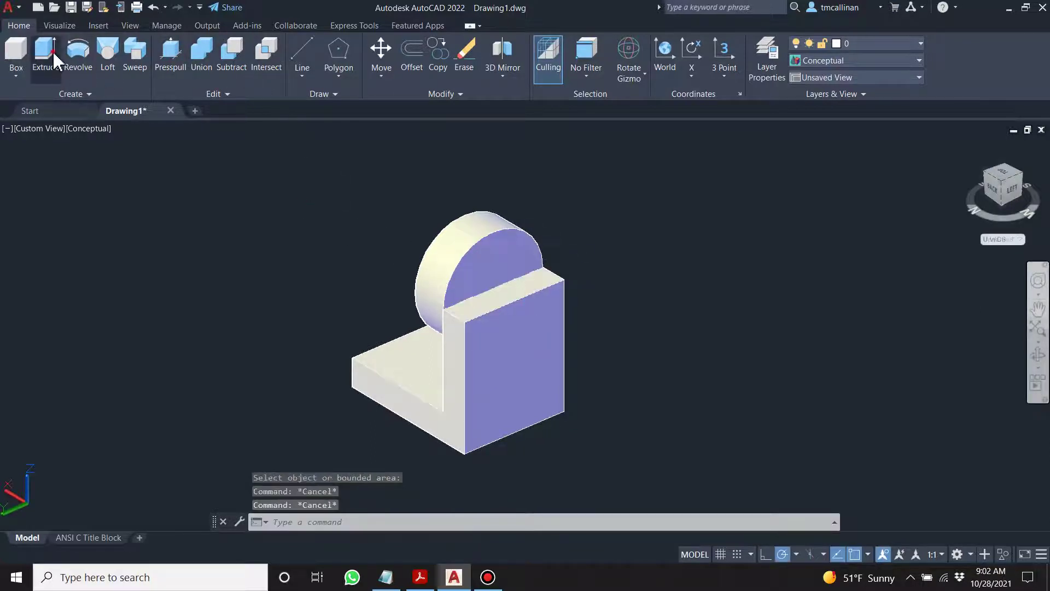
pyautogui.click(46, 51)
pyautogui.click(468, 259)
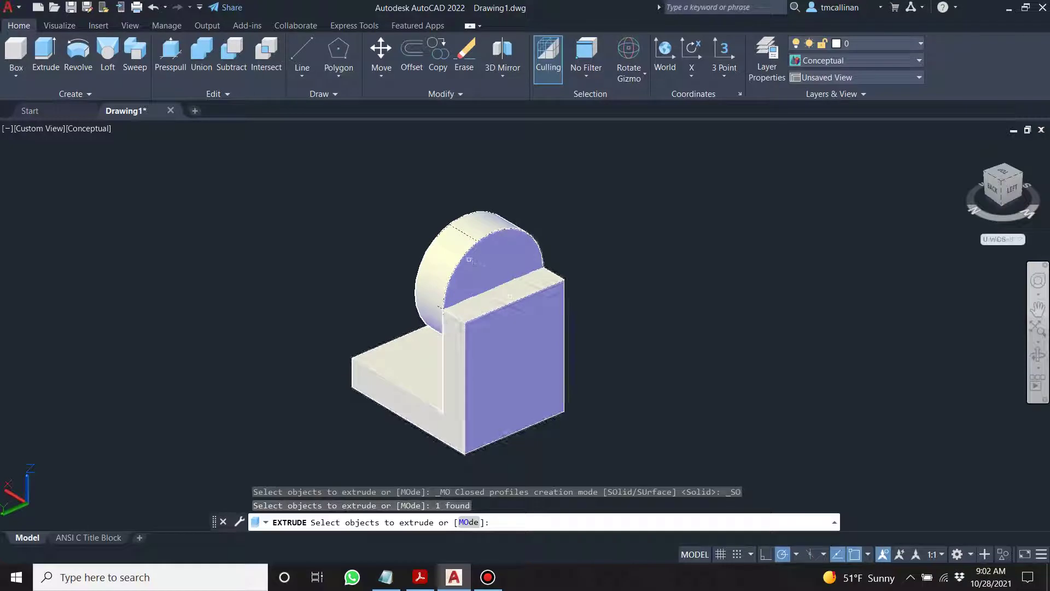
pyautogui.press('Escape')
pyautogui.press('Escape')
pyautogui.press('Escape')
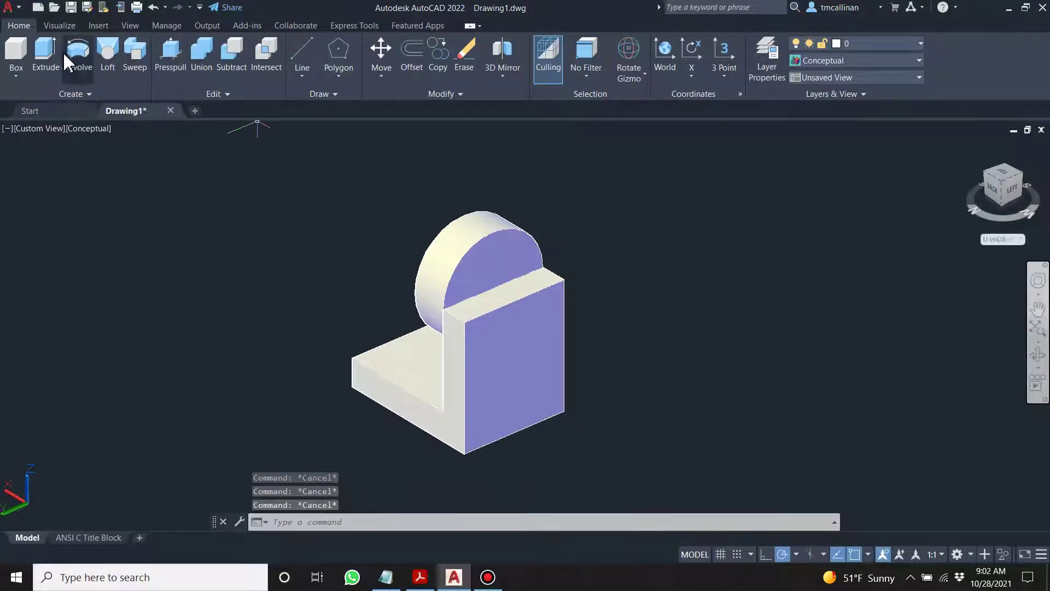
# Step: Extrude the half-disc region to a trial height, orbit, then undo it
pyautogui.click(48, 54)
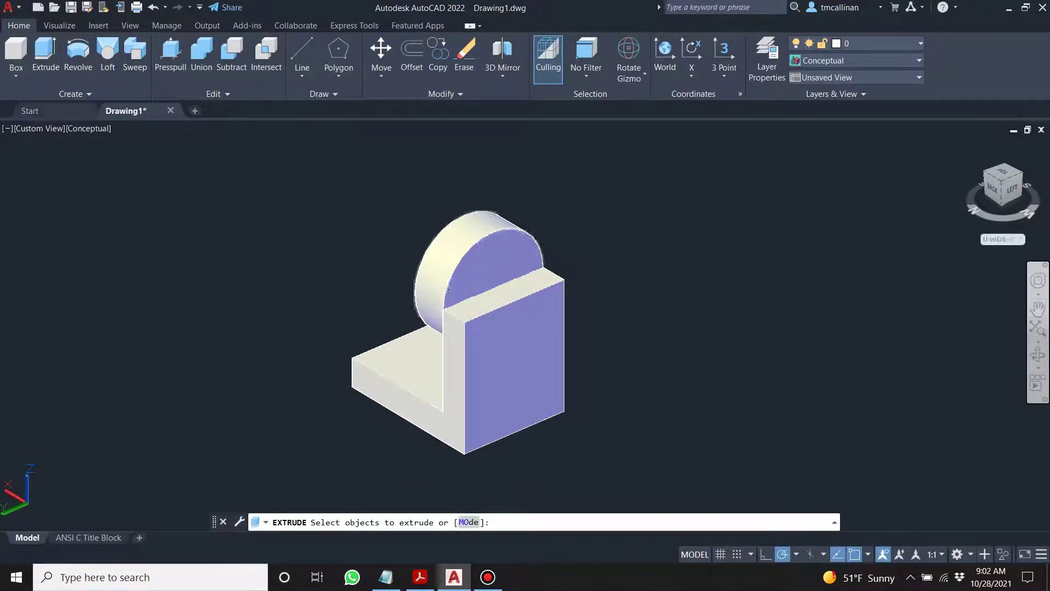
pyautogui.click(447, 289)
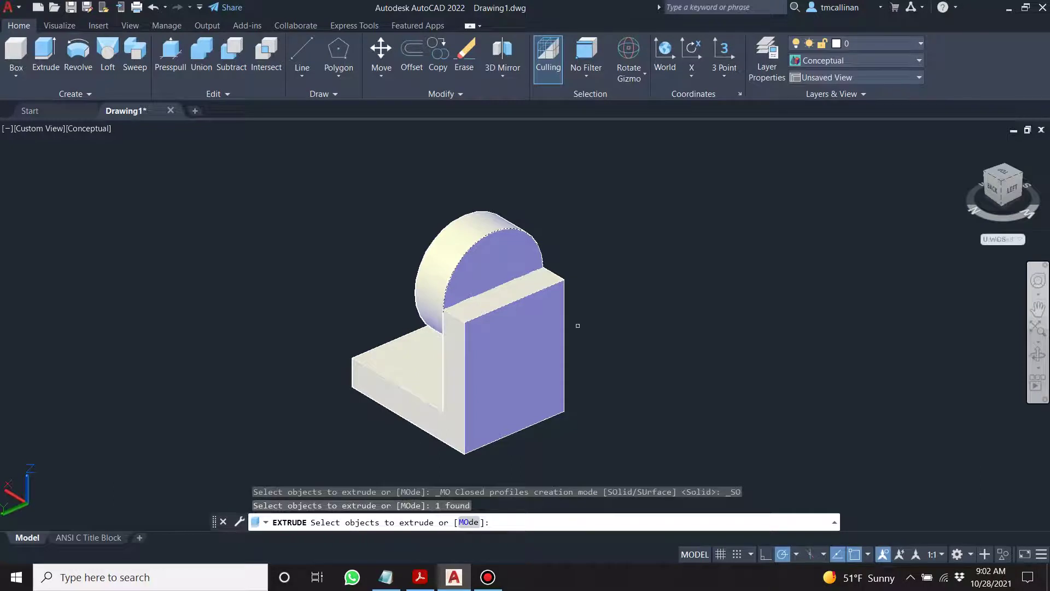
pyautogui.press('Return')
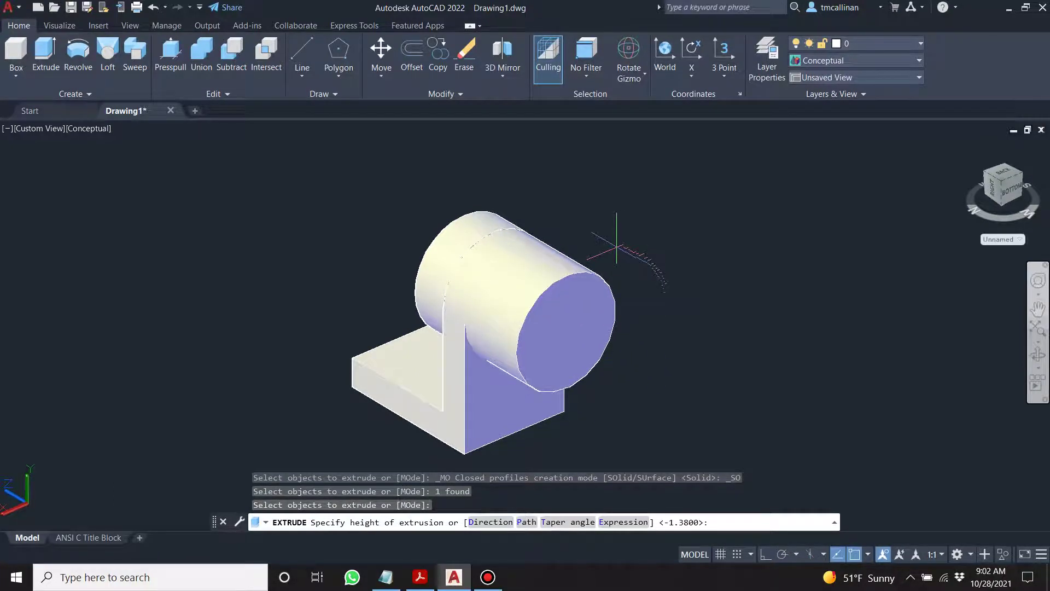
pyautogui.click(616, 246)
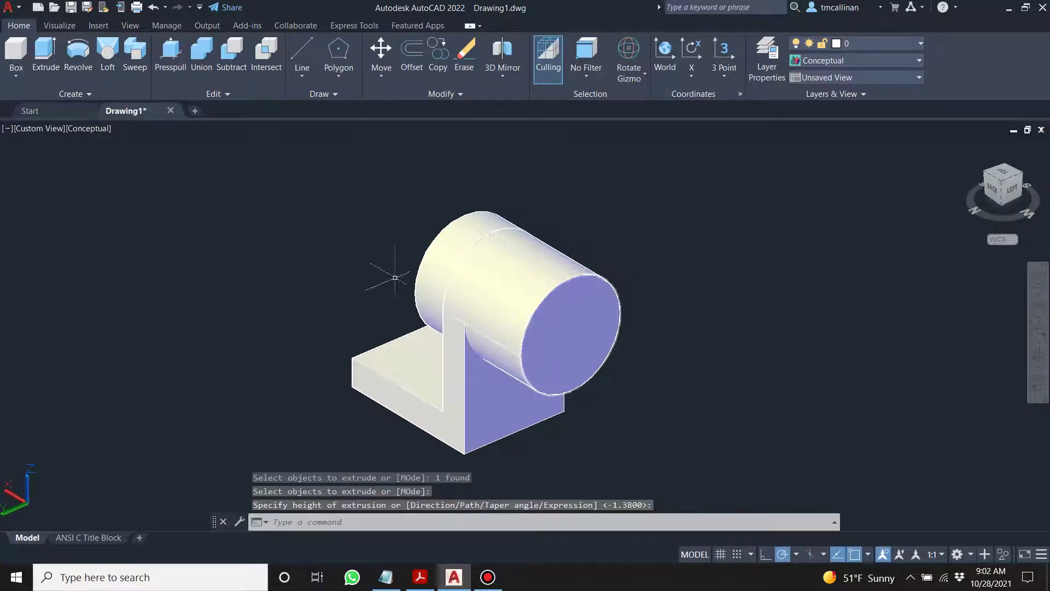
pyautogui.press('Escape')
pyautogui.keyDown('shift'); pyautogui.moveTo(398, 274); pyautogui.dragTo(454, 276, button='middle'); pyautogui.keyUp('shift')
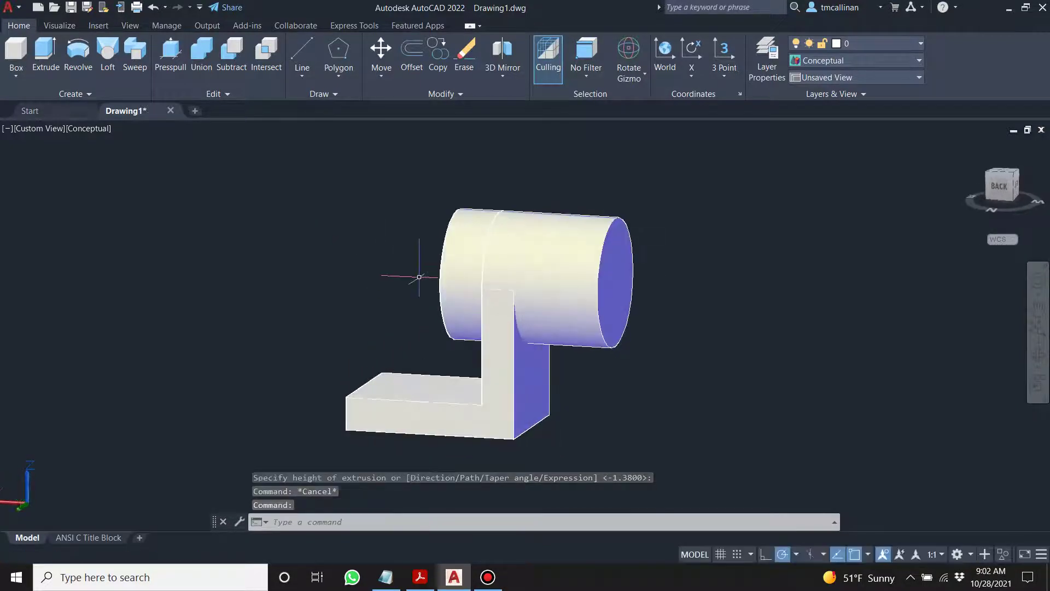
pyautogui.hotkey('ctrl', 'z')
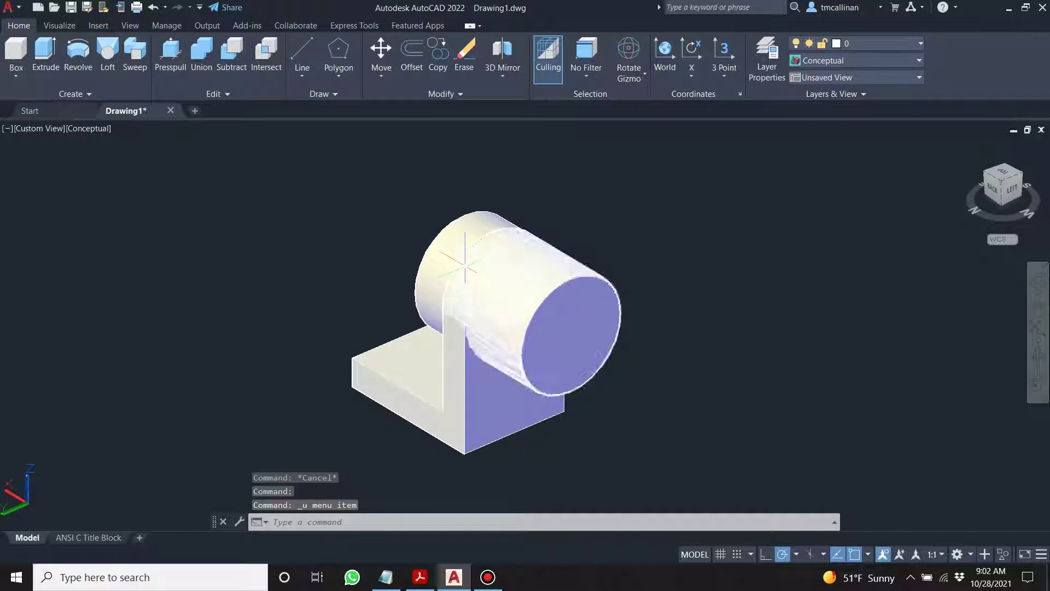
pyautogui.hotkey('ctrl', 'z')
pyautogui.hotkey('ctrl', 'z')
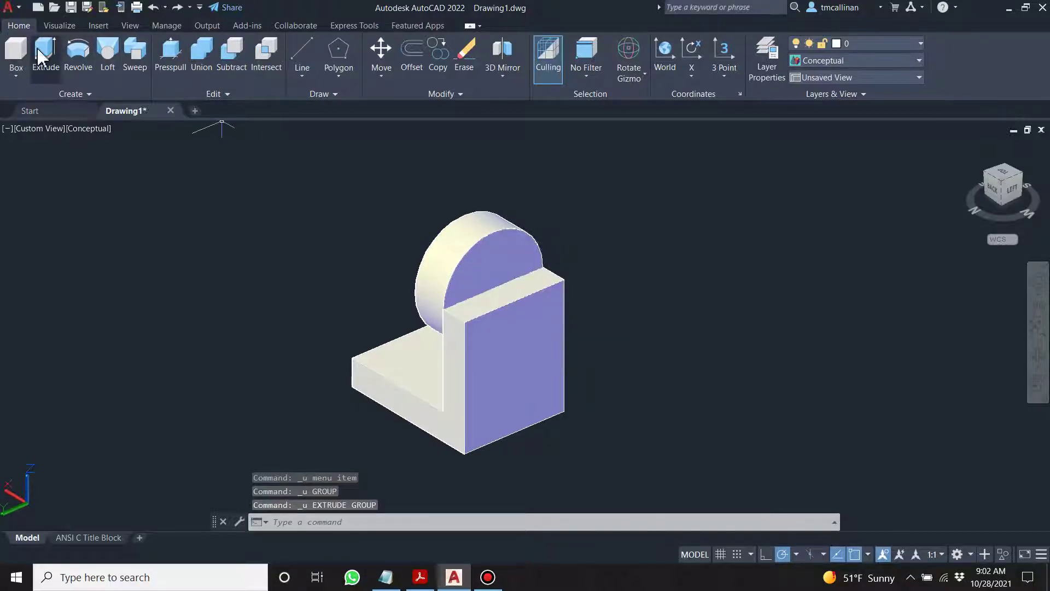
# Step: Extrude the half-disc region -0.88 into a cylinder and orbit to check it
pyautogui.click(45, 50)
pyautogui.click(460, 263)
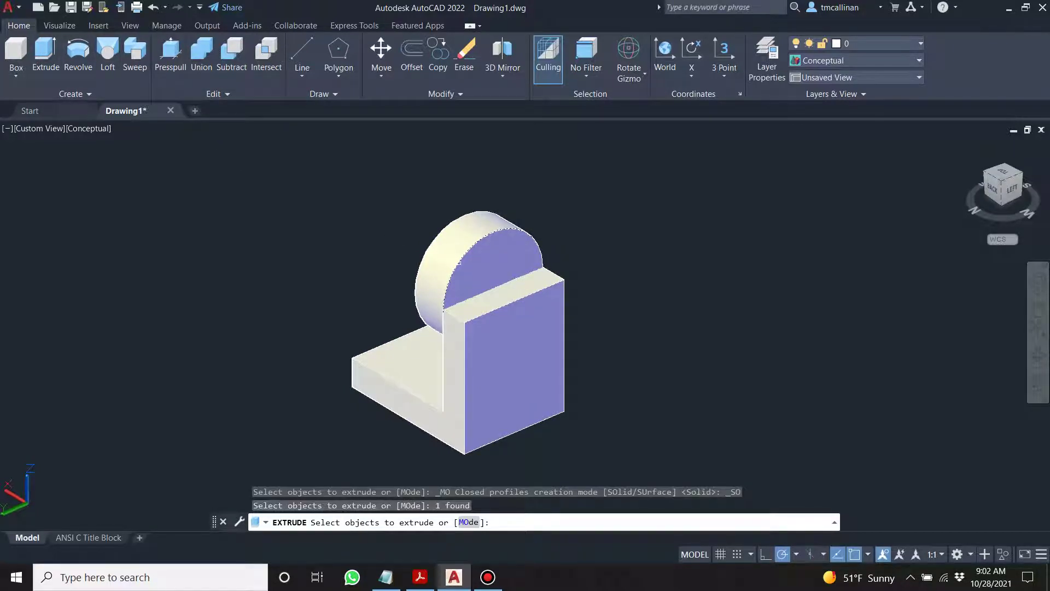
pyautogui.press('Return')
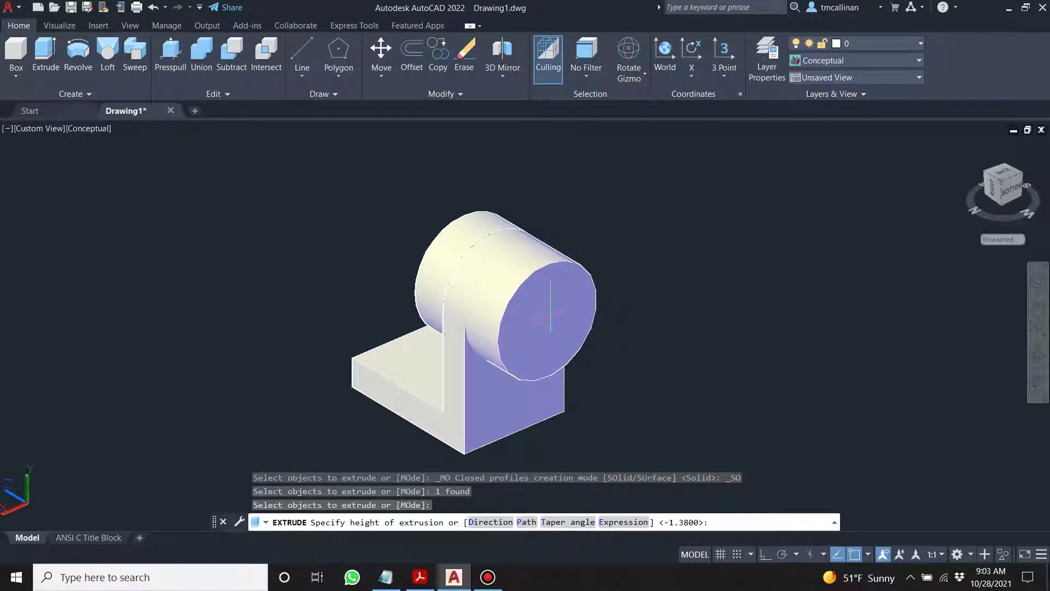
pyautogui.press('Return')
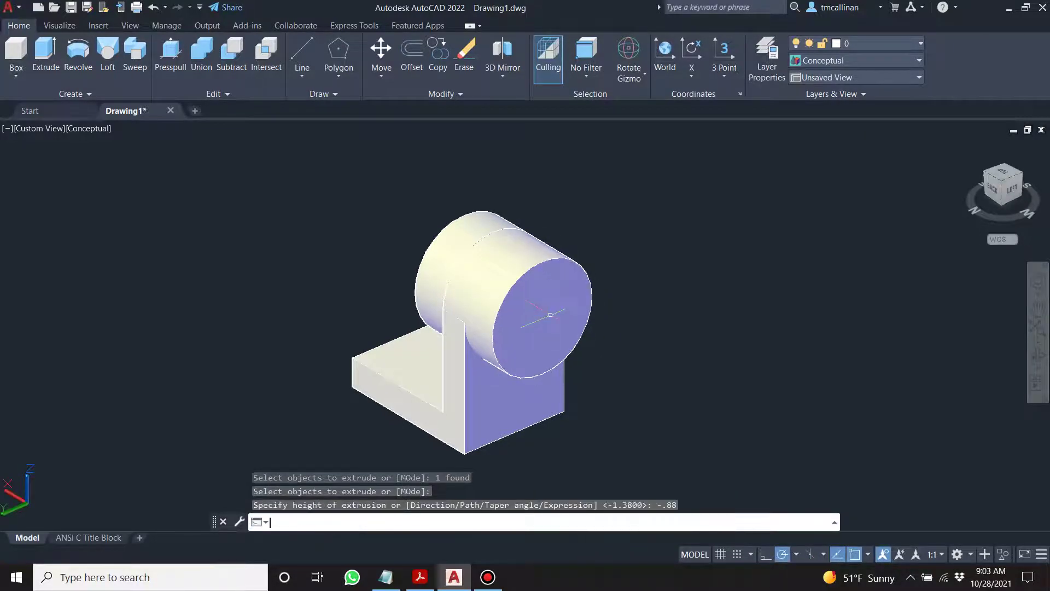
pyautogui.press('Escape')
pyautogui.keyDown('shift'); pyautogui.moveTo(550, 316); pyautogui.dragTo(509, 276, button='middle'); pyautogui.keyUp('shift')
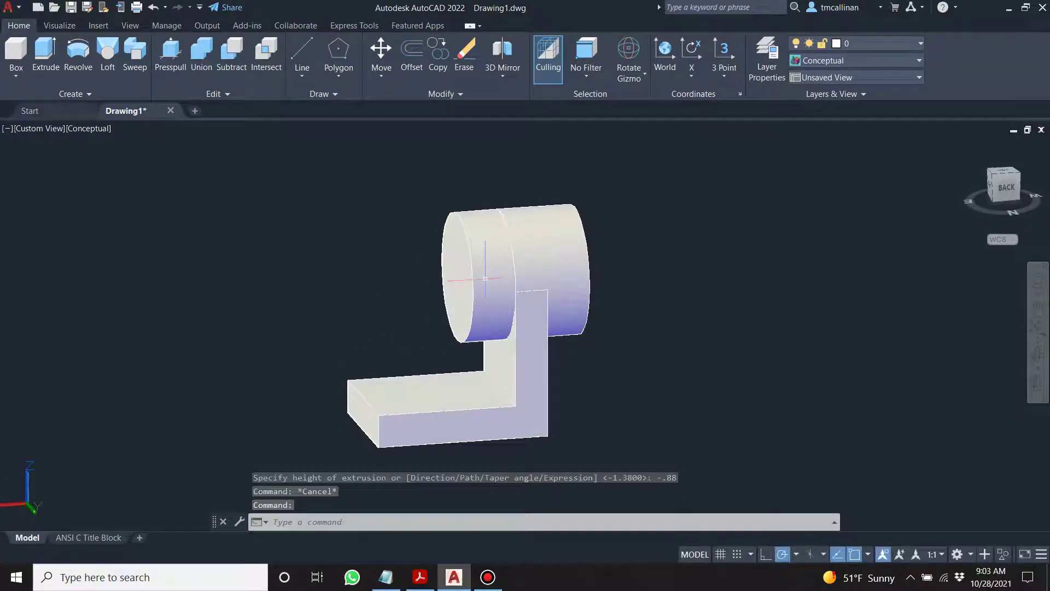
pyautogui.click(201, 52)
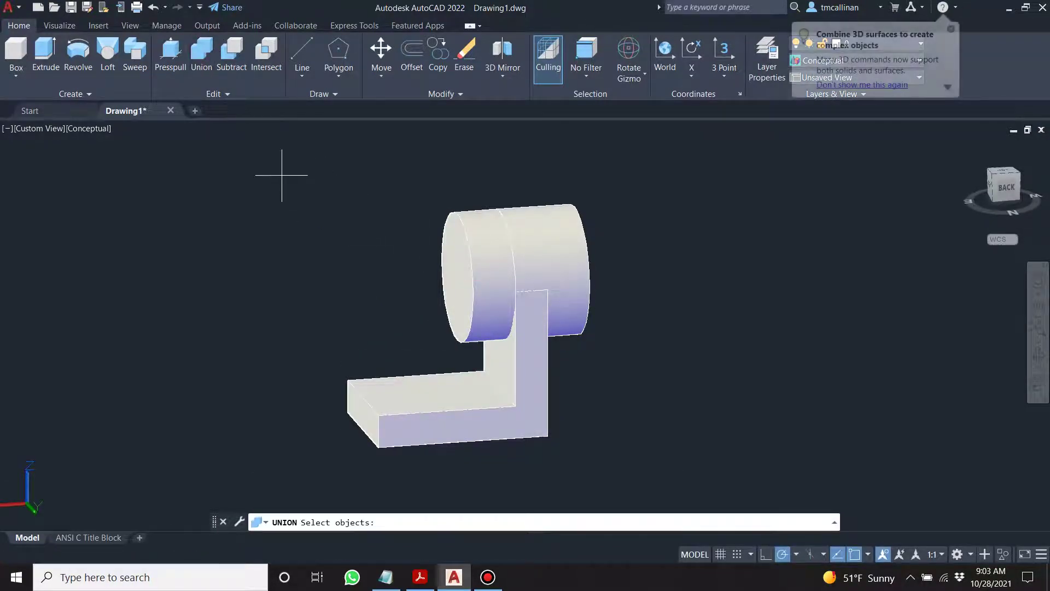
# Step: Select all four solids for a union, cancel it, and orbit toward the cylinder
pyautogui.click(282, 175)
pyautogui.click(674, 470)
pyautogui.press('Escape')
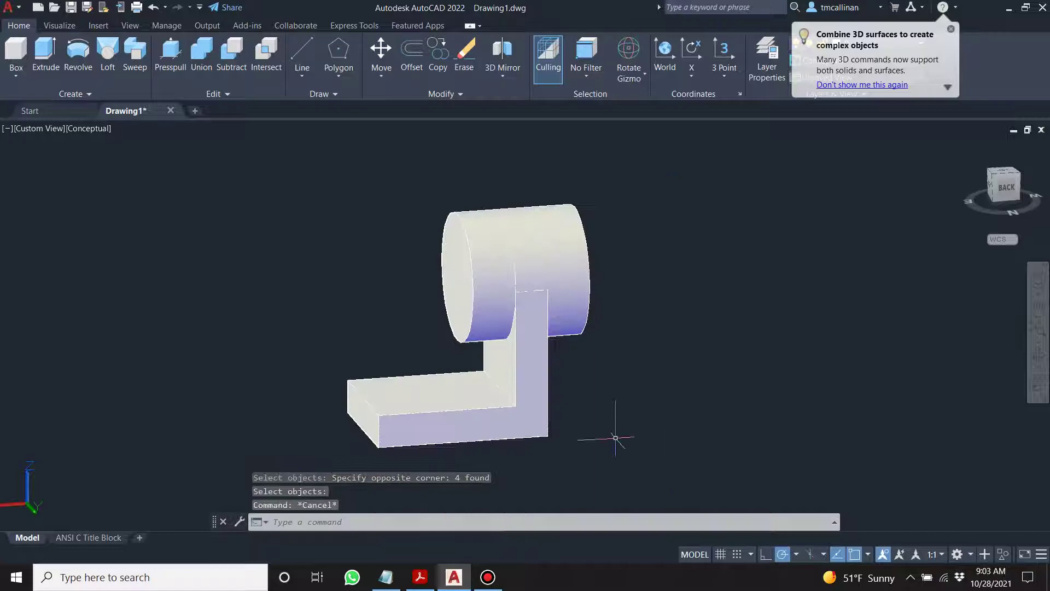
pyautogui.press('Escape')
pyautogui.keyDown('shift'); pyautogui.moveTo(504, 206); pyautogui.dragTo(518, 273, button='middle'); pyautogui.keyUp('shift')
pyautogui.scroll(5, 518, 272)
pyautogui.scroll(2, 476, 279)
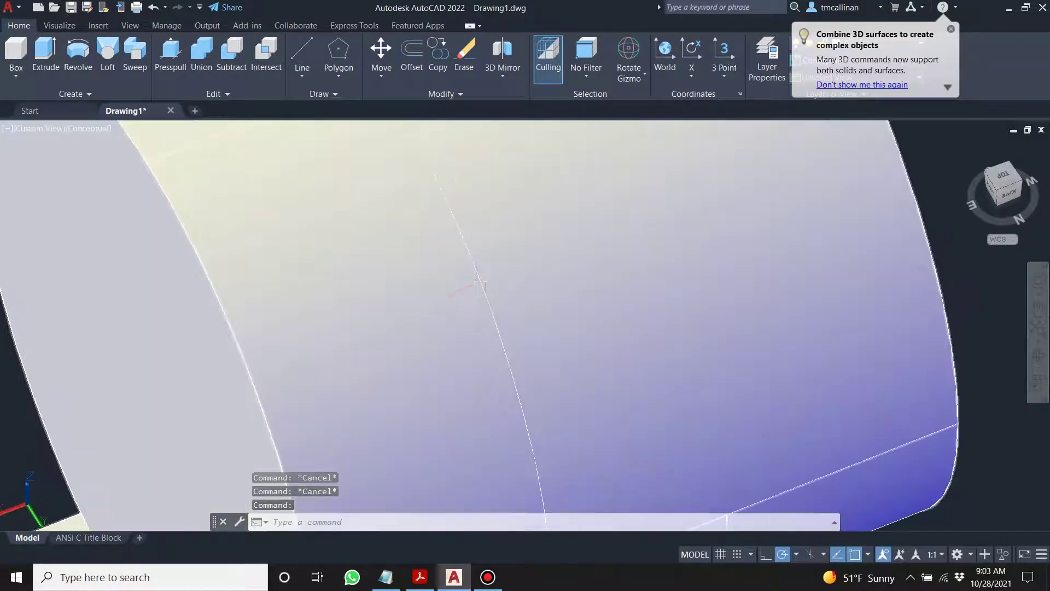
pyautogui.press('Escape')
pyautogui.scroll(-8, 476, 280)
pyautogui.keyDown('shift'); pyautogui.moveTo(468, 319); pyautogui.dragTo(440, 221, button='middle'); pyautogui.keyUp('shift')
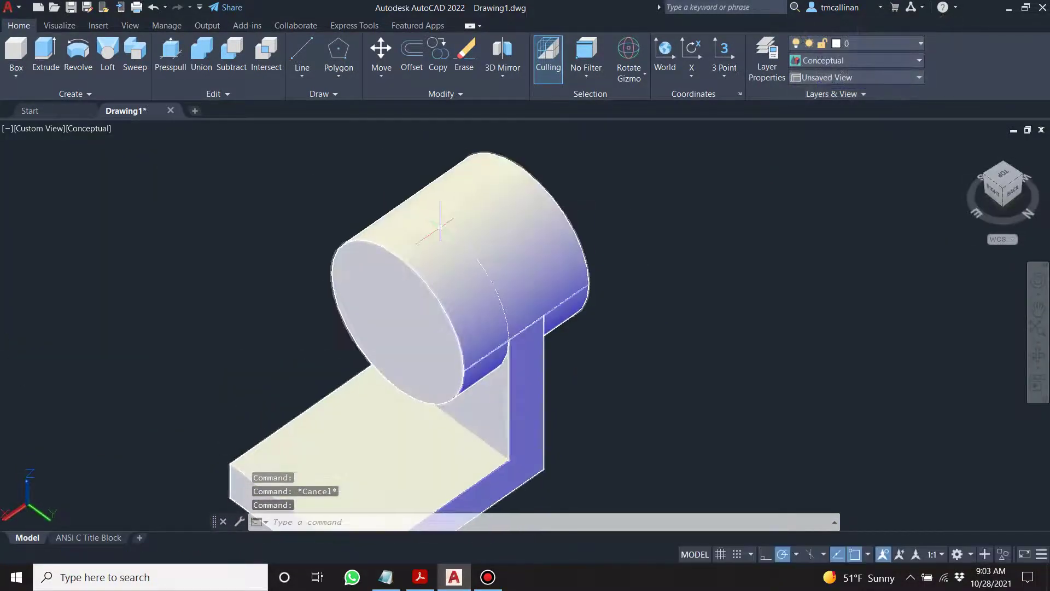
# Step: Erase the stray circular edge on the cylinder using a window selection
pyautogui.click(498, 239)
pyautogui.press('Escape')
pyautogui.click(400, 307)
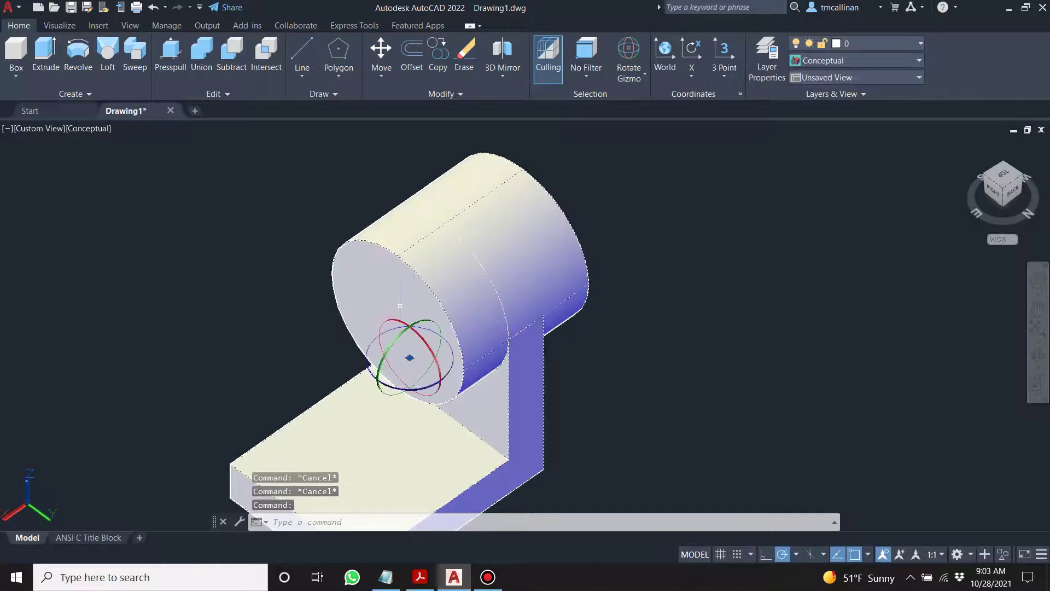
pyautogui.press('Escape')
pyautogui.click(286, 157)
pyautogui.click(563, 447)
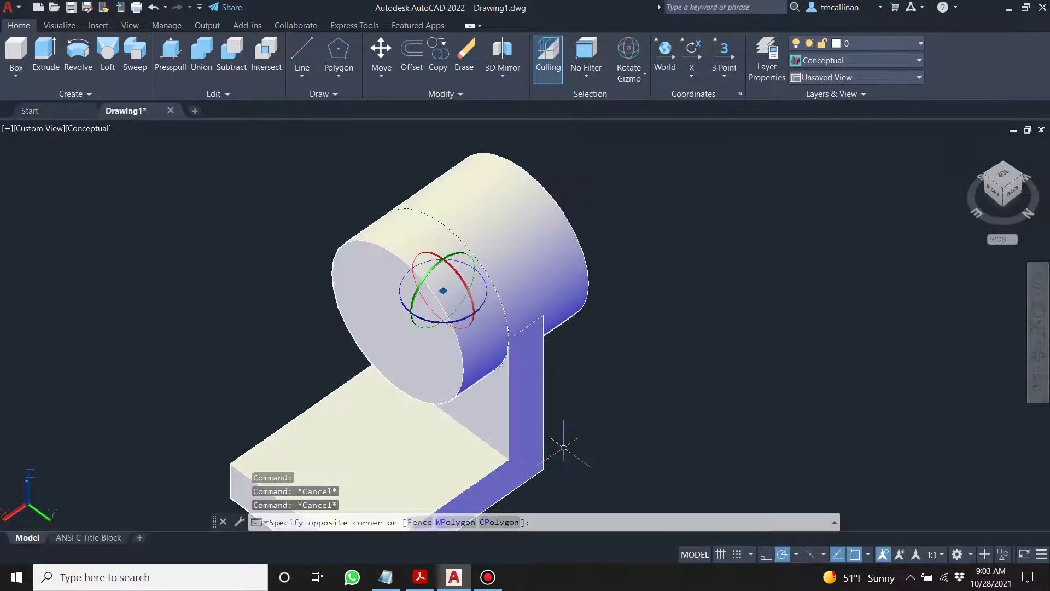
pyautogui.press('Delete')
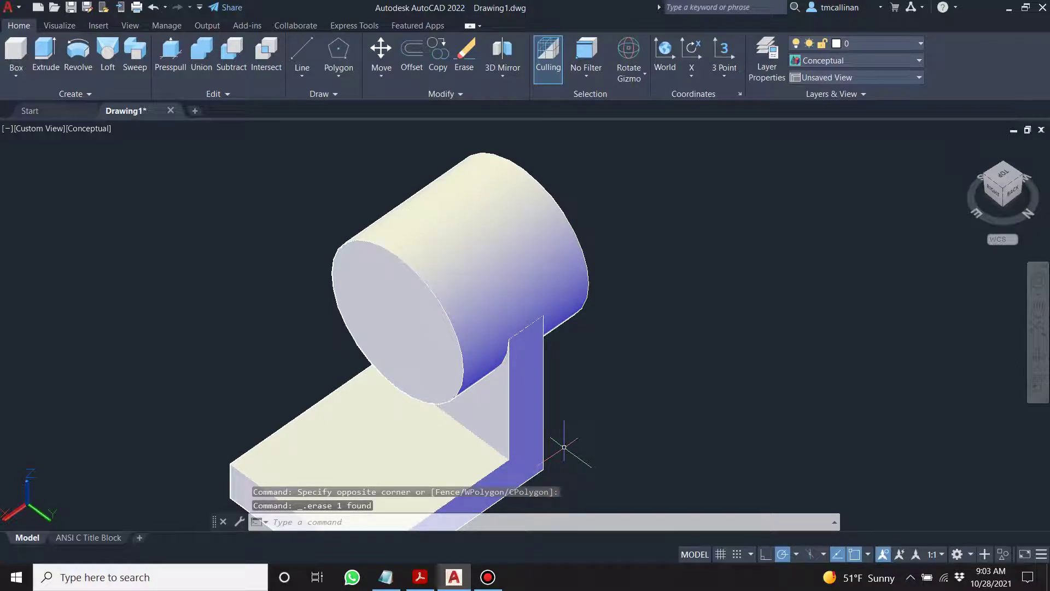
pyautogui.press('Escape')
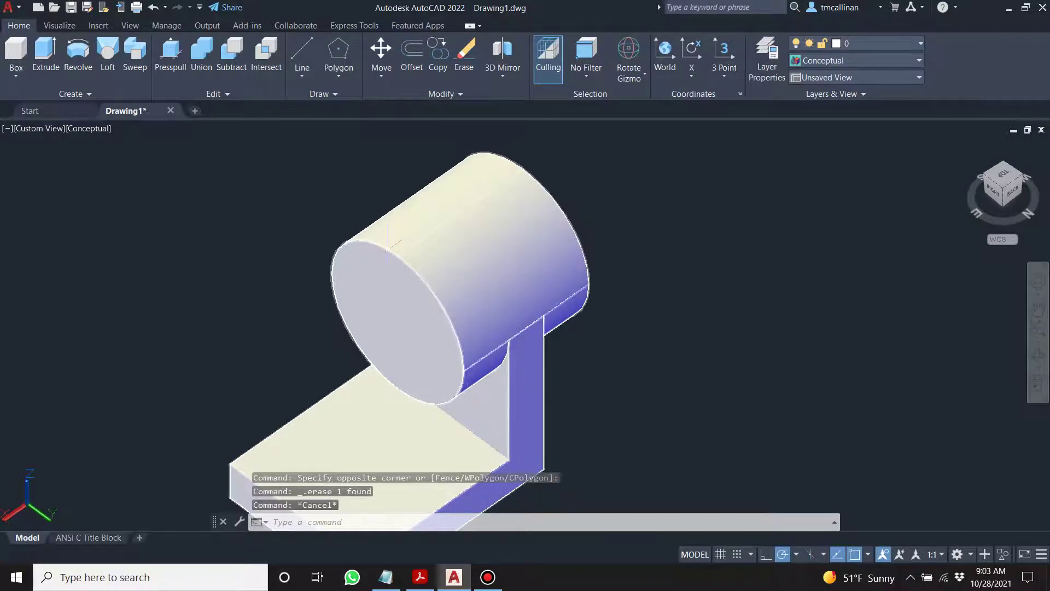
# Step: Orbit to the front view and compare the model against the exercise PDF
pyautogui.scroll(-2, 388, 249)
pyautogui.keyDown('shift'); pyautogui.moveTo(358, 296); pyautogui.dragTo(536, 271, button='middle'); pyautogui.keyUp('shift')
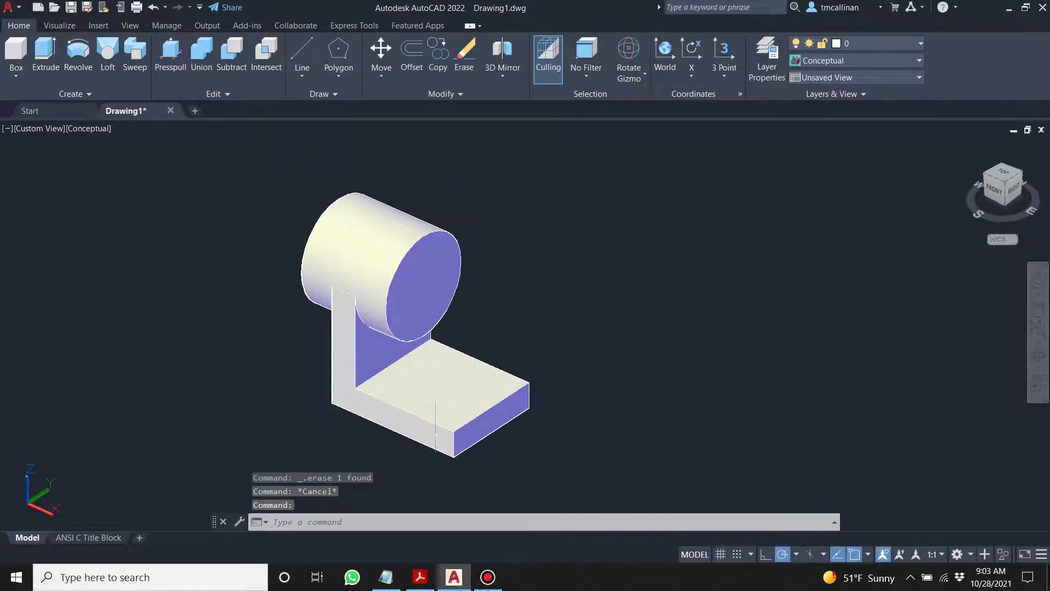
pyautogui.click(425, 582)
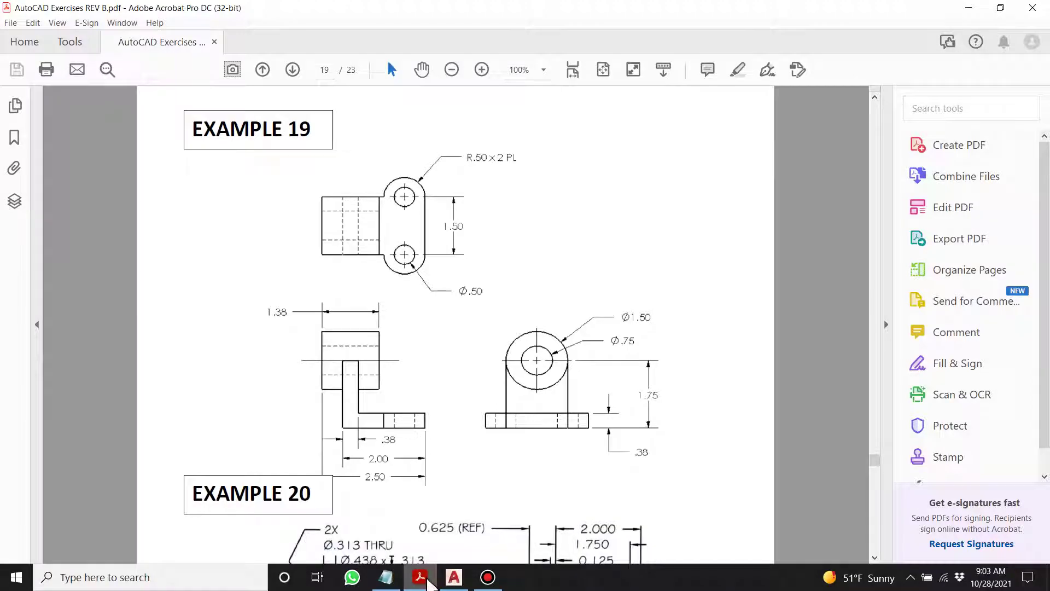
pyautogui.click(454, 577)
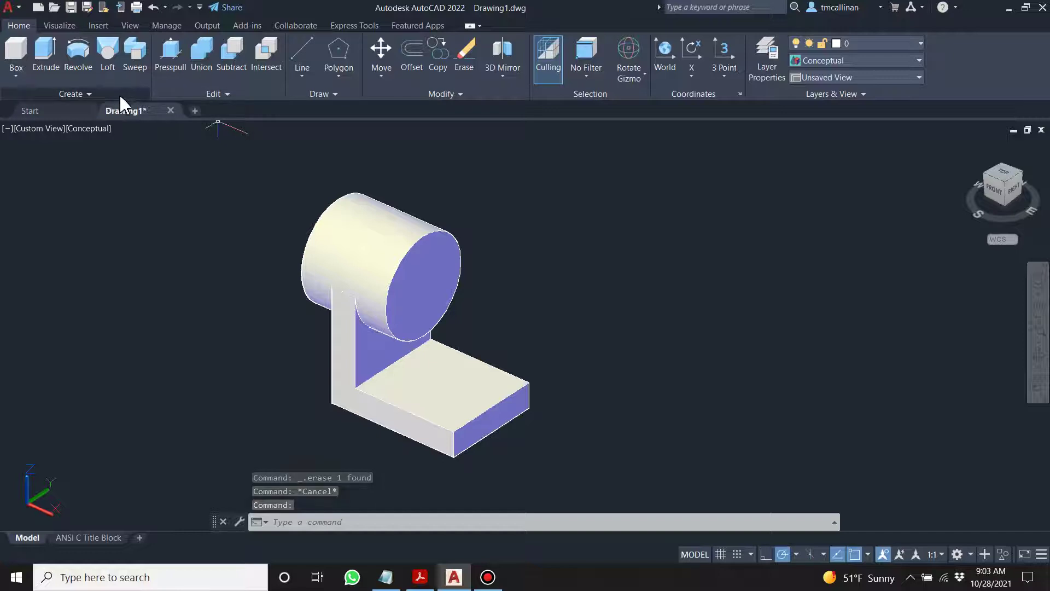
# Step: Draw a 0.75-diameter circle centred on the cylinder's end face
pyautogui.click(309, 93)
pyautogui.click(317, 107)
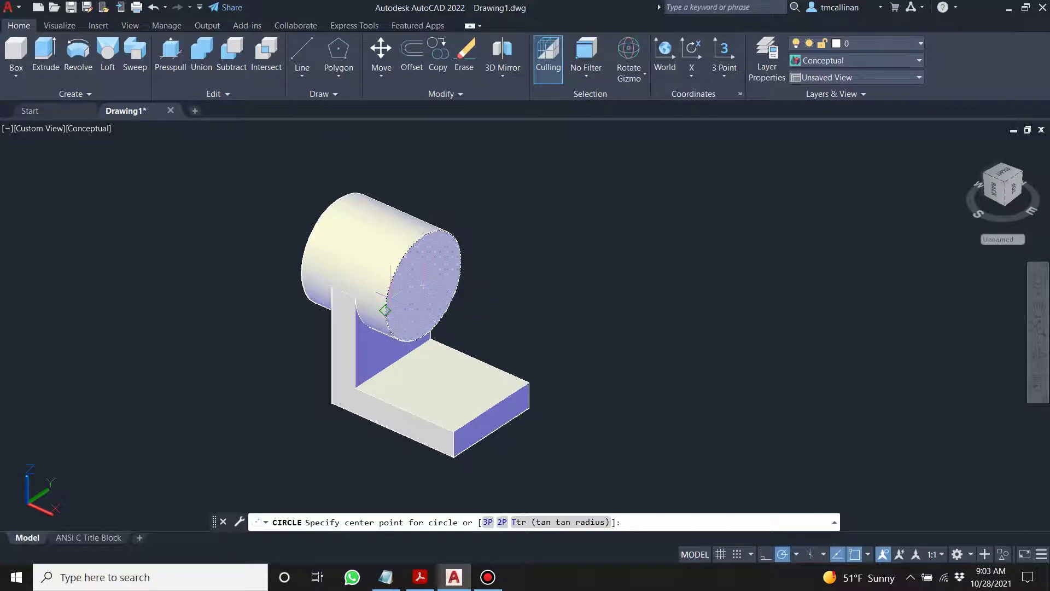
pyautogui.click(423, 286)
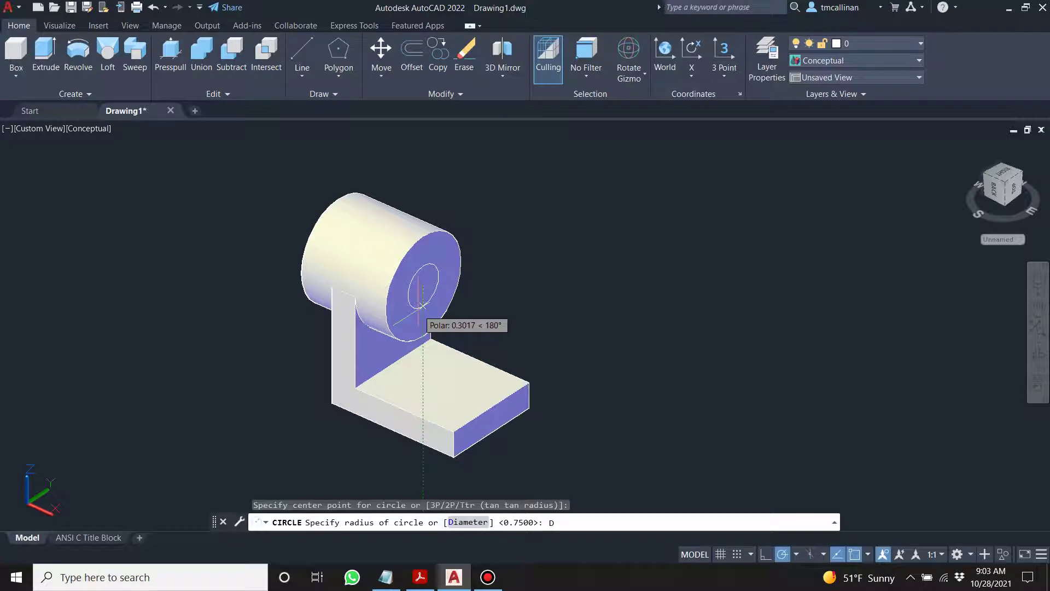
pyautogui.press('Return')
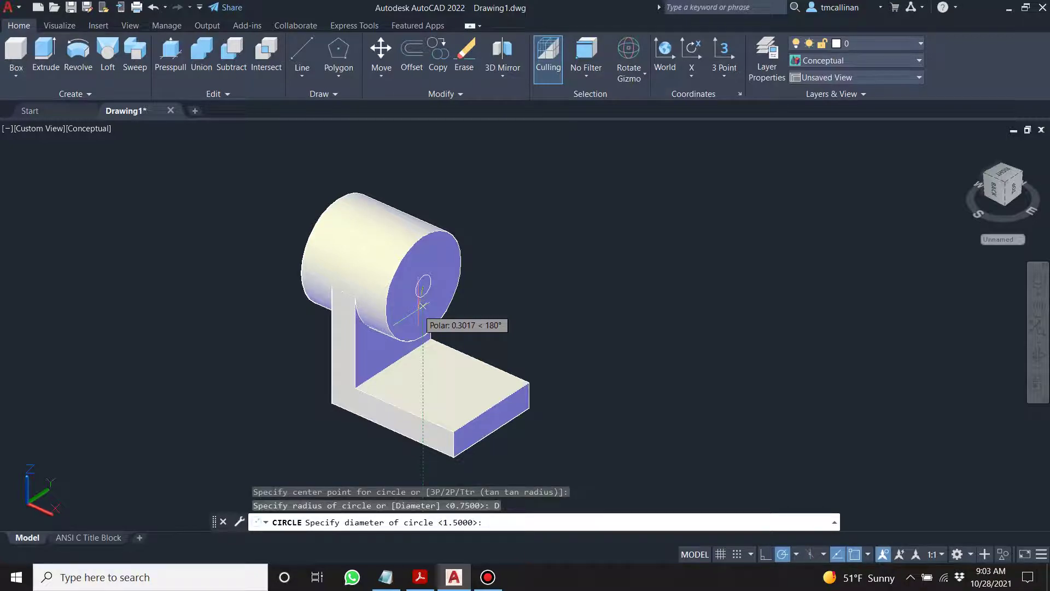
pyautogui.write('.75')
pyautogui.press('Return')
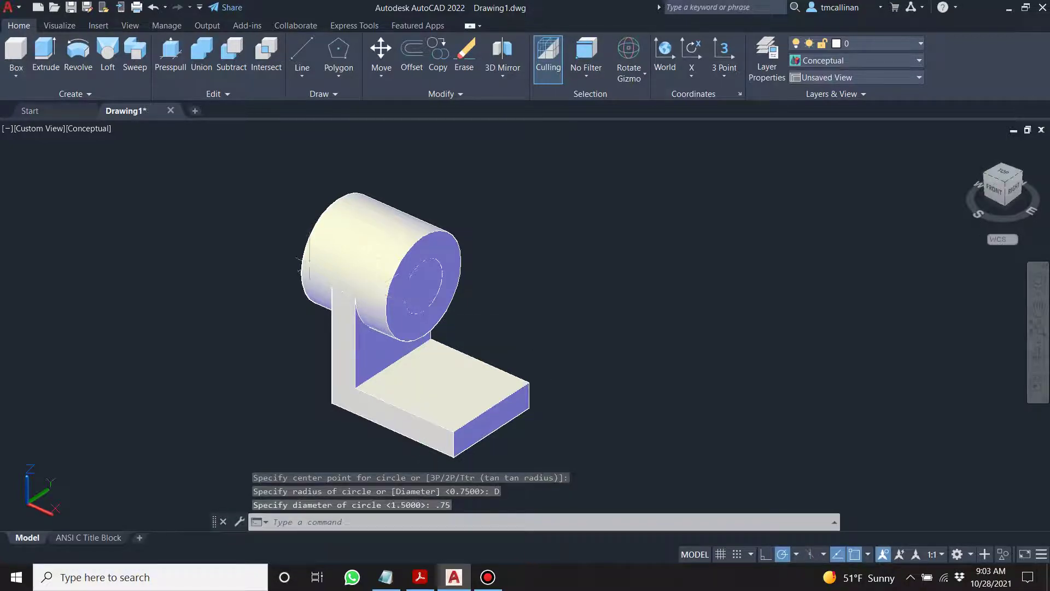
# Step: Press-pull the circle back through the cylinder to bore the hole
pyautogui.click(169, 55)
pyautogui.click(415, 287)
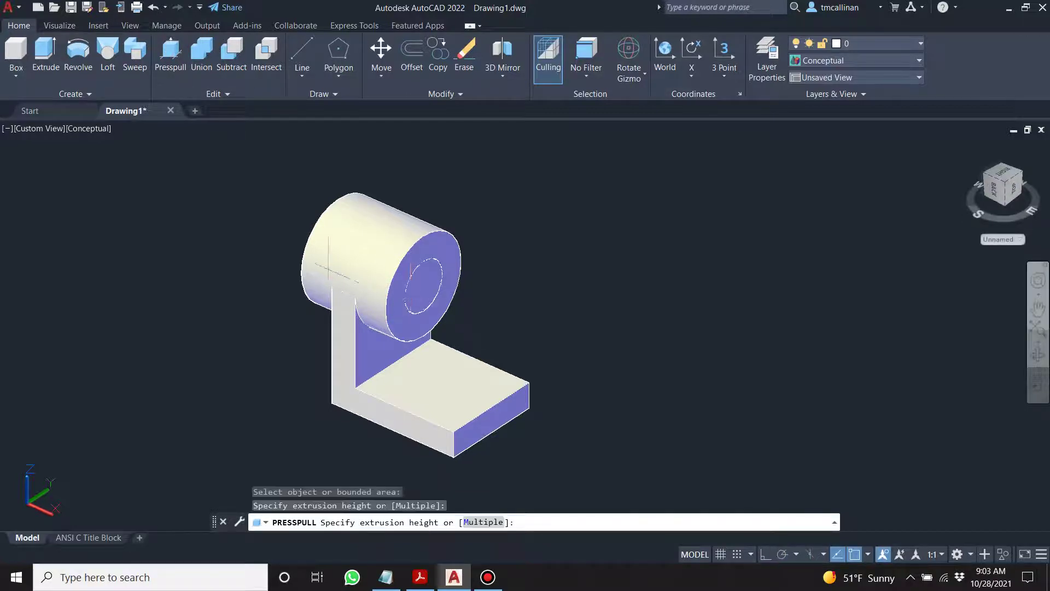
pyautogui.click(239, 226)
pyautogui.keyDown('shift'); pyautogui.moveTo(211, 169); pyautogui.dragTo(321, 246, button='middle'); pyautogui.keyUp('shift')
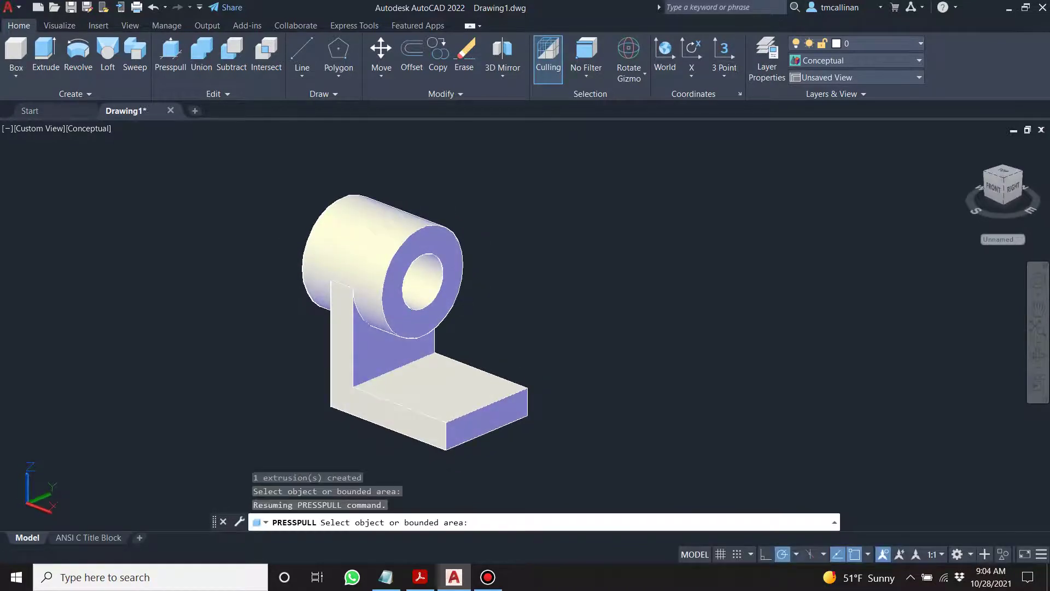
pyautogui.click(420, 577)
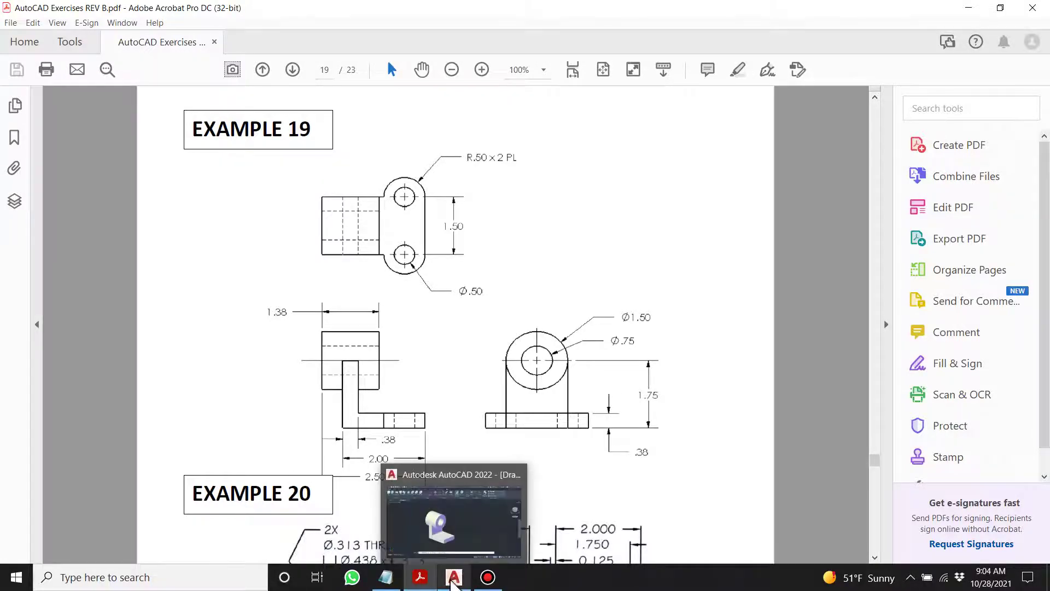
# Step: After checking the Example 19 dimensions, return to the AutoCAD drawing
pyautogui.click(454, 577)
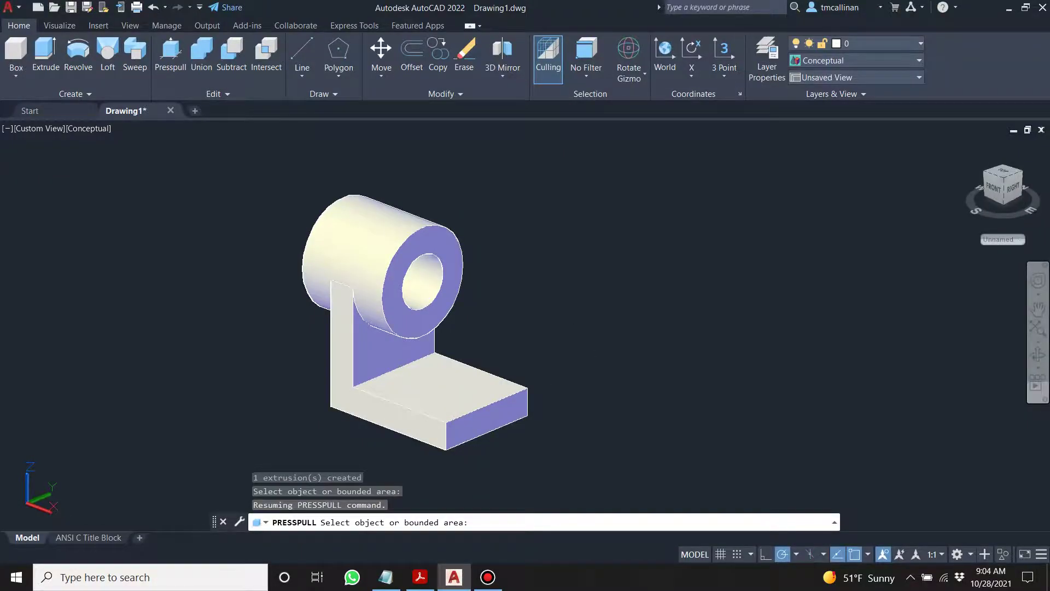
# Step: Draw a 0.5-long line starting from the base plate's front corner
pyautogui.keyDown('shift'); pyautogui.moveTo(422, 398); pyautogui.dragTo(280, 234, button='middle'); pyautogui.keyUp('shift')
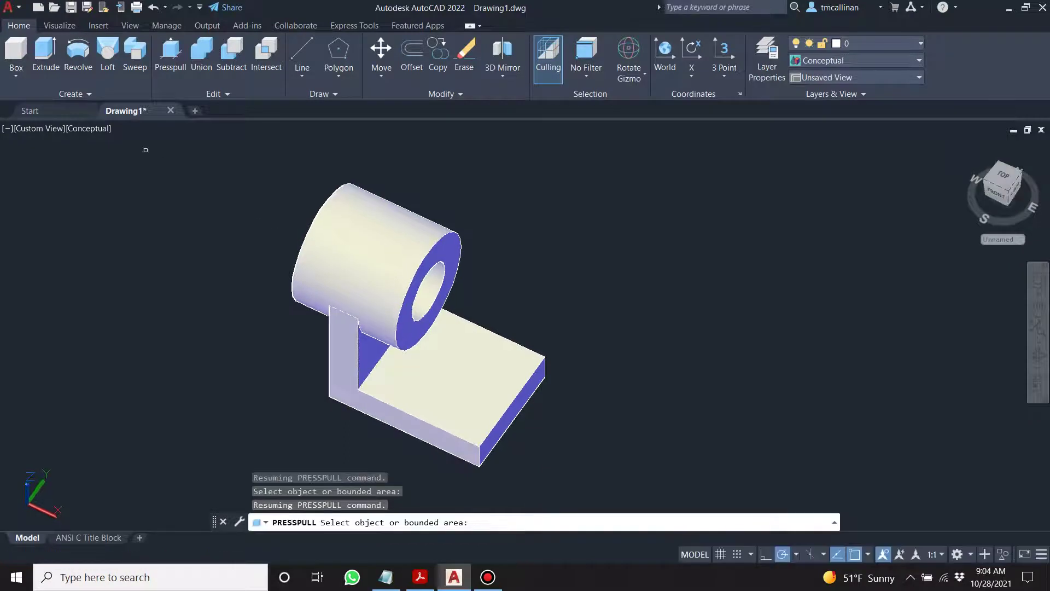
pyautogui.click(298, 57)
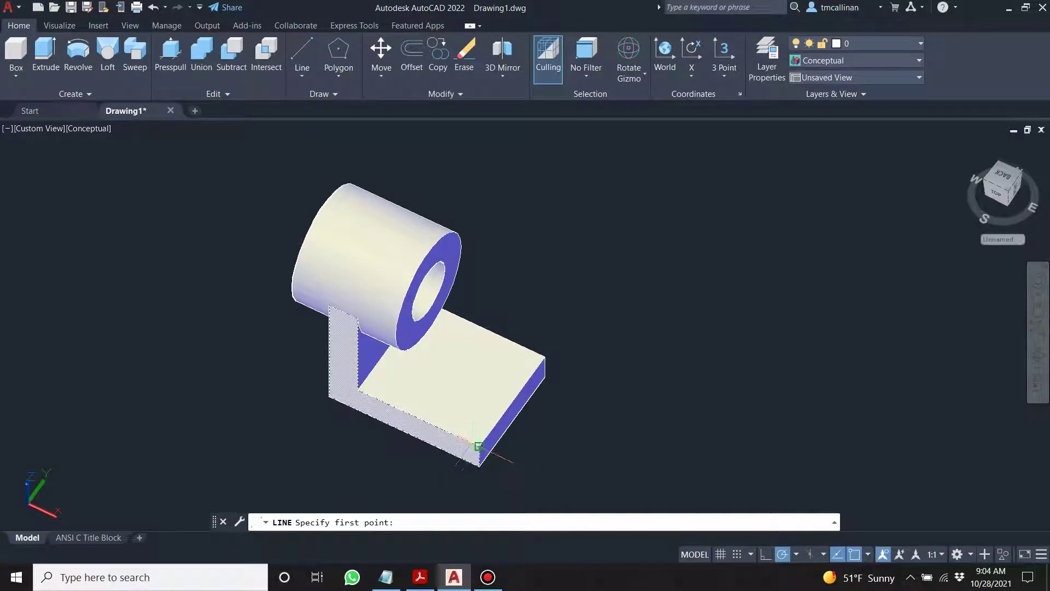
pyautogui.click(478, 447)
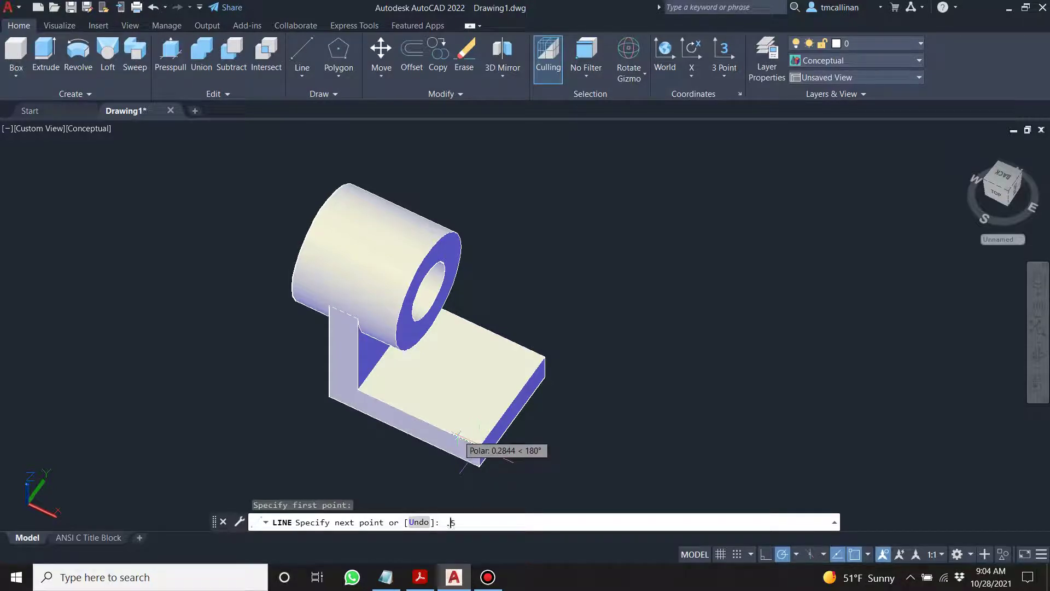
pyautogui.write('.5')
pyautogui.press('Return')
pyautogui.press('Escape')
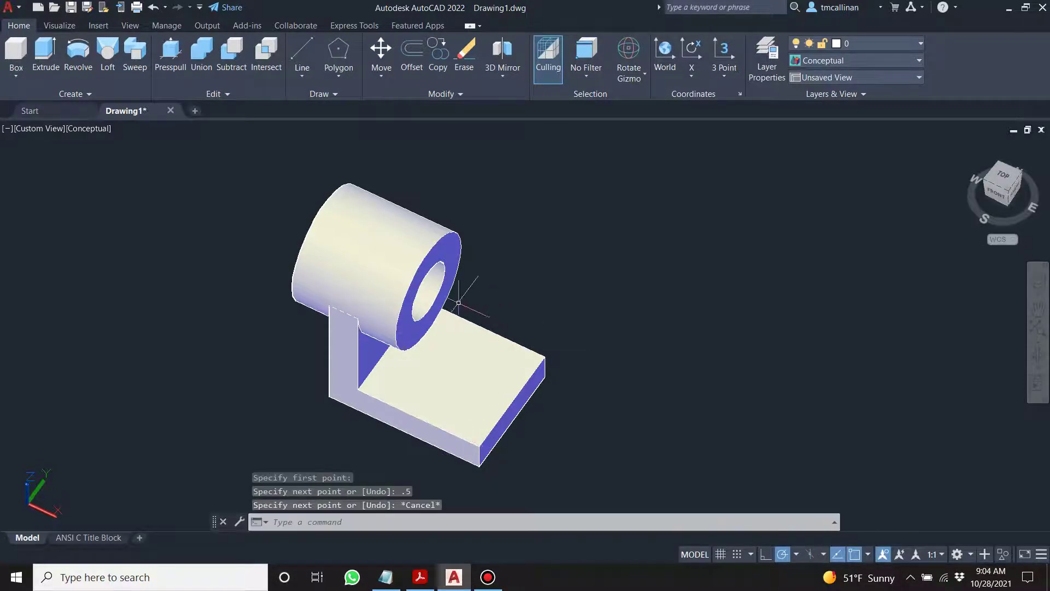
# Step: Try several times to select the short line on the base, clearing each wrong selection
pyautogui.scroll(3, 447, 435)
pyautogui.click(444, 426)
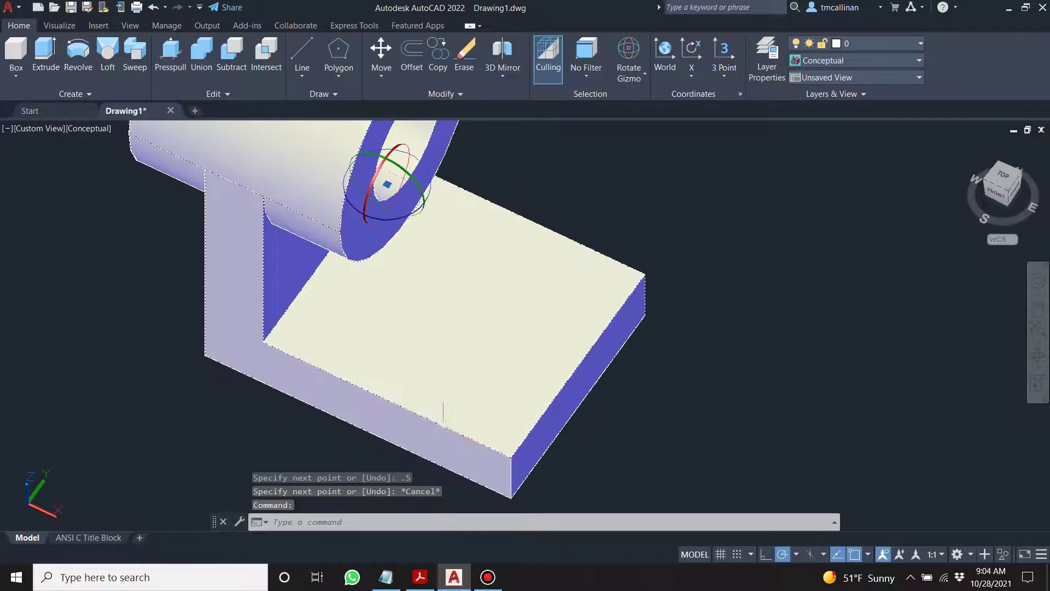
pyautogui.press('Escape')
pyautogui.click(457, 434)
pyautogui.press('Escape')
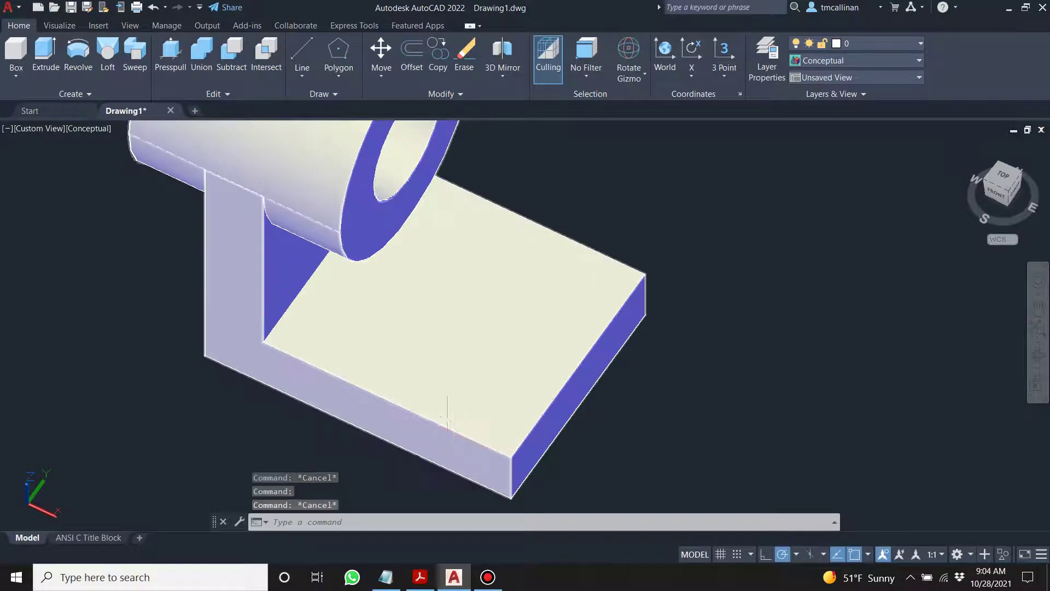
pyautogui.click(447, 408)
pyautogui.press('Escape')
pyautogui.scroll(-1, 525, 462)
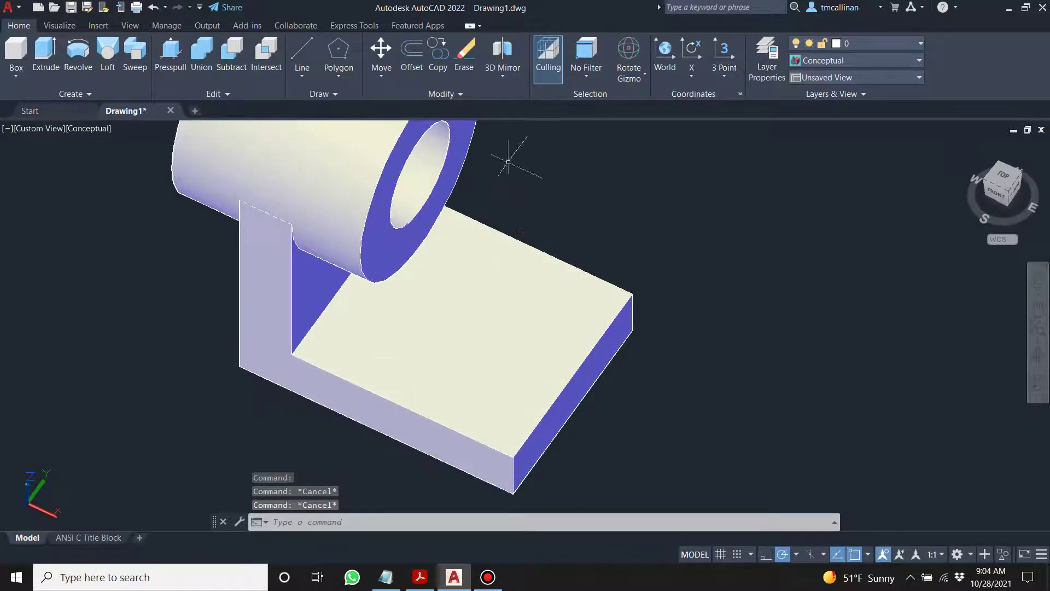
# Step: Start a circle at the base's front corner, cancel it, and orbit to the other side
pyautogui.click(323, 94)
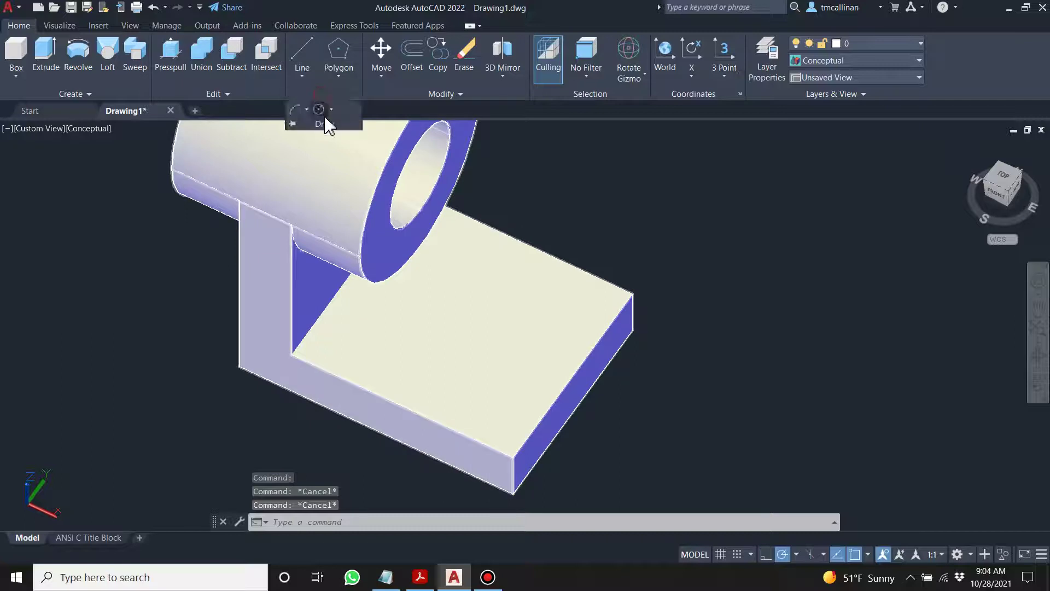
pyautogui.click(317, 109)
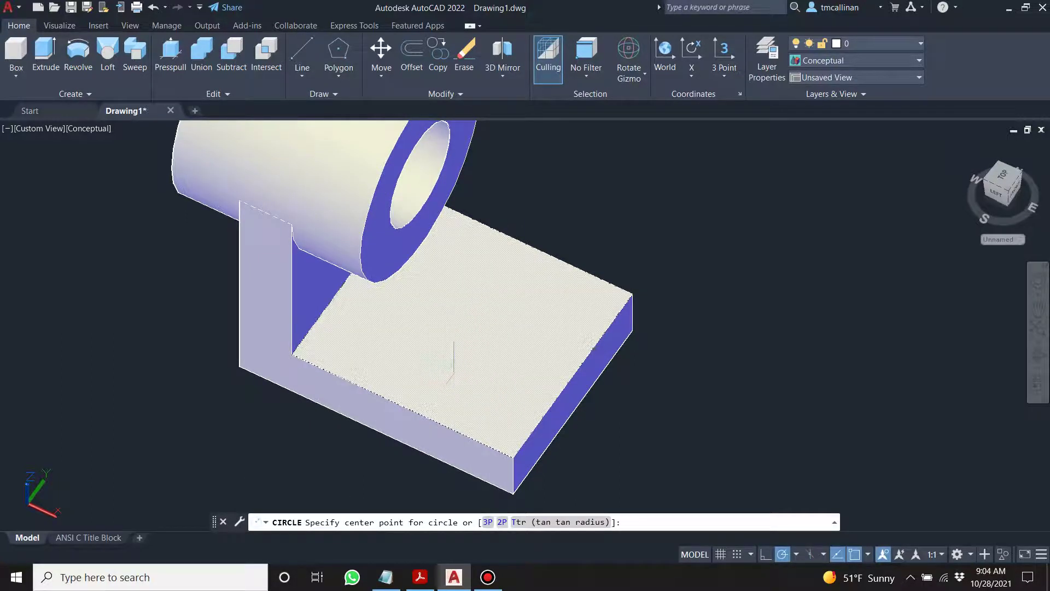
pyautogui.click(445, 425)
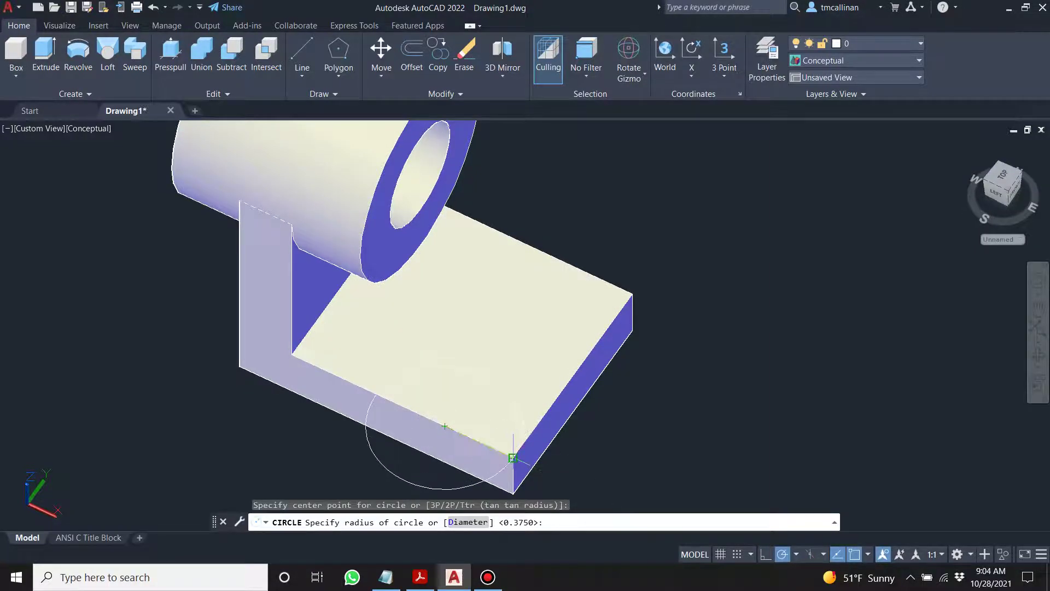
pyautogui.press('Escape')
pyautogui.scroll(-2, 543, 361)
pyautogui.press('Escape')
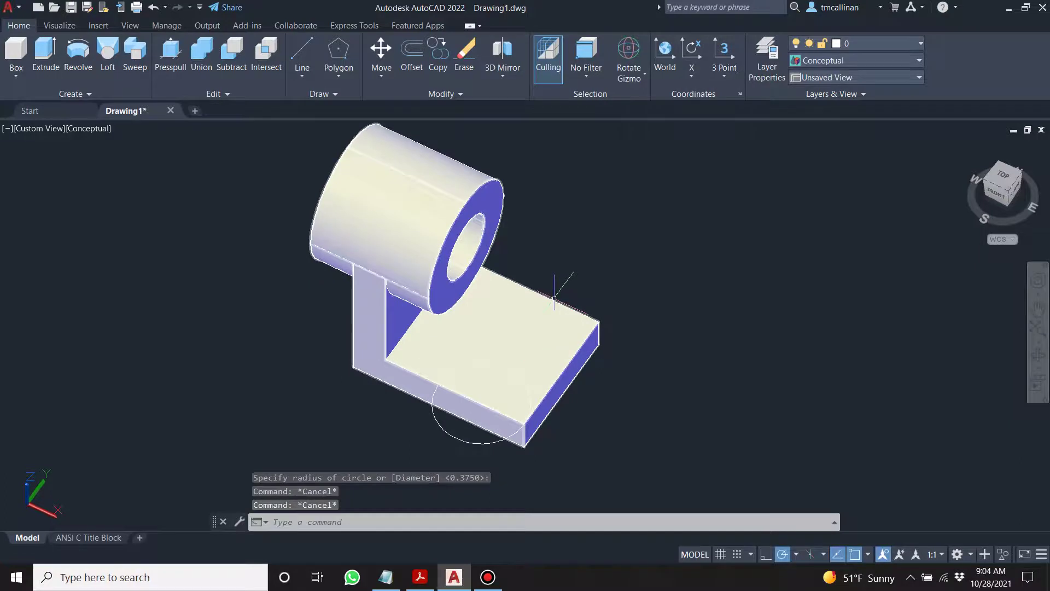
pyautogui.keyDown('shift'); pyautogui.moveTo(529, 307); pyautogui.dragTo(364, 291, button='middle'); pyautogui.keyUp('shift')
# Step: Draw a 0.5-long line from the base's corner on this side
pyautogui.click(302, 52)
pyautogui.scroll(-2, 582, 393)
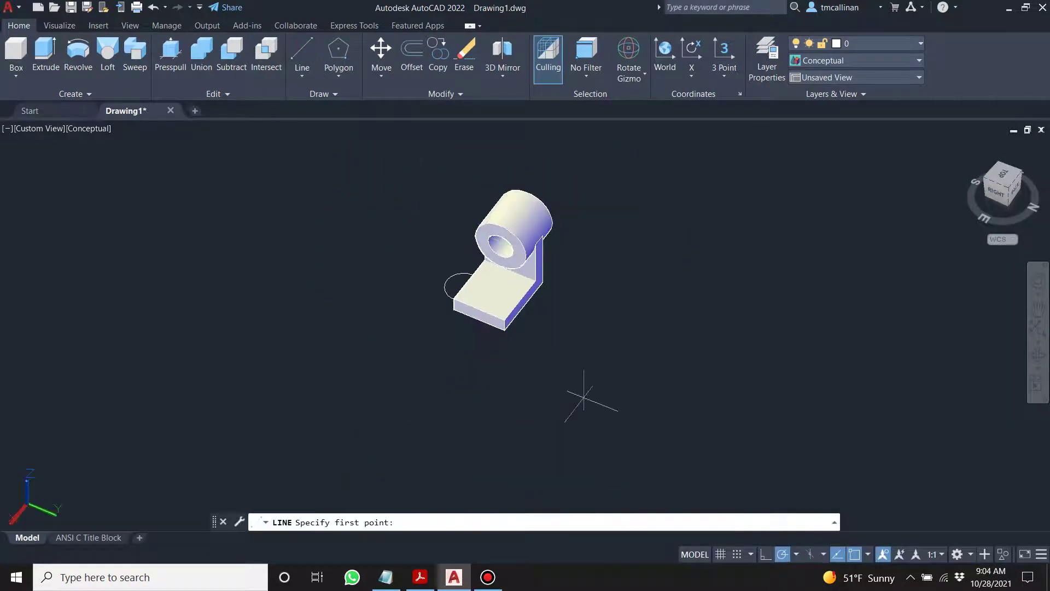
pyautogui.moveTo(581, 393); pyautogui.dragTo(443, 201, button='middle')
pyautogui.scroll(4, 443, 201)
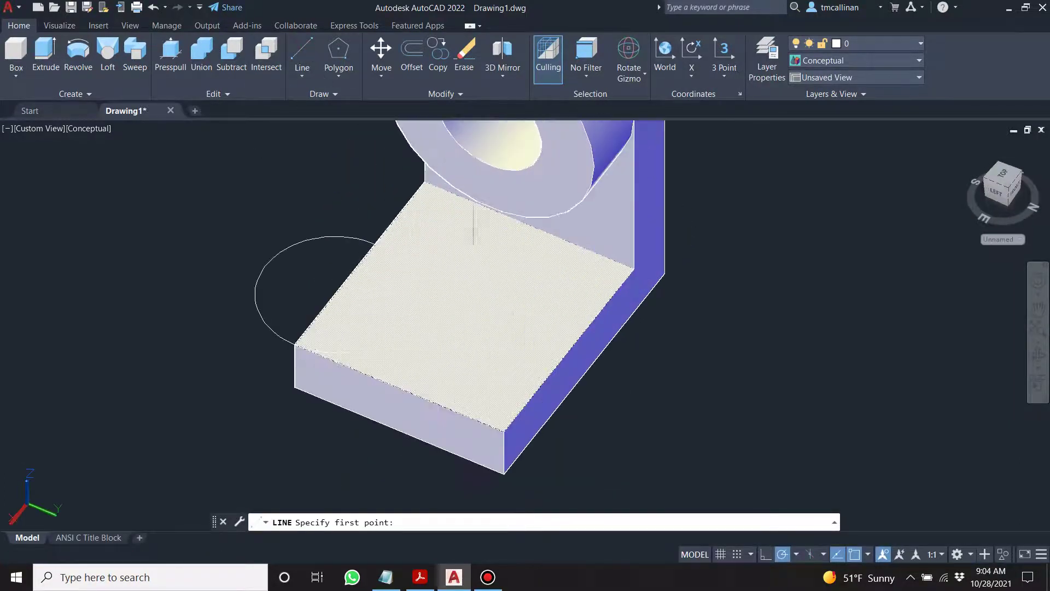
pyautogui.click(504, 432)
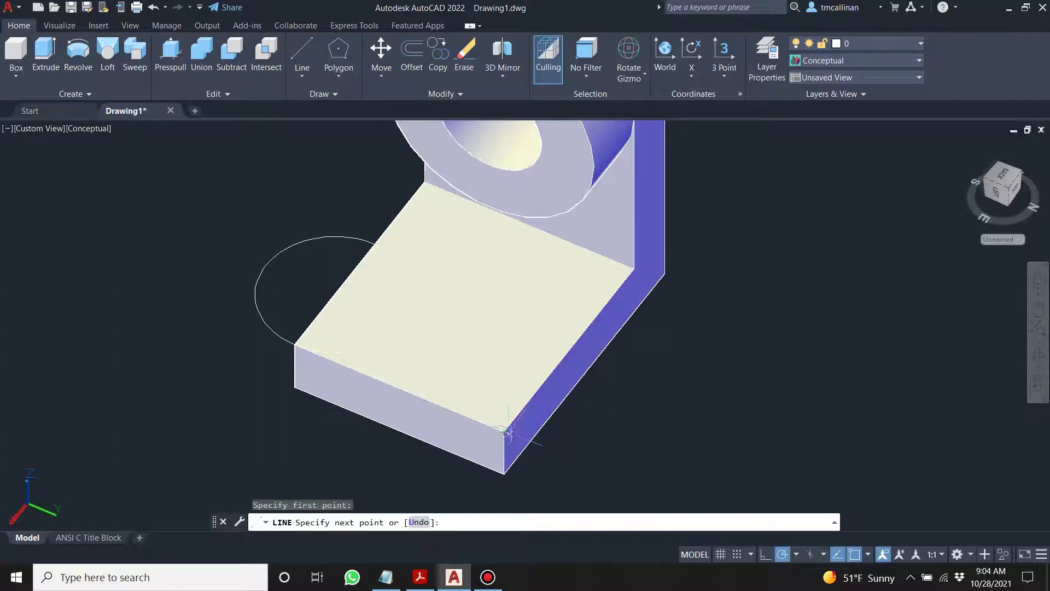
pyautogui.write('.5')
pyautogui.press('Return')
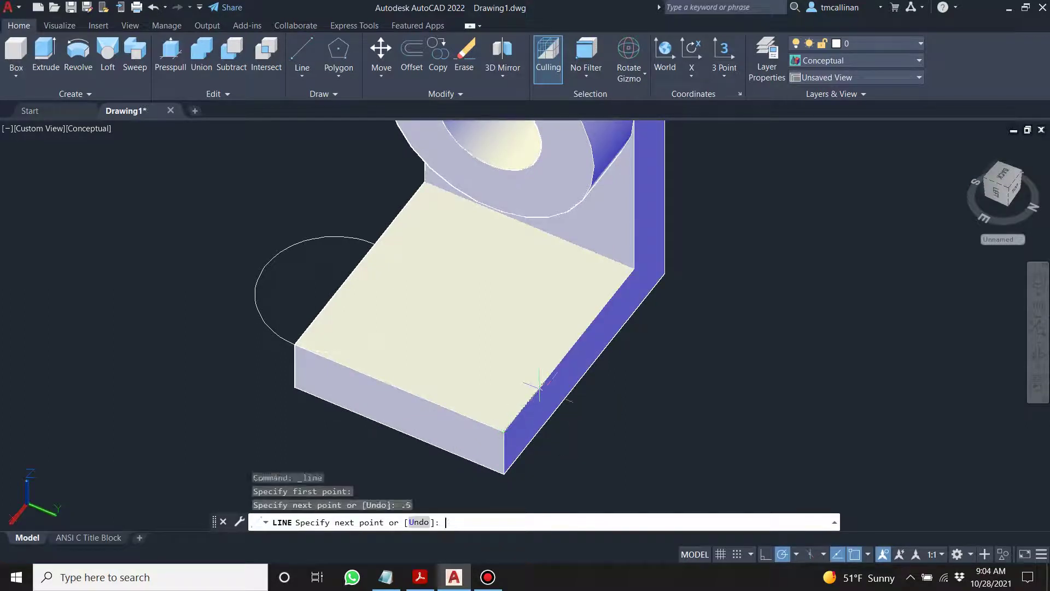
pyautogui.press('Escape')
# Step: Turn on selection culling and attempt circles on the base edge and corner, cancelling each
pyautogui.click(548, 68)
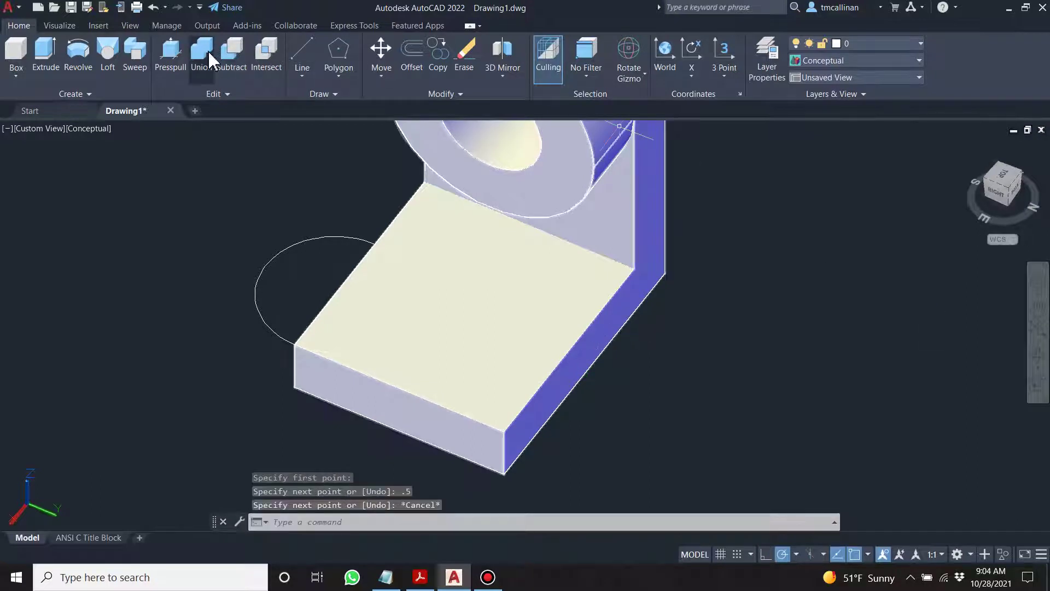
pyautogui.click(319, 94)
pyautogui.click(323, 110)
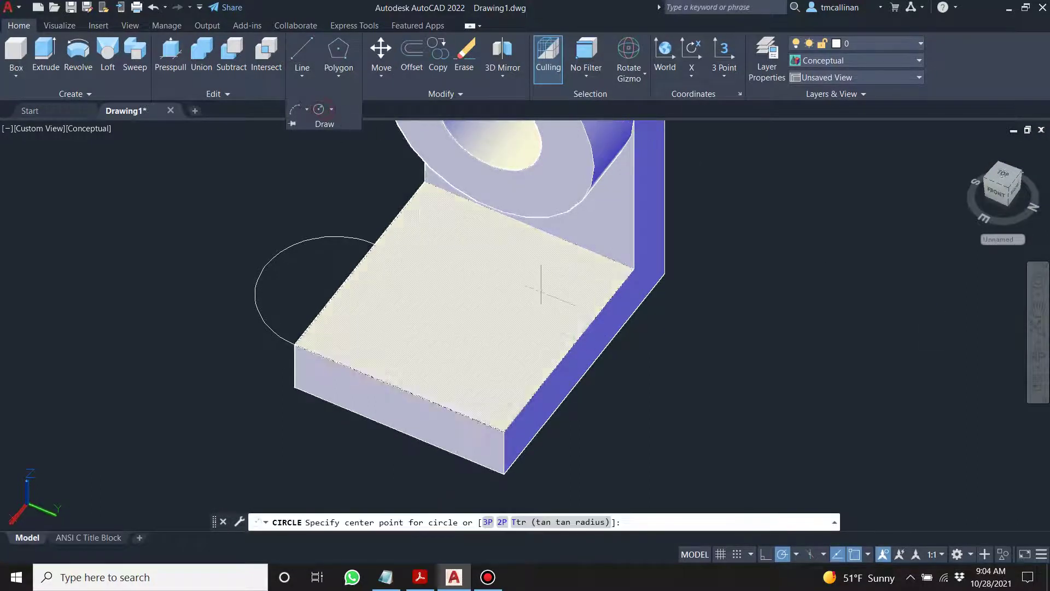
pyautogui.click(543, 381)
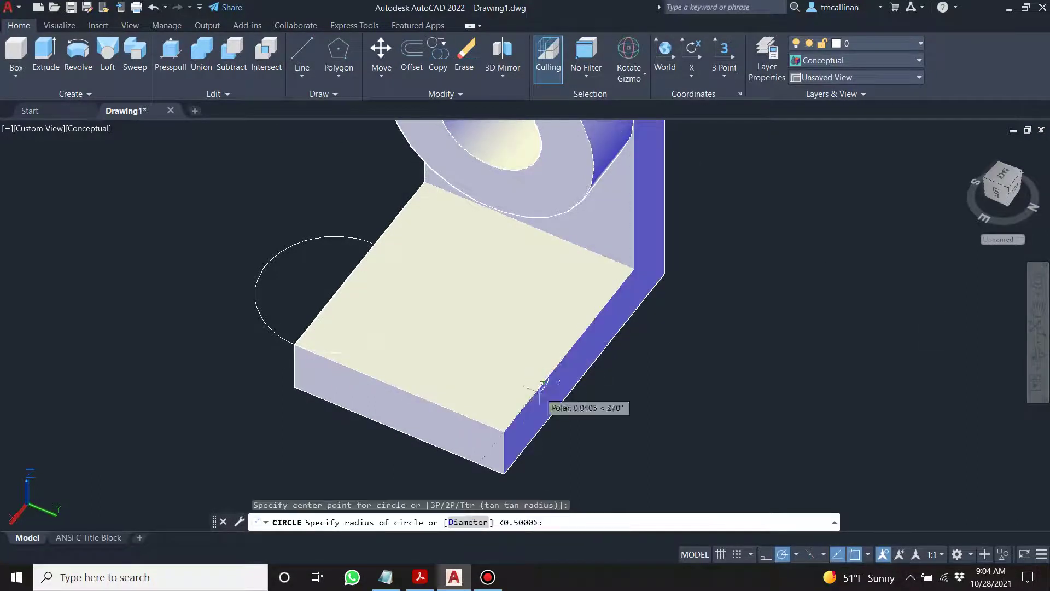
pyautogui.keyDown('shift'); pyautogui.moveTo(543, 381); pyautogui.dragTo(458, 383, button='middle'); pyautogui.keyUp('shift')
pyautogui.press('Escape')
pyautogui.press('Escape')
pyautogui.press('Escape')
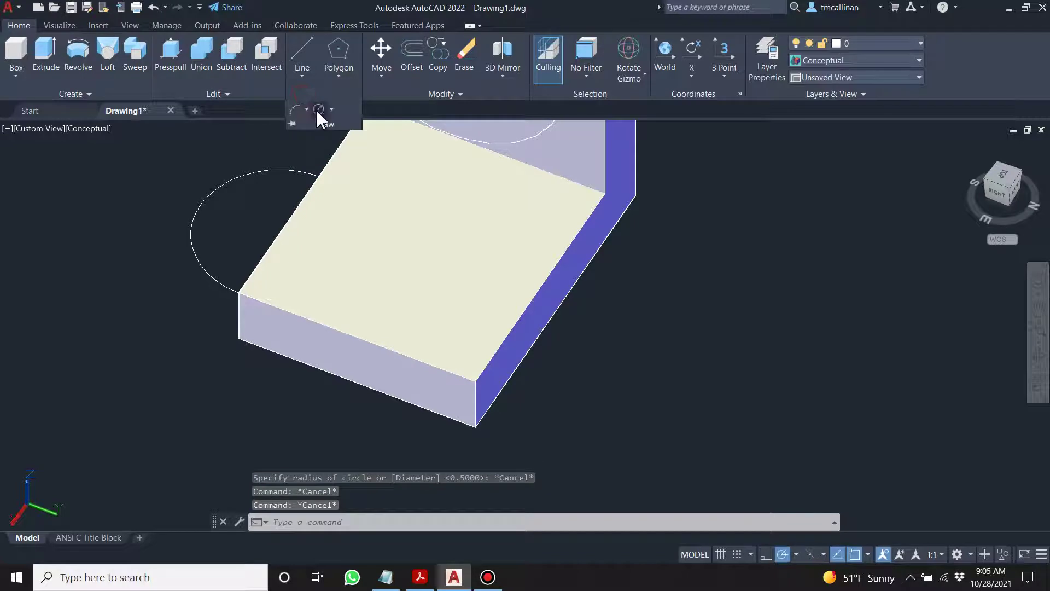
pyautogui.press('Return')
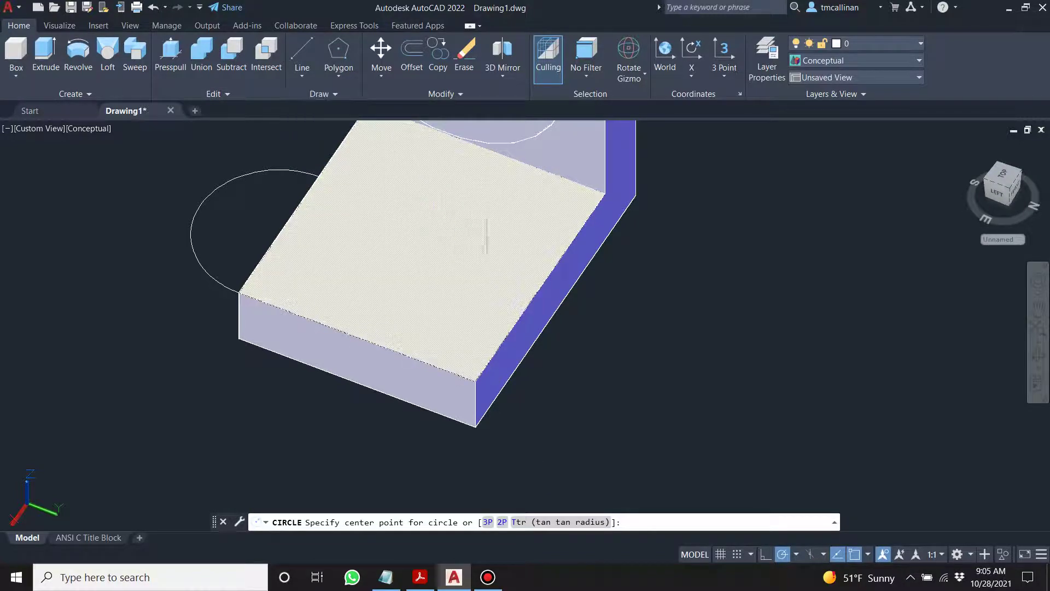
pyautogui.click(515, 323)
pyautogui.press('Escape')
pyautogui.press('Escape')
pyautogui.press('Escape')
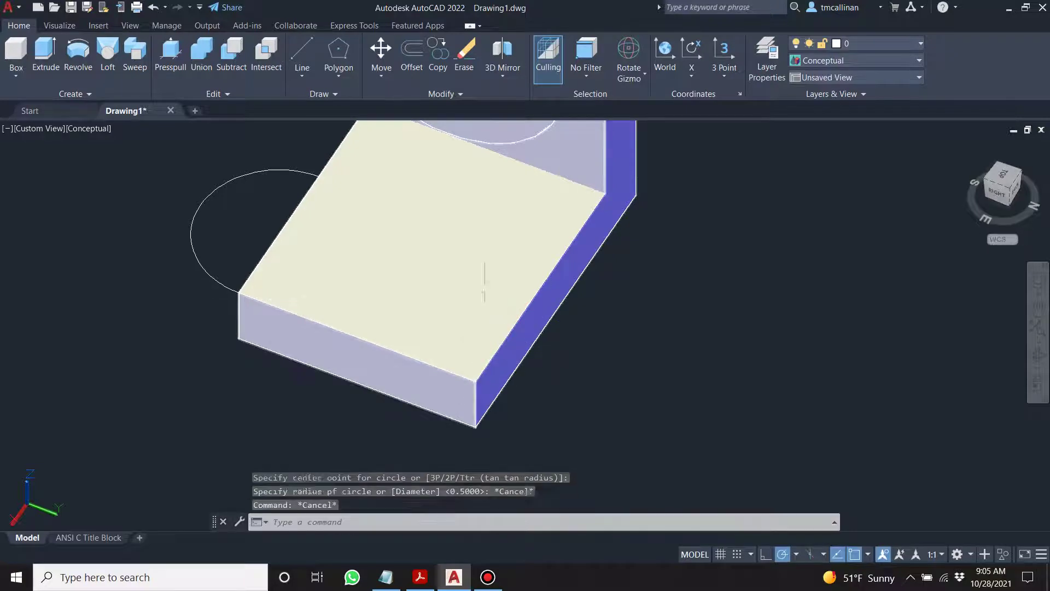
# Step: Draw a 0.5-radius circle at the base's right corner, then erase it
pyautogui.click(322, 93)
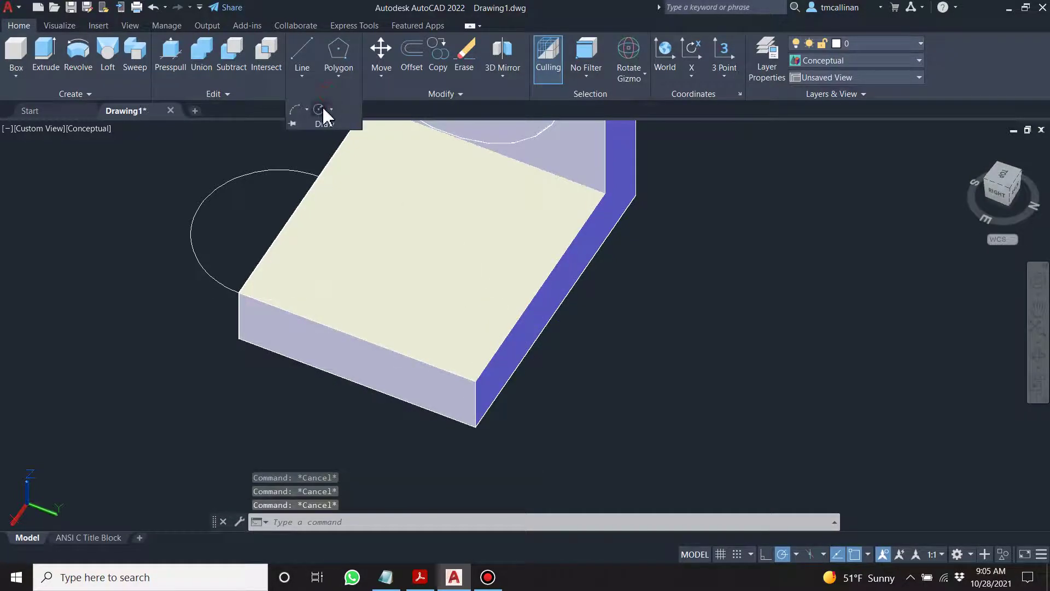
pyautogui.click(326, 117)
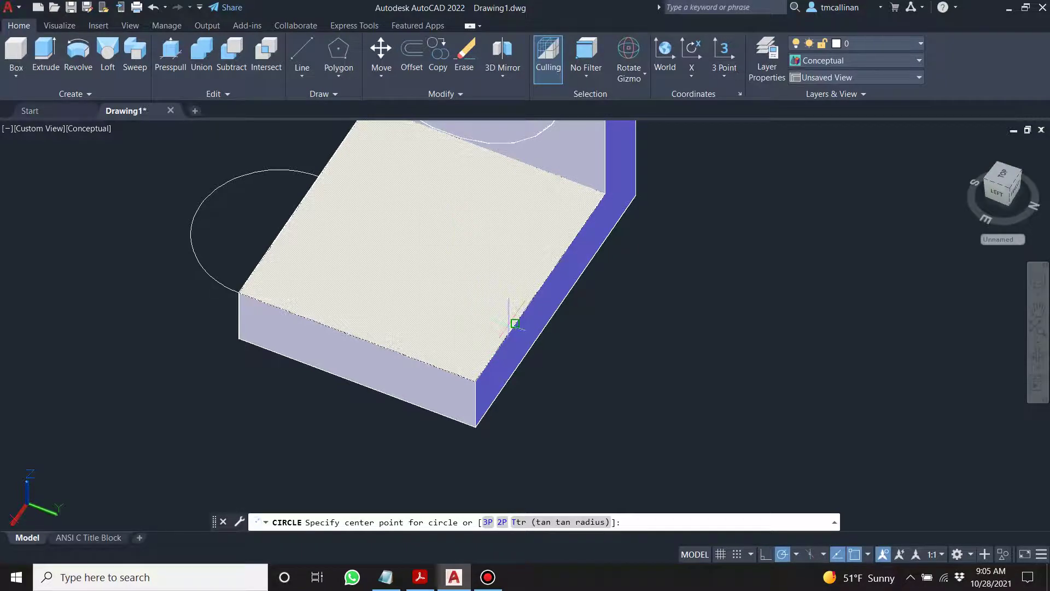
pyautogui.click(515, 322)
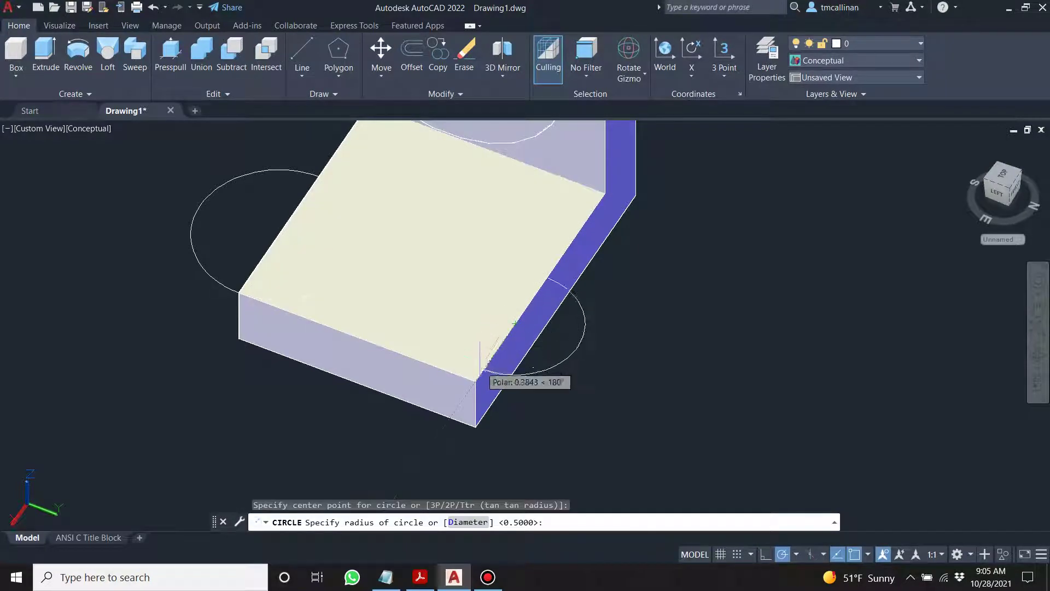
pyautogui.press('Escape')
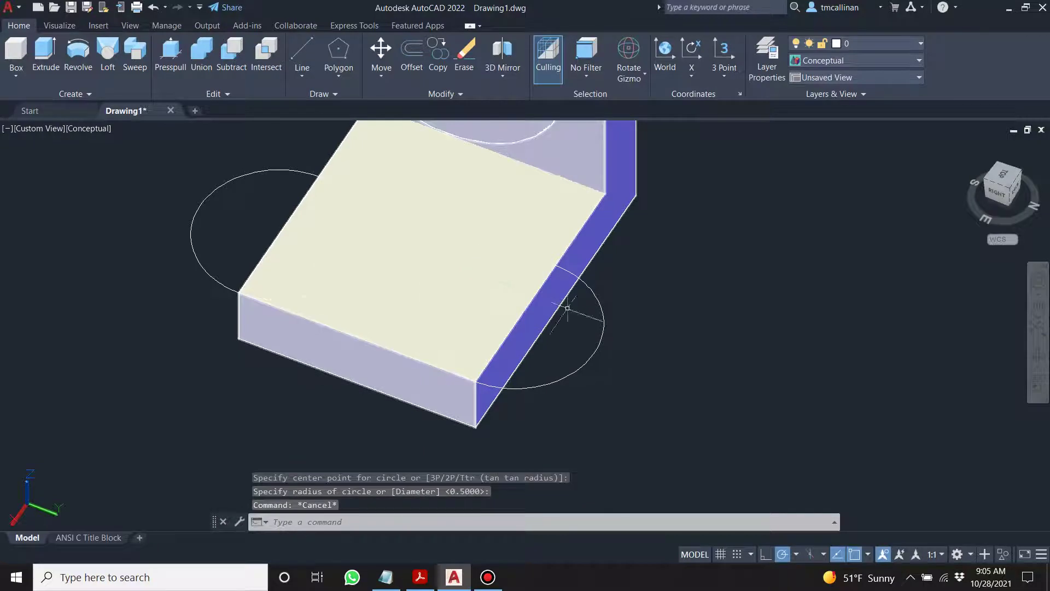
pyautogui.click(591, 293)
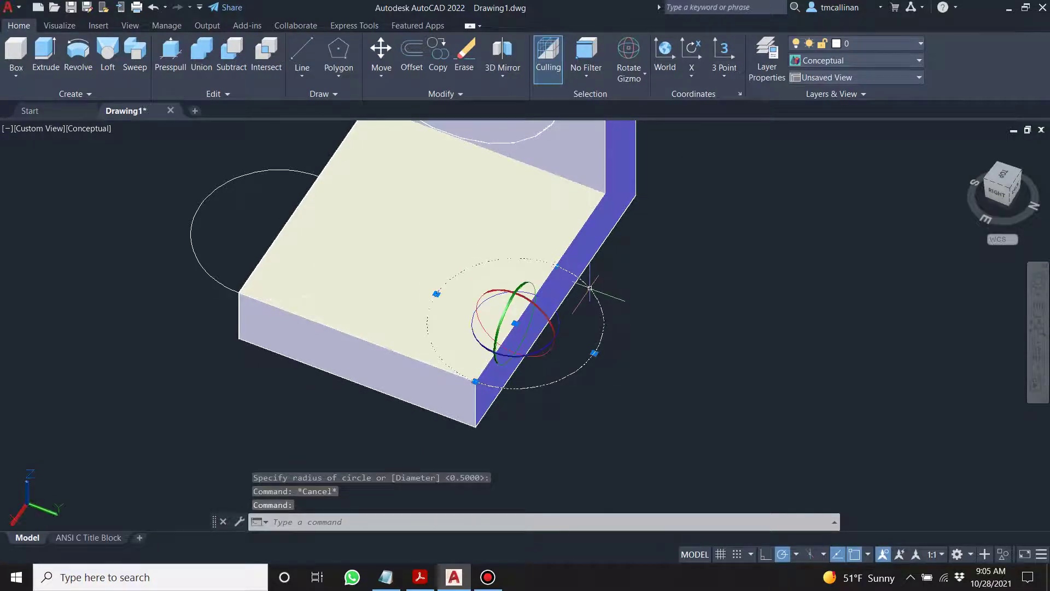
pyautogui.press('Delete')
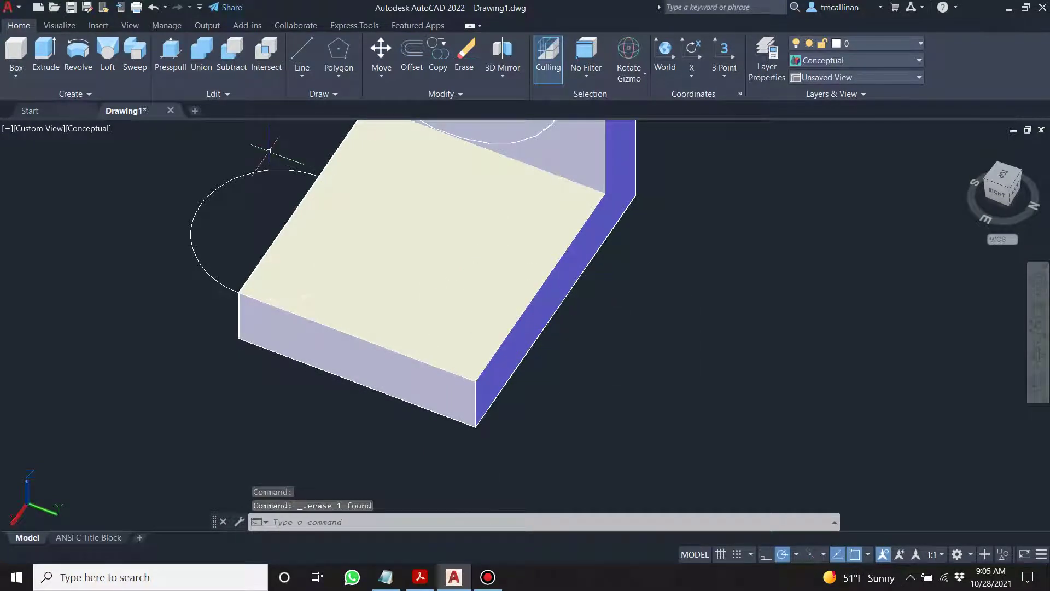
# Step: Copy the left-corner circle from its centre to the base plate's opposite corner
pyautogui.click(441, 54)
pyautogui.click(224, 179)
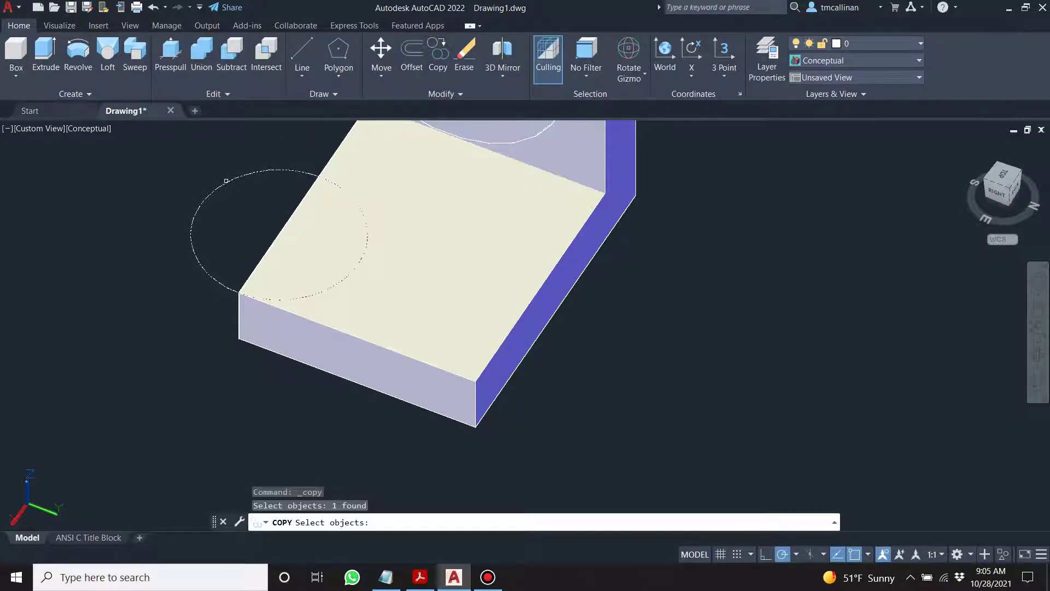
pyautogui.press('Return')
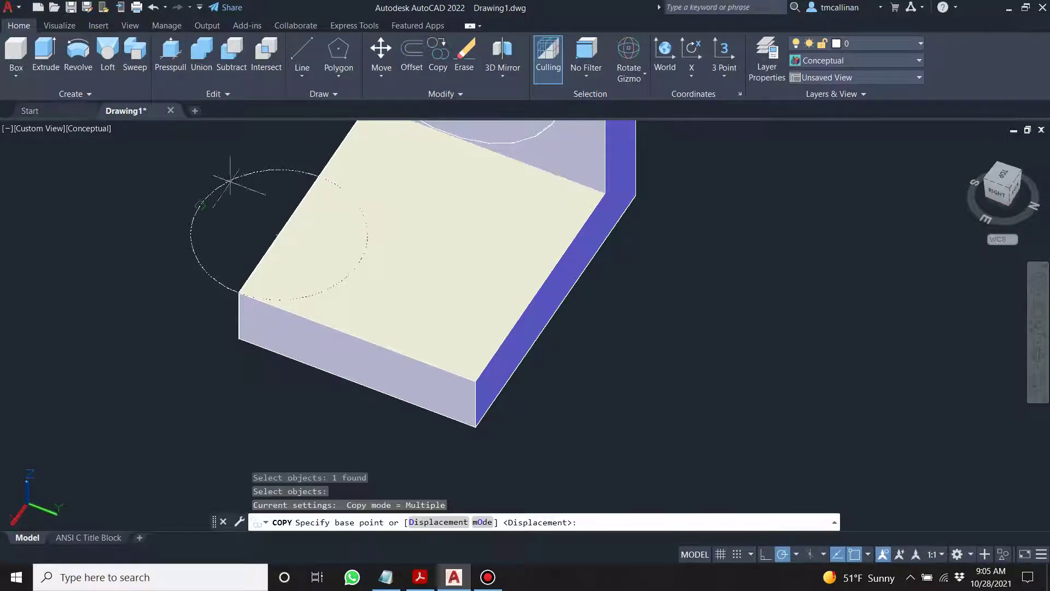
pyautogui.click(279, 234)
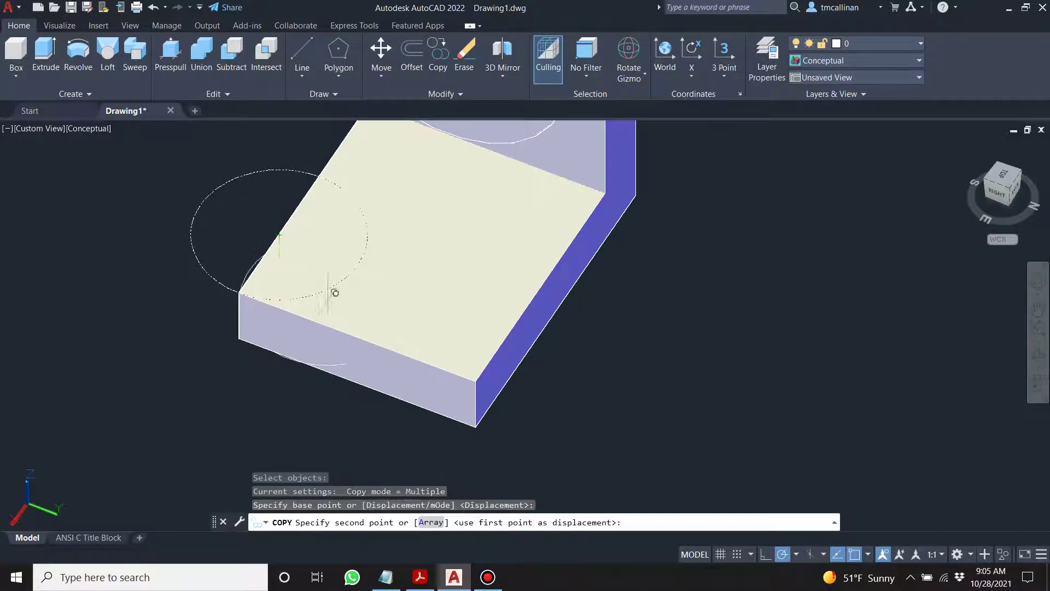
pyautogui.click(516, 323)
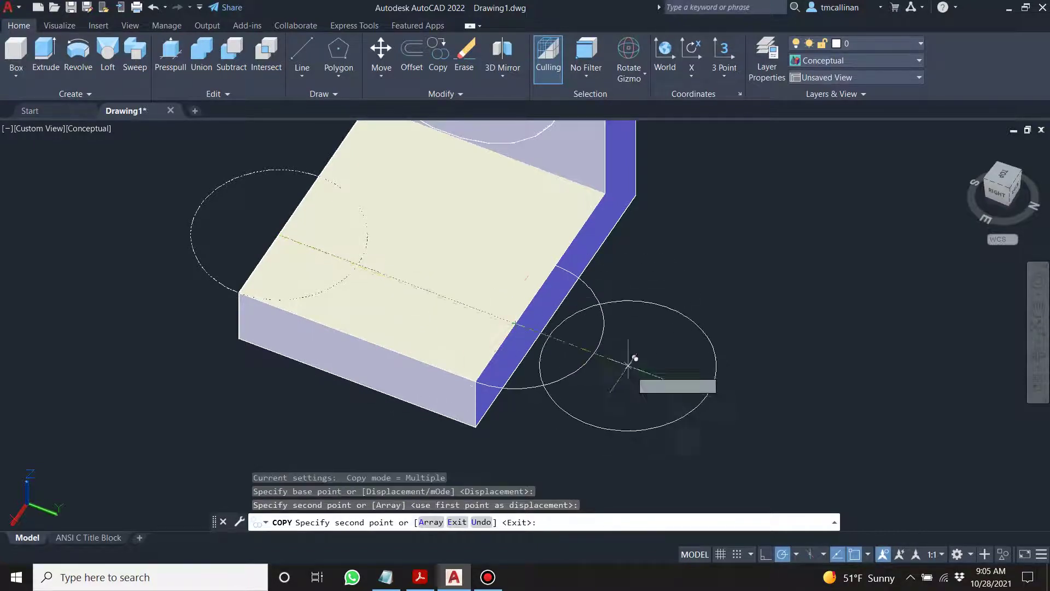
pyautogui.press('Escape')
pyautogui.keyDown('shift'); pyautogui.moveTo(328, 241); pyautogui.dragTo(470, 268, button='middle'); pyautogui.keyUp('shift')
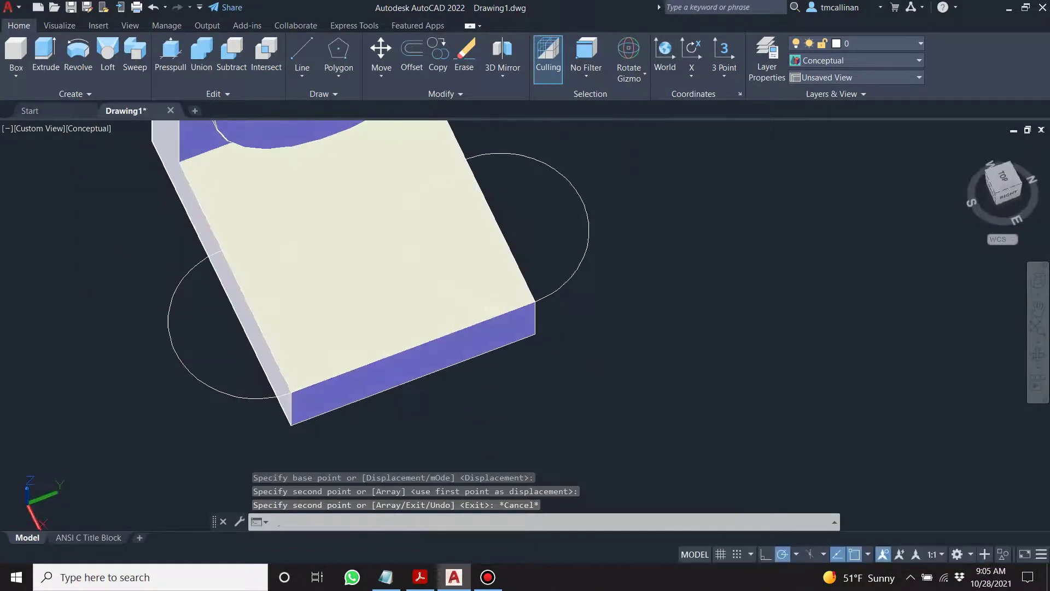
# Step: Extrude the lower-left and upper-right circles down to the base plate's bottom edge
pyautogui.click(47, 56)
pyautogui.click(188, 370)
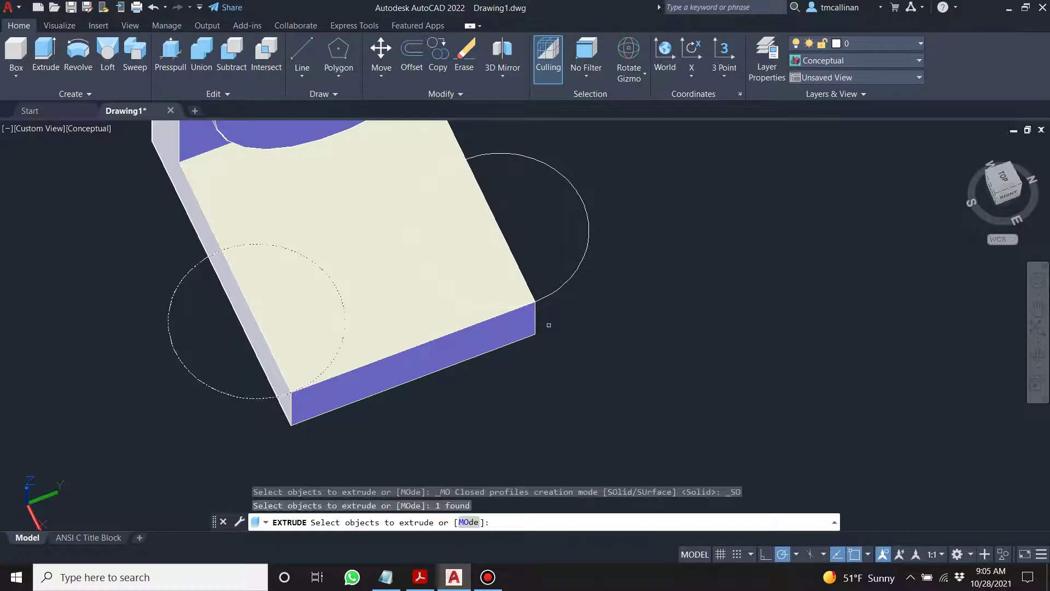
pyautogui.click(562, 289)
pyautogui.press('Return')
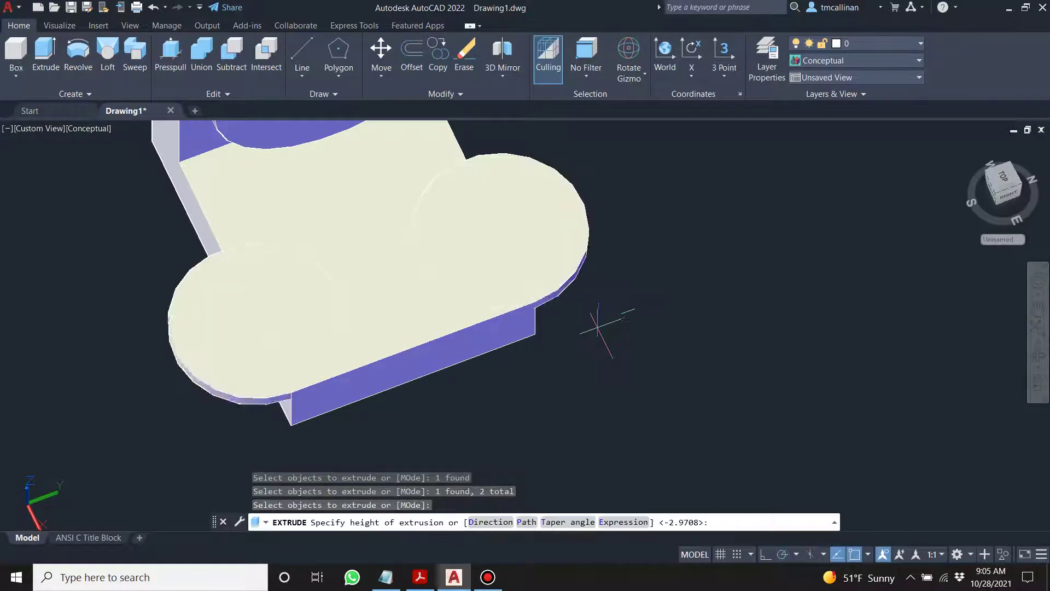
pyautogui.moveTo(586, 355); pyautogui.dragTo(558, 251, button='middle')
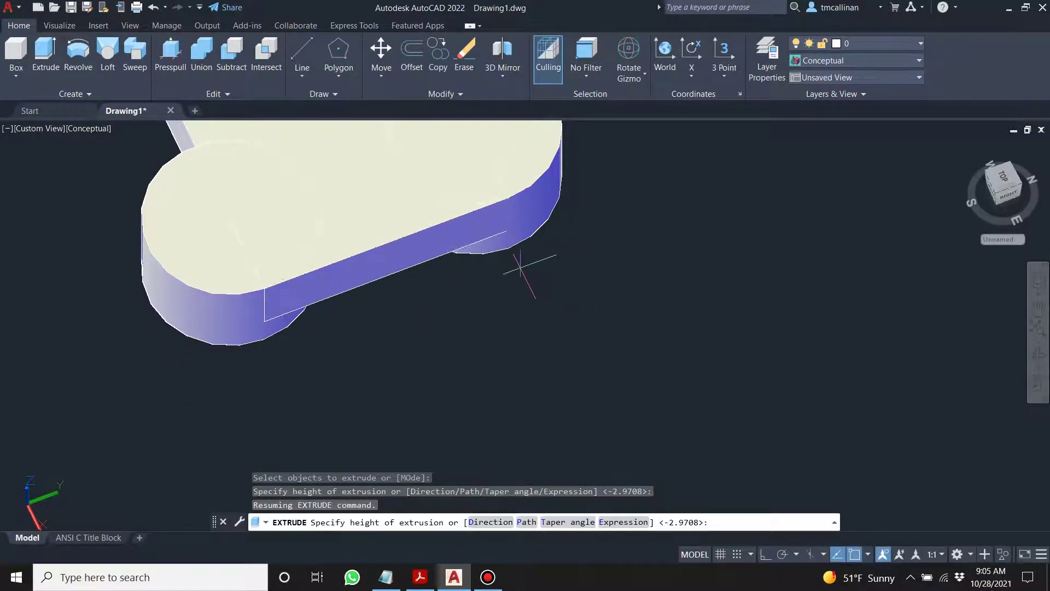
pyautogui.scroll(4, 515, 239)
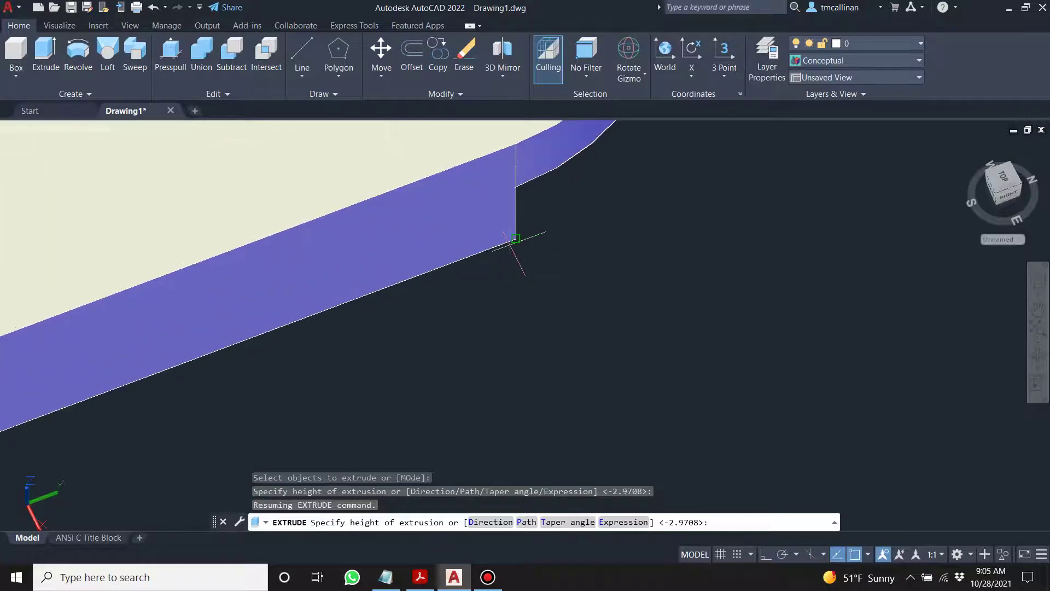
pyautogui.press('Escape')
pyautogui.scroll(-5, 399, 264)
# Step: Erase the upper-right profile circle, then undo the erase and deselect it
pyautogui.press('Escape')
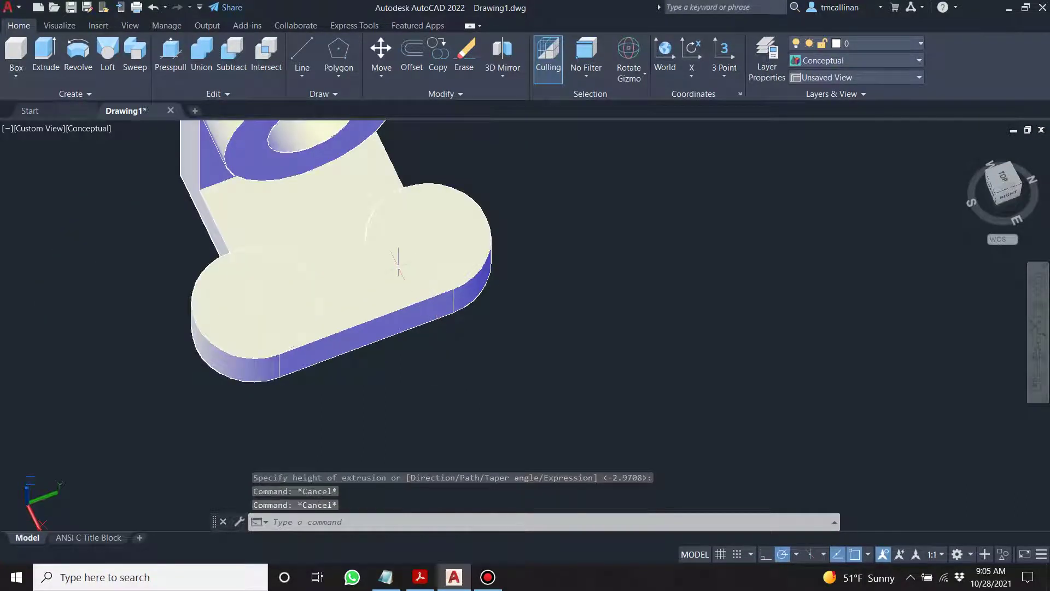
pyautogui.click(368, 243)
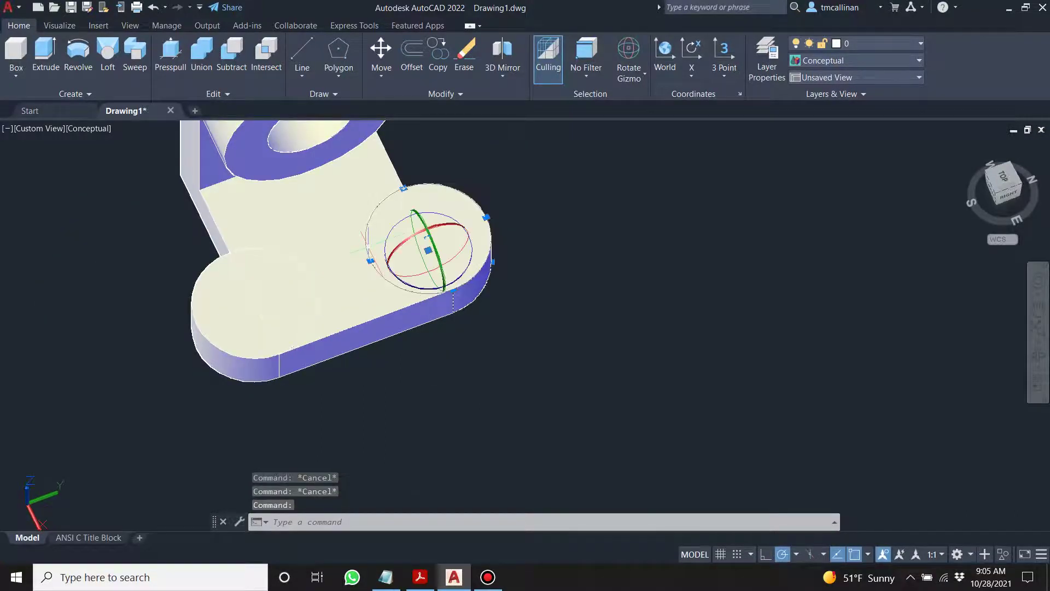
pyautogui.press('Delete')
pyautogui.hotkey('ctrl', 'z')
pyautogui.press('Escape')
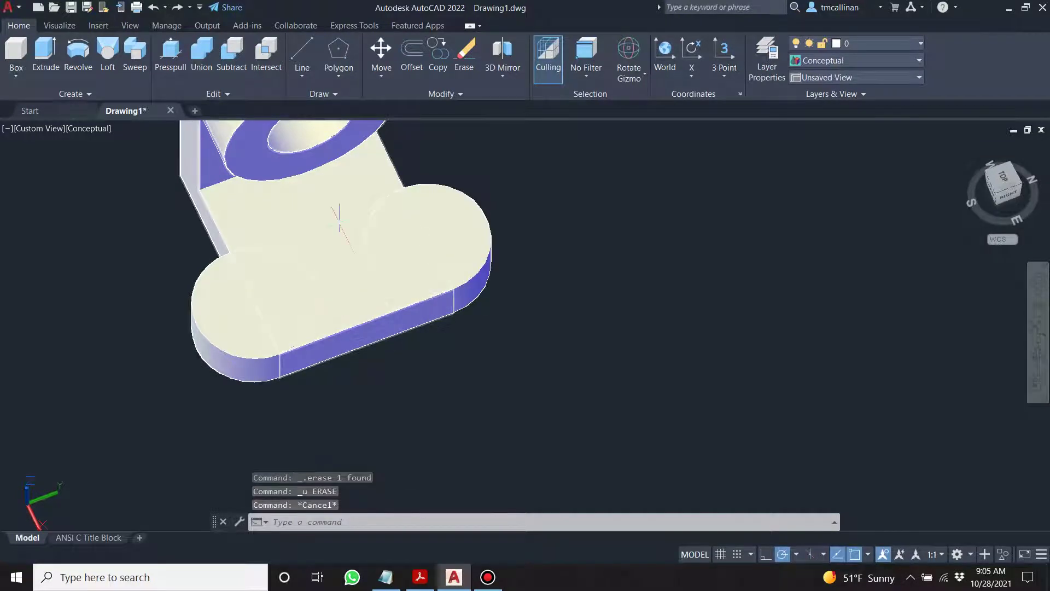
# Step: Union the base plate, upright, boss and end discs by window-selecting all six solids
pyautogui.click(201, 49)
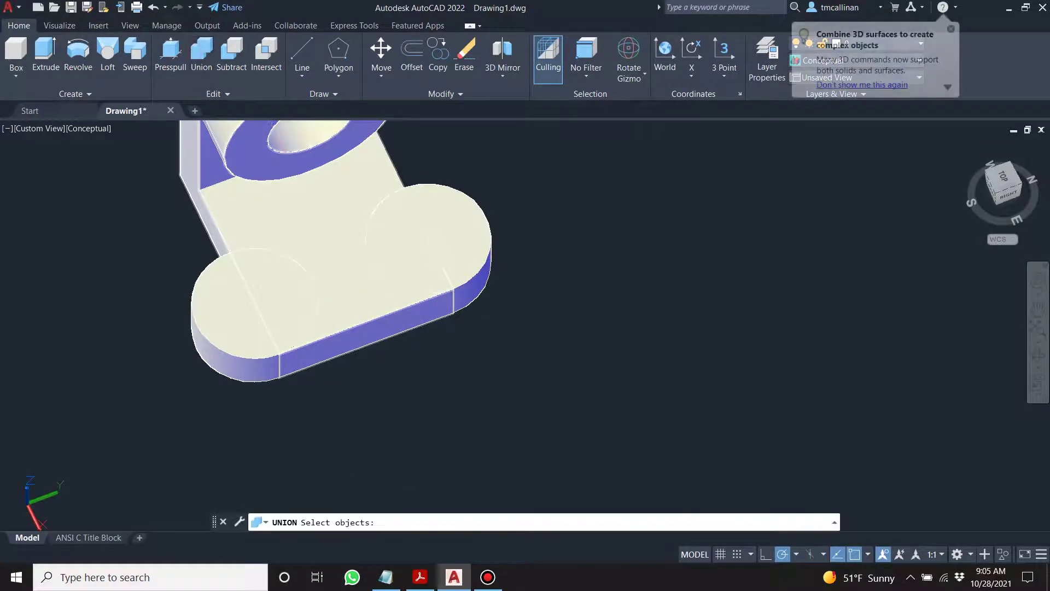
pyautogui.scroll(-3, 380, 342)
pyautogui.scroll(1, 350, 339)
pyautogui.click(218, 200)
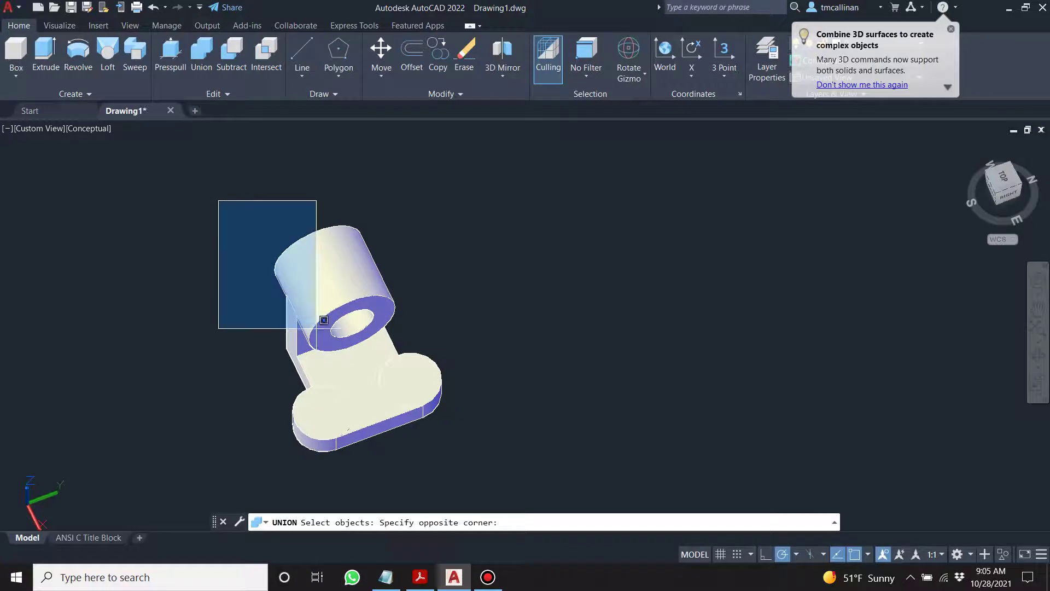
pyautogui.click(535, 487)
pyautogui.press('Return')
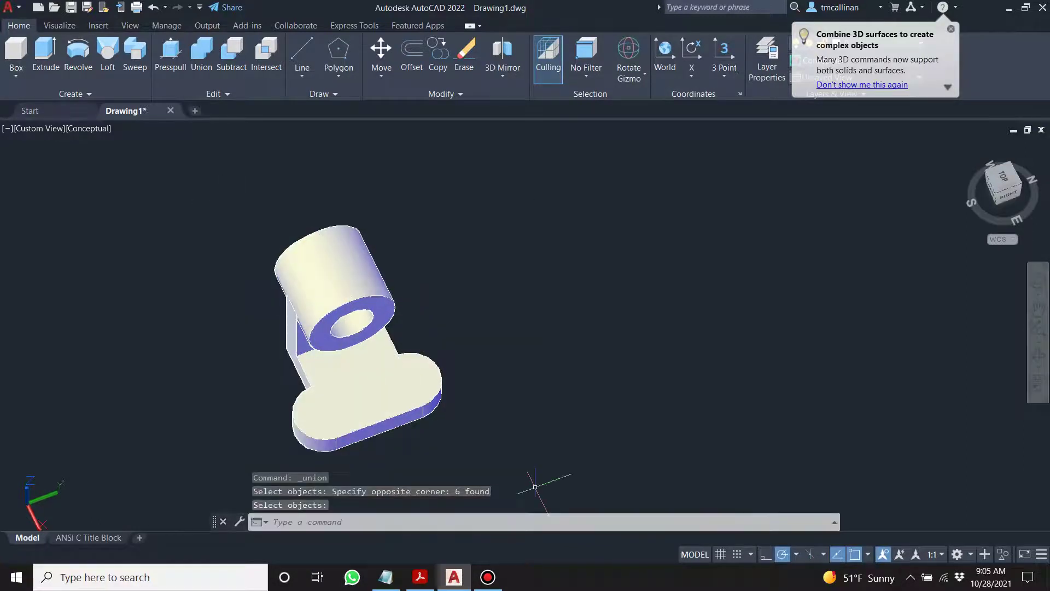
pyautogui.scroll(5, 334, 415)
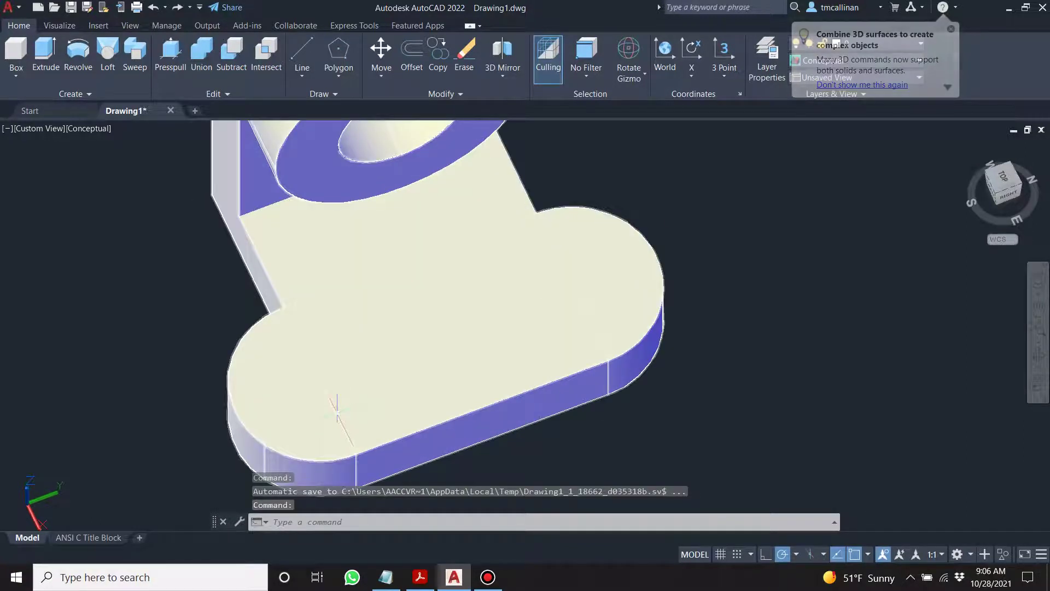
pyautogui.press('Escape')
# Step: Window-select and erase the leftover cylinder at the base's left rounded end
pyautogui.scroll(-2, 308, 376)
pyautogui.click(243, 305)
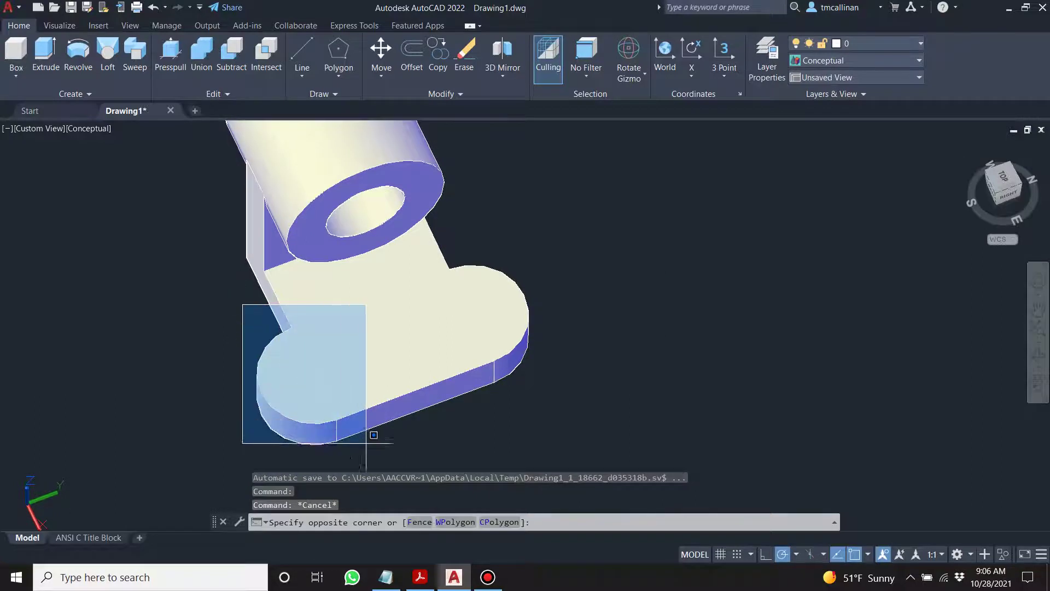
pyautogui.click(397, 452)
pyautogui.press('Delete')
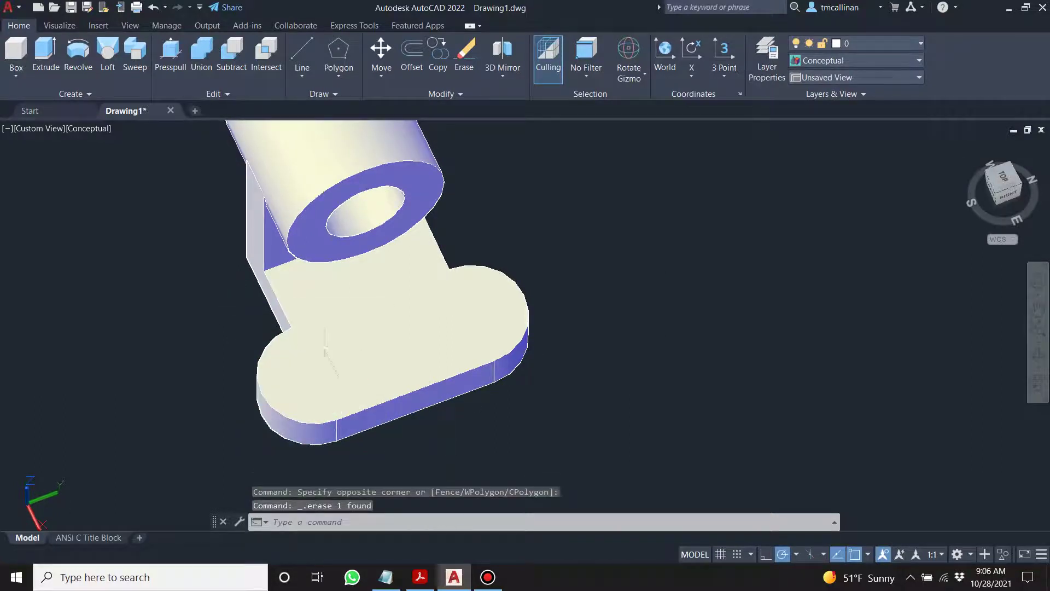
# Step: Box-select the stray circle on the base and delete it
pyautogui.click(197, 261)
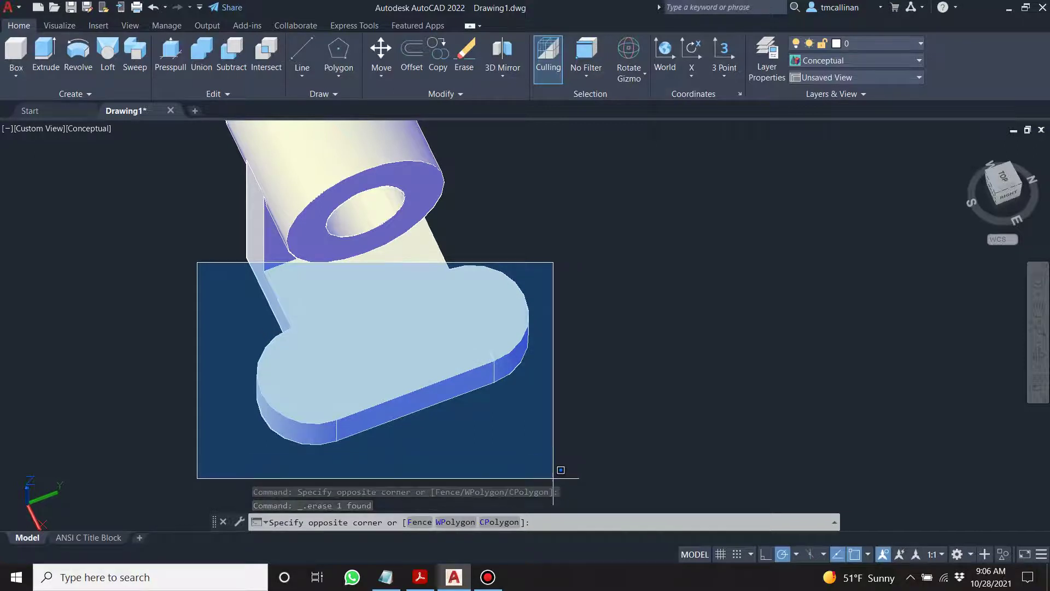
pyautogui.scroll(-2, 541, 442)
pyautogui.press('Escape')
pyautogui.click(628, 441)
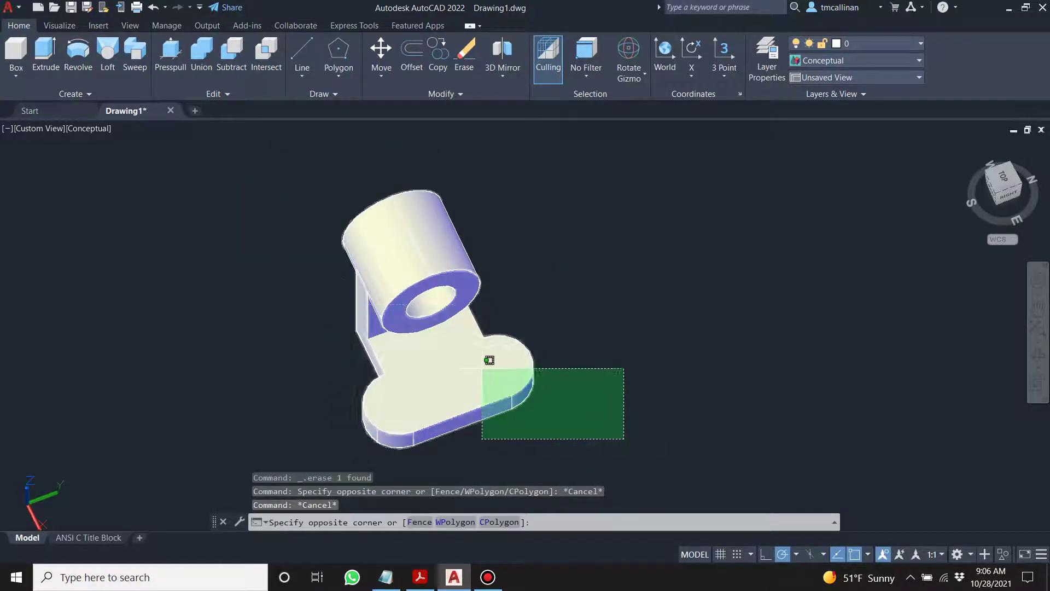
pyautogui.press('Escape')
pyautogui.click(312, 317)
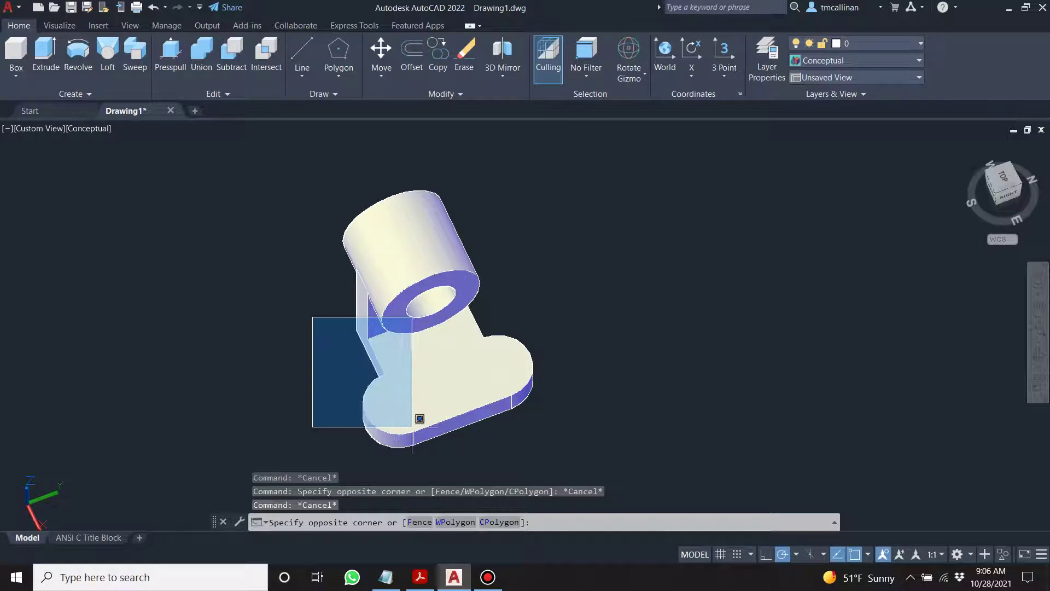
pyautogui.click(586, 462)
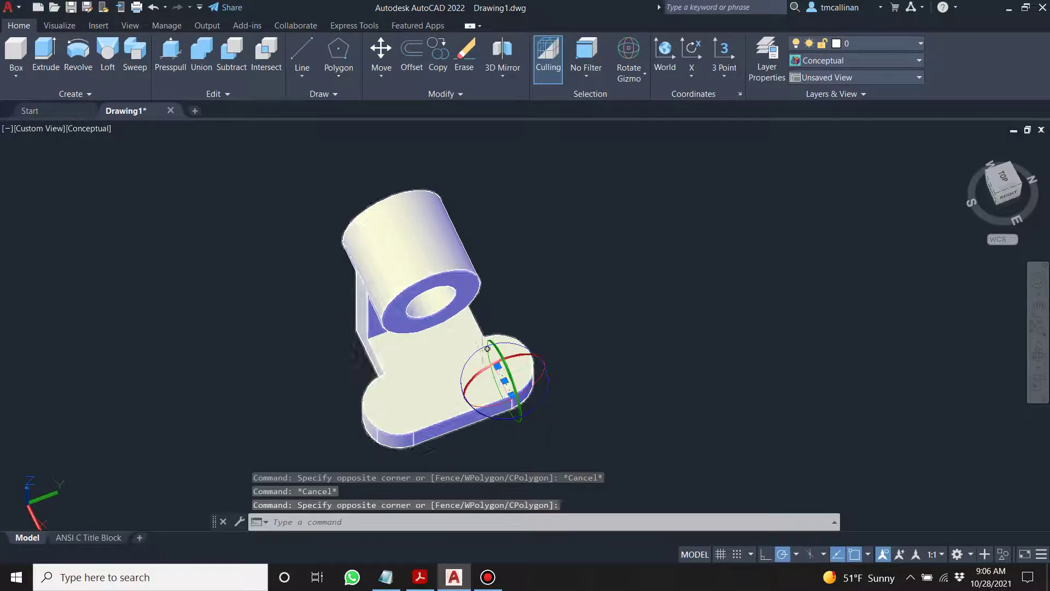
pyautogui.scroll(2, 504, 380)
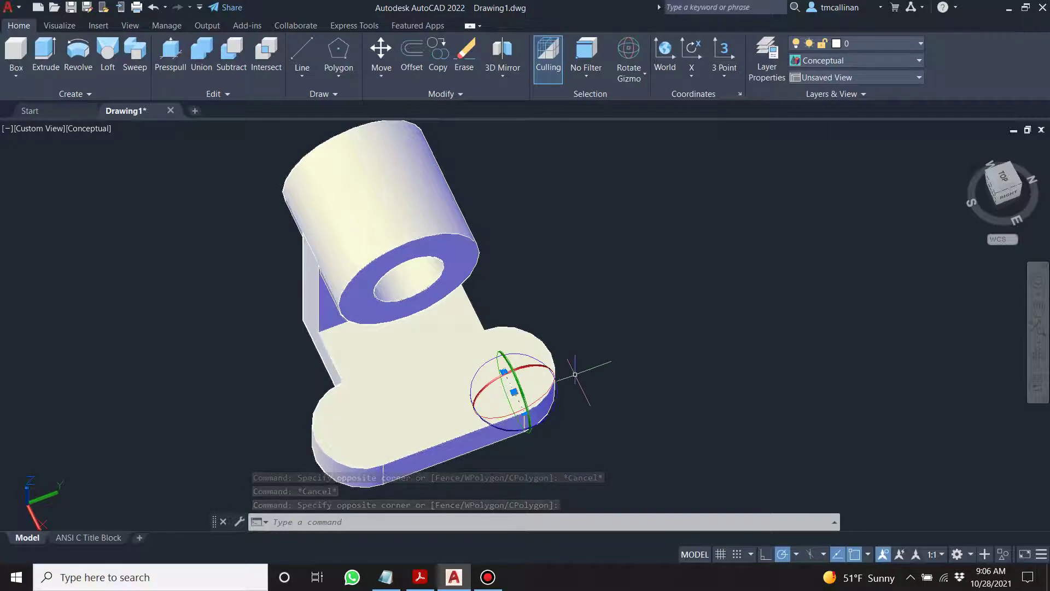
pyautogui.press('Delete')
pyautogui.scroll(-2, 567, 359)
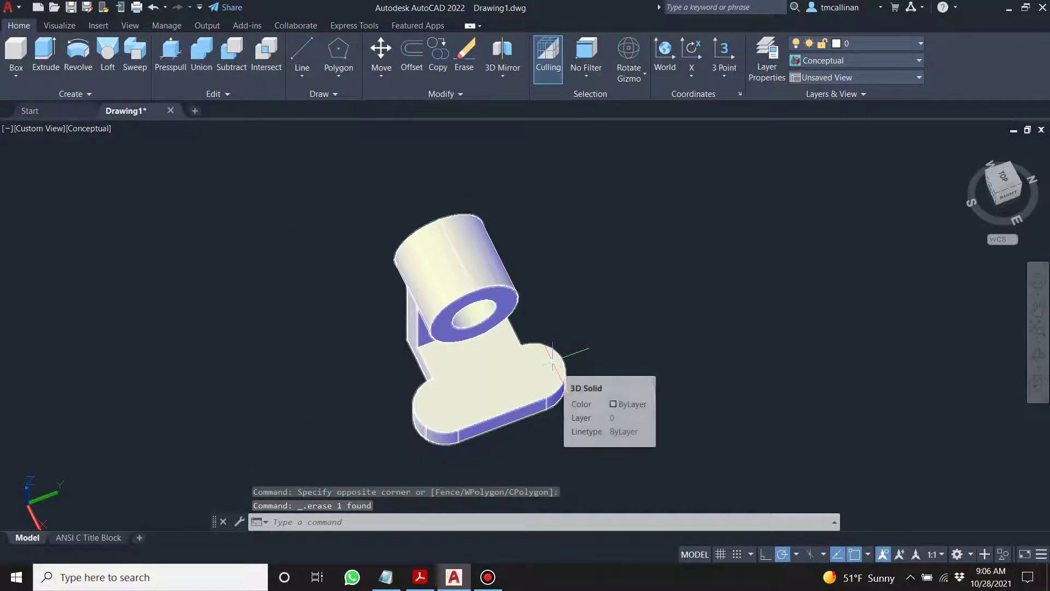
pyautogui.scroll(2, 419, 401)
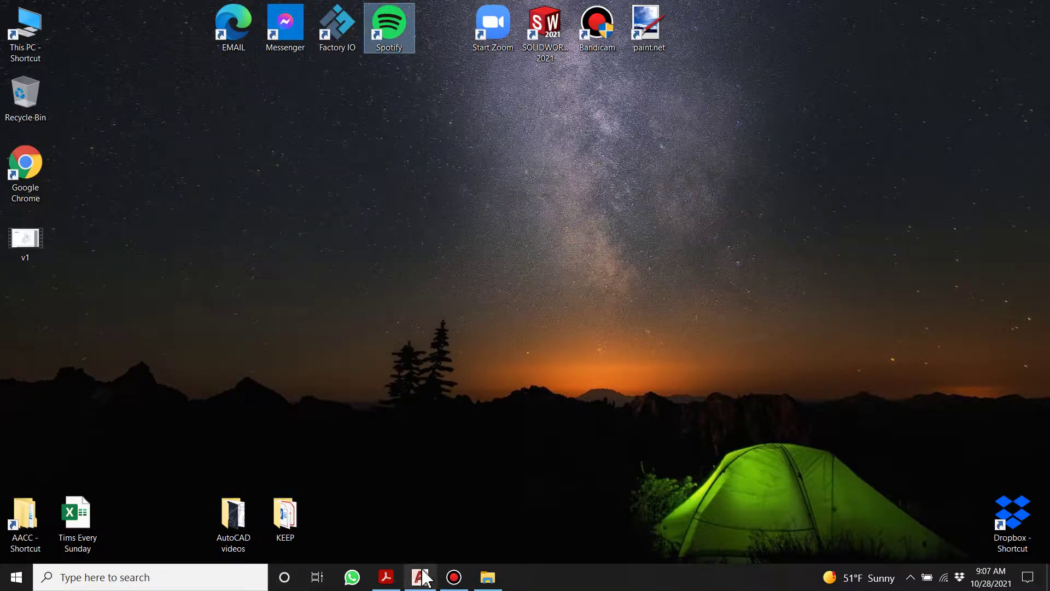
# Step: Check the Example 19 reference PDF, hide the screen recorder, and return to AutoCAD
pyautogui.click(420, 577)
pyautogui.hotkey('alt', 'Tab')
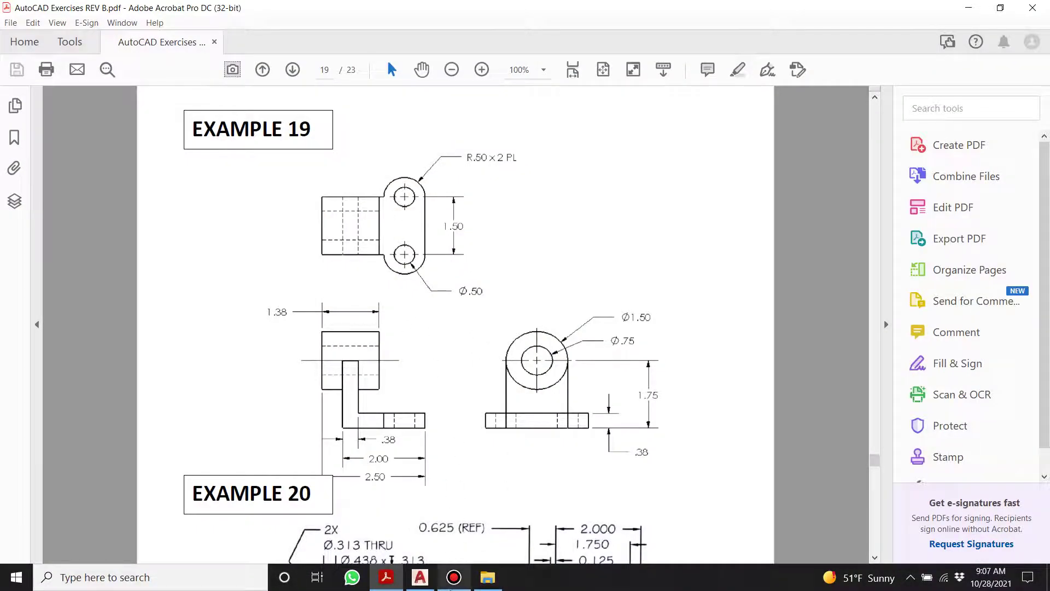
pyautogui.click(454, 577)
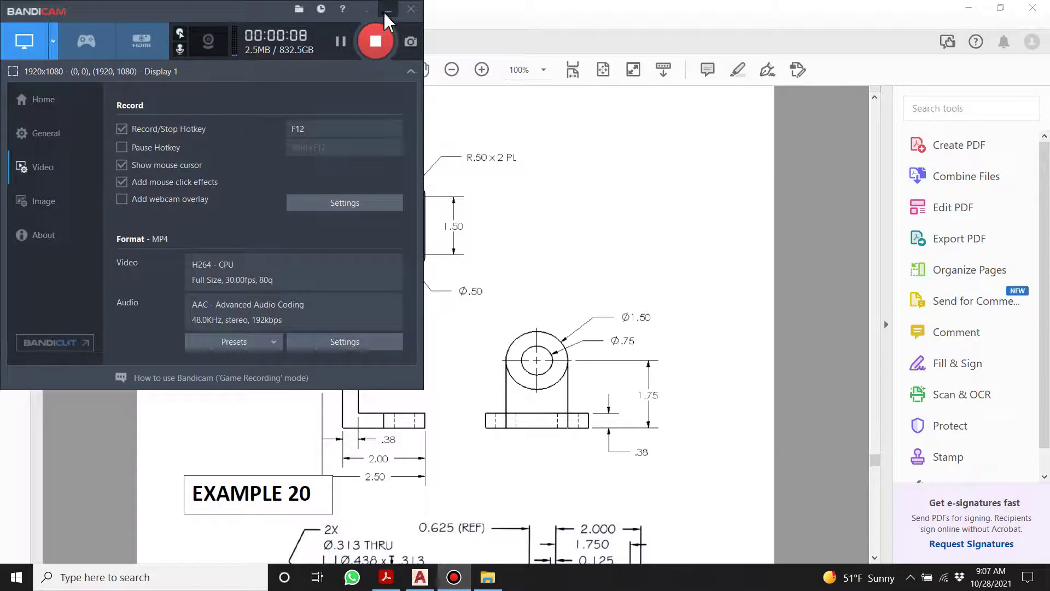
pyautogui.click(386, 7)
pyautogui.click(420, 579)
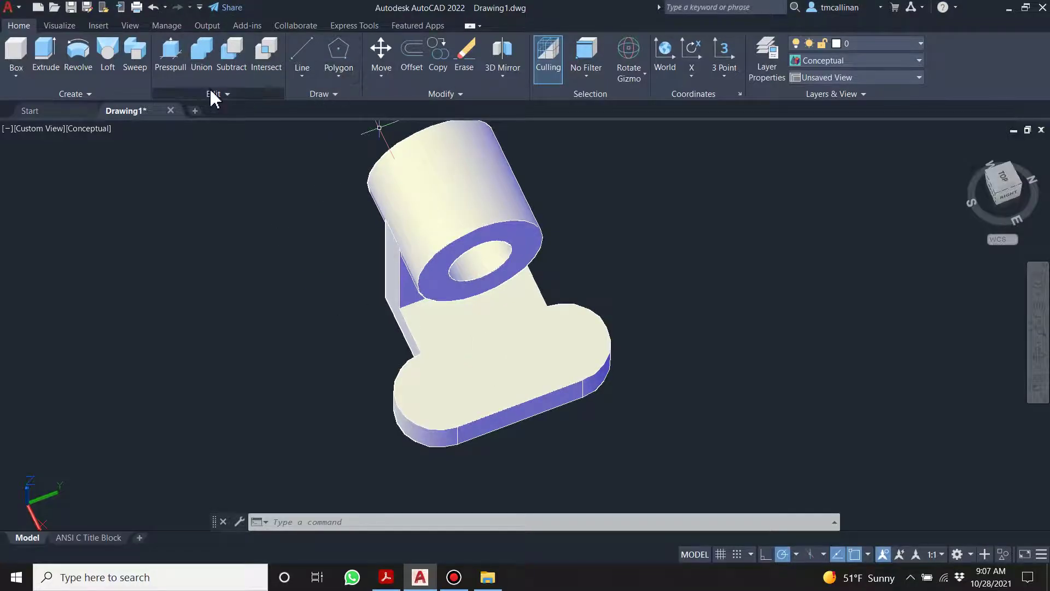
# Step: Draw a 0.5-diameter circle centred on the base's left rounded end
pyautogui.click(313, 98)
pyautogui.click(315, 107)
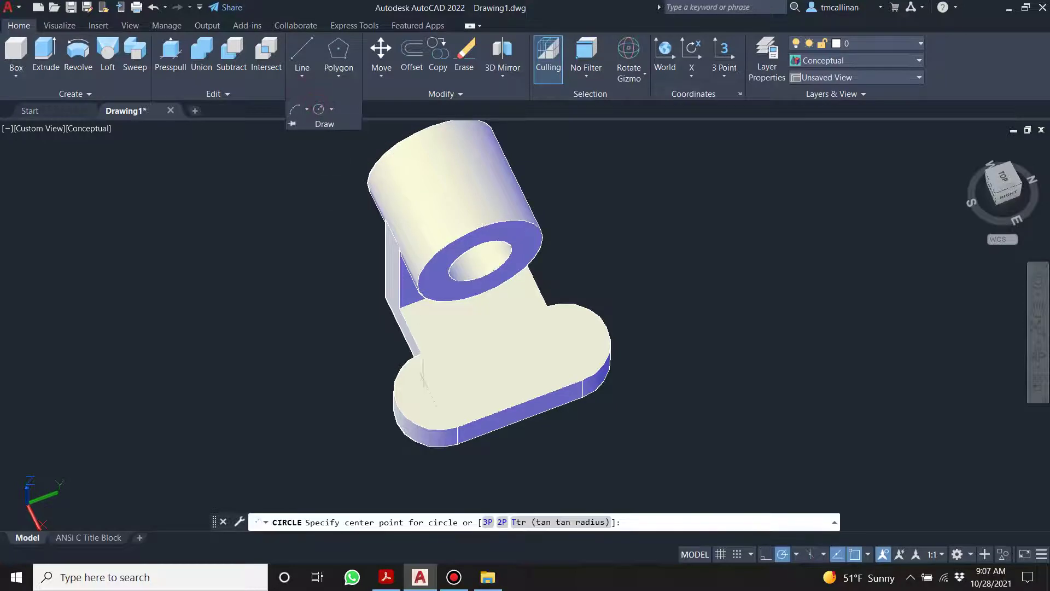
pyautogui.scroll(2, 420, 415)
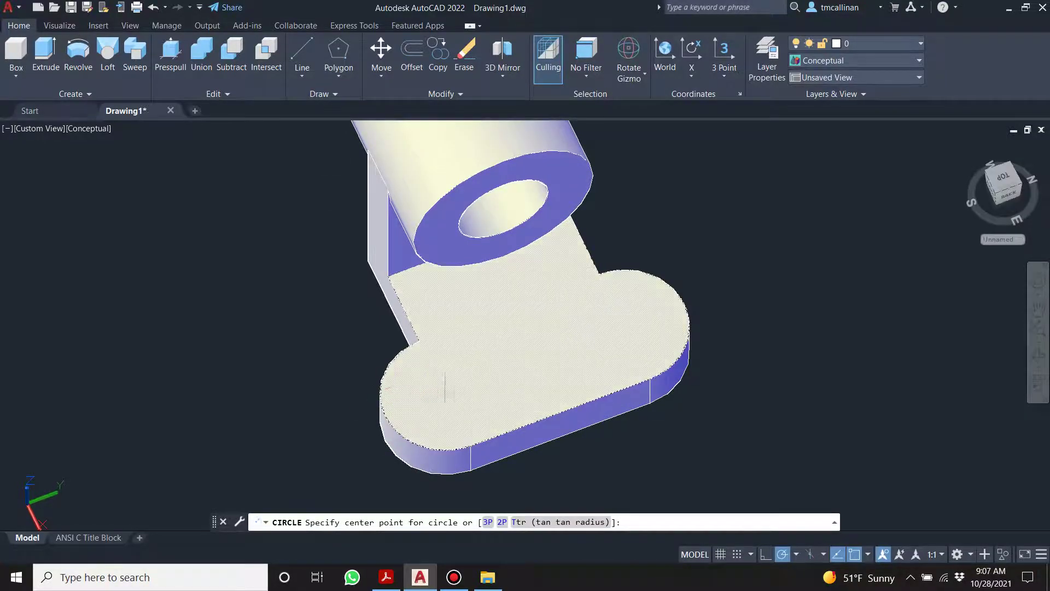
pyautogui.click(444, 394)
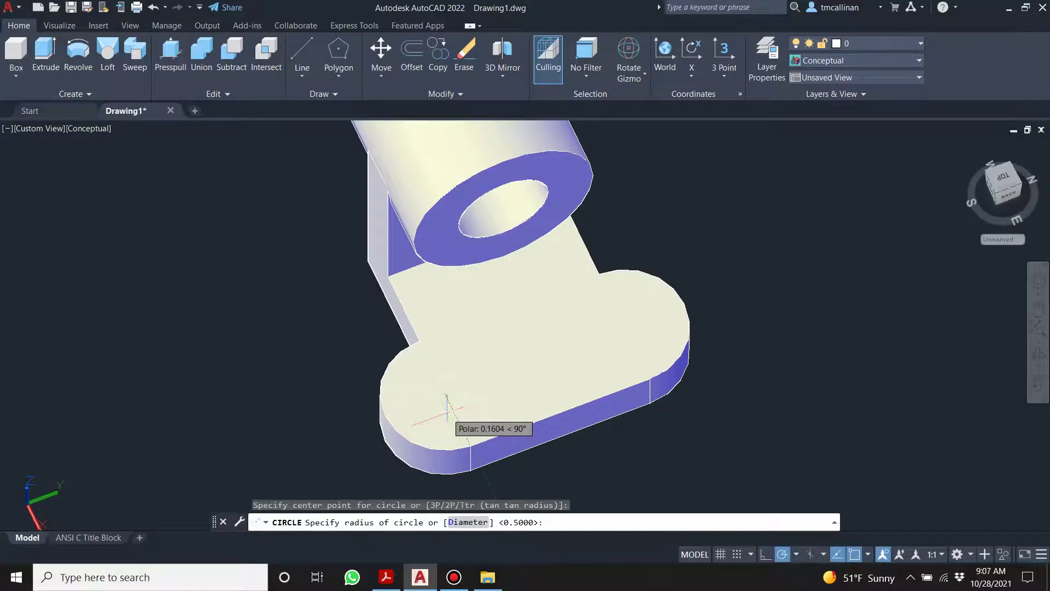
pyautogui.write('D')
pyautogui.press('Return')
pyautogui.press('Return')
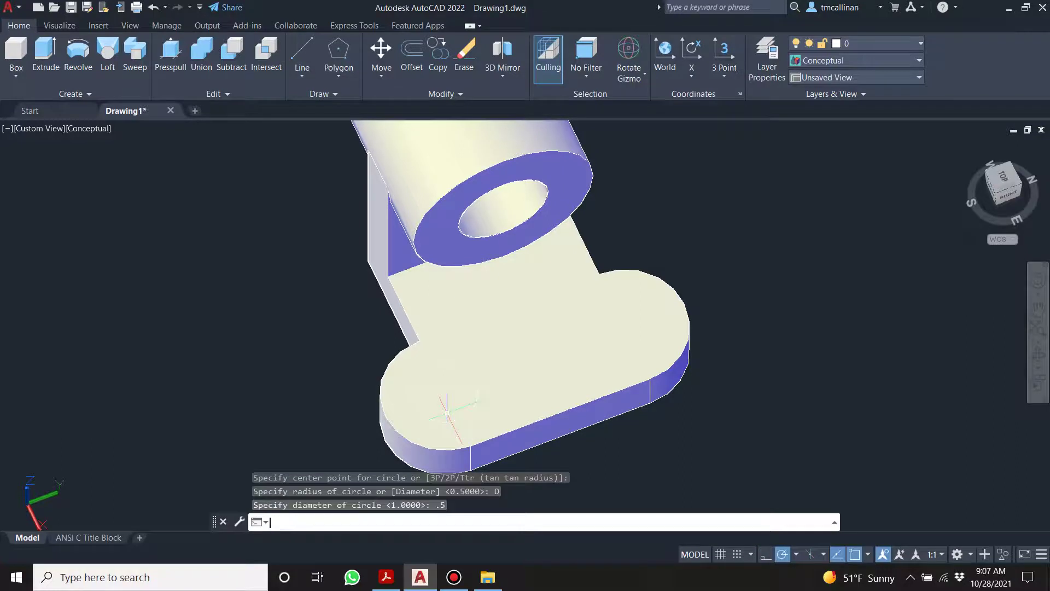
# Step: Draw a 0.25-radius circle centred on the base's right rounded end
pyautogui.click(315, 93)
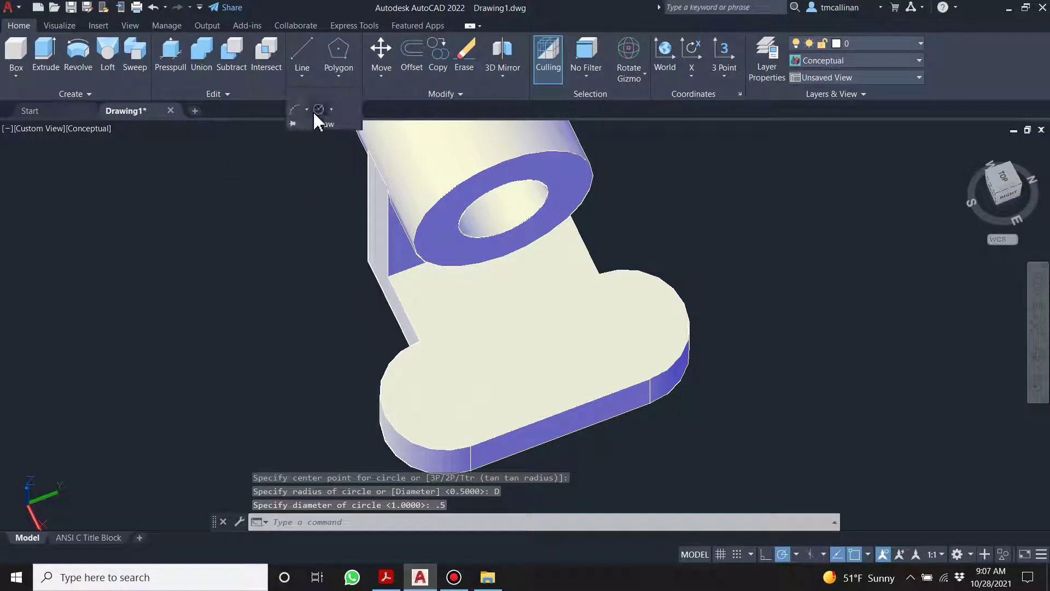
pyautogui.click(314, 108)
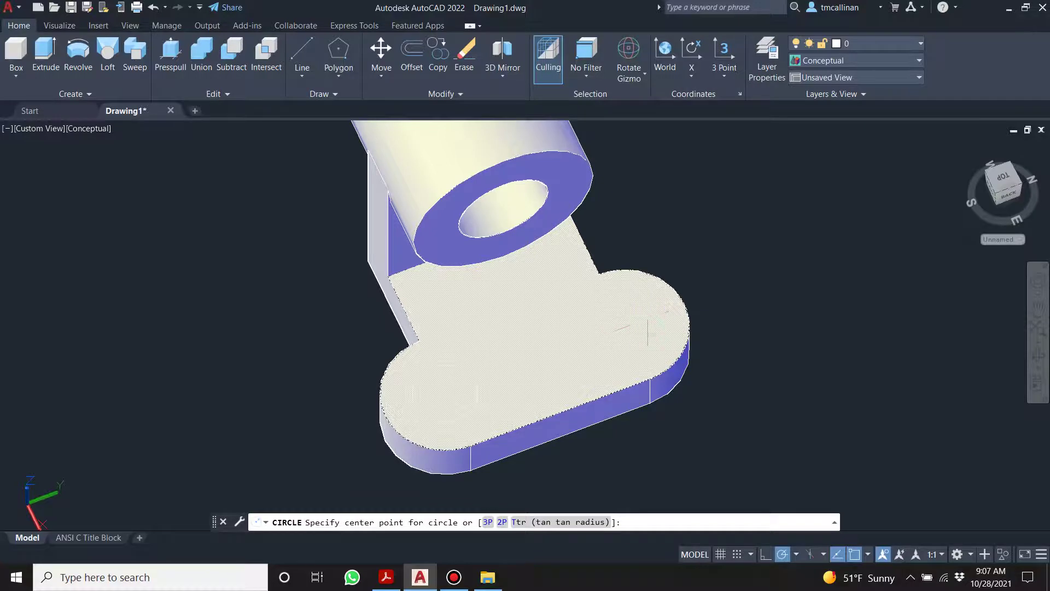
pyautogui.click(624, 326)
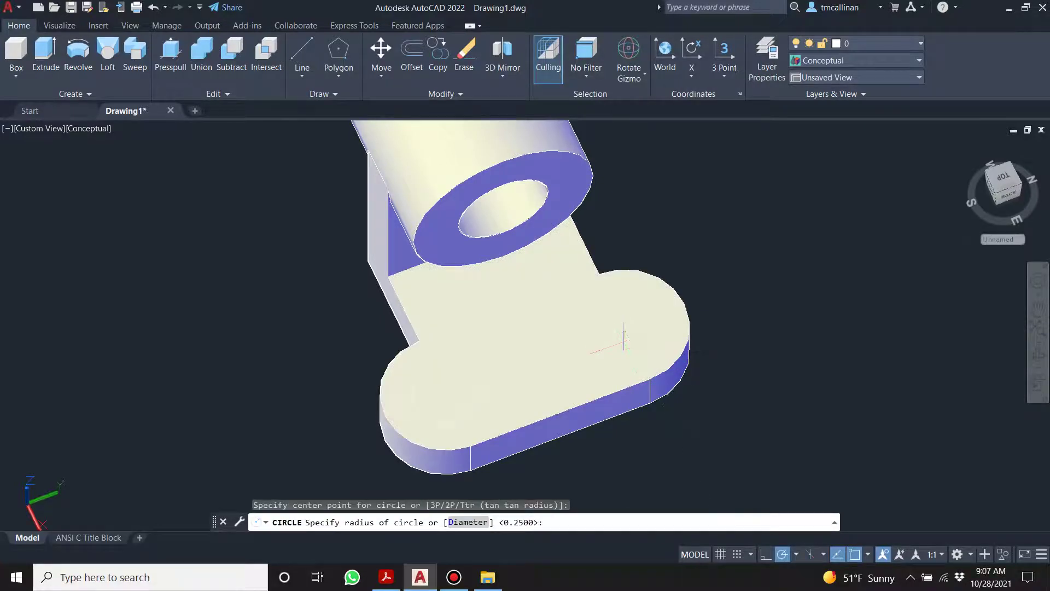
pyautogui.press('Return')
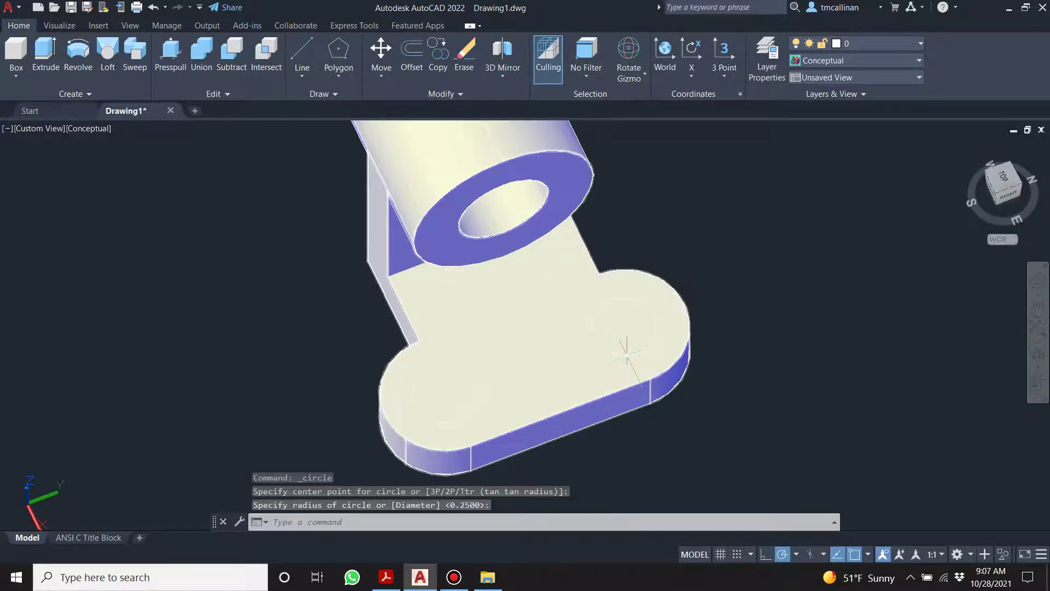
pyautogui.press('Escape')
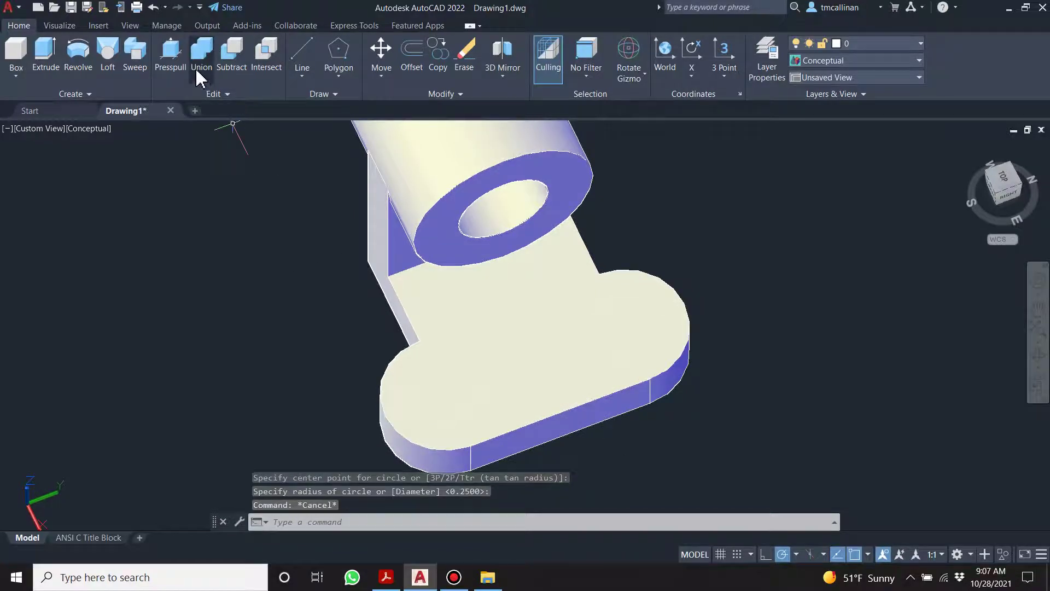
pyautogui.click(171, 52)
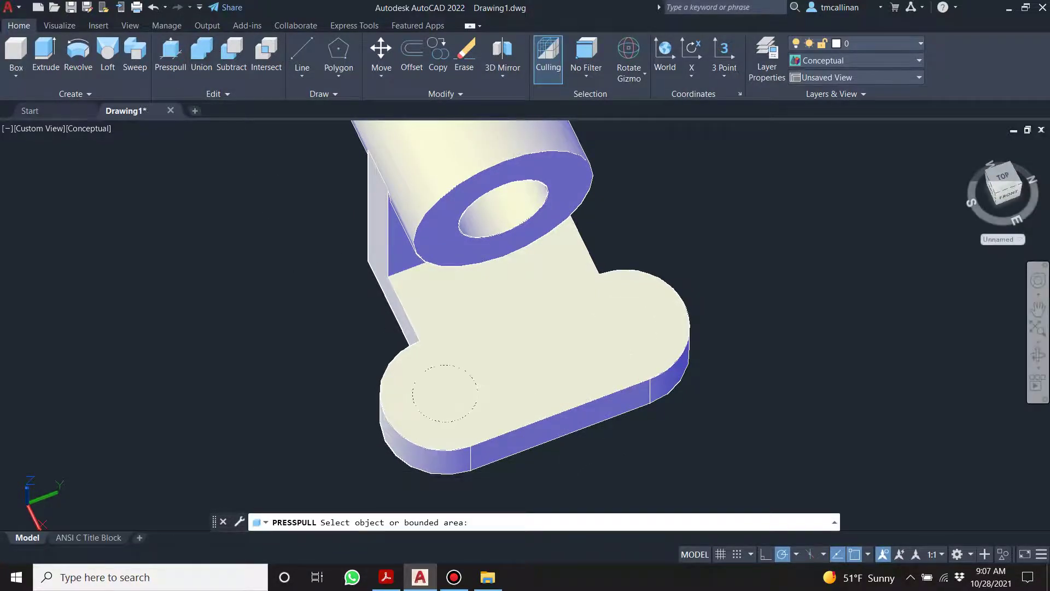
# Step: Press-pull the left circle downward into a cylinder, abandoning a stray extrusion on the base face
pyautogui.click(475, 383)
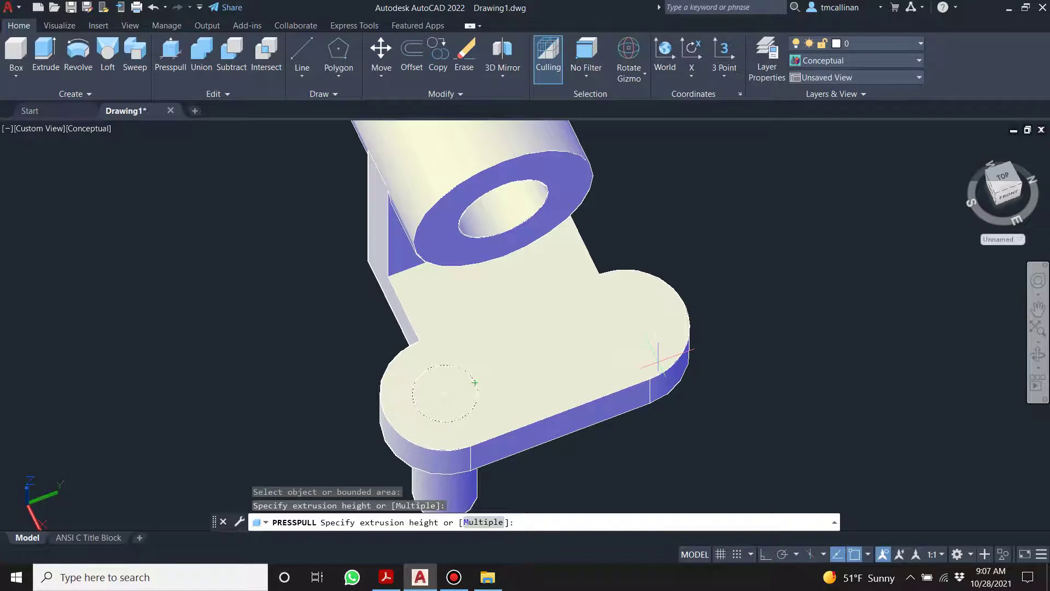
pyautogui.click(474, 382)
pyautogui.click(1002, 176)
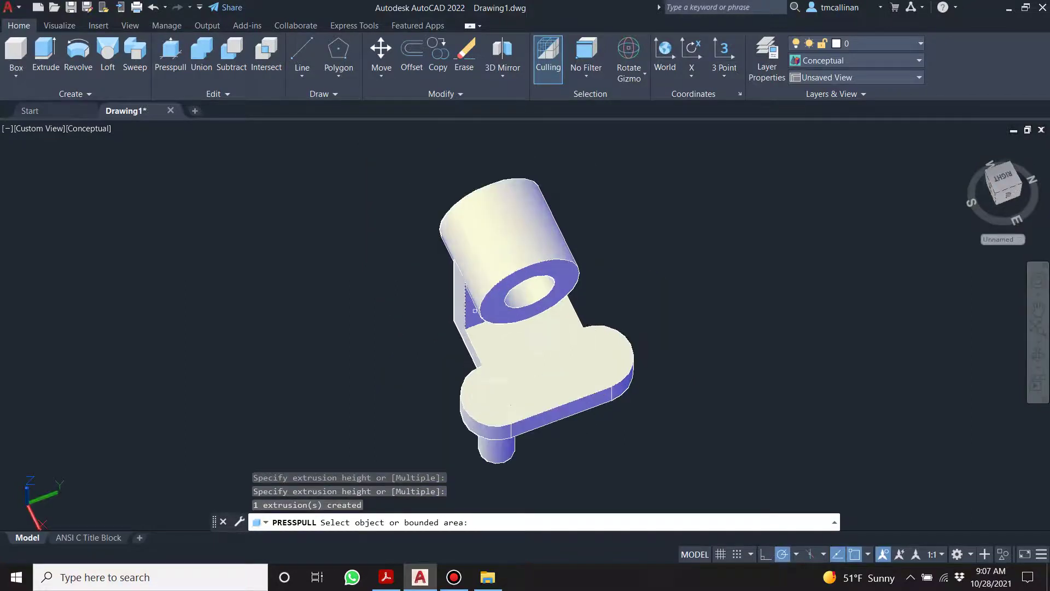
pyautogui.click(176, 69)
pyautogui.click(617, 354)
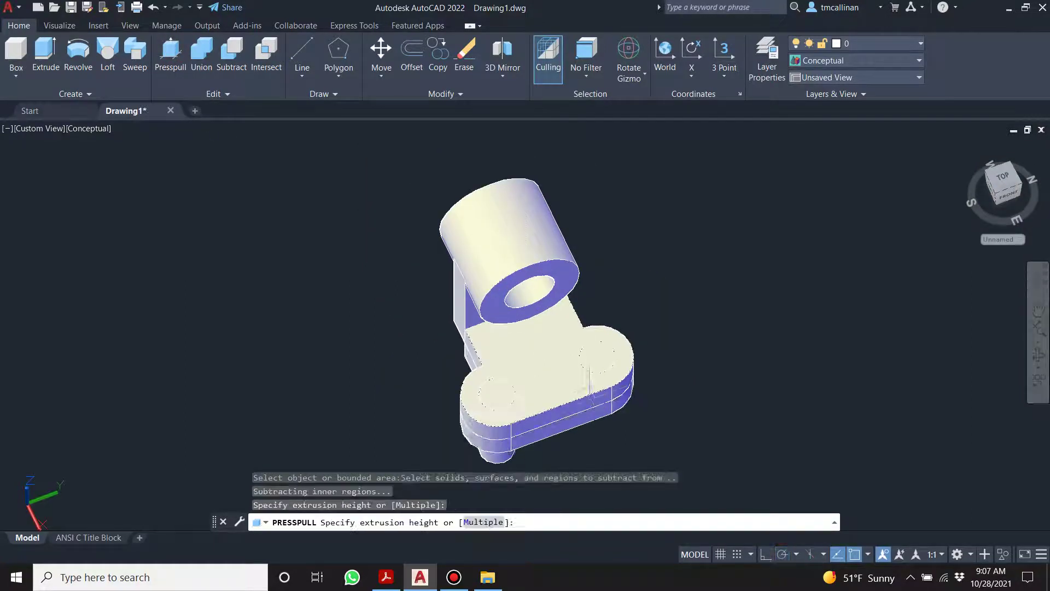
pyautogui.press('Escape')
pyautogui.press('Return')
pyautogui.scroll(3, 617, 355)
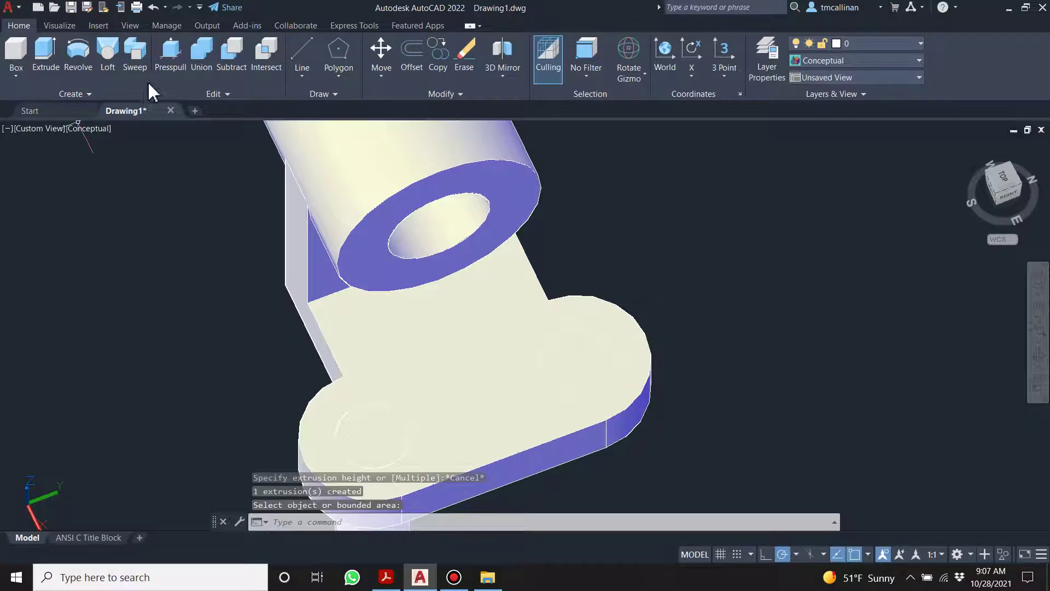
# Step: Press-pull the right circle downward into a second cylinder and orbit to inspect both
pyautogui.click(169, 58)
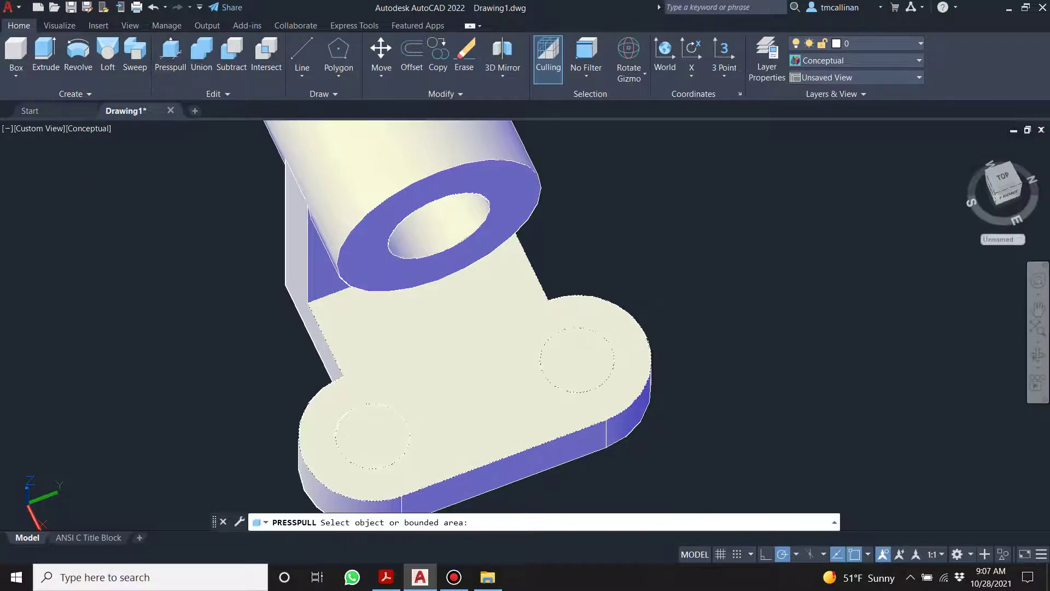
pyautogui.click(545, 371)
pyautogui.click(626, 460)
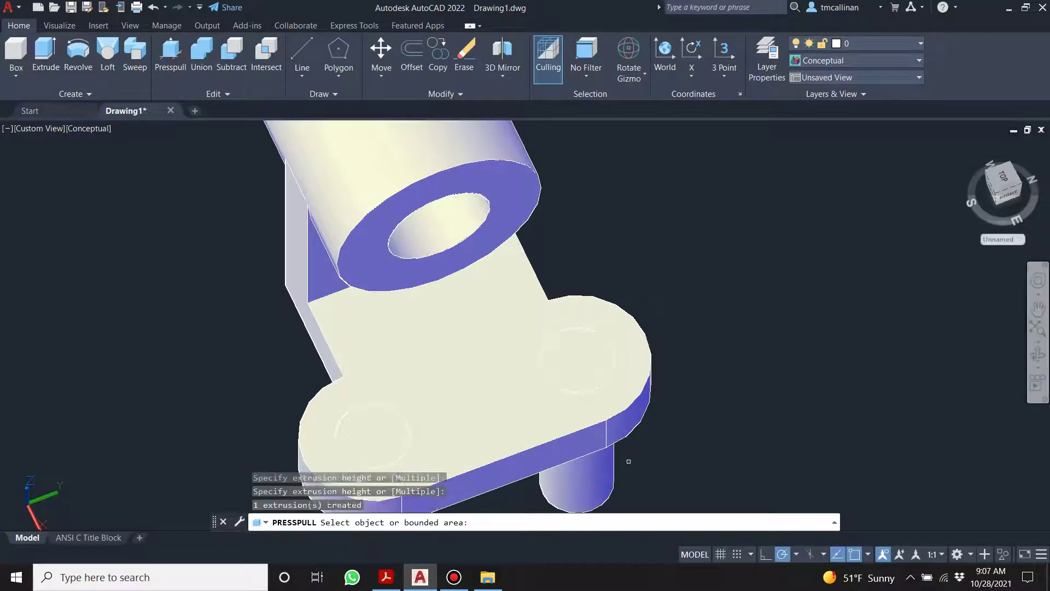
pyautogui.scroll(-3, 639, 421)
pyautogui.keyDown('shift'); pyautogui.moveTo(613, 450); pyautogui.dragTo(625, 411, button='middle'); pyautogui.keyUp('shift')
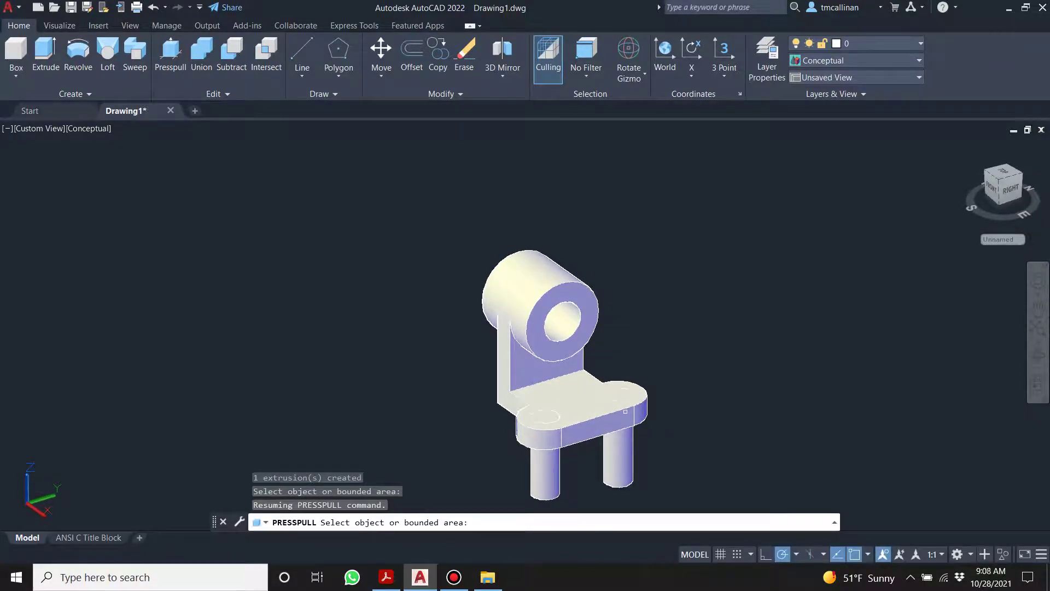
pyautogui.scroll(2, 638, 366)
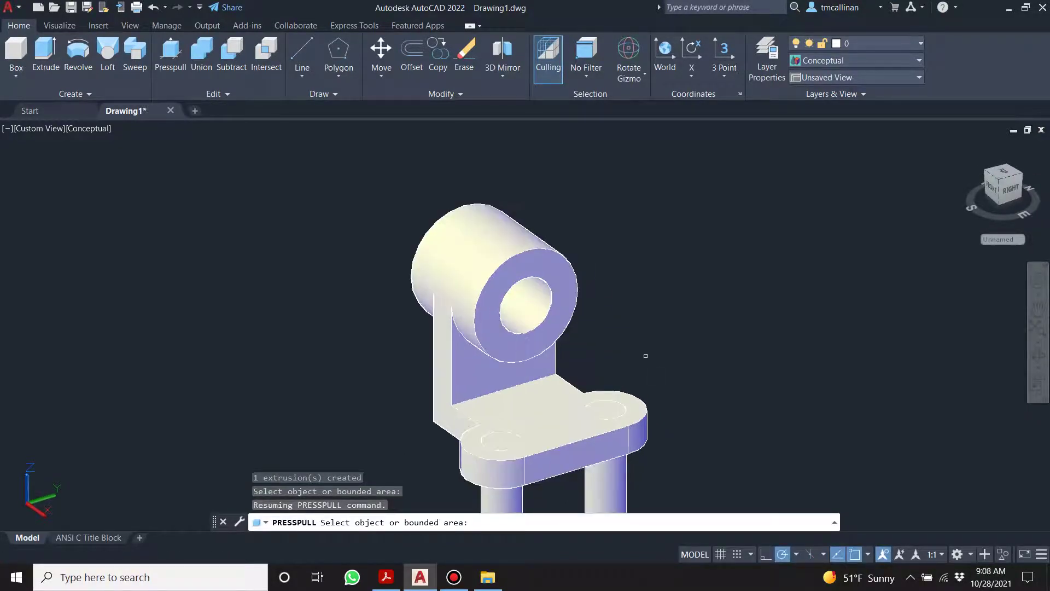
pyautogui.scroll(-2, 495, 296)
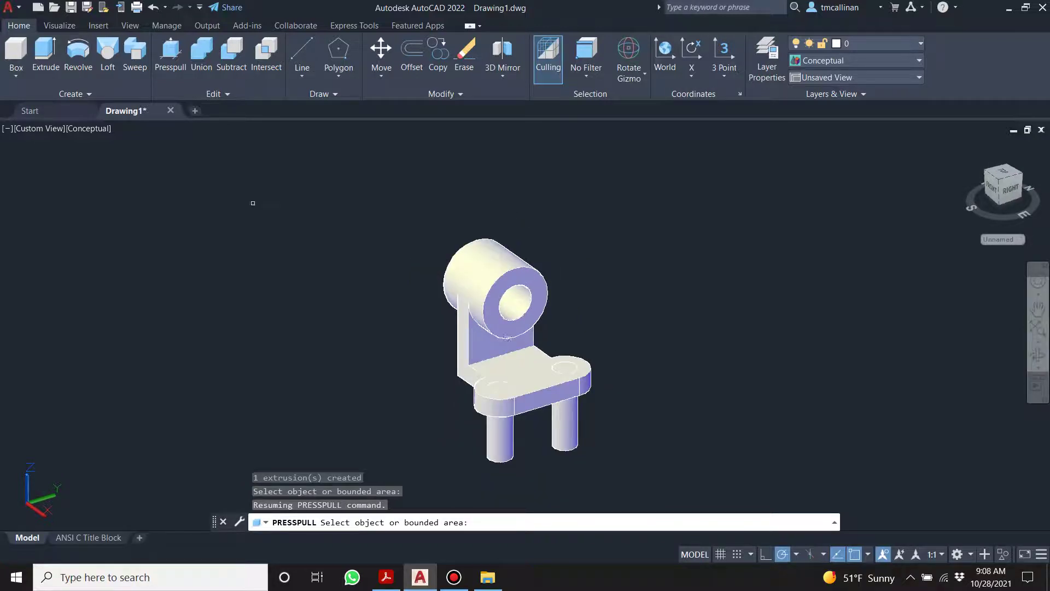
pyautogui.keyDown('shift'); pyautogui.moveTo(253, 202); pyautogui.dragTo(274, 211, button='middle'); pyautogui.keyUp('shift')
# Step: Subtract both cylinders from the main solid, leaving 0.5-diameter holes, and orbit near top view
pyautogui.click(229, 66)
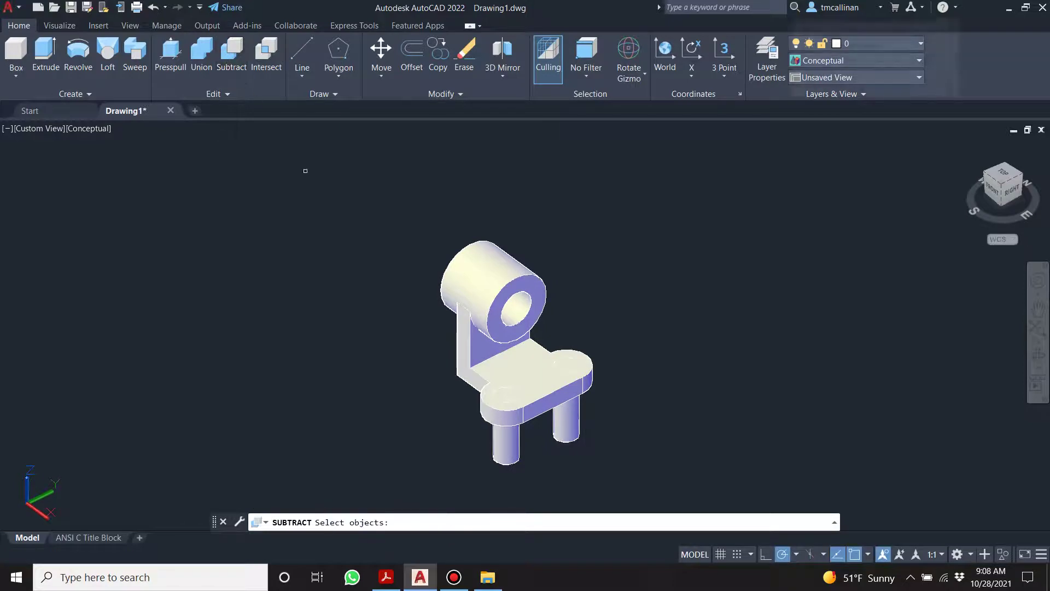
pyautogui.click(522, 372)
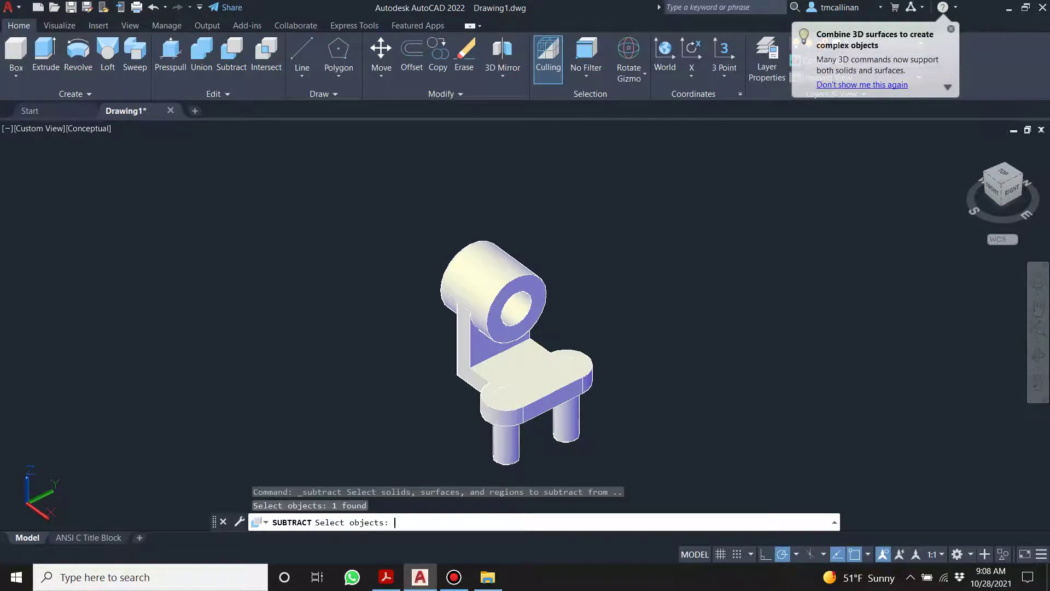
pyautogui.press('Return')
pyautogui.click(503, 448)
pyautogui.click(562, 425)
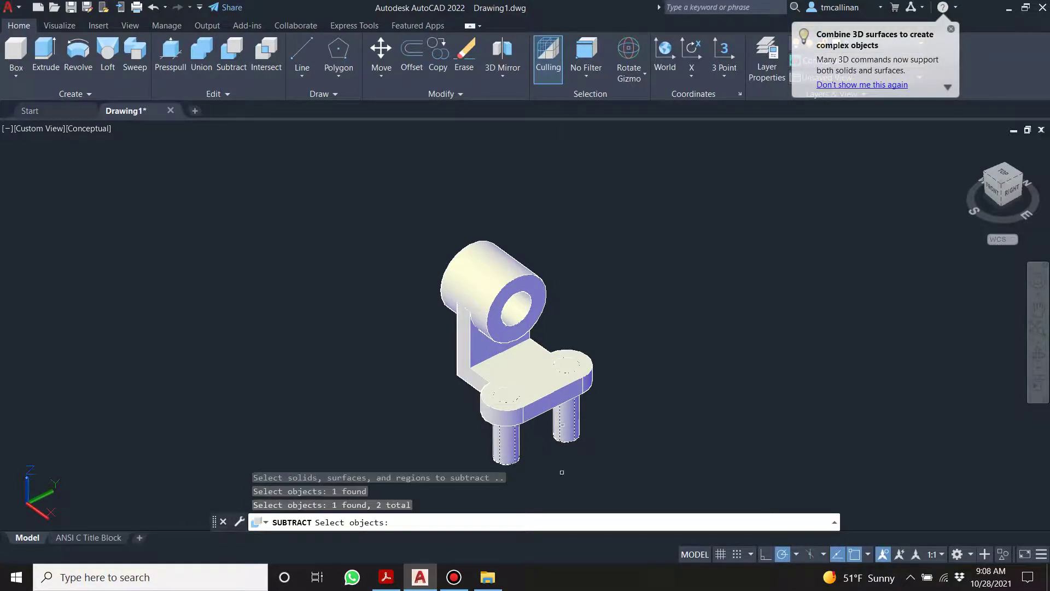
pyautogui.press('Return')
pyautogui.keyDown('shift'); pyautogui.moveTo(547, 444); pyautogui.dragTo(556, 354, button='middle'); pyautogui.keyUp('shift')
pyautogui.press('Return')
pyautogui.scroll(1, 556, 354)
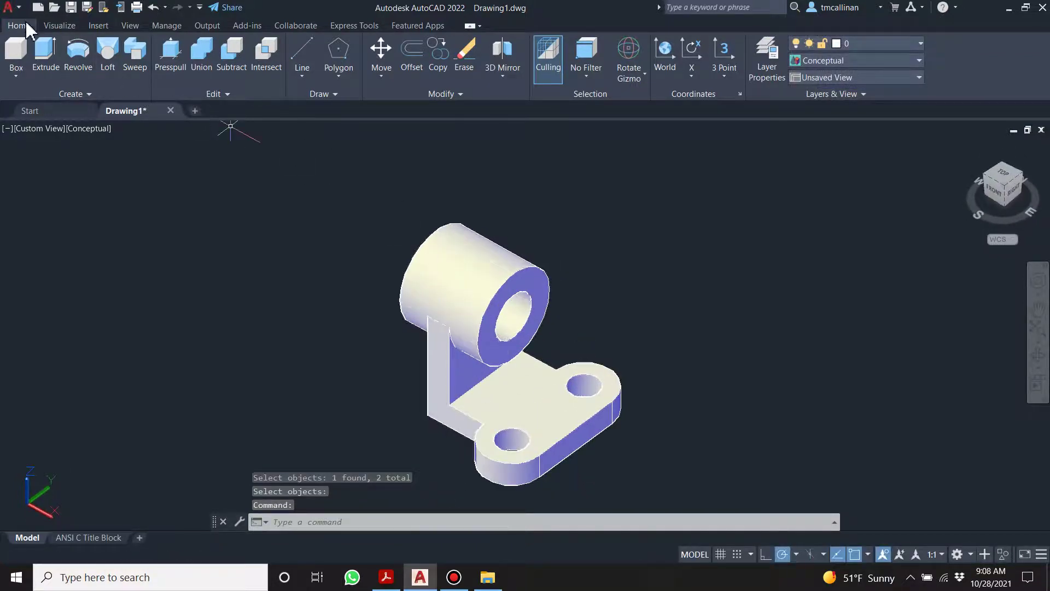
# Step: Save the drawing as Drawing1.dwg in the Desktop folder
pyautogui.click(71, 8)
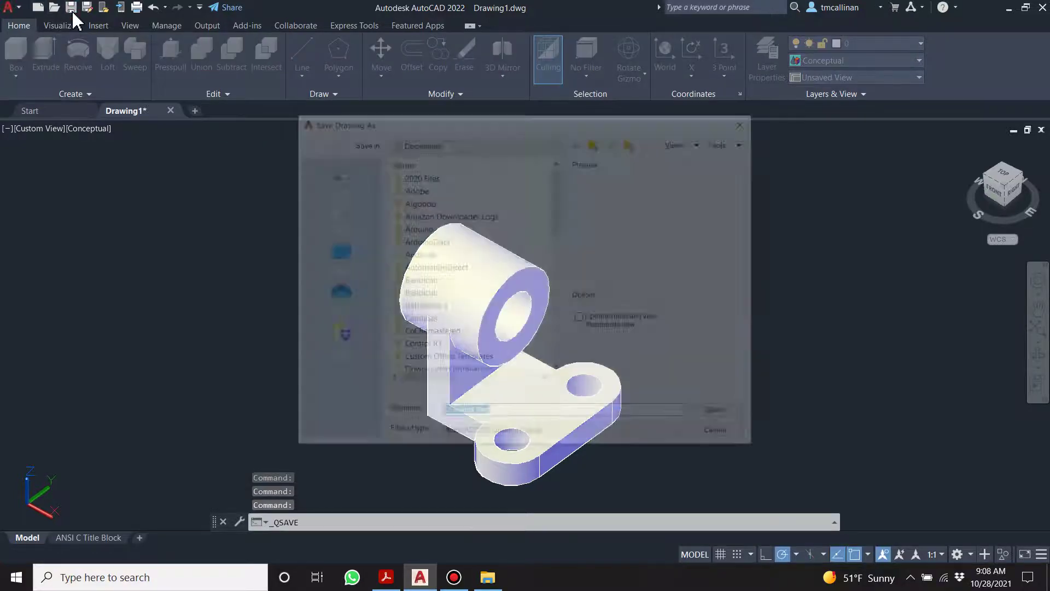
pyautogui.click(596, 143)
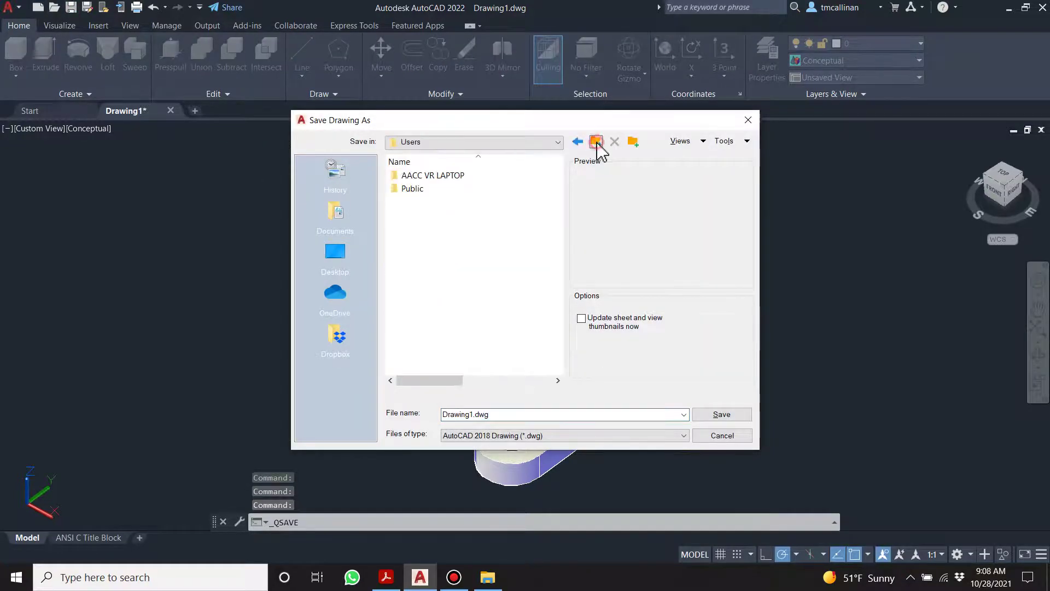
pyautogui.click(596, 142)
pyautogui.click(596, 143)
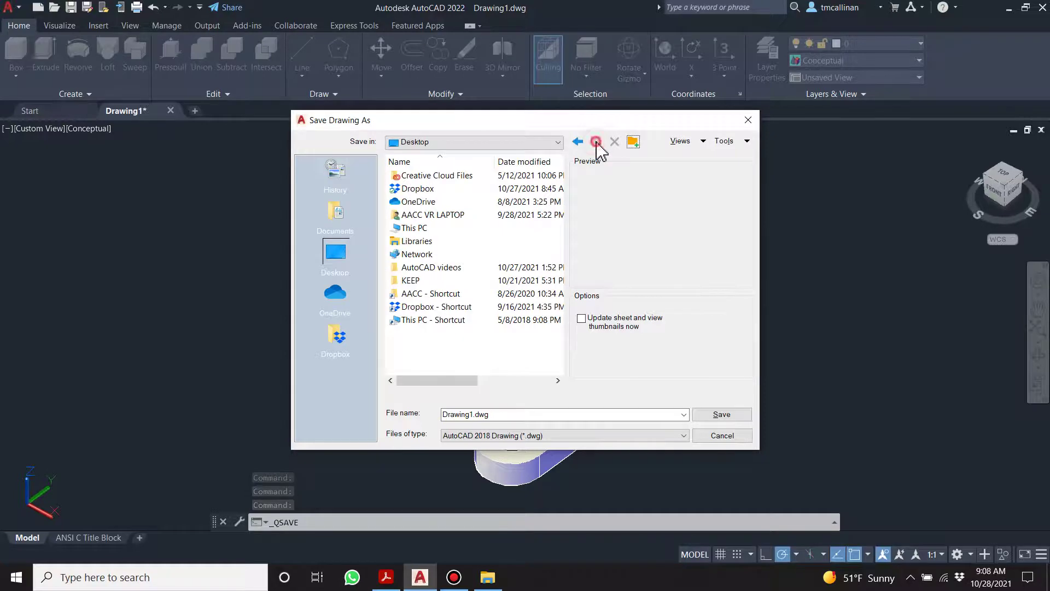
pyautogui.click(719, 419)
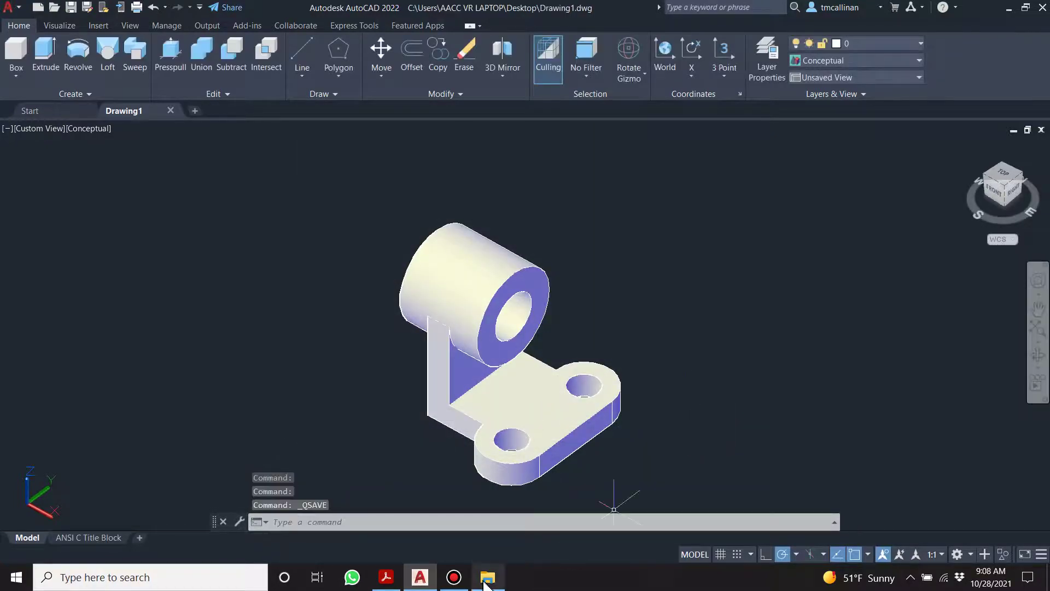
# Step: Check the exercise PDF in Acrobat, then switch to the ANSI C Title Block layout sheet
pyautogui.click(386, 579)
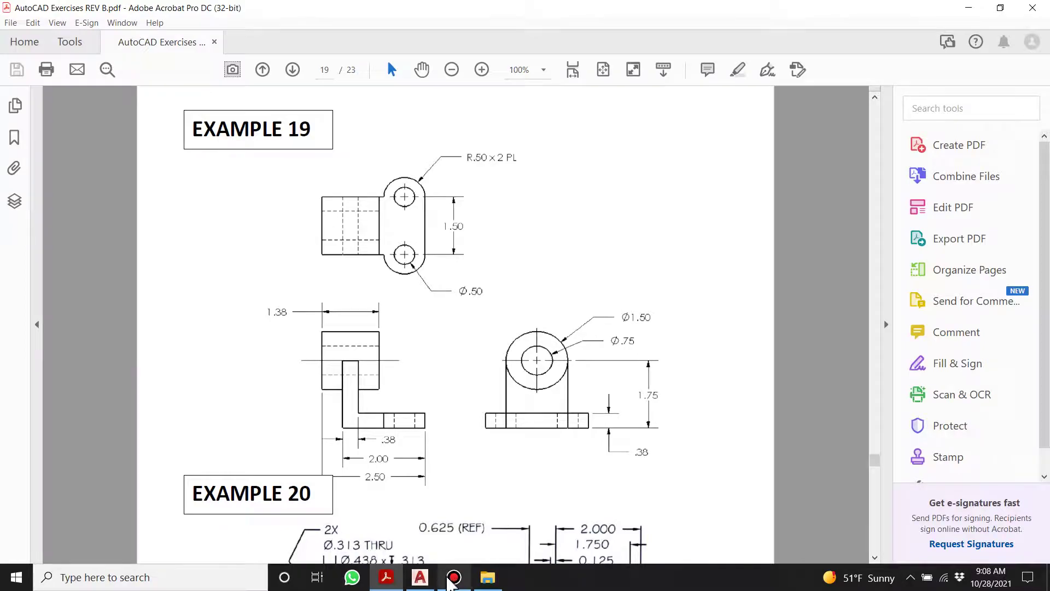
pyautogui.click(420, 577)
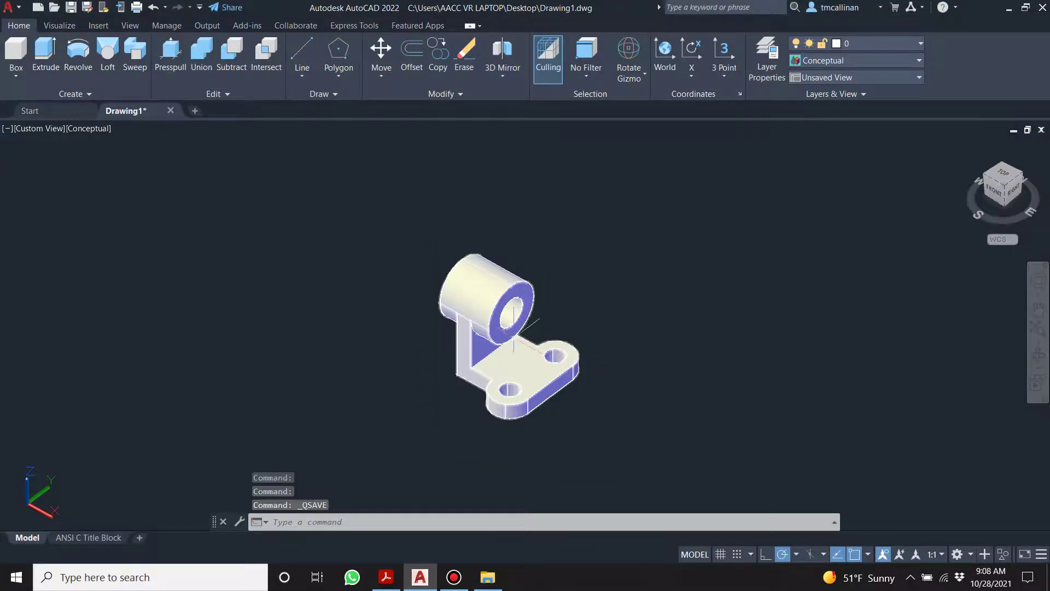
pyautogui.scroll(2, 496, 334)
pyautogui.moveTo(526, 348); pyautogui.dragTo(531, 364, button='middle')
pyautogui.press('Escape')
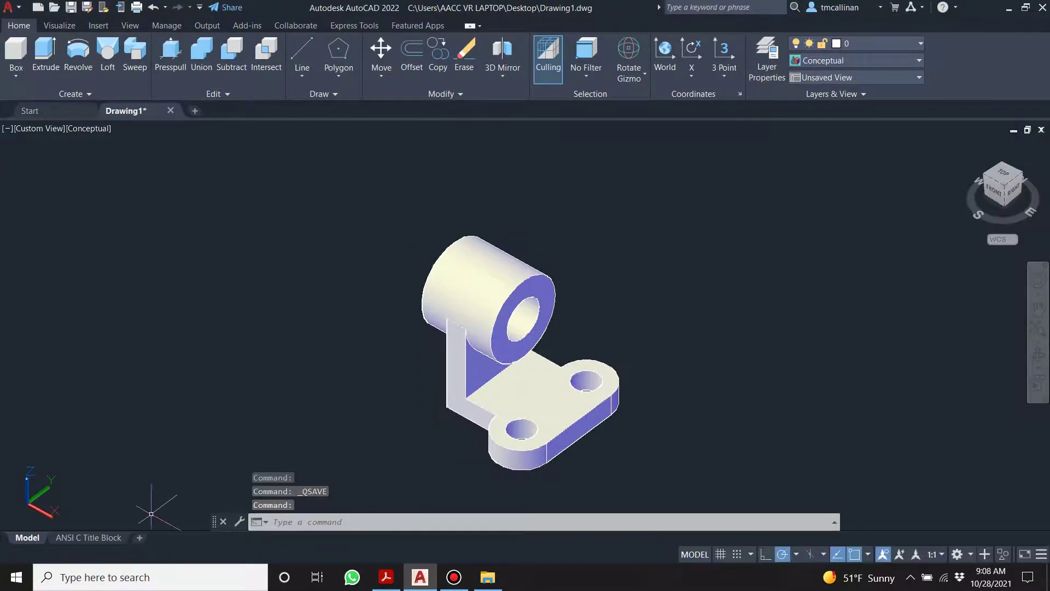
pyautogui.click(91, 538)
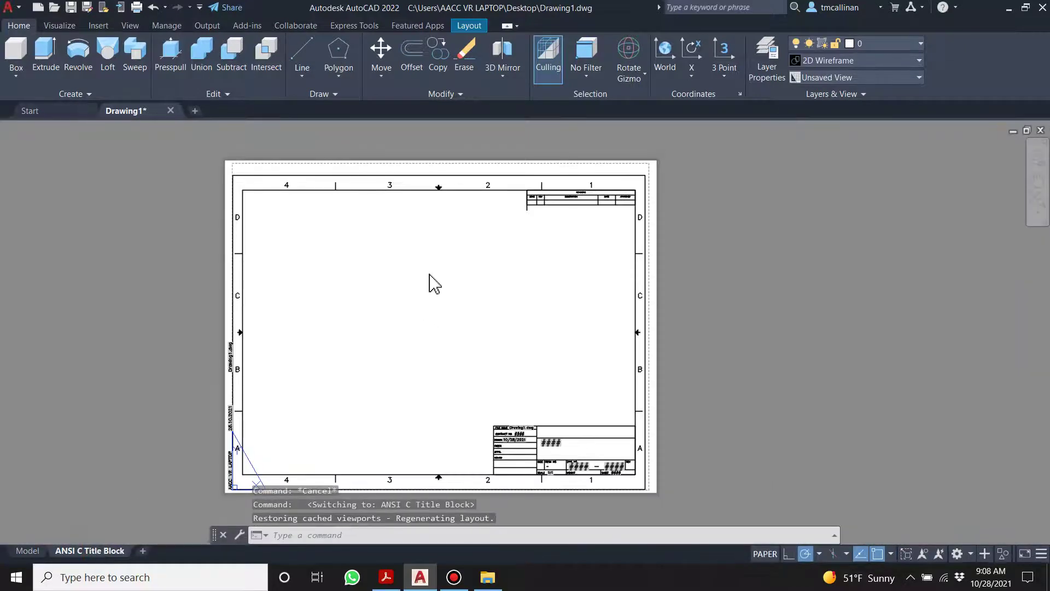
pyautogui.click(475, 28)
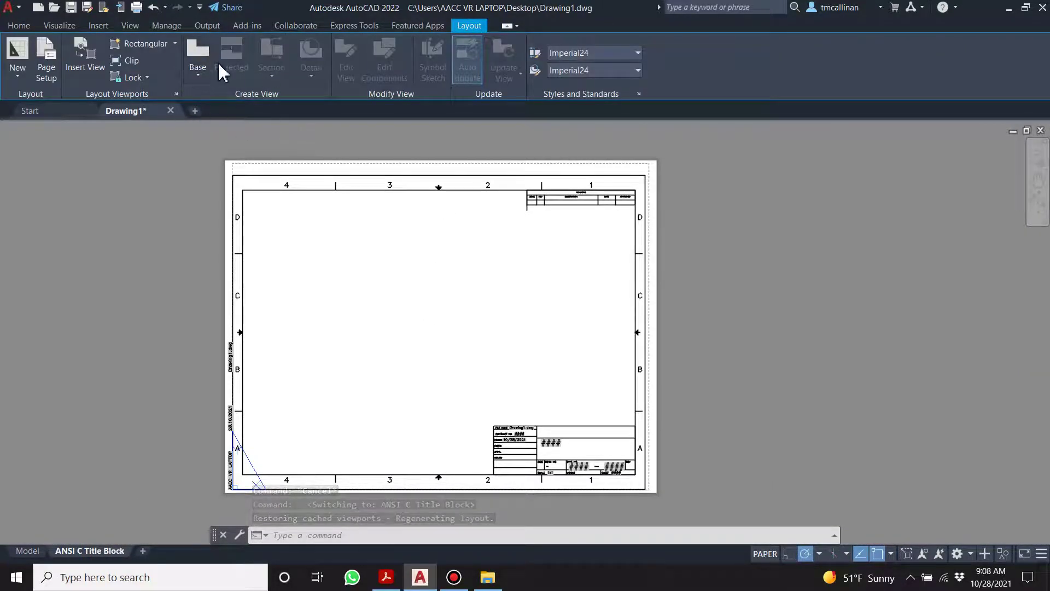
pyautogui.click(191, 83)
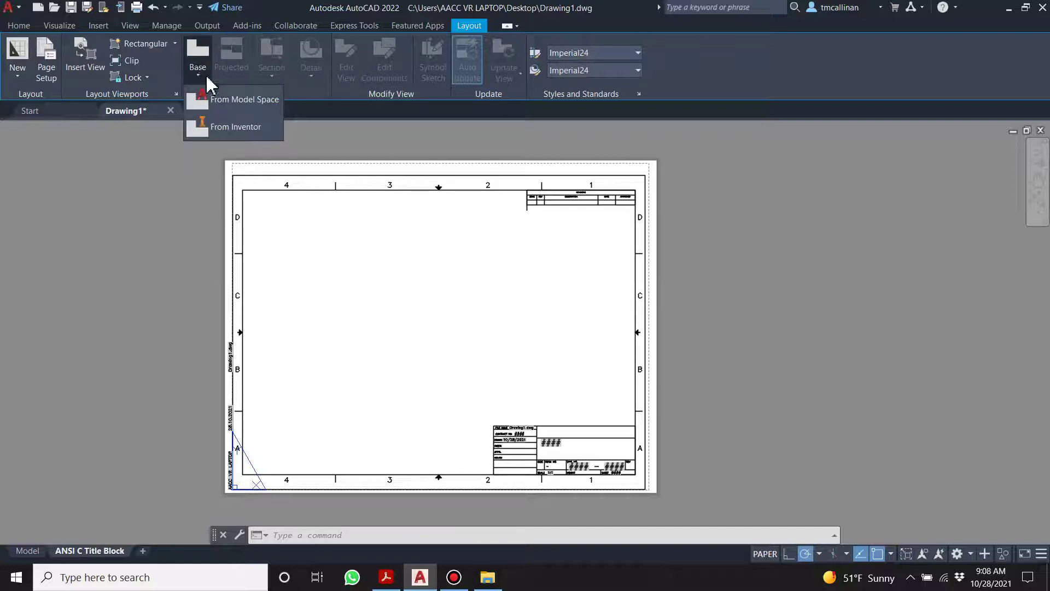
# Step: Place a front base view of the L-bracket from model space, with a projected top view above
pyautogui.click(219, 99)
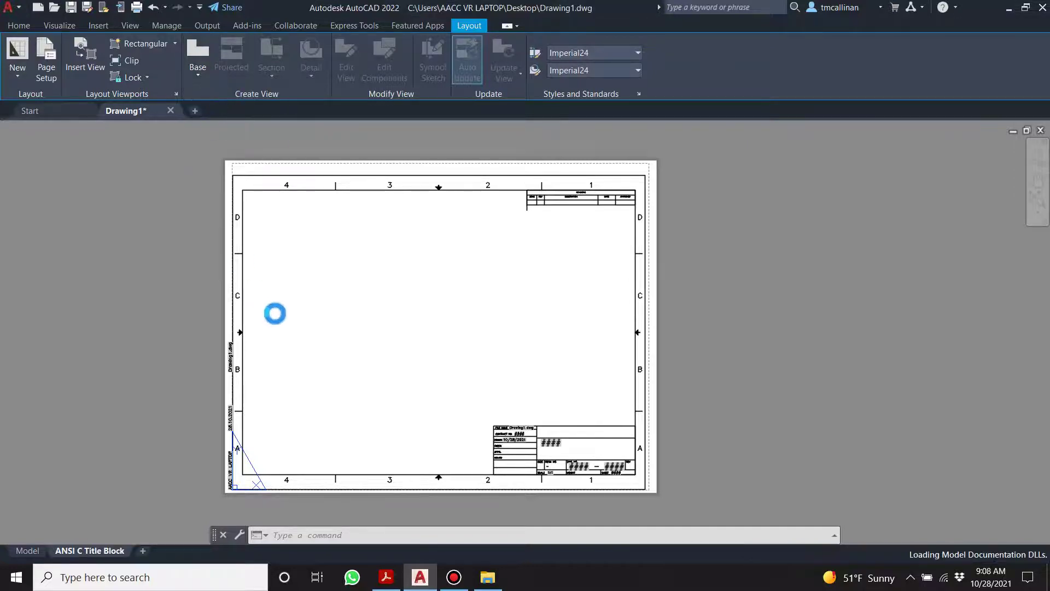
pyautogui.scroll(2, 320, 385)
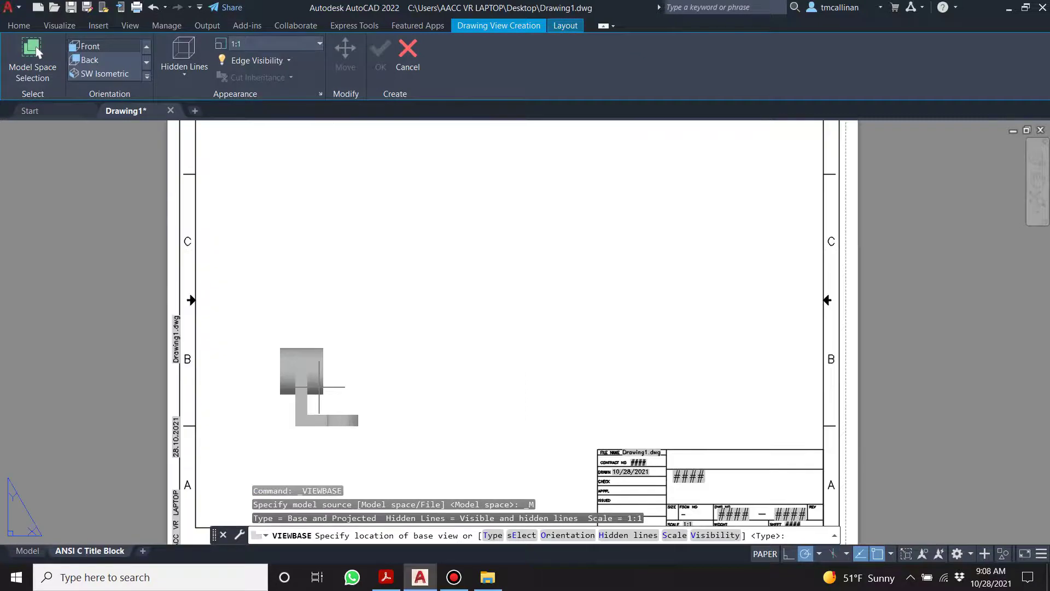
pyautogui.scroll(-2, 337, 378)
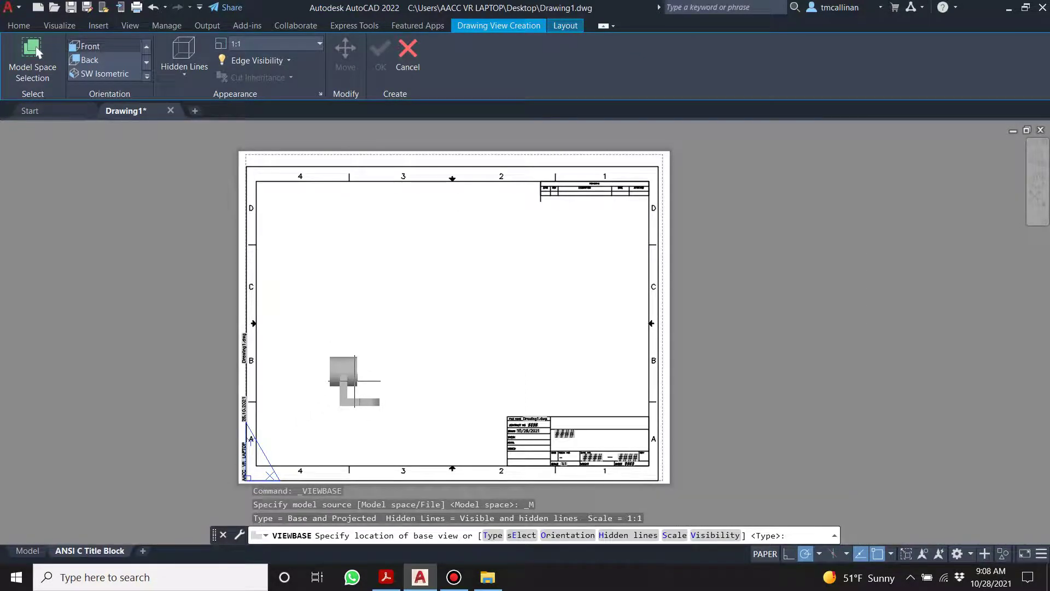
pyautogui.click(356, 381)
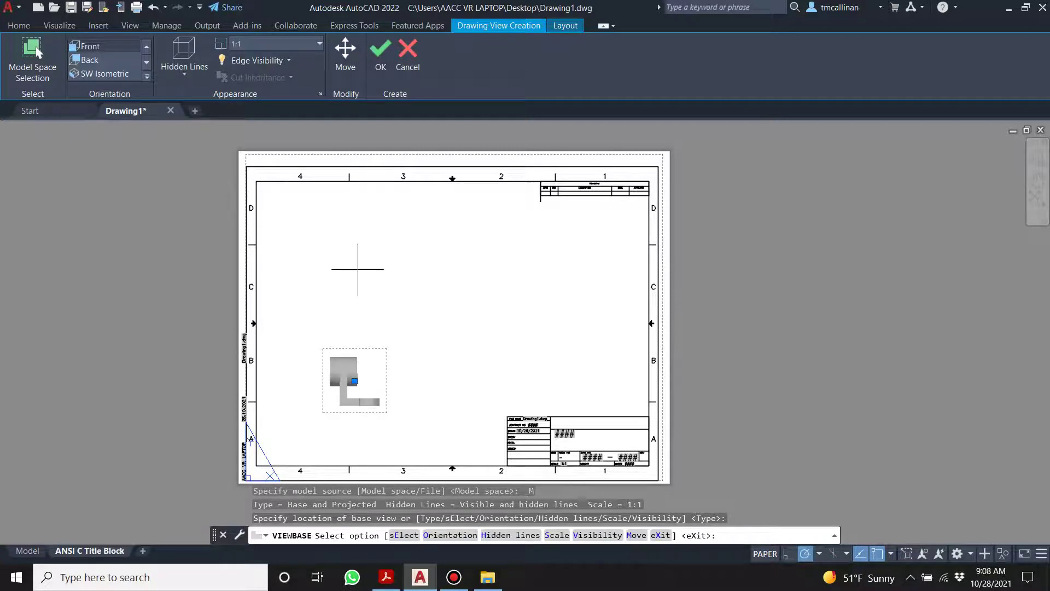
pyautogui.press('Return')
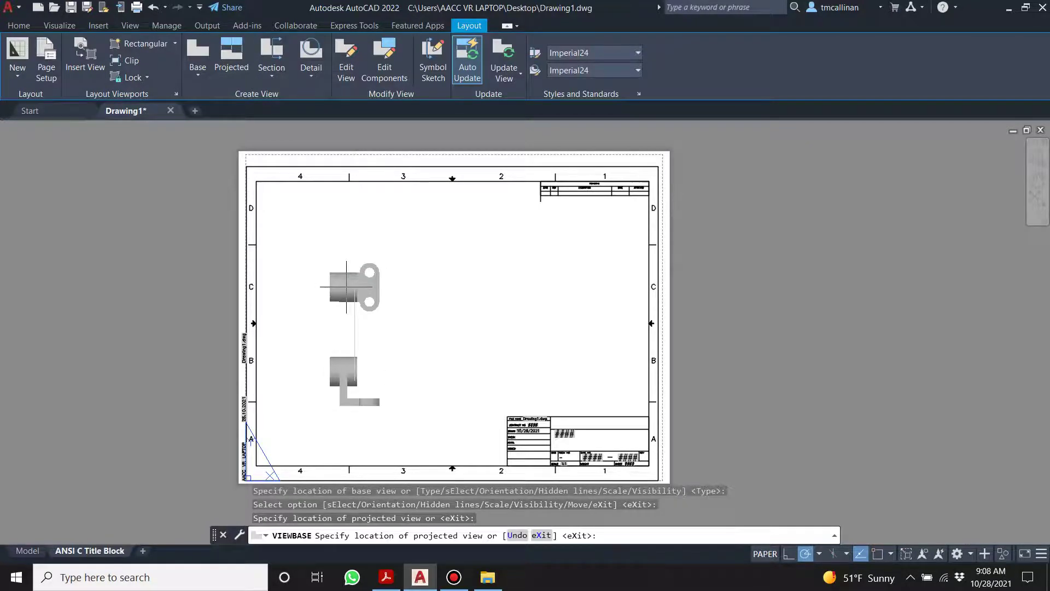
pyautogui.press('Return')
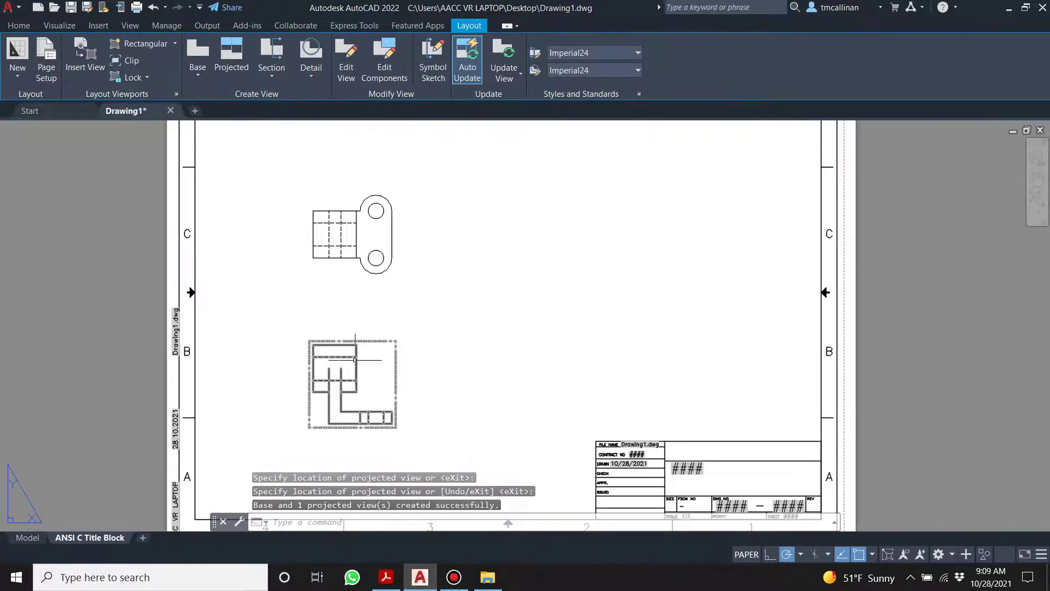
pyautogui.scroll(8, 339, 269)
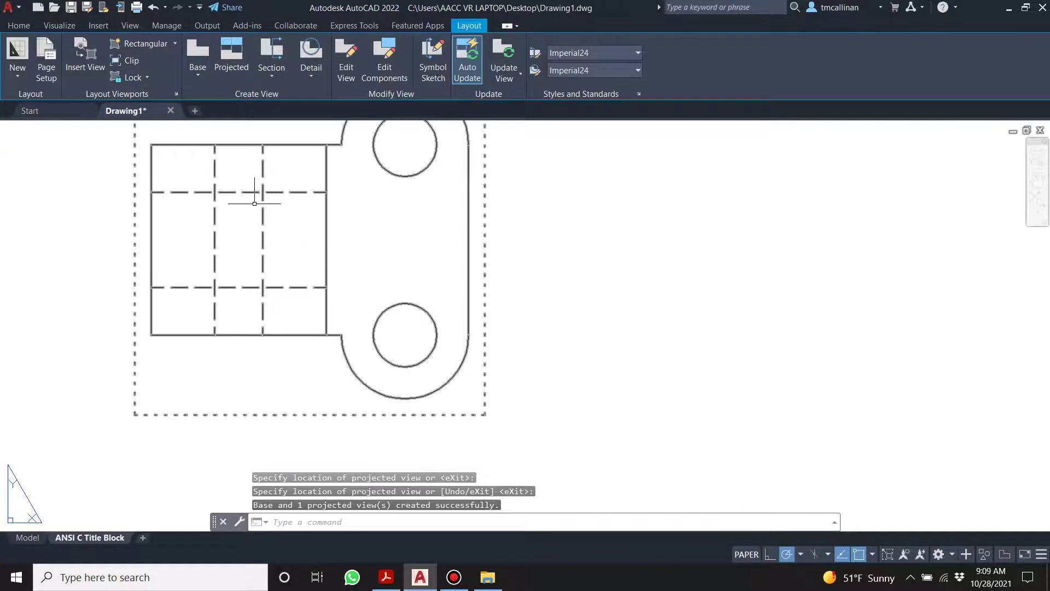
pyautogui.scroll(-6, 251, 295)
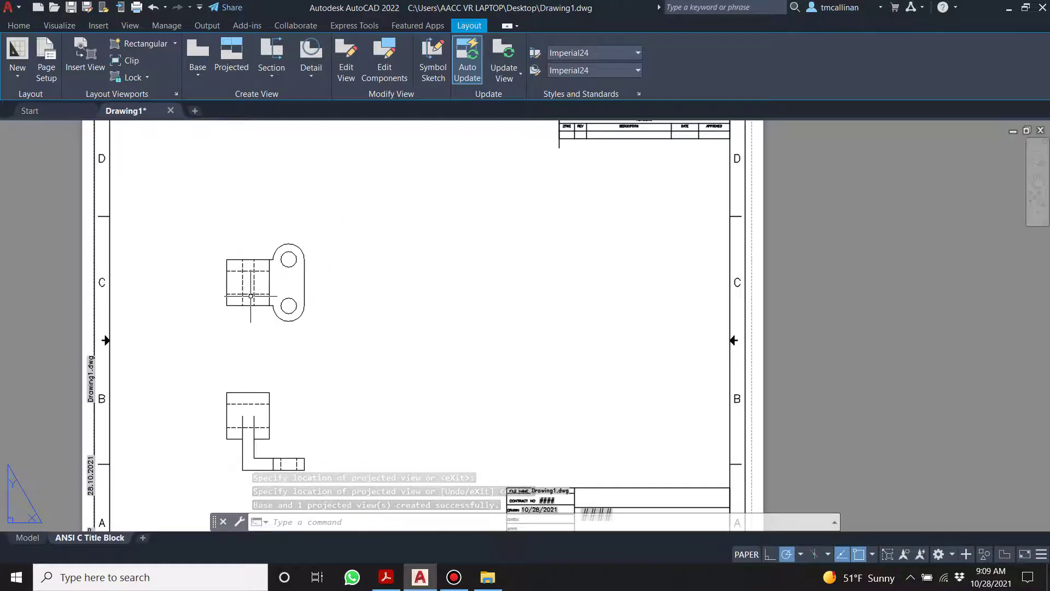
pyautogui.scroll(-2, 250, 295)
pyautogui.scroll(5, 257, 285)
pyautogui.scroll(-3, 268, 219)
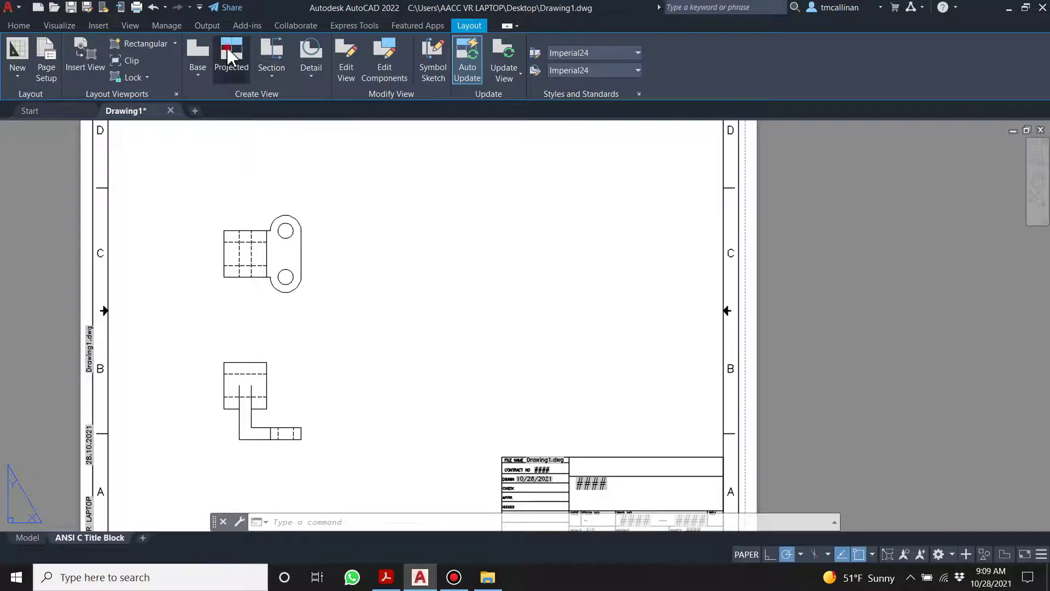
# Step: Project a side view from the front view, placed to its right
pyautogui.click(230, 56)
pyautogui.scroll(-2, 275, 171)
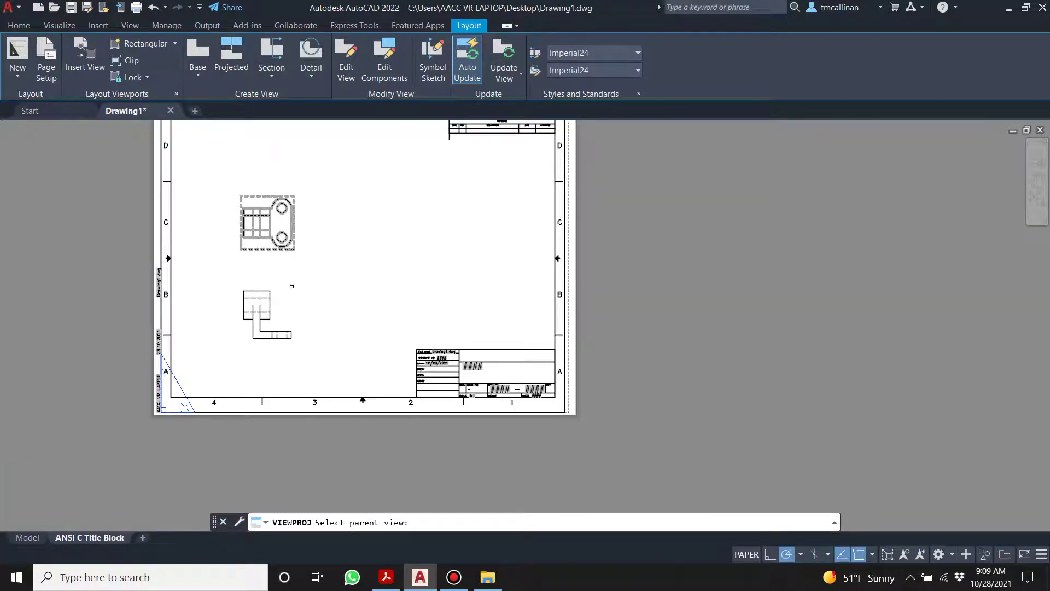
pyautogui.click(263, 309)
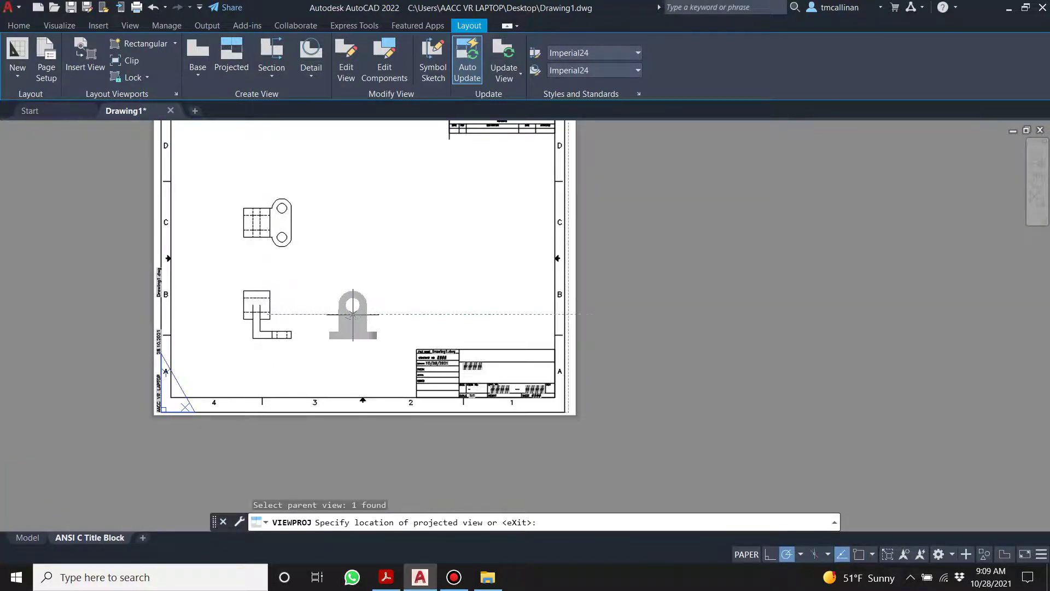
pyautogui.click(354, 315)
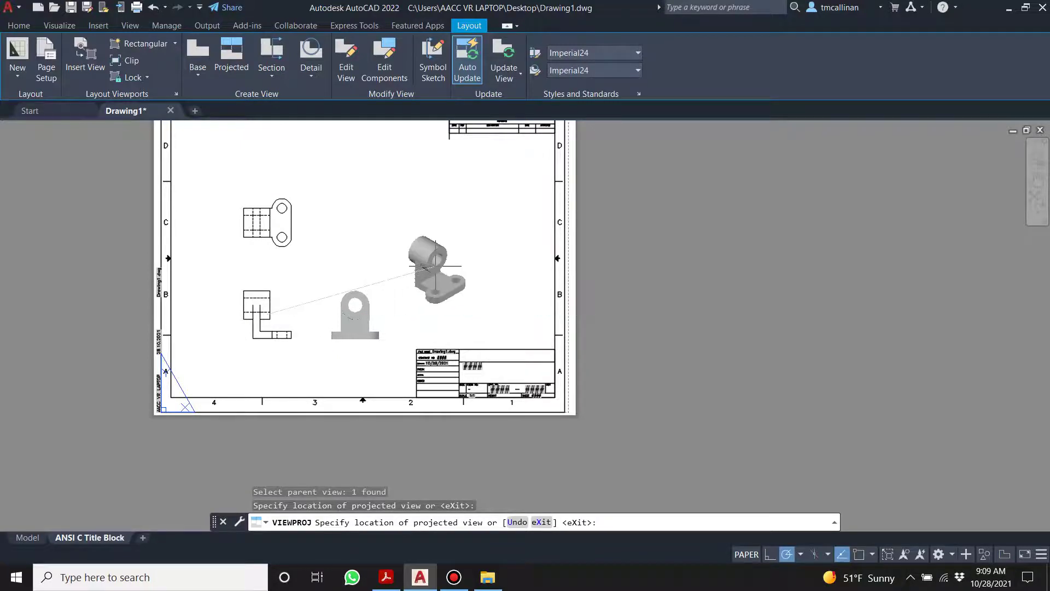
pyautogui.press('Return')
pyautogui.scroll(2, 254, 240)
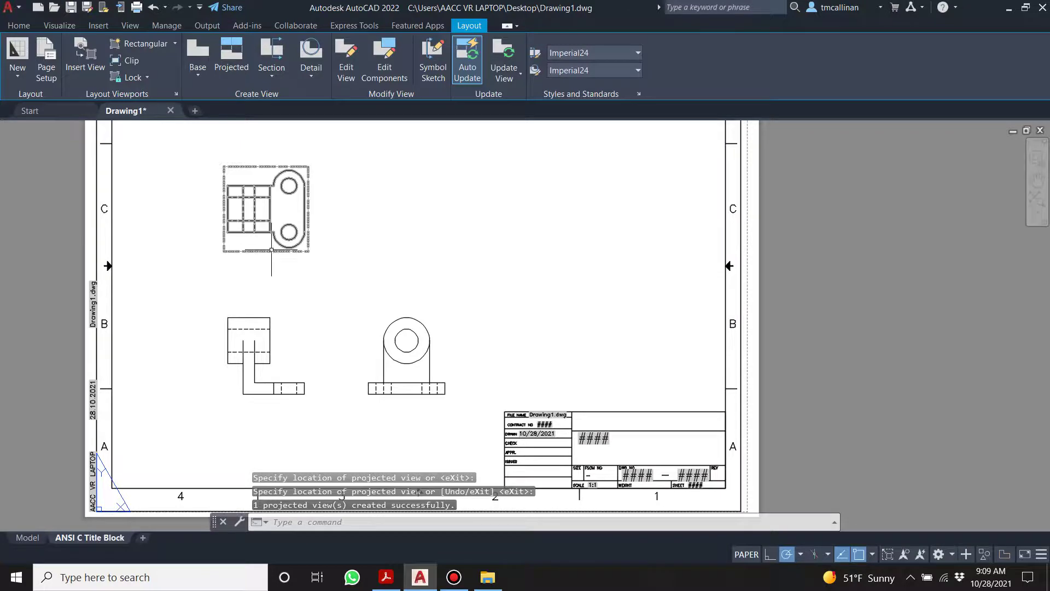
pyautogui.scroll(-2, 254, 241)
# Step: Move the top view and the front view higher on the sheet
pyautogui.moveTo(299, 257); pyautogui.dragTo(275, 229)
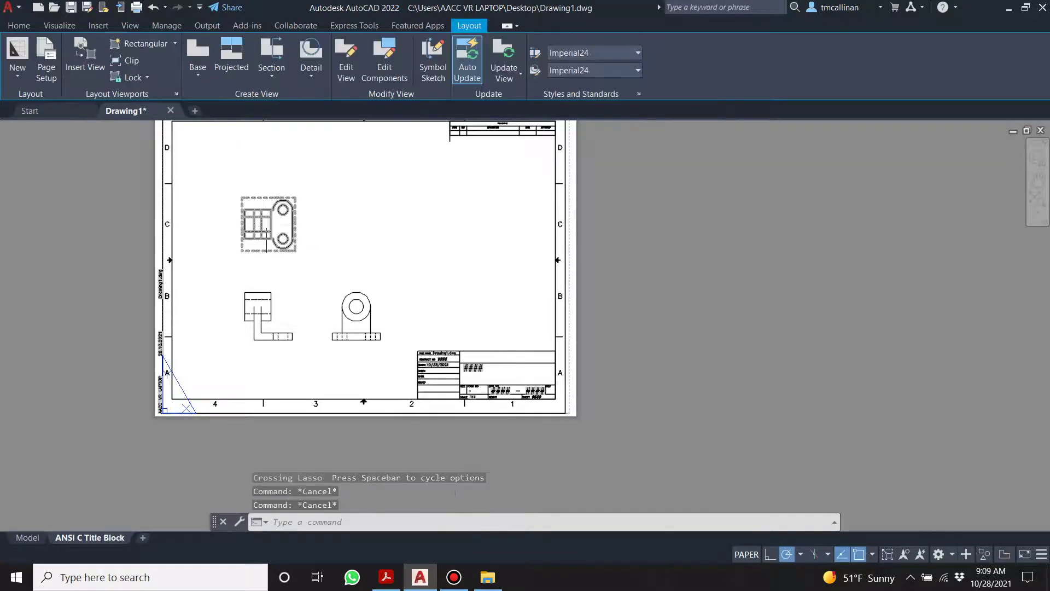
pyautogui.click(277, 221)
pyautogui.click(268, 224)
pyautogui.click(268, 198)
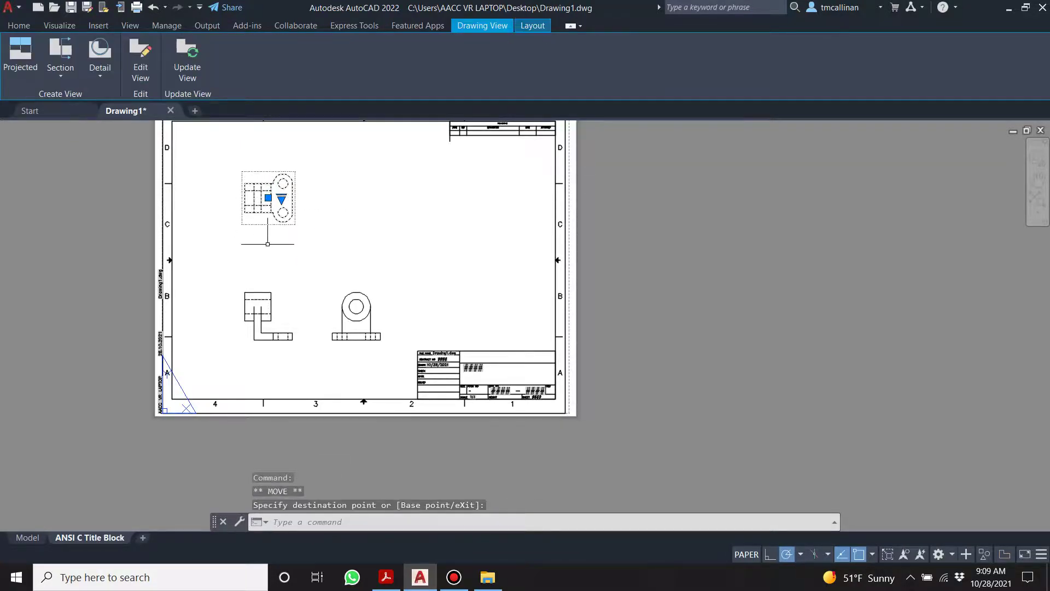
pyautogui.press('Escape')
pyautogui.click(268, 316)
pyautogui.click(268, 316)
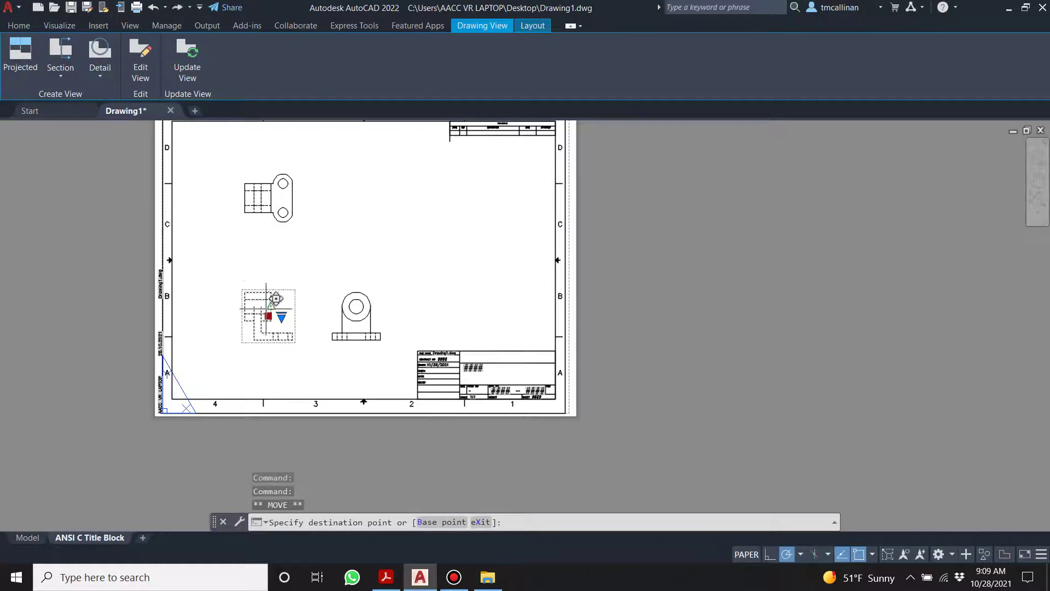
pyautogui.click(268, 276)
pyautogui.press('Escape')
# Step: Select the front view and open it in the Drawing View Editor
pyautogui.scroll(3, 259, 220)
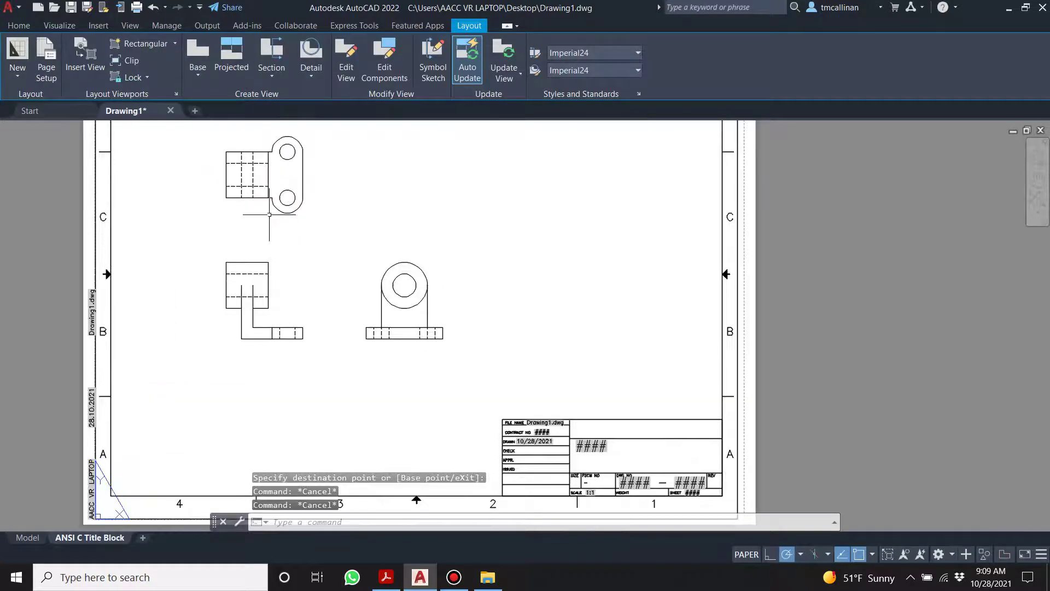
pyautogui.scroll(-3, 235, 164)
pyautogui.scroll(2, 240, 143)
pyautogui.click(276, 318)
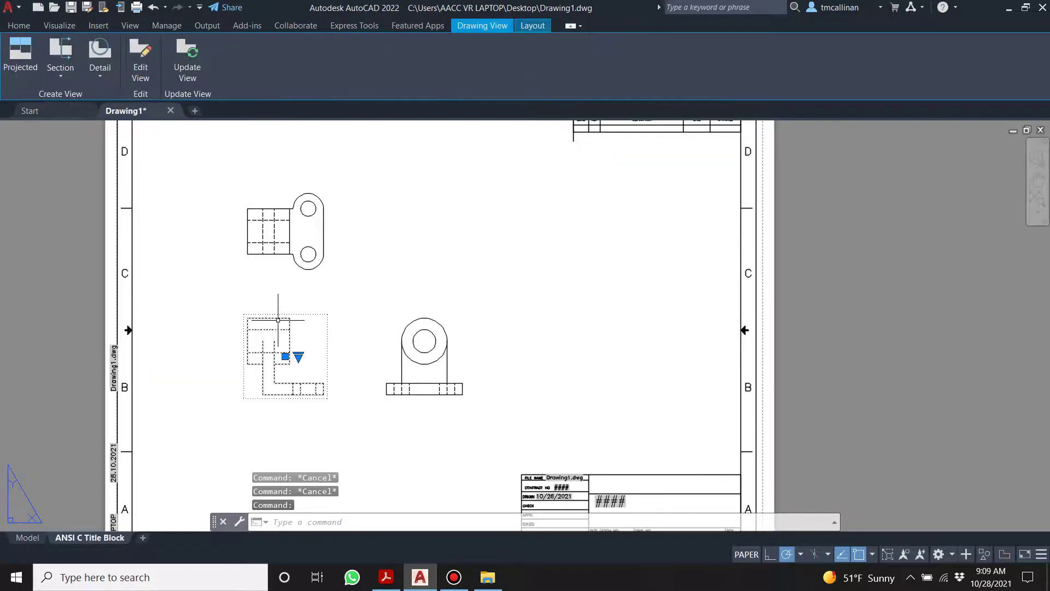
pyautogui.click(139, 57)
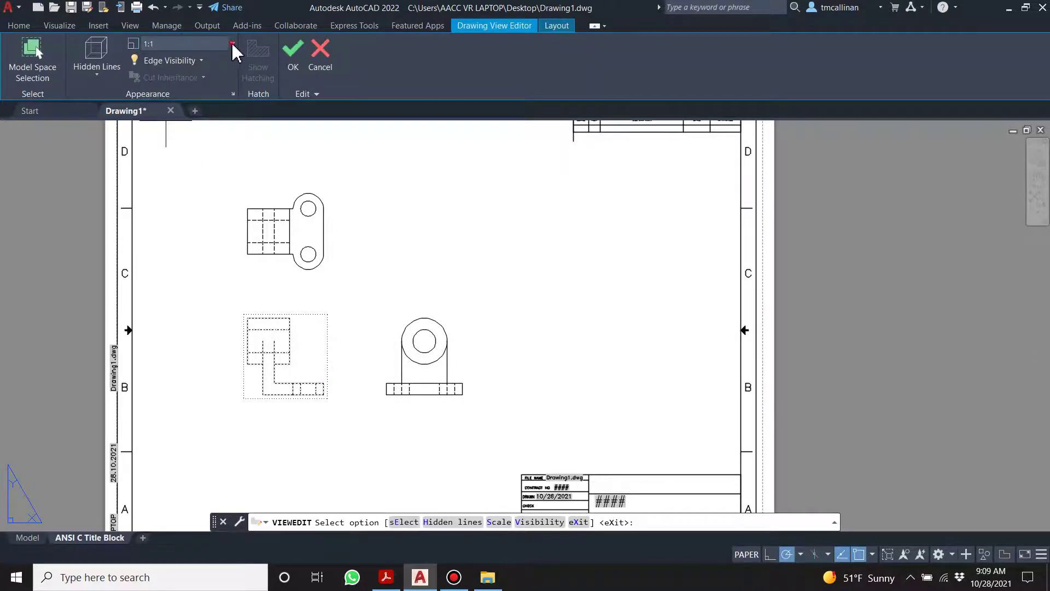
# Step: Try the 1:2 and 2:1 view scales, then settle on a 1.5:1 scale for the views
pyautogui.click(232, 44)
pyautogui.scroll(-5, 169, 192)
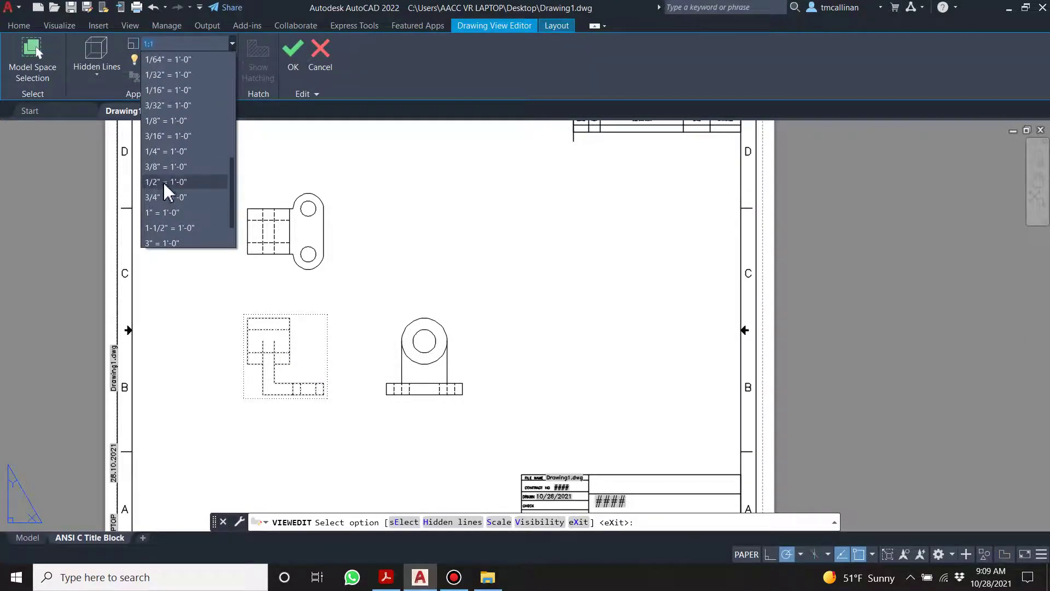
pyautogui.scroll(5, 169, 202)
pyautogui.click(159, 74)
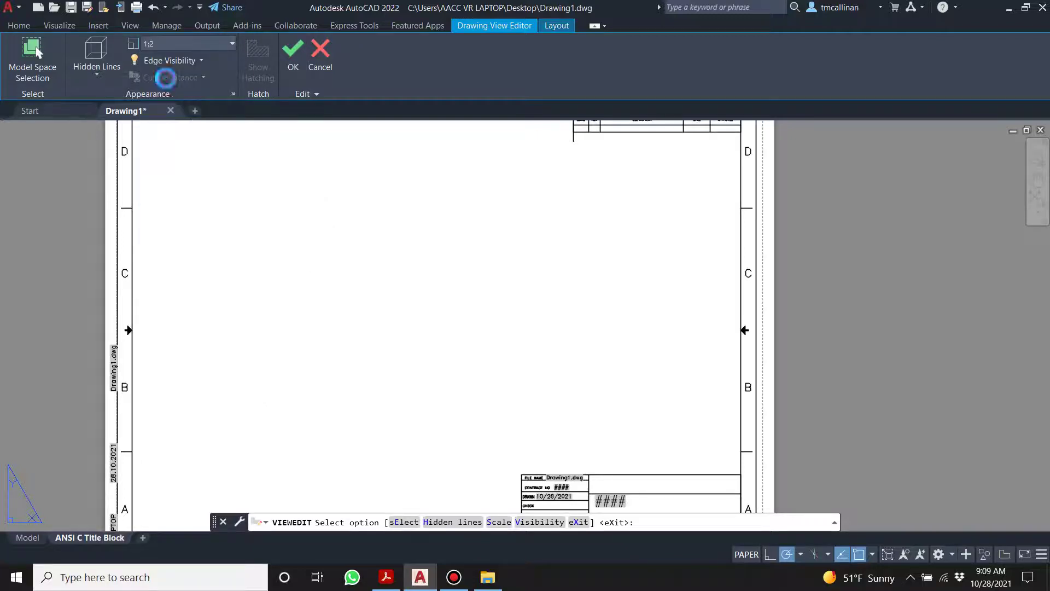
pyautogui.click(233, 44)
pyautogui.scroll(-2, 206, 110)
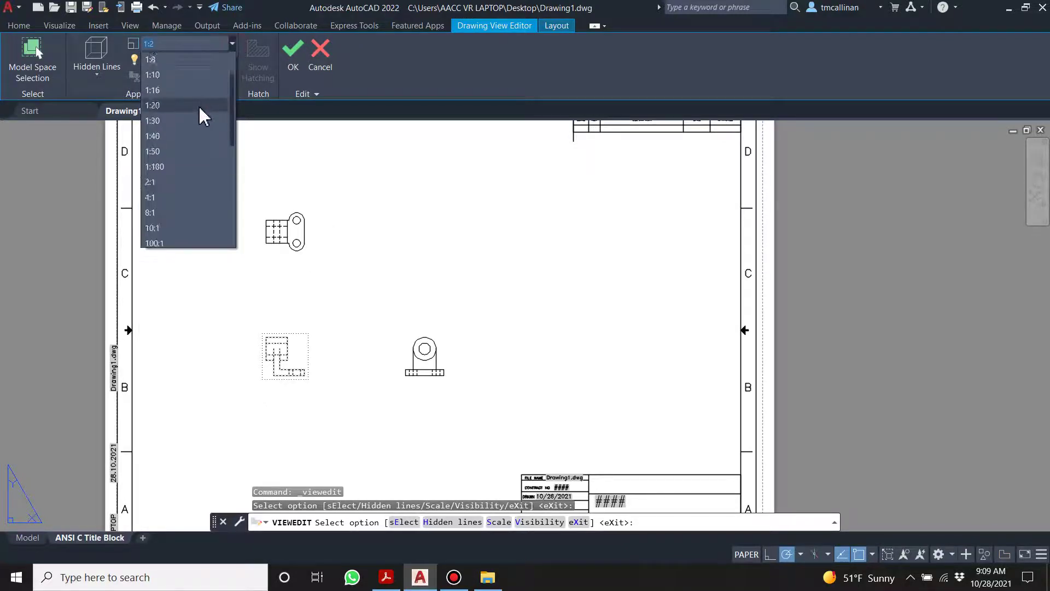
pyautogui.click(173, 182)
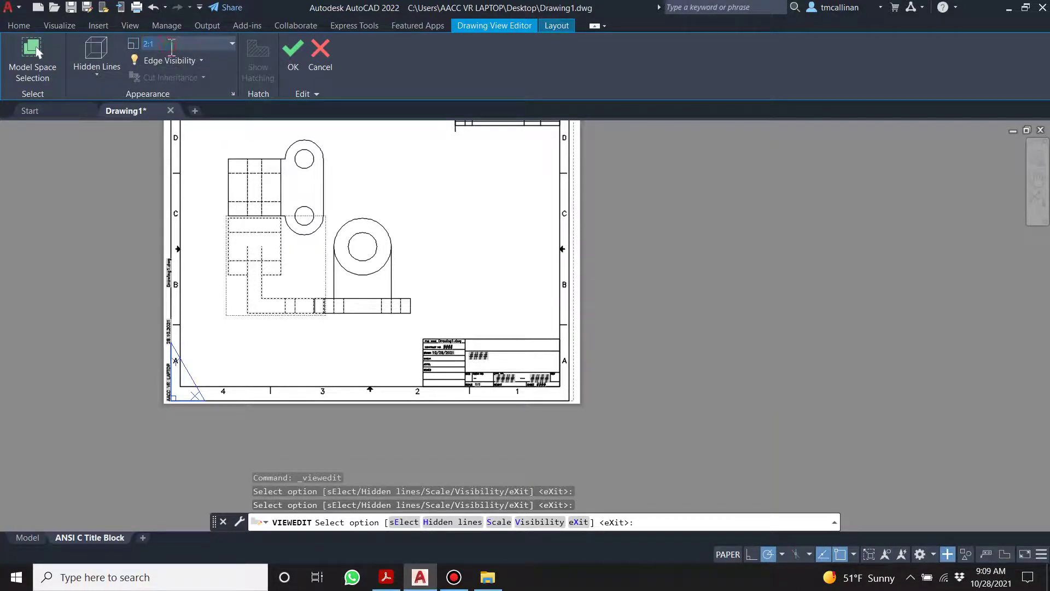
pyautogui.click(232, 44)
pyautogui.scroll(3, 192, 58)
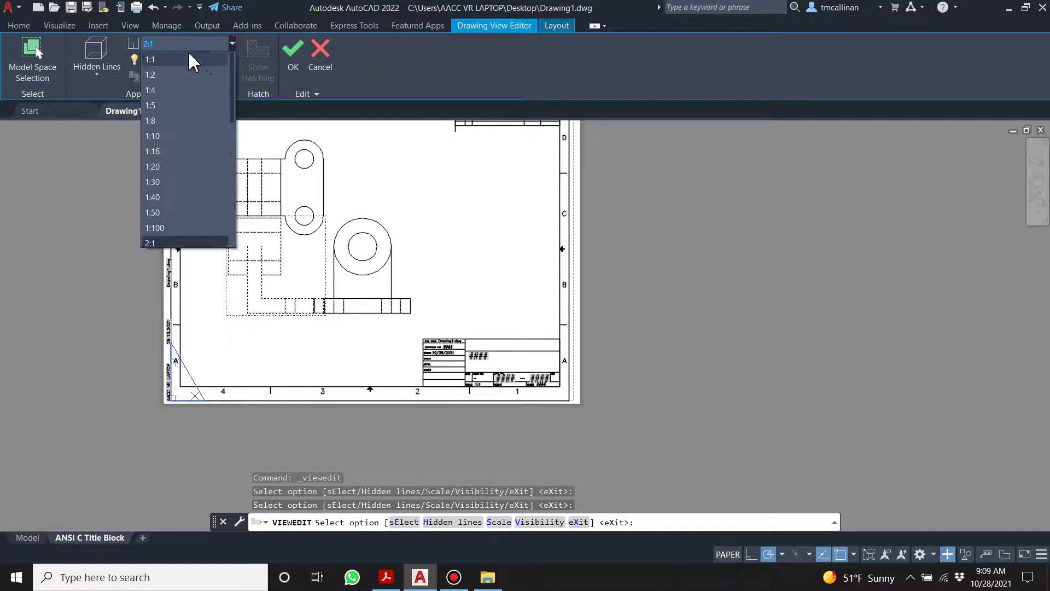
pyautogui.click(191, 47)
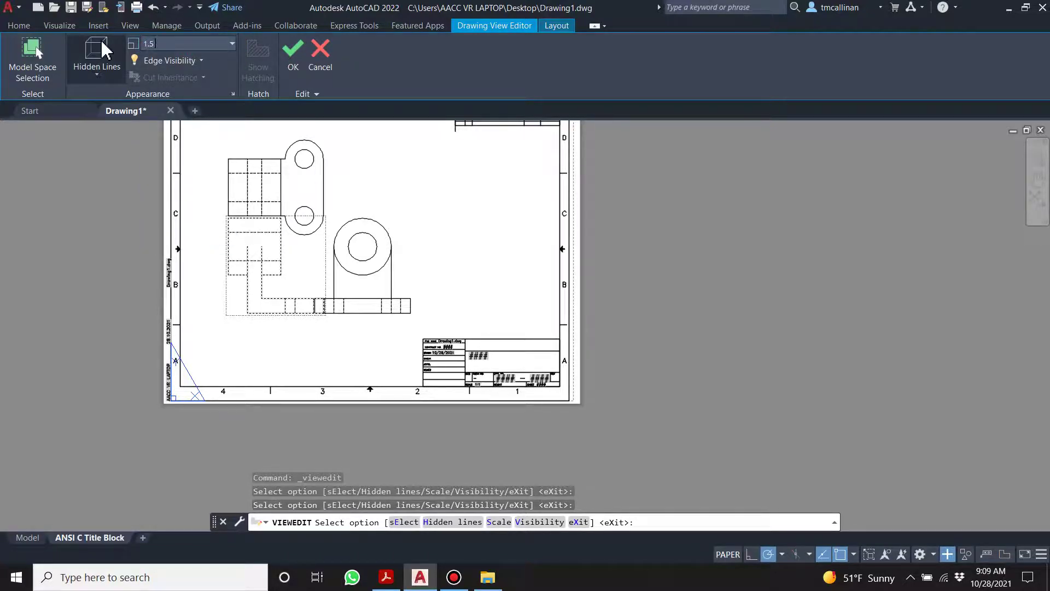
pyautogui.press('Return')
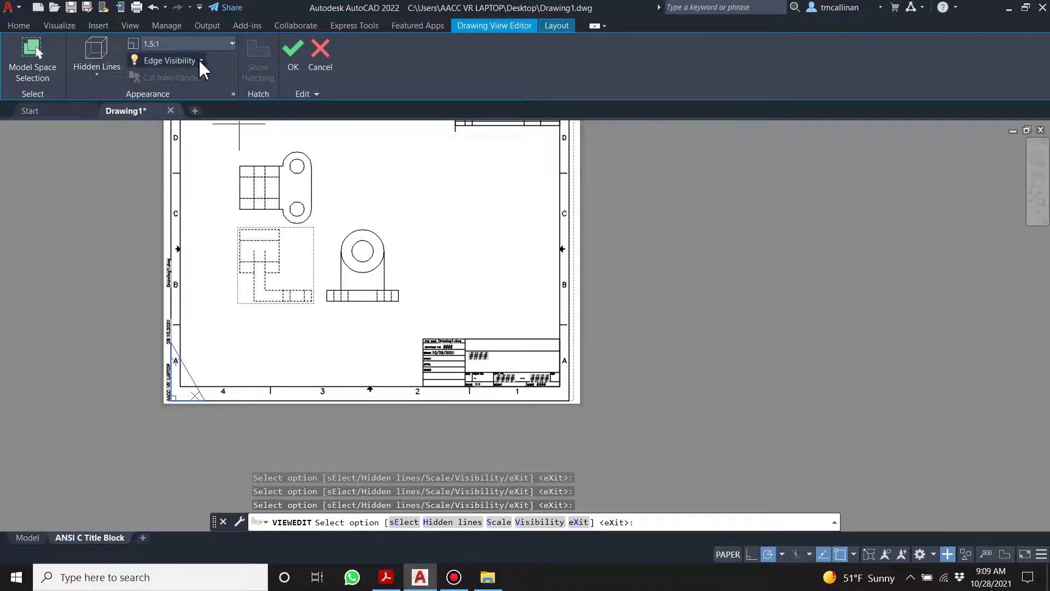
pyautogui.press('Escape')
pyautogui.press('Escape')
pyautogui.press('Escape')
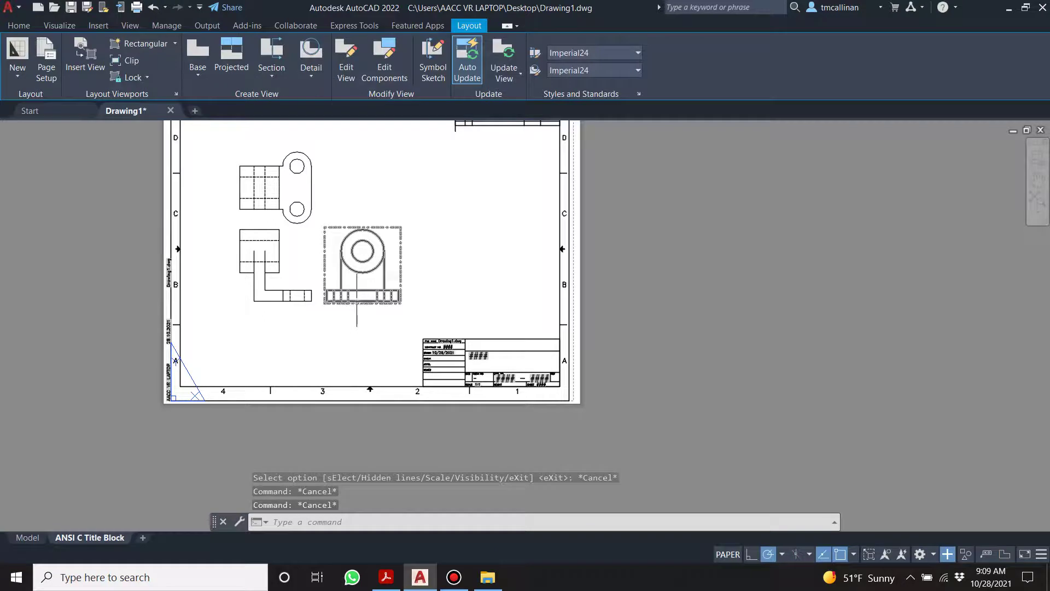
pyautogui.click(361, 263)
# Step: Move the circular-end side view and the L-shaped front view lower, side by side
pyautogui.click(363, 265)
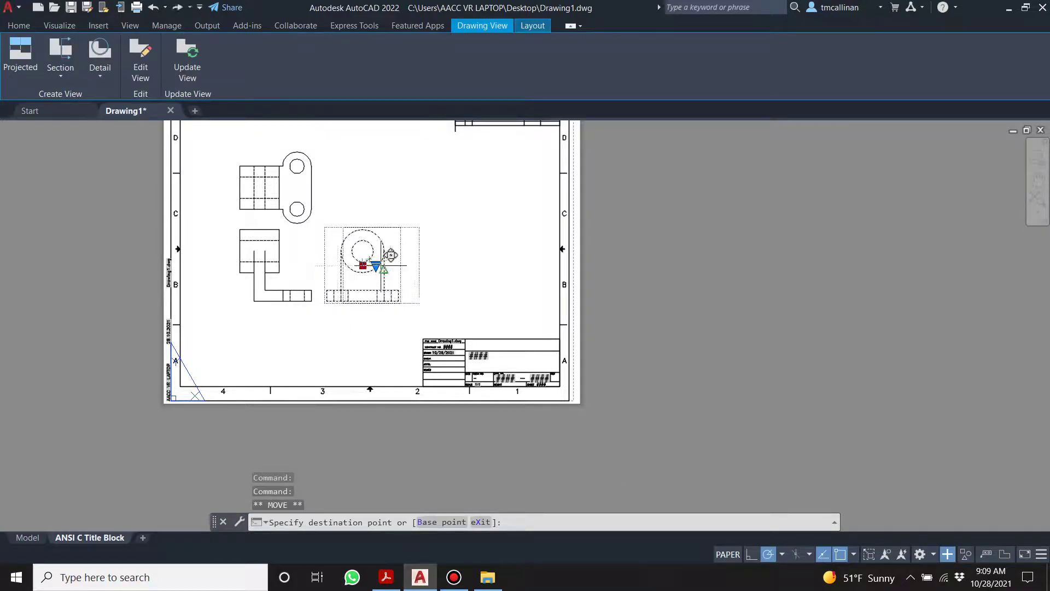
pyautogui.press('Escape')
pyautogui.press('Escape')
pyautogui.click(270, 261)
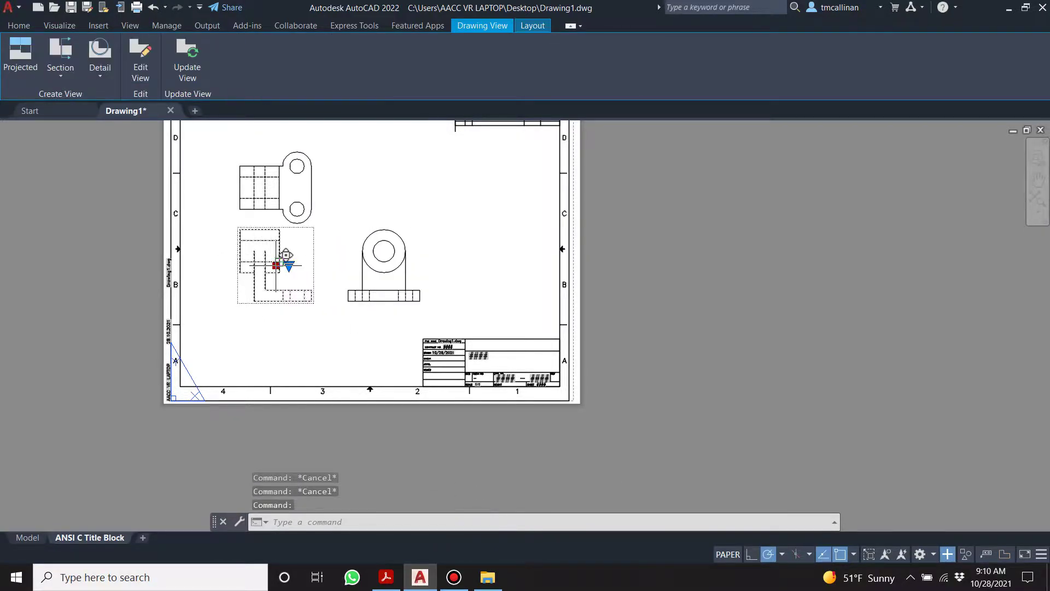
pyautogui.click(275, 265)
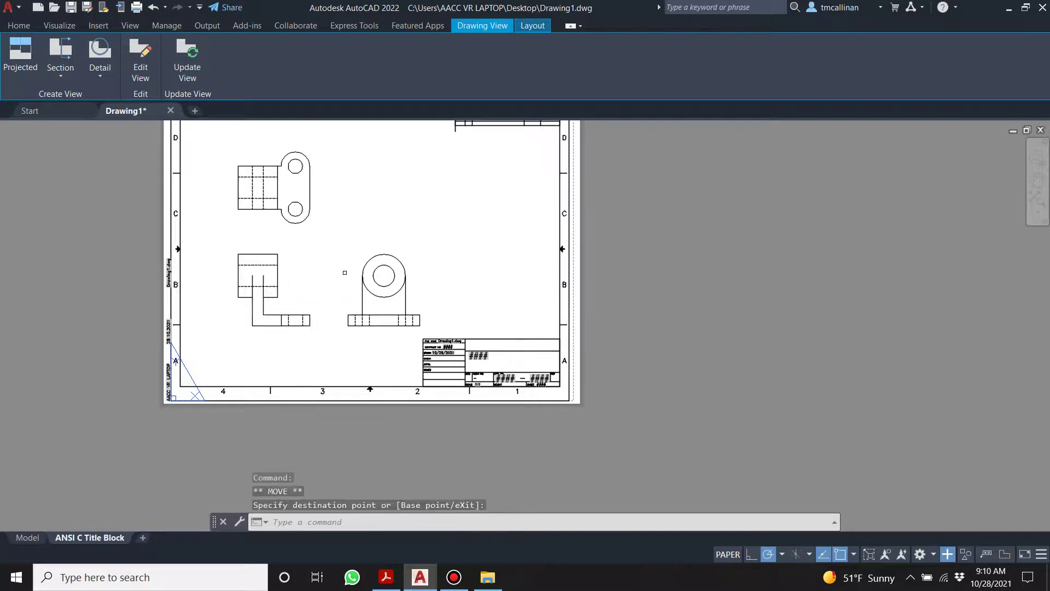
pyautogui.press('Escape')
pyautogui.press('Escape')
pyautogui.scroll(-3, 306, 174)
pyautogui.scroll(5, 284, 174)
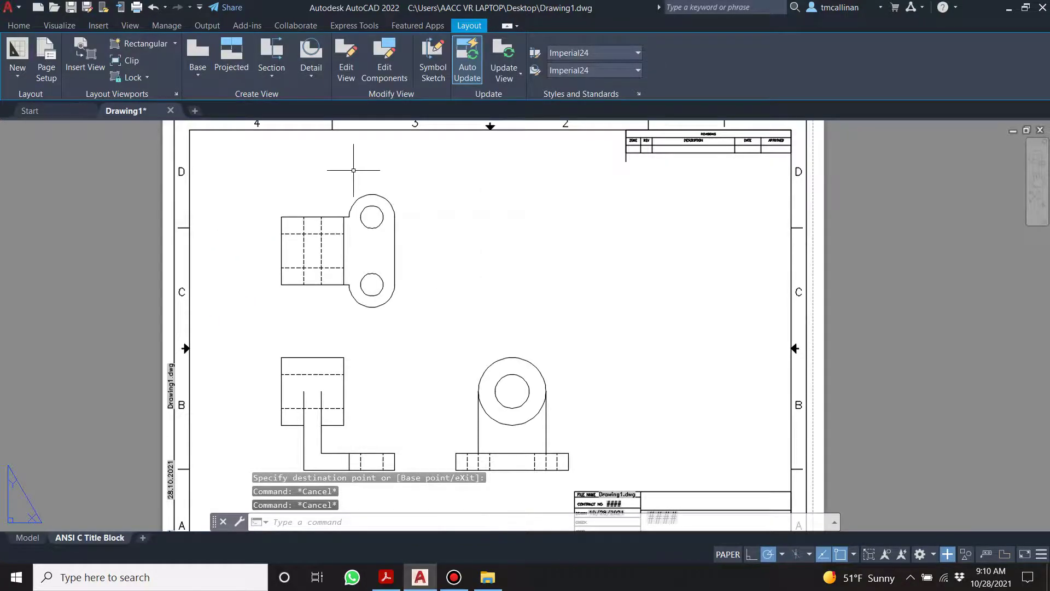
pyautogui.press('Escape')
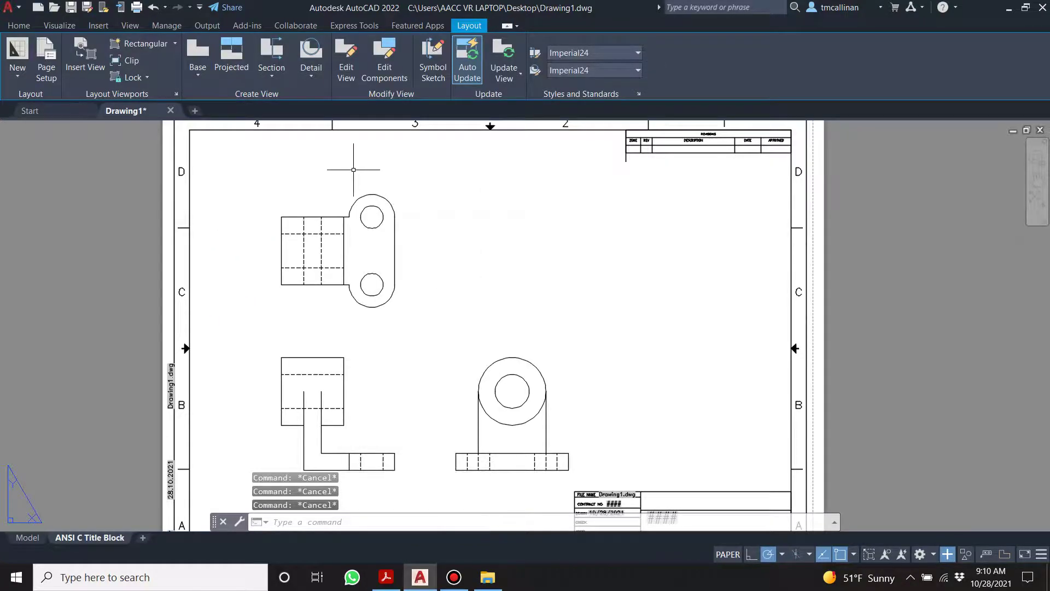
# Step: Create a rectangular viewport in the sheet's upper right and activate its shaded 3D view
pyautogui.click(136, 45)
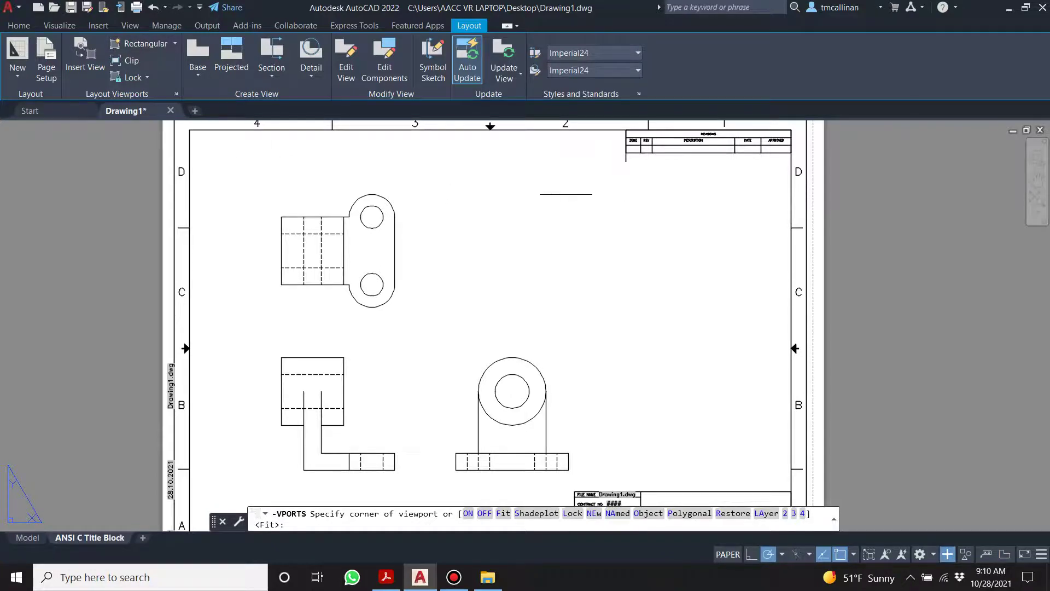
pyautogui.click(566, 191)
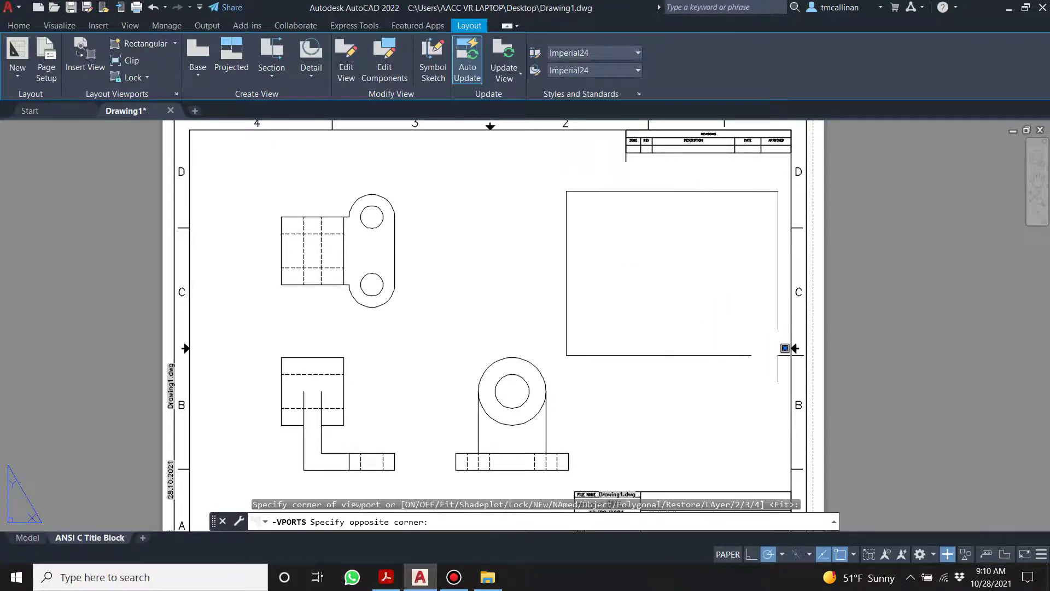
pyautogui.click(771, 339)
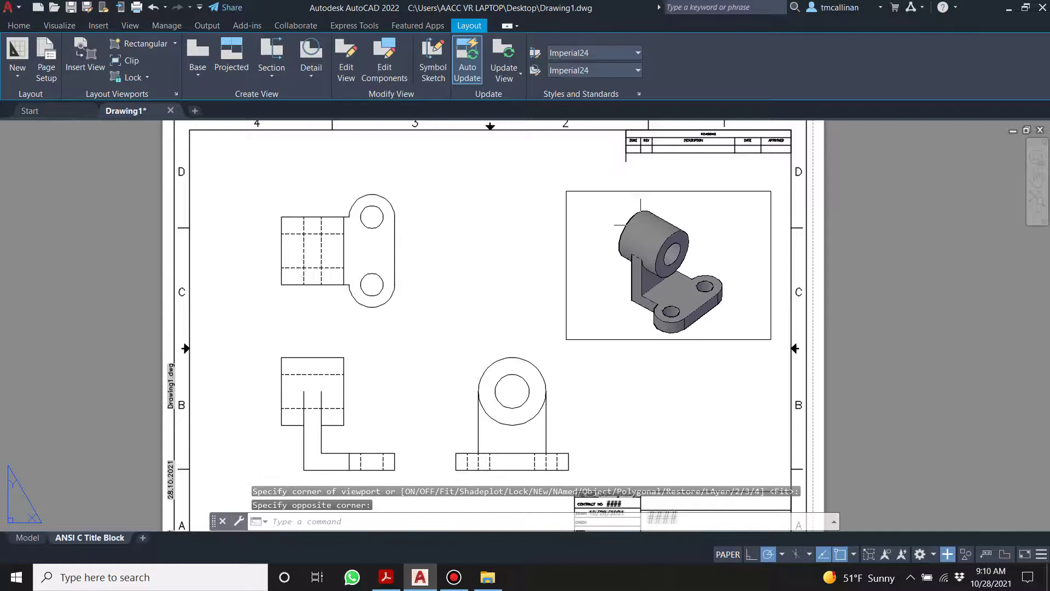
pyautogui.press('Escape')
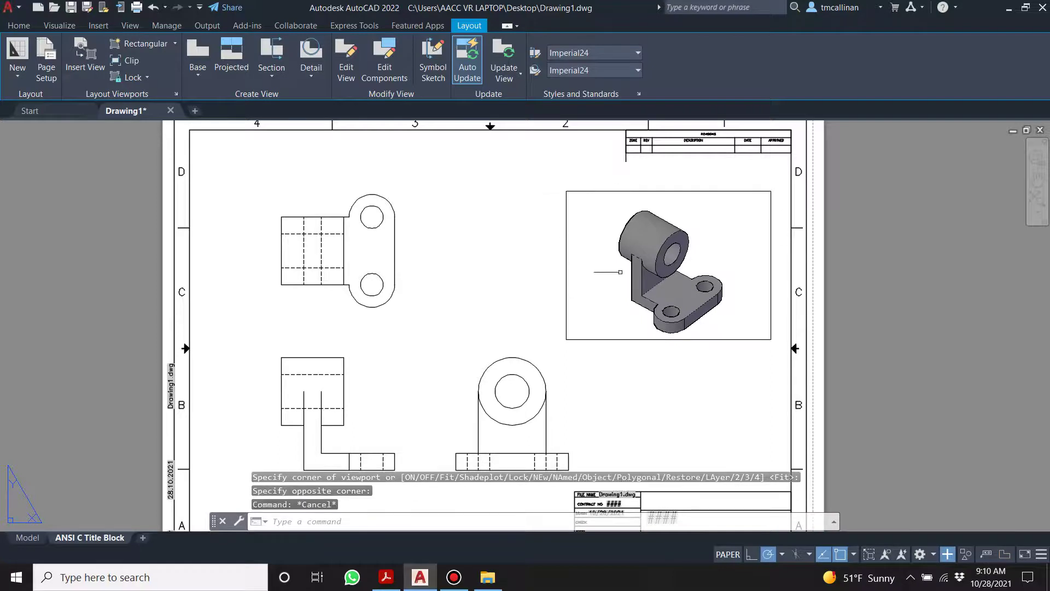
pyautogui.click(717, 249)
pyautogui.press('Escape')
pyautogui.doubleClick(652, 223)
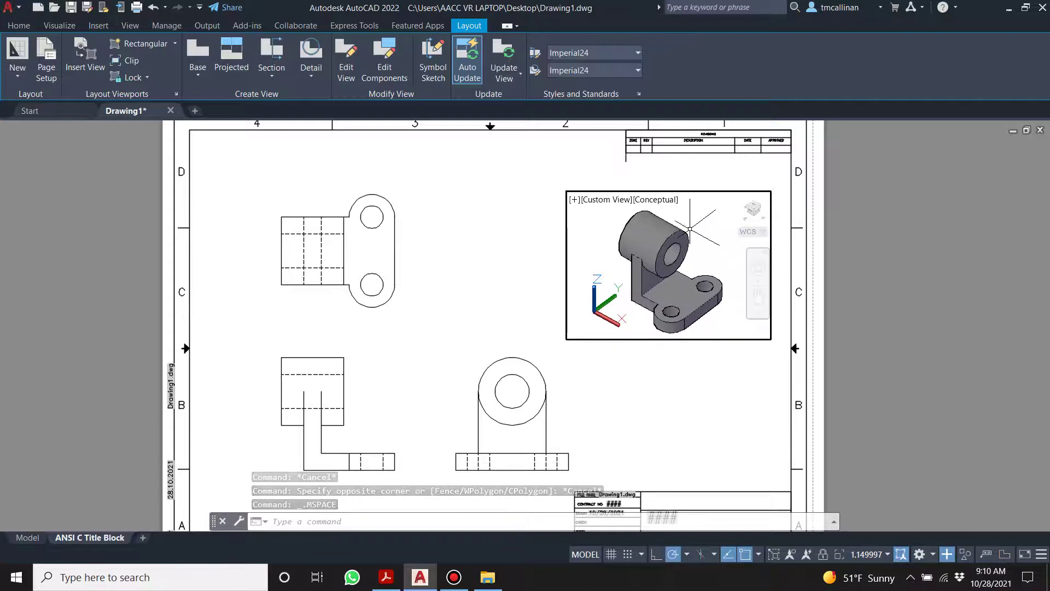
# Step: Set the isometric viewport's visual style to Sketchy
pyautogui.click(26, 27)
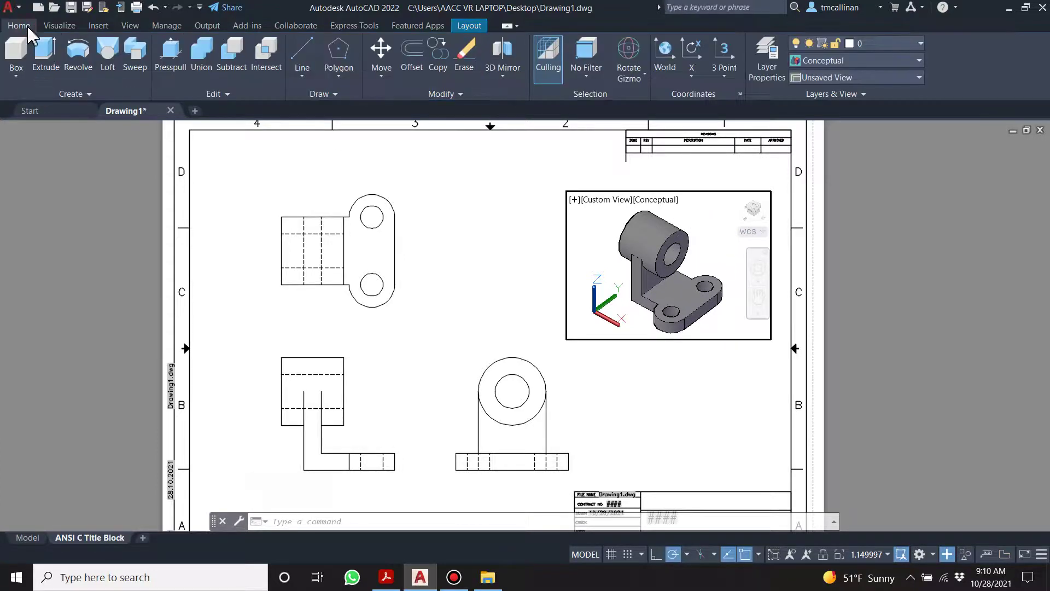
pyautogui.click(854, 61)
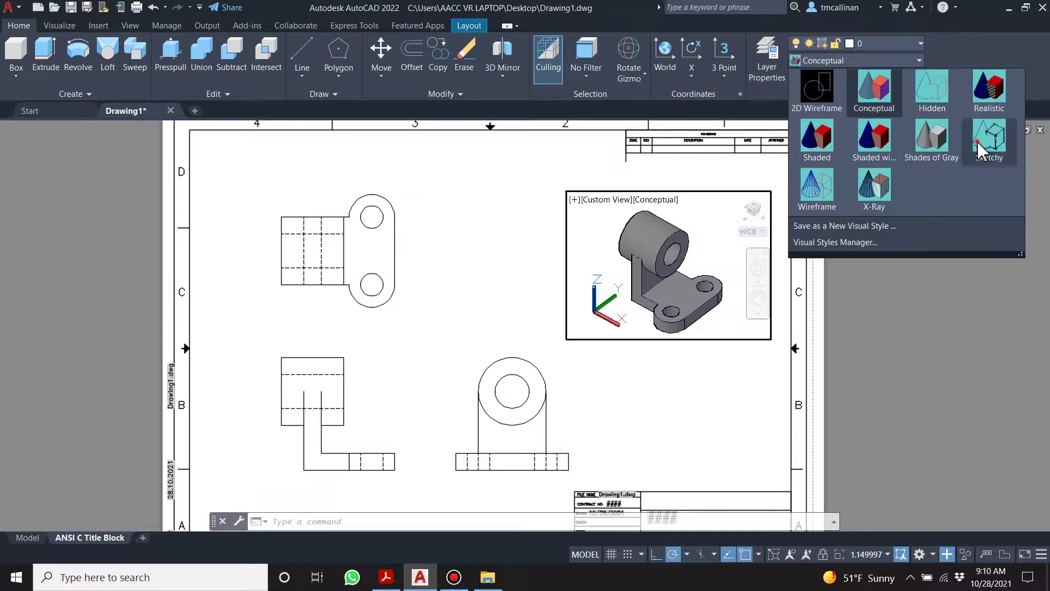
pyautogui.click(981, 149)
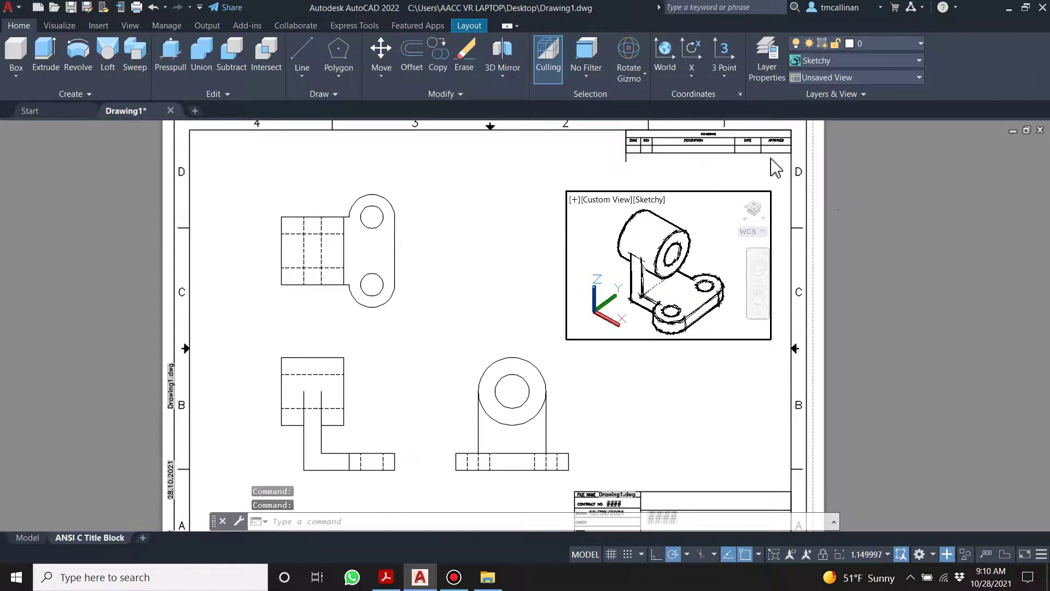
pyautogui.click(585, 554)
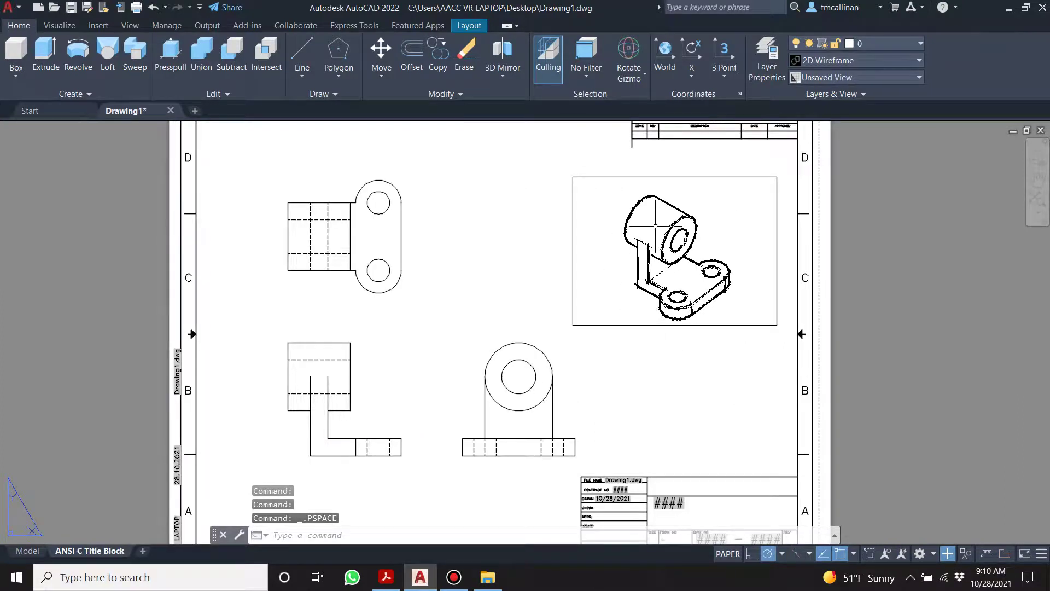
# Step: Stretch the viewport's bottom edge downward and shift the viewport up and right
pyautogui.doubleClick(698, 195)
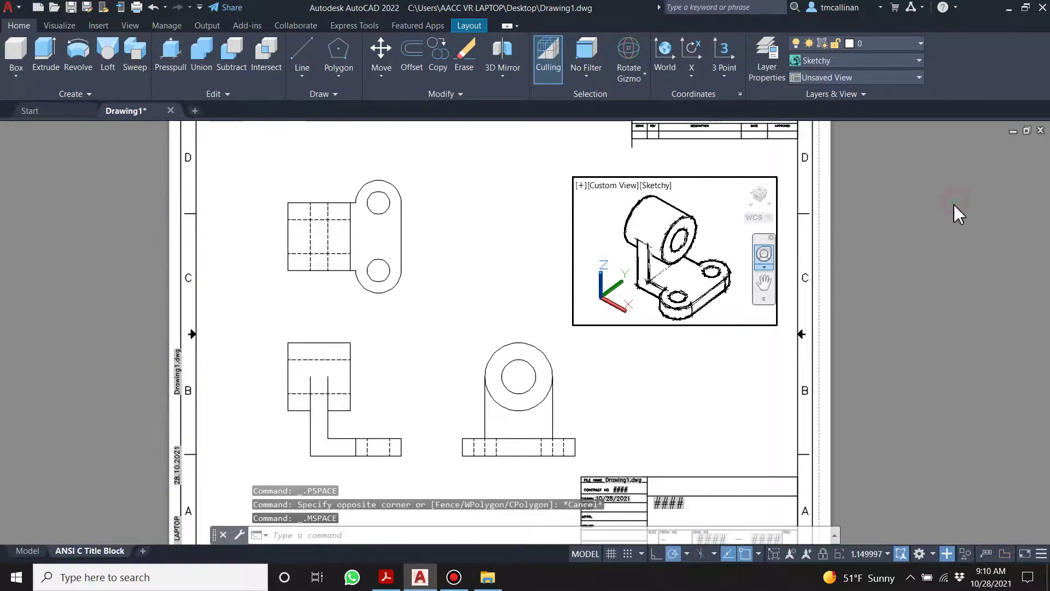
pyautogui.click(584, 554)
pyautogui.click(709, 326)
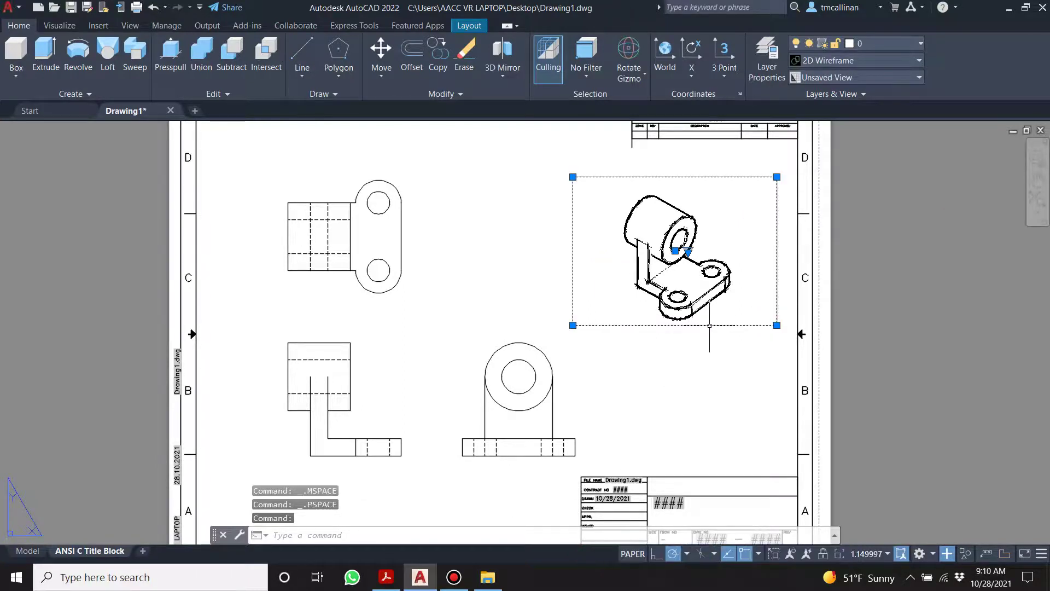
pyautogui.click(776, 324)
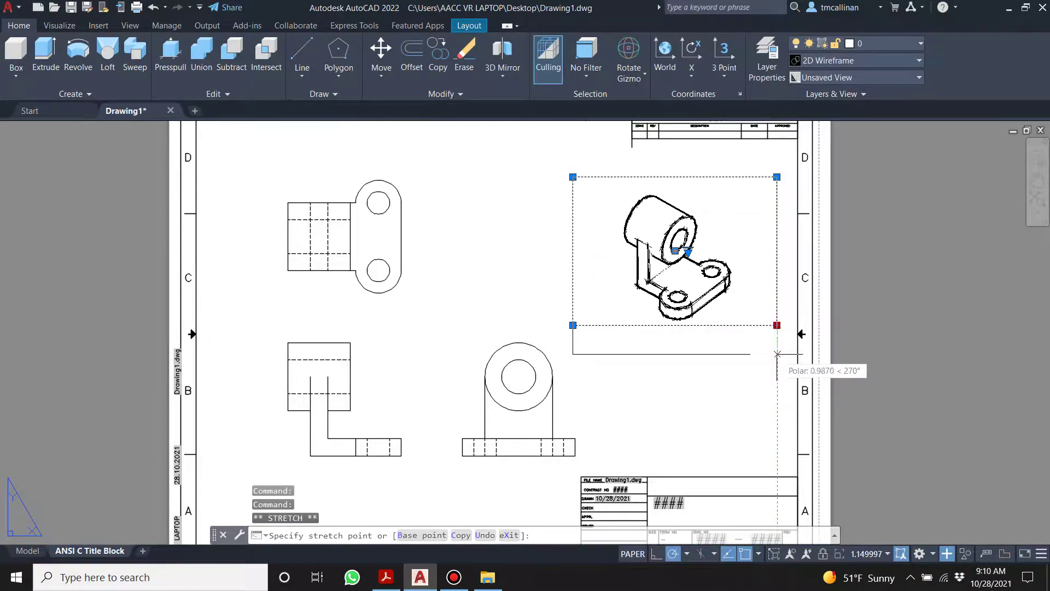
pyautogui.click(777, 354)
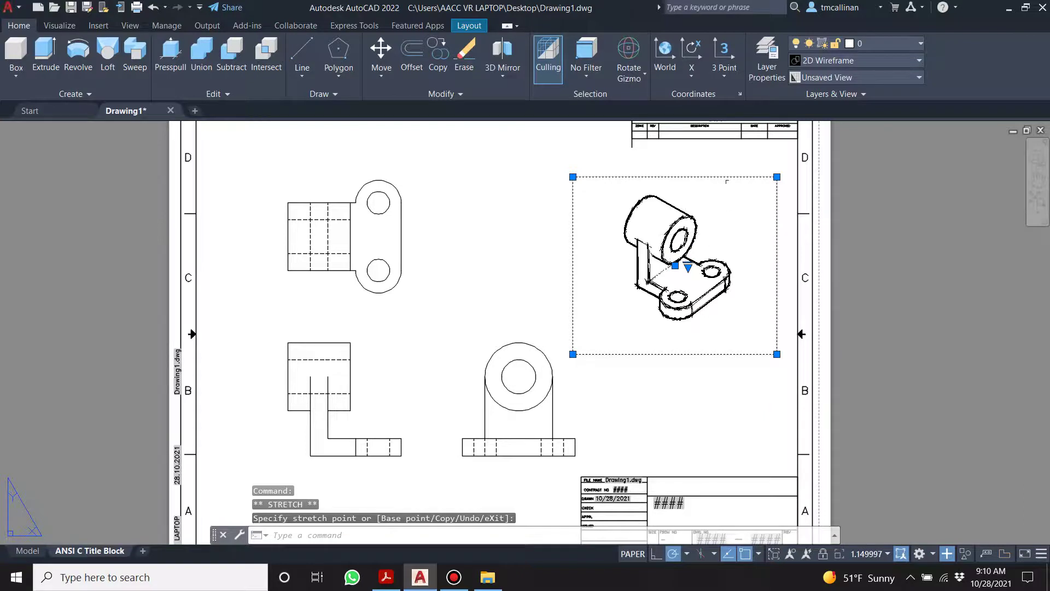
pyautogui.moveTo(738, 176)
pyautogui.mouseDown()
pyautogui.moveTo(751, 154)
pyautogui.moveTo(738, 159)
pyautogui.mouseUp()
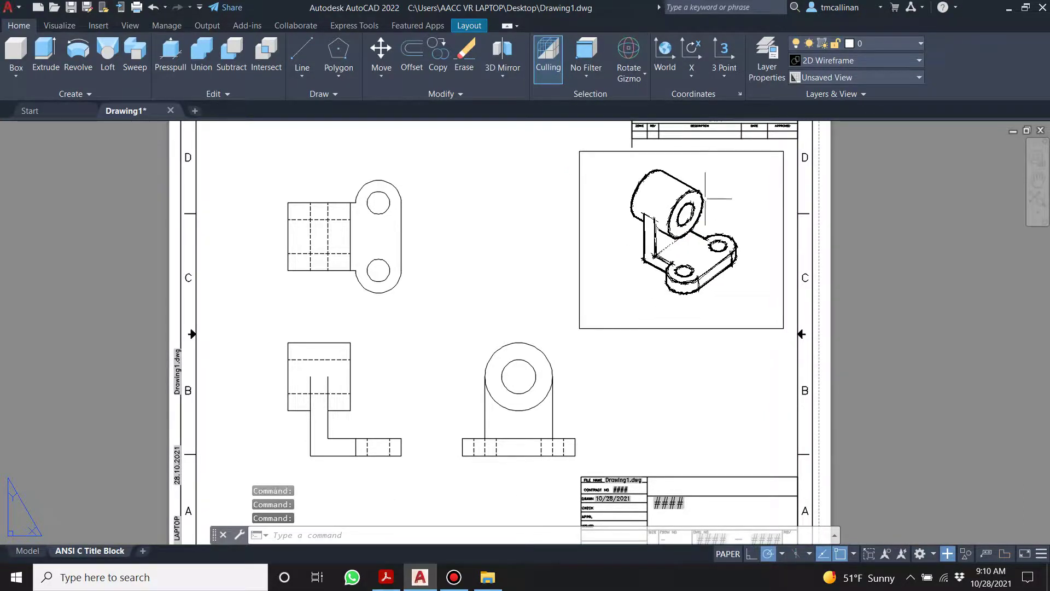
# Step: Zoom the part to fill the viewport, then return to paper space
pyautogui.doubleClick(678, 221)
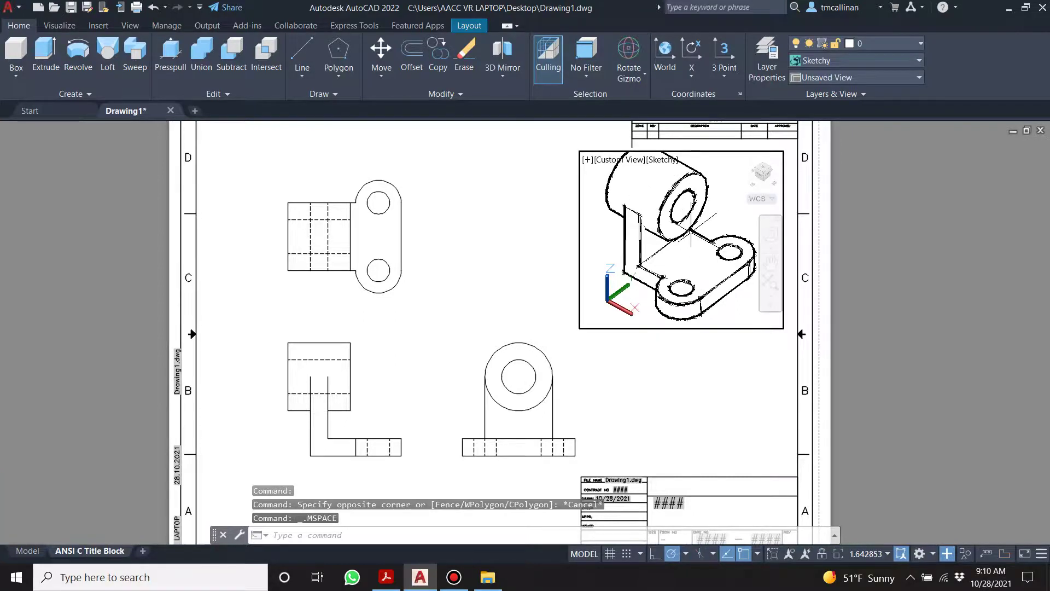
pyautogui.scroll(2, 681, 240)
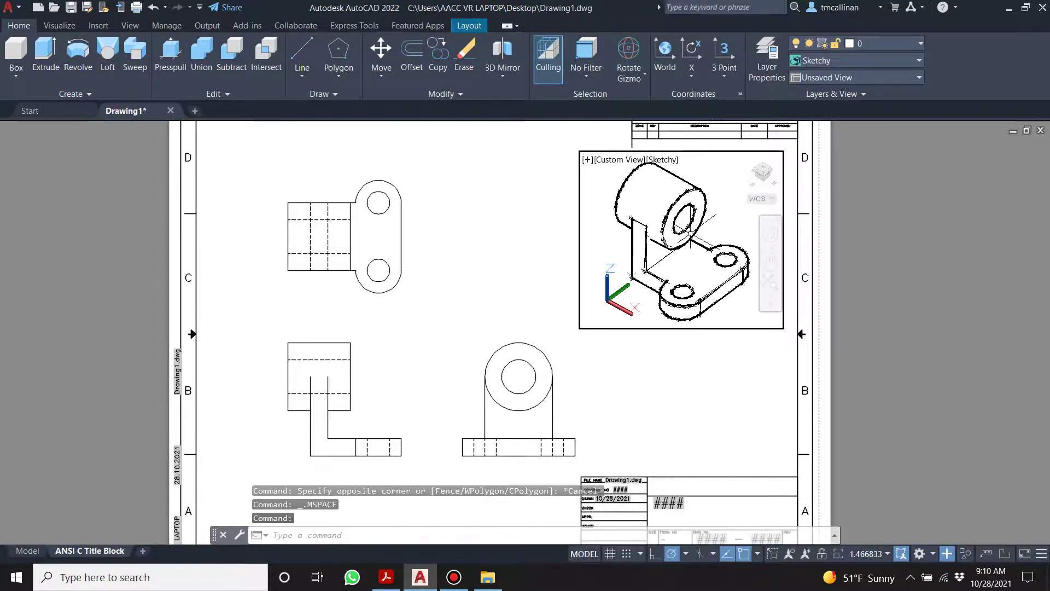
pyautogui.doubleClick(888, 232)
pyautogui.scroll(-2, 562, 458)
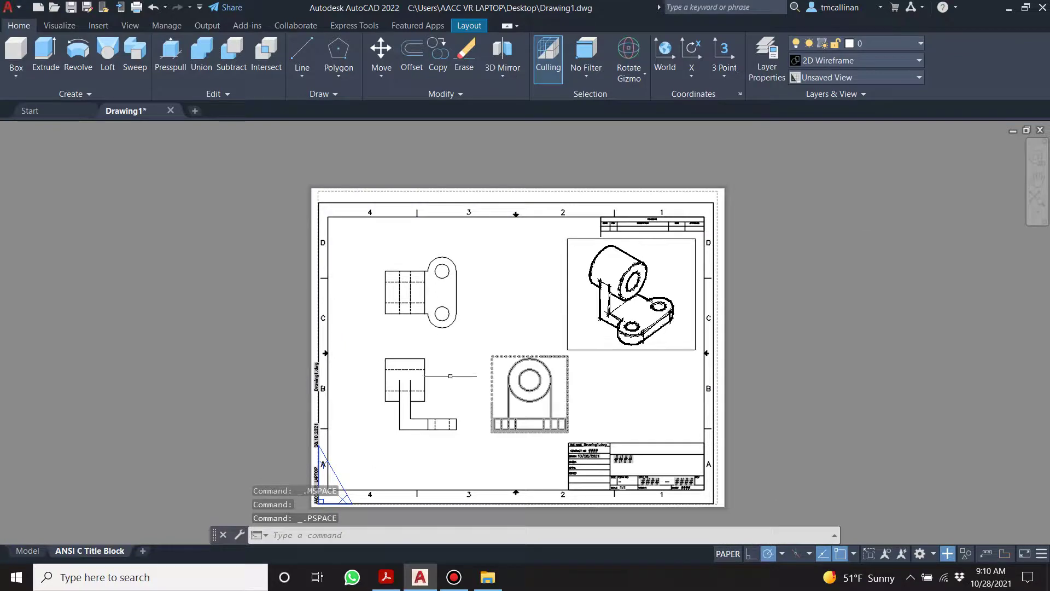
pyautogui.scroll(2, 328, 470)
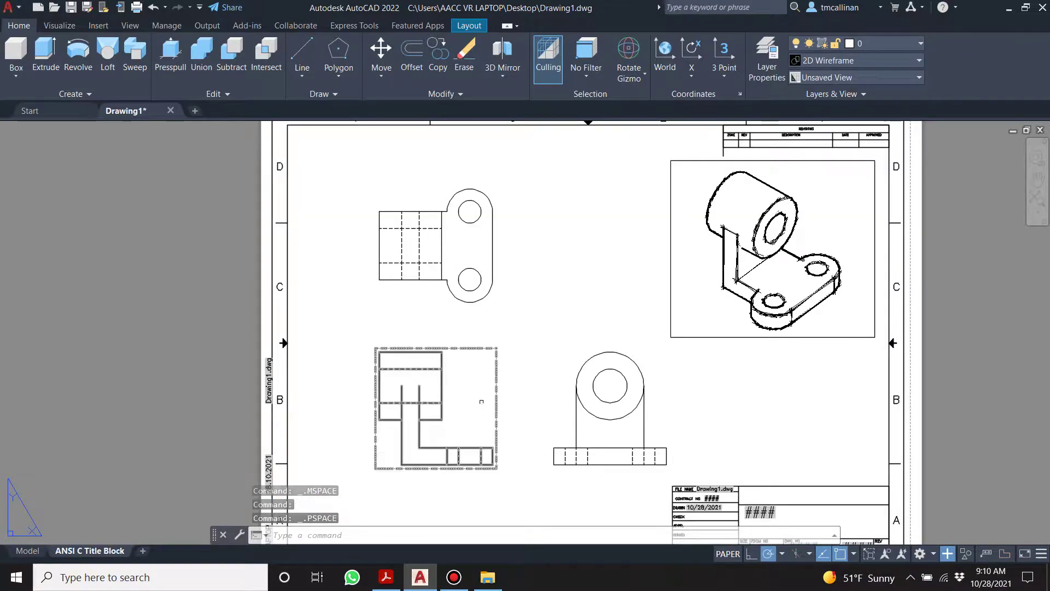
pyautogui.scroll(-2, 480, 307)
pyautogui.scroll(4, 480, 306)
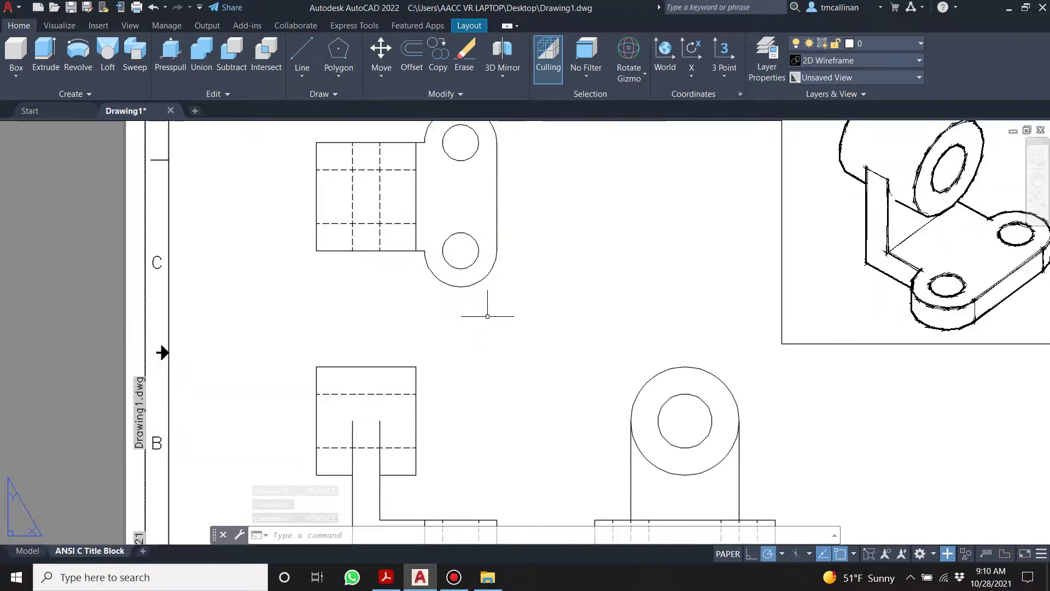
pyautogui.scroll(-4, 486, 241)
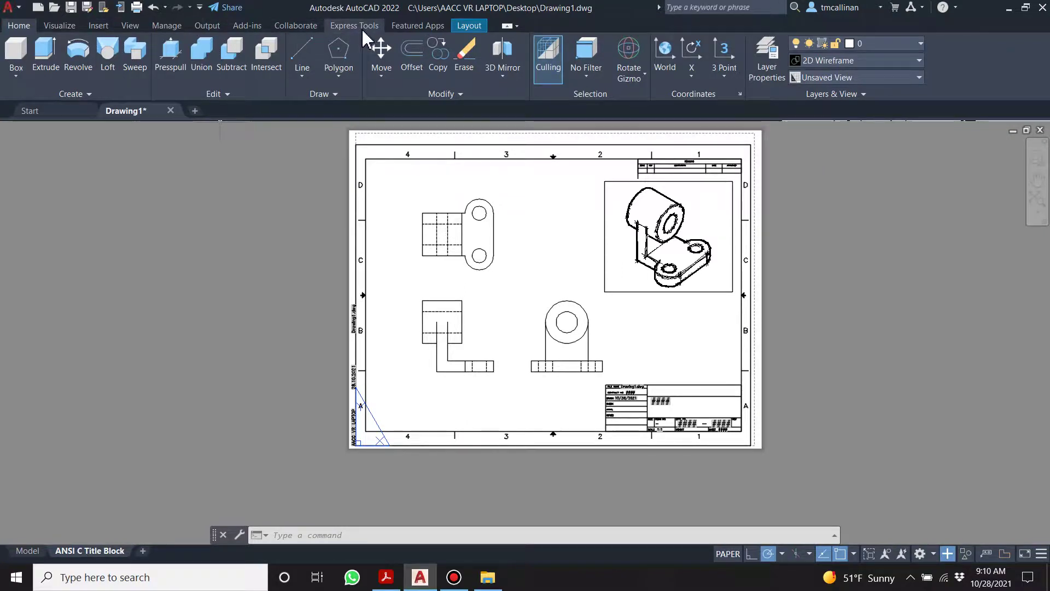
pyautogui.click(920, 553)
# Step: Switch to the Drafting & Annotation workspace and add a green layer named DIMEN1
pyautogui.click(943, 436)
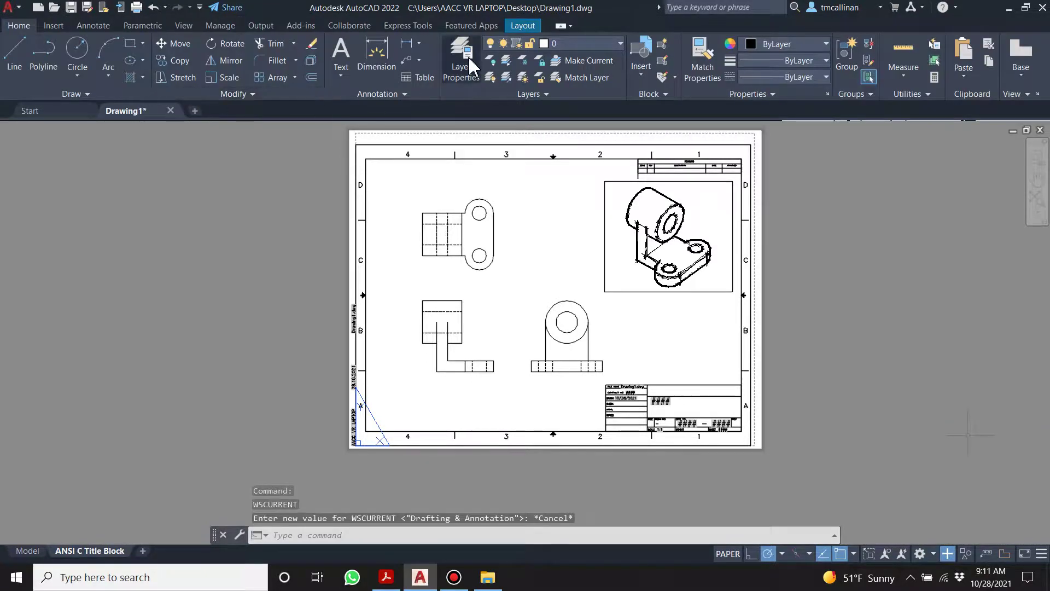
pyautogui.click(466, 60)
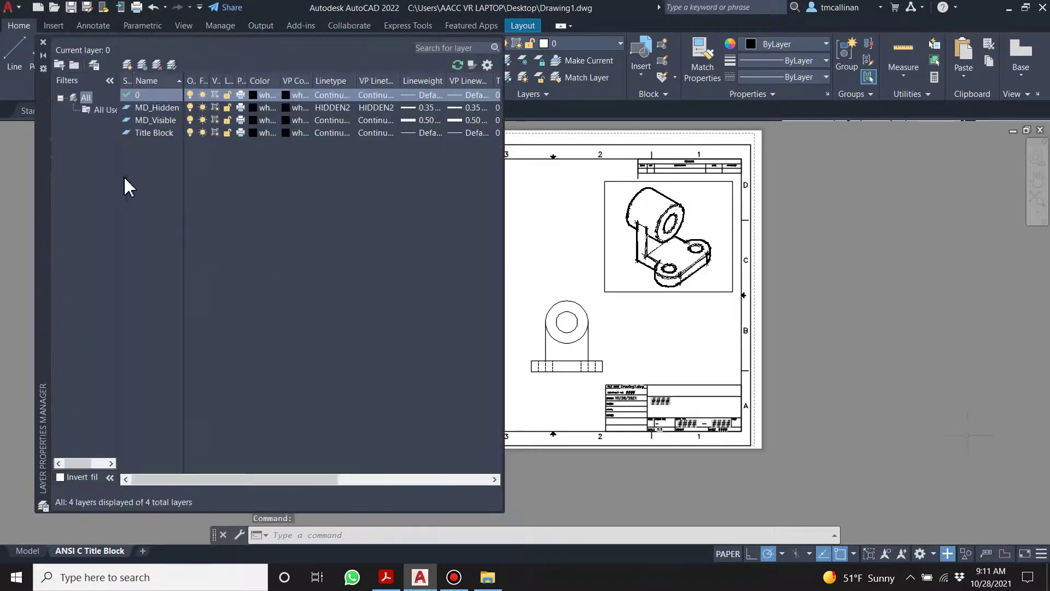
pyautogui.rightClick(148, 161)
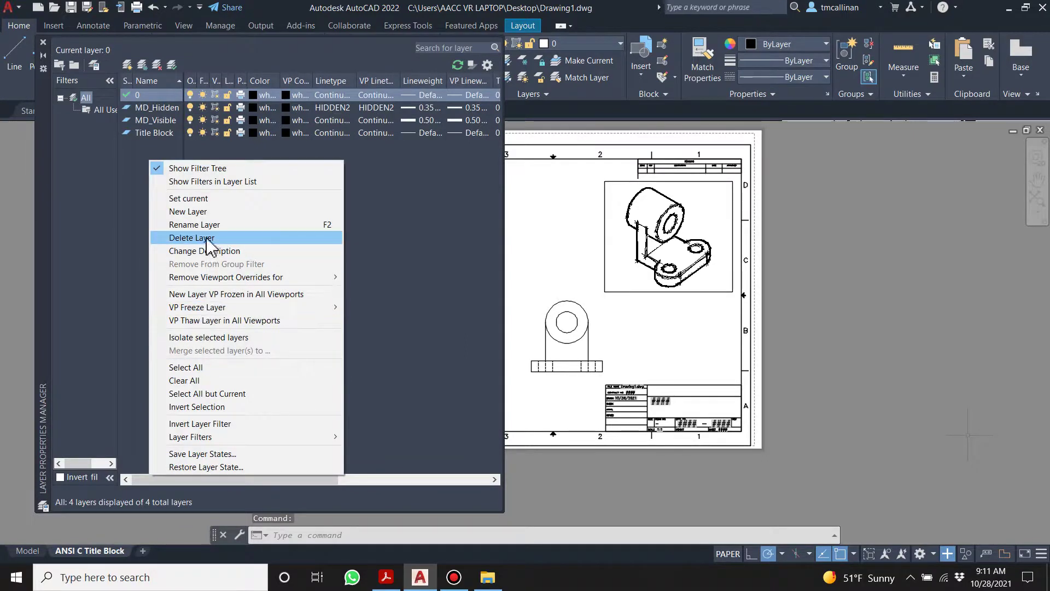
pyautogui.click(206, 211)
pyautogui.press('capslock')
pyautogui.write('D')
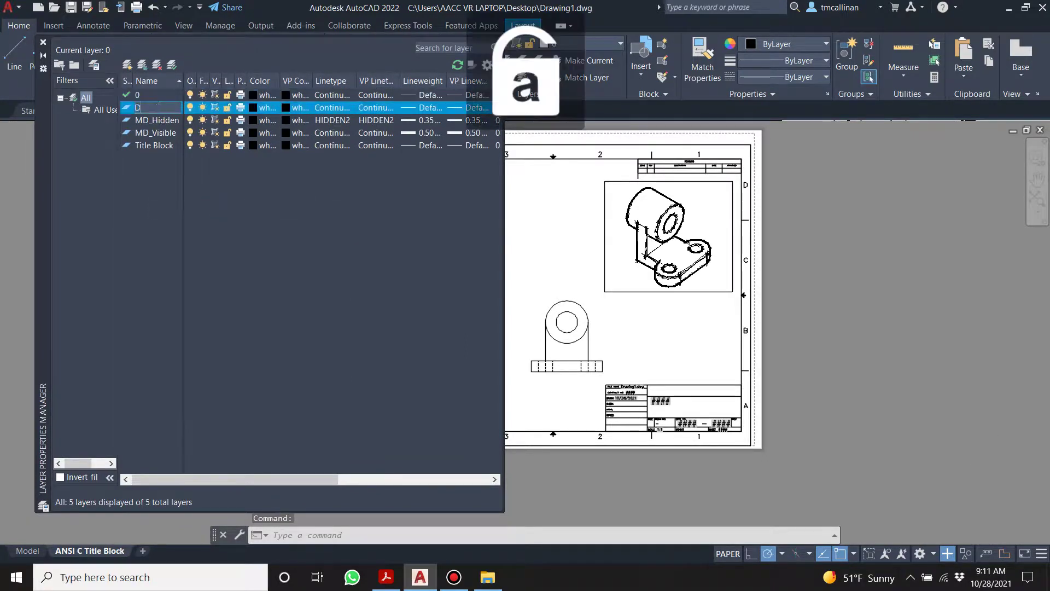
pyautogui.write('IMEN1')
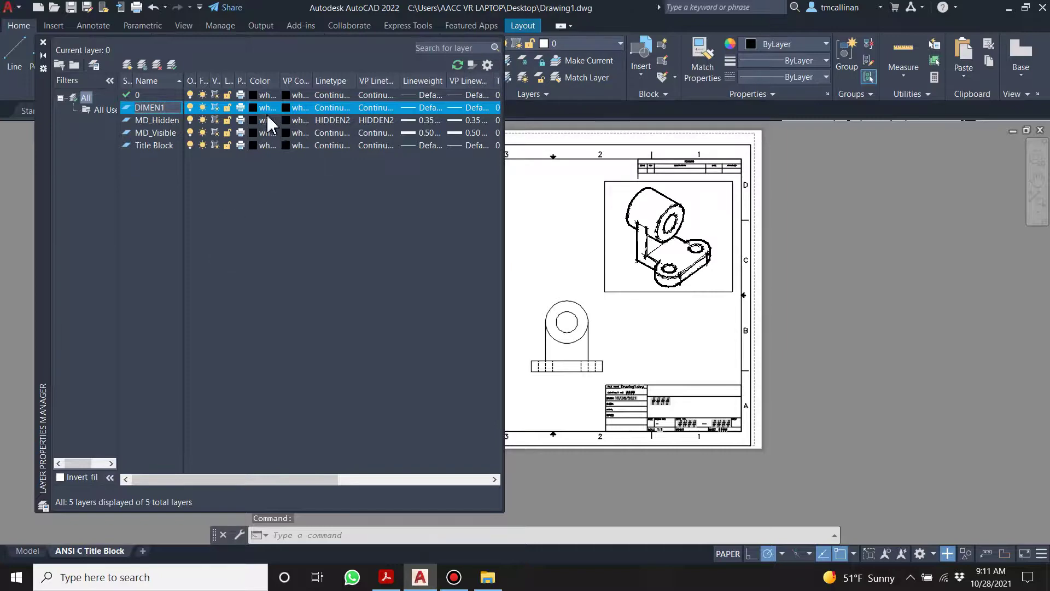
pyautogui.press('Return')
pyautogui.click(265, 111)
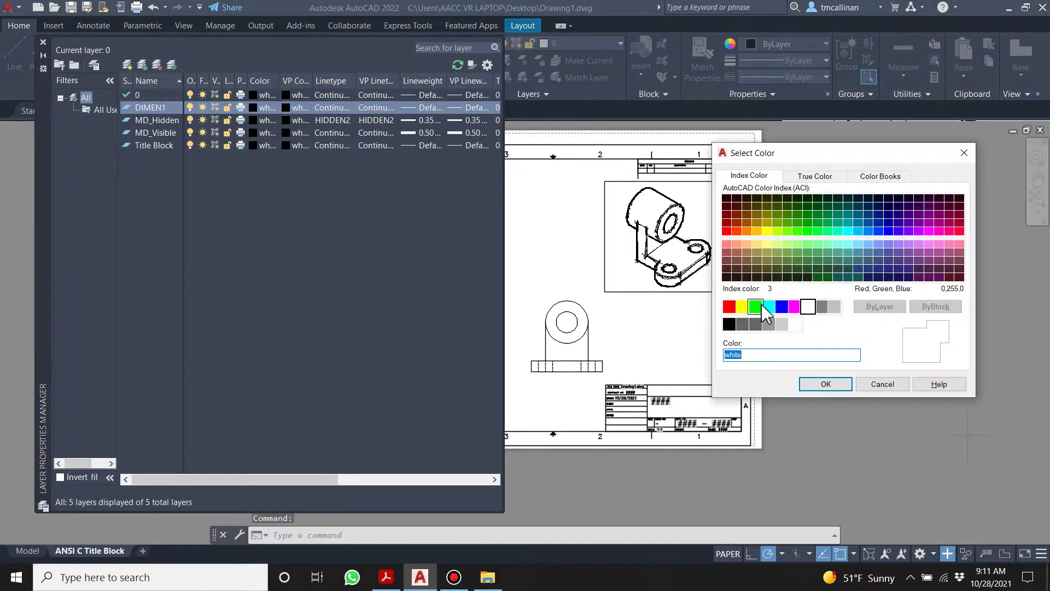
pyautogui.click(759, 307)
pyautogui.click(826, 383)
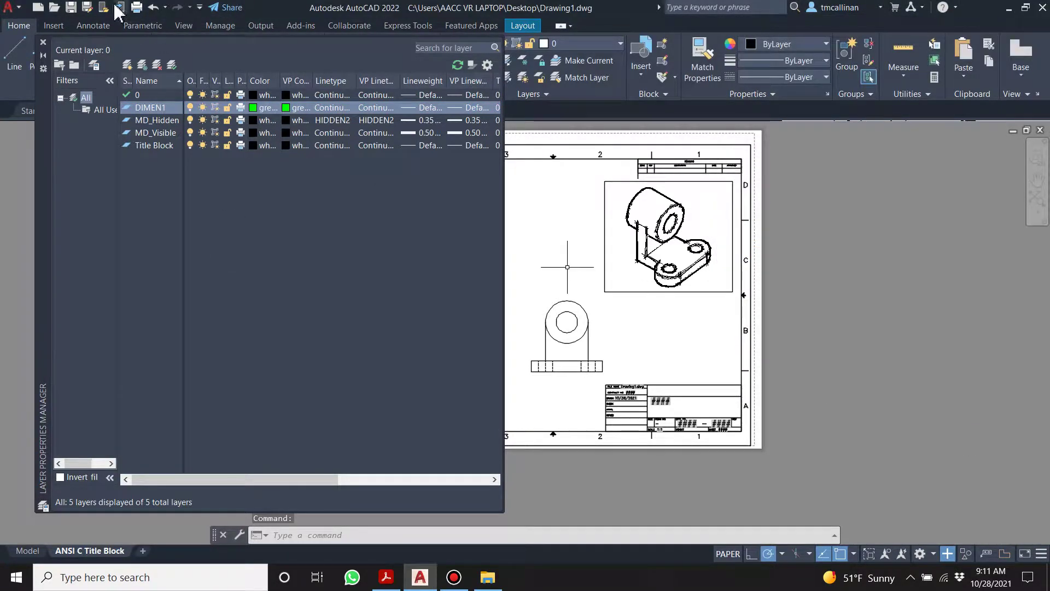
pyautogui.click(43, 42)
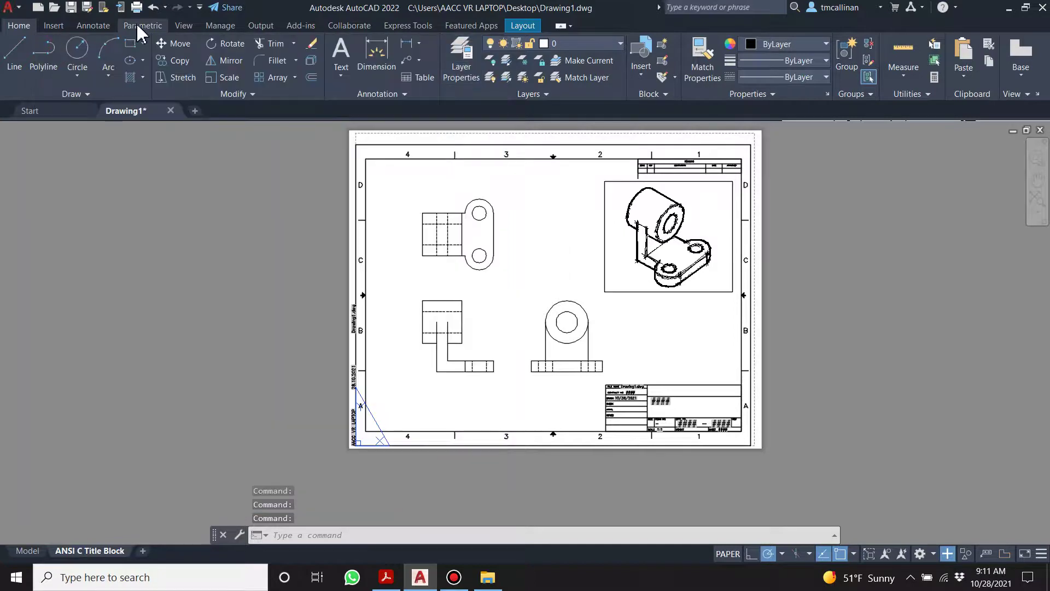
# Step: Make DIMEN1 current and center-mark the top view's two holes and the front view circle
pyautogui.click(572, 48)
pyautogui.click(578, 92)
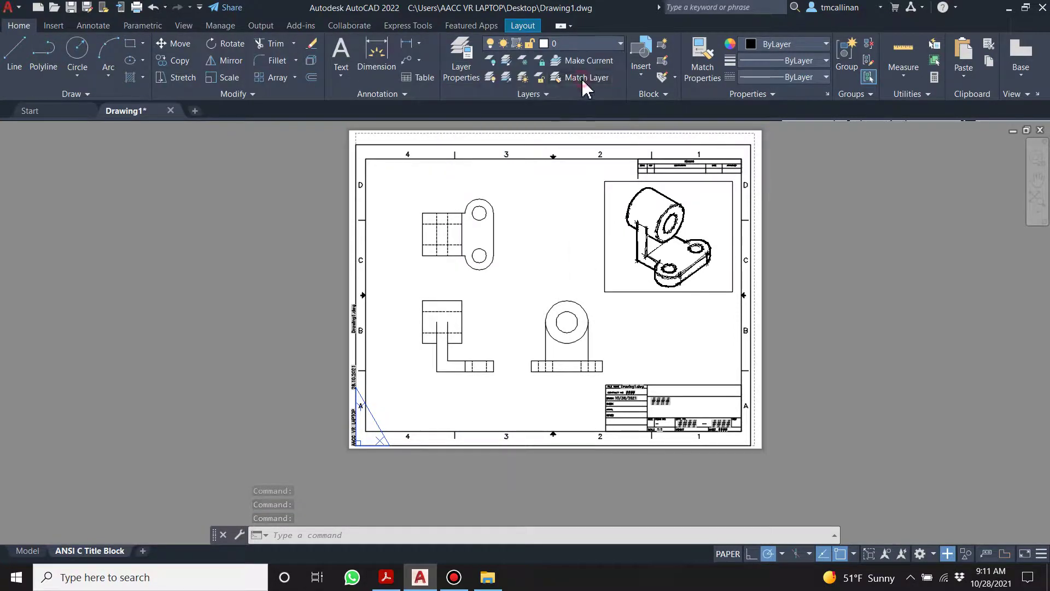
pyautogui.click(105, 28)
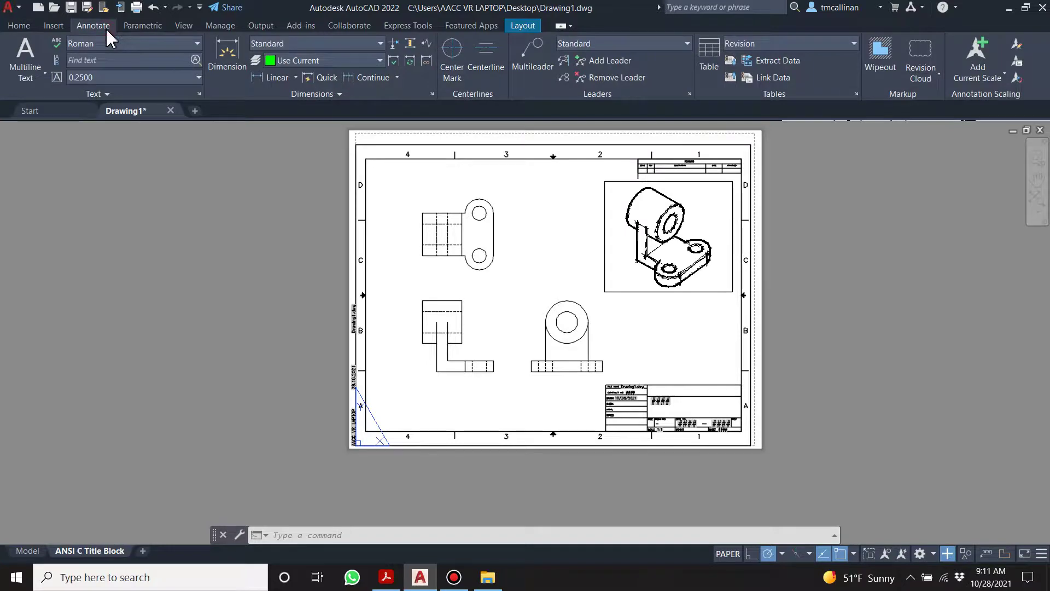
pyautogui.click(450, 60)
pyautogui.scroll(4, 495, 204)
pyautogui.click(501, 196)
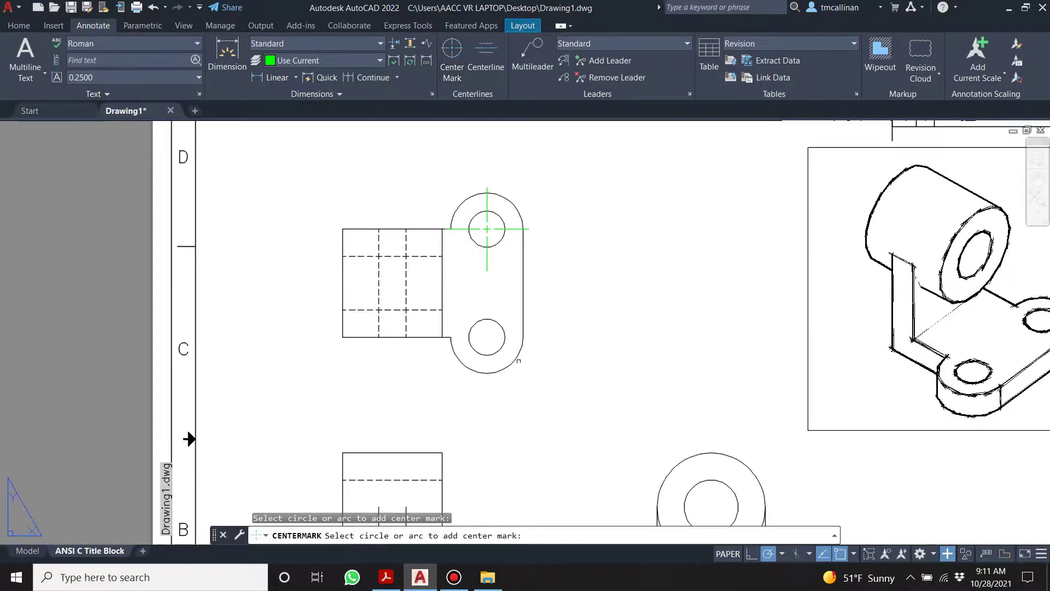
pyautogui.click(511, 370)
pyautogui.scroll(-4, 527, 312)
pyautogui.click(617, 377)
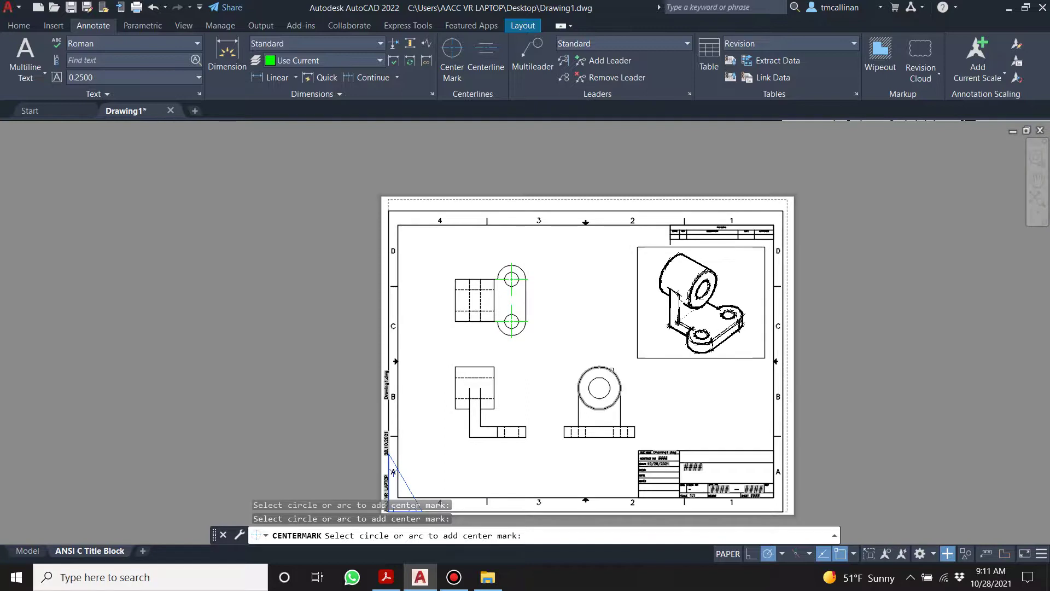
# Step: Draw a centreline between the paired hidden lines, then attempt another in the side view
pyautogui.click(487, 60)
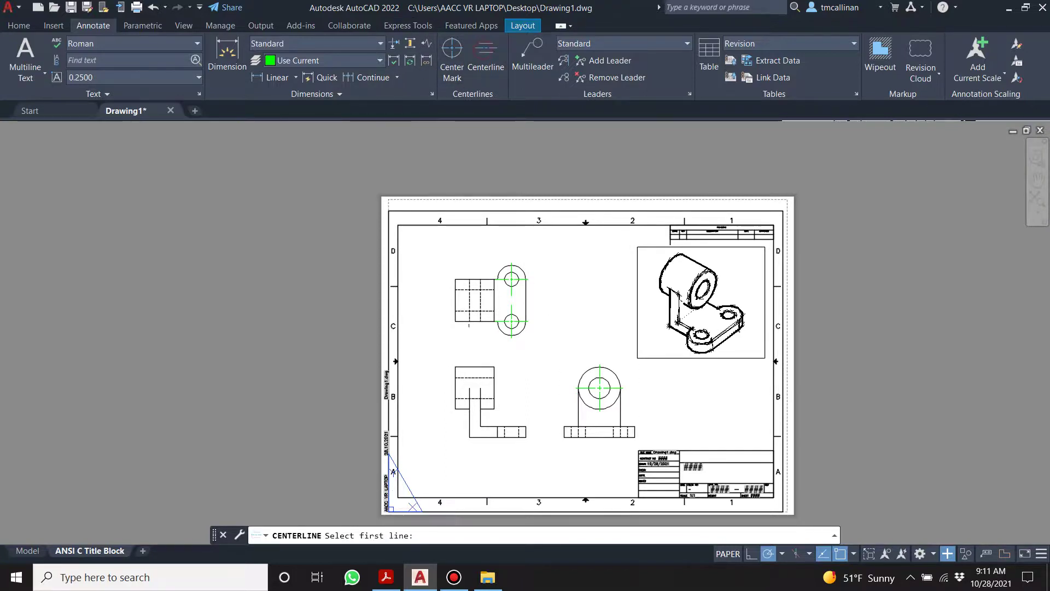
pyautogui.scroll(4, 479, 350)
pyautogui.click(497, 436)
pyautogui.click(497, 432)
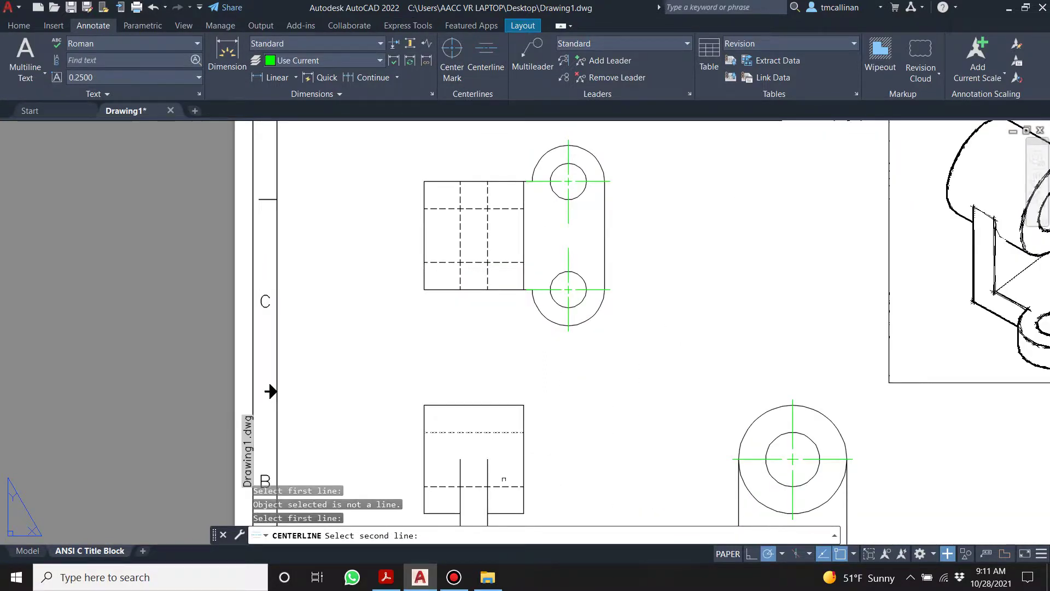
pyautogui.click(506, 486)
pyautogui.scroll(-2, 511, 324)
pyautogui.press('Escape')
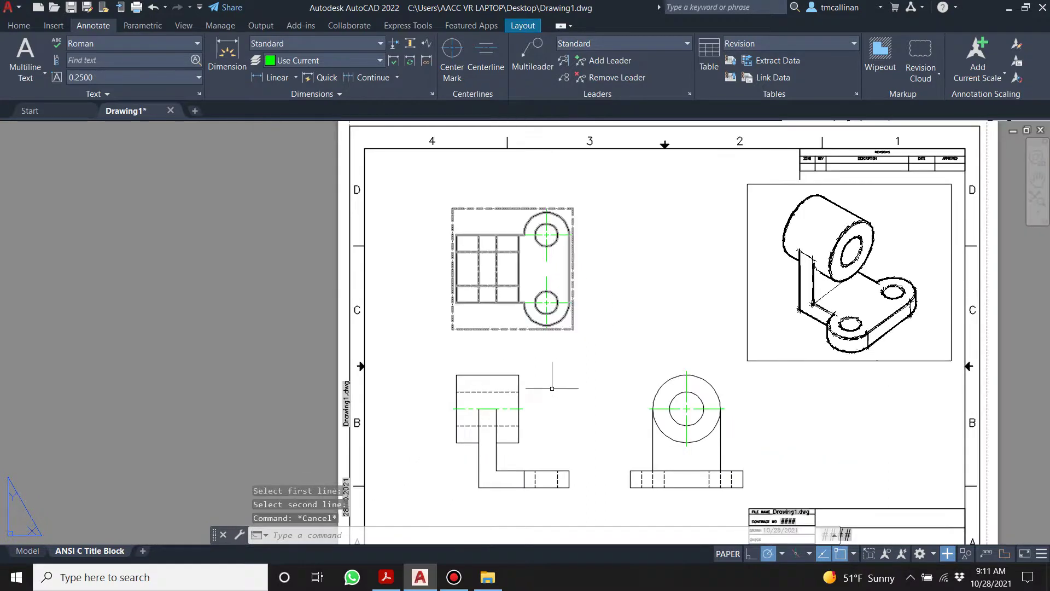
pyautogui.scroll(3, 590, 486)
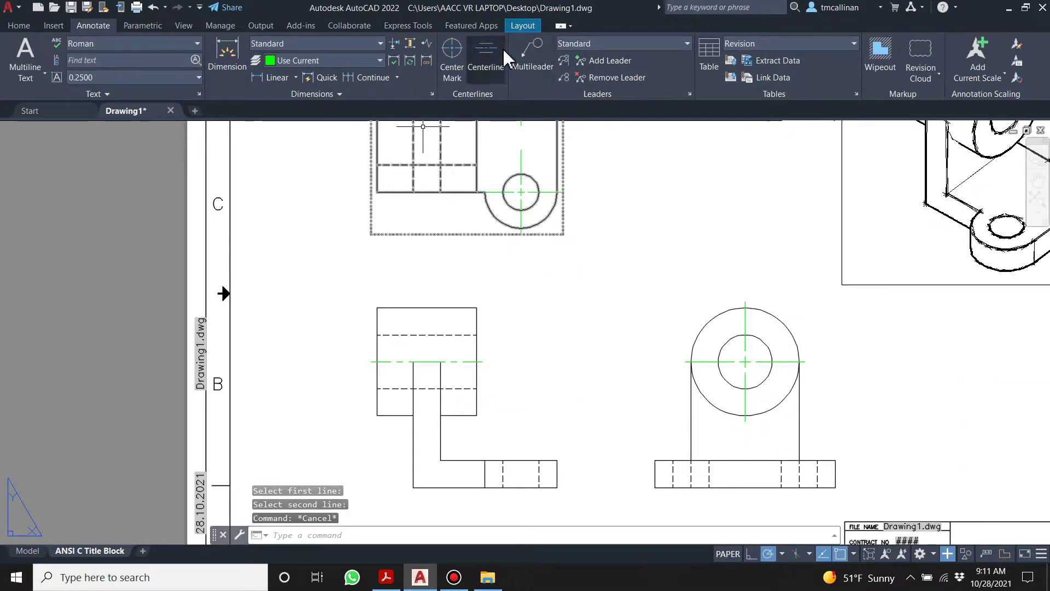
pyautogui.click(485, 54)
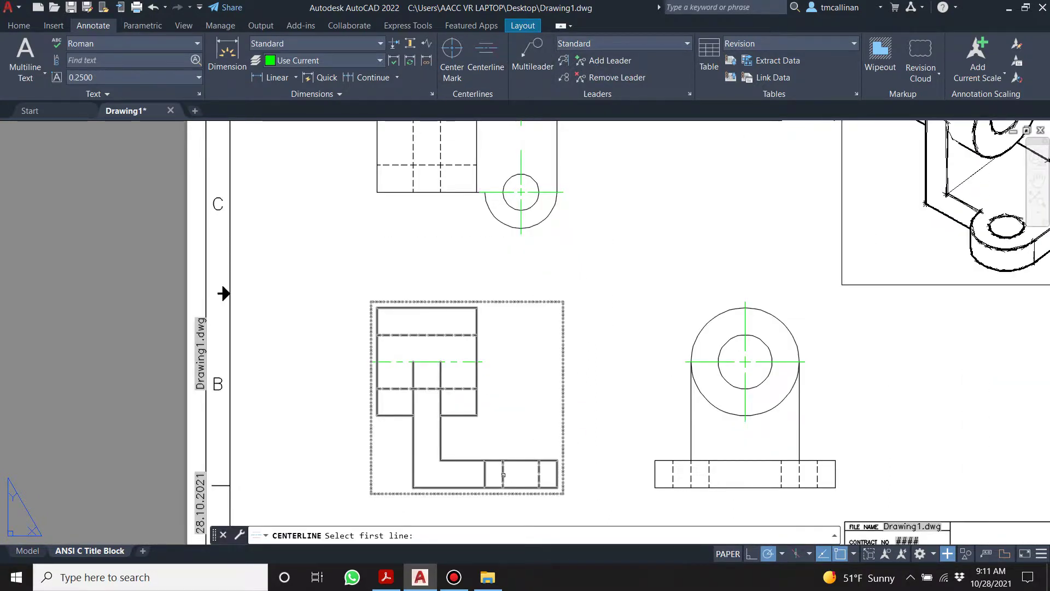
pyautogui.click(503, 475)
pyautogui.press('Escape')
pyautogui.press('Escape')
pyautogui.scroll(-2, 590, 451)
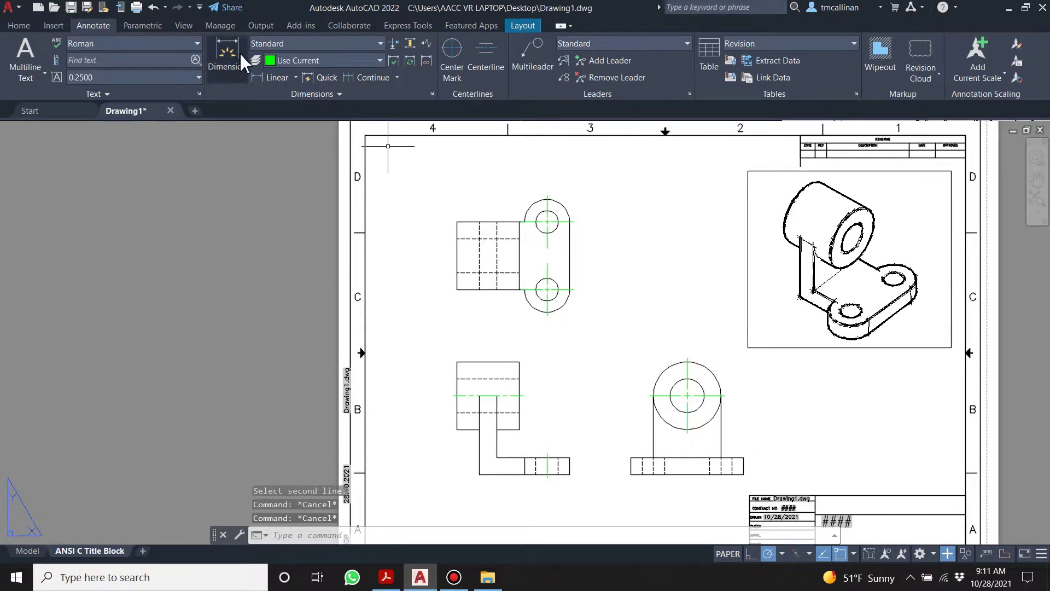
# Step: Dimension the top view's upper rounded end with an R0.5000 radius placed above it
pyautogui.scroll(3, 553, 205)
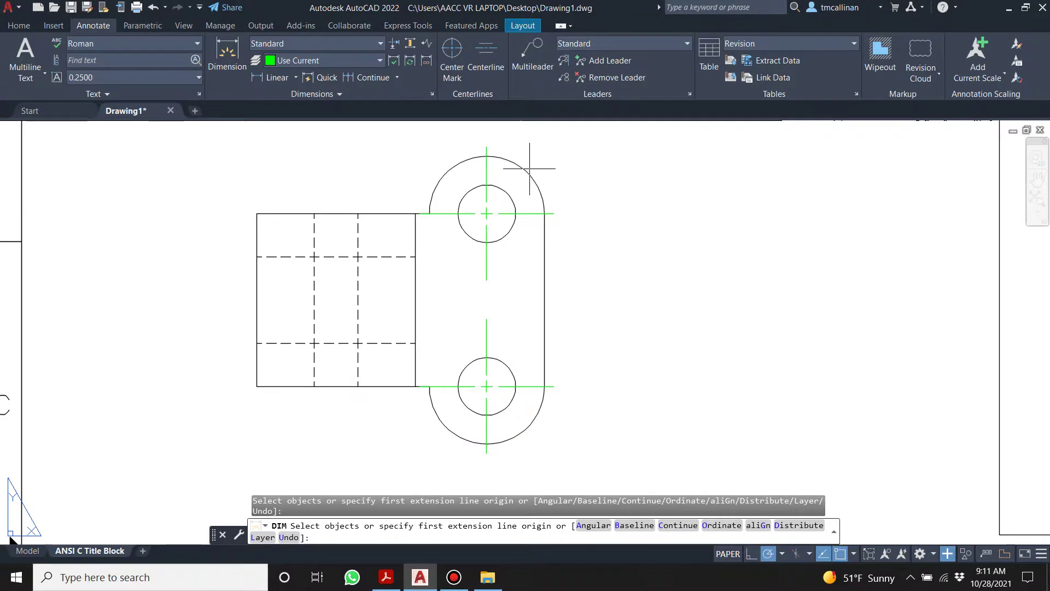
pyautogui.click(529, 168)
pyautogui.scroll(-4, 544, 165)
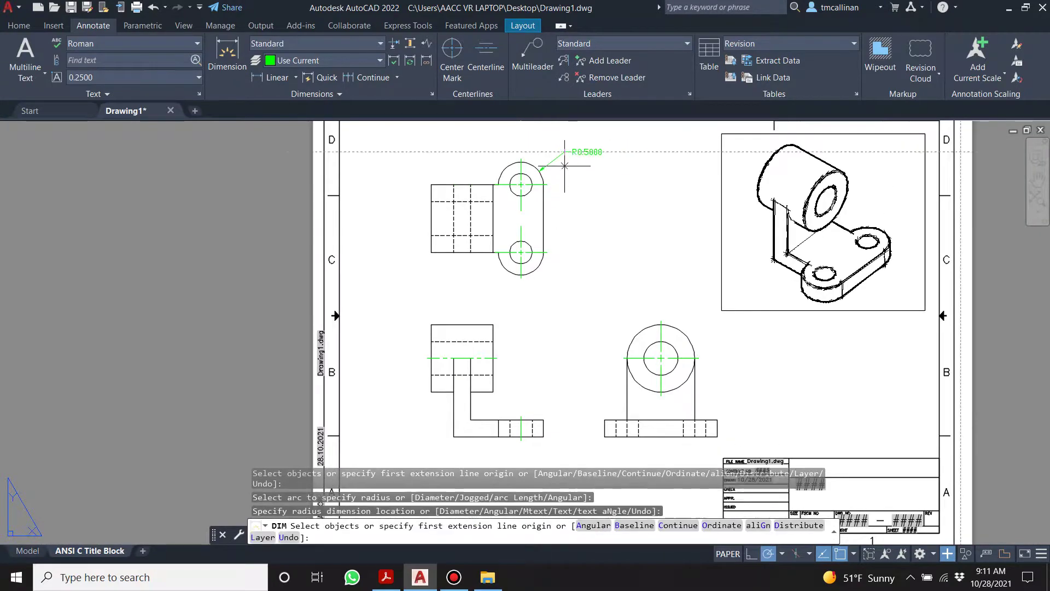
pyautogui.scroll(-2, 565, 165)
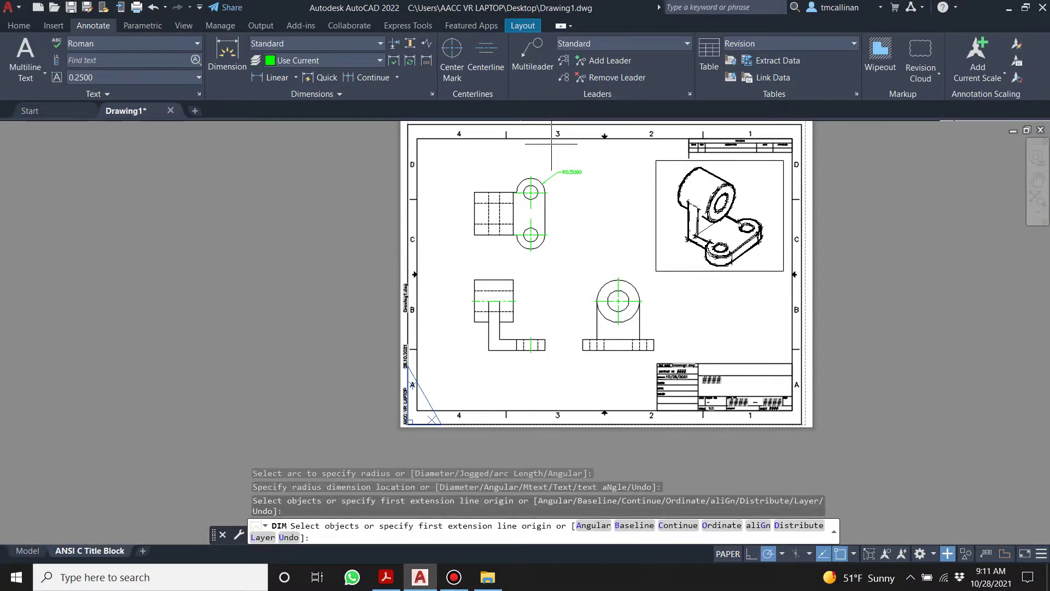
pyautogui.scroll(8, 735, 391)
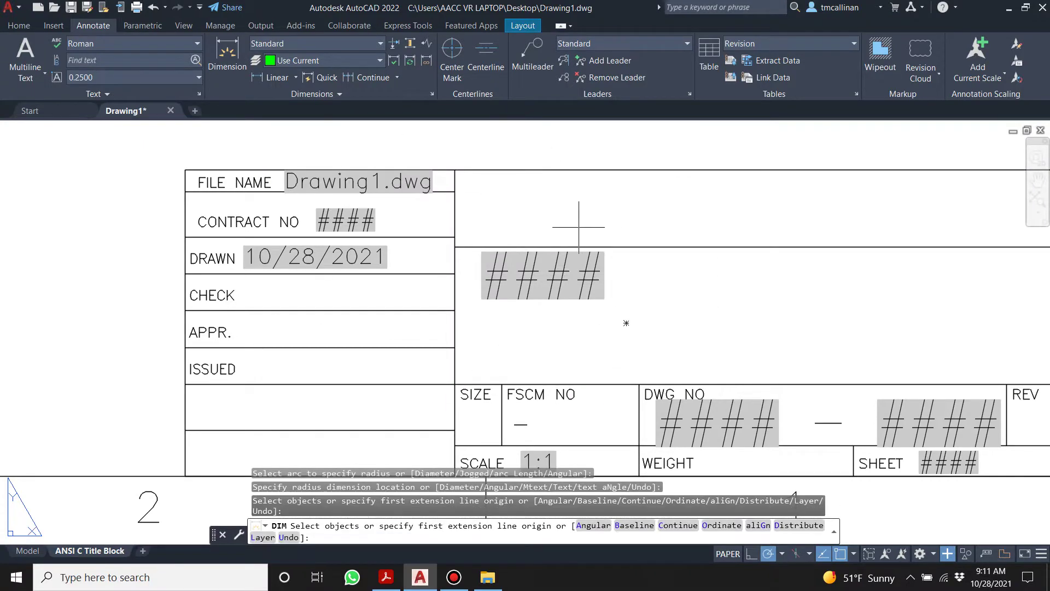
pyautogui.scroll(-8, 578, 225)
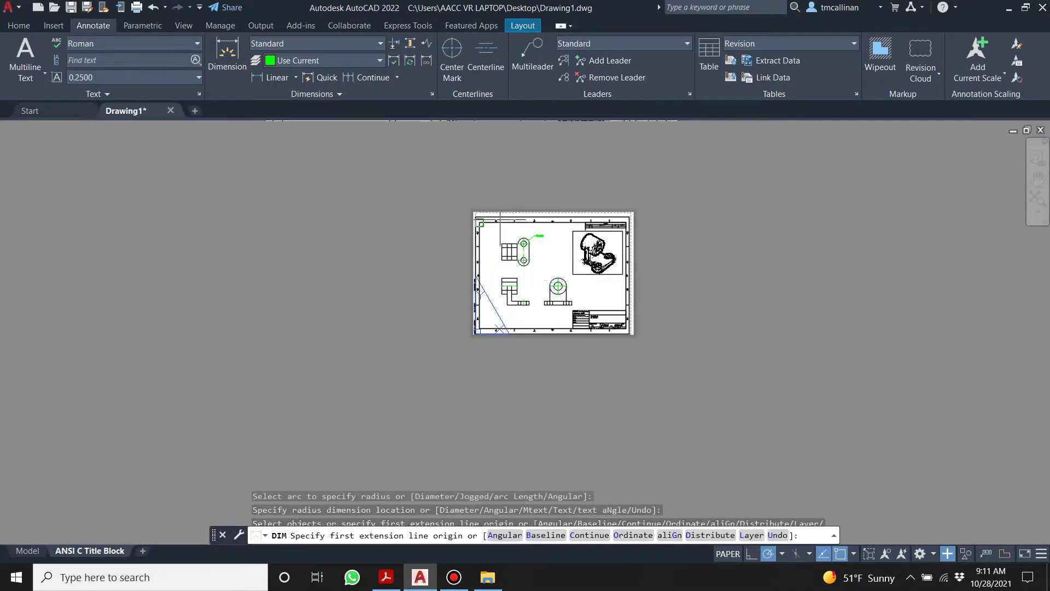
pyautogui.scroll(6, 503, 239)
pyautogui.scroll(-8, 503, 228)
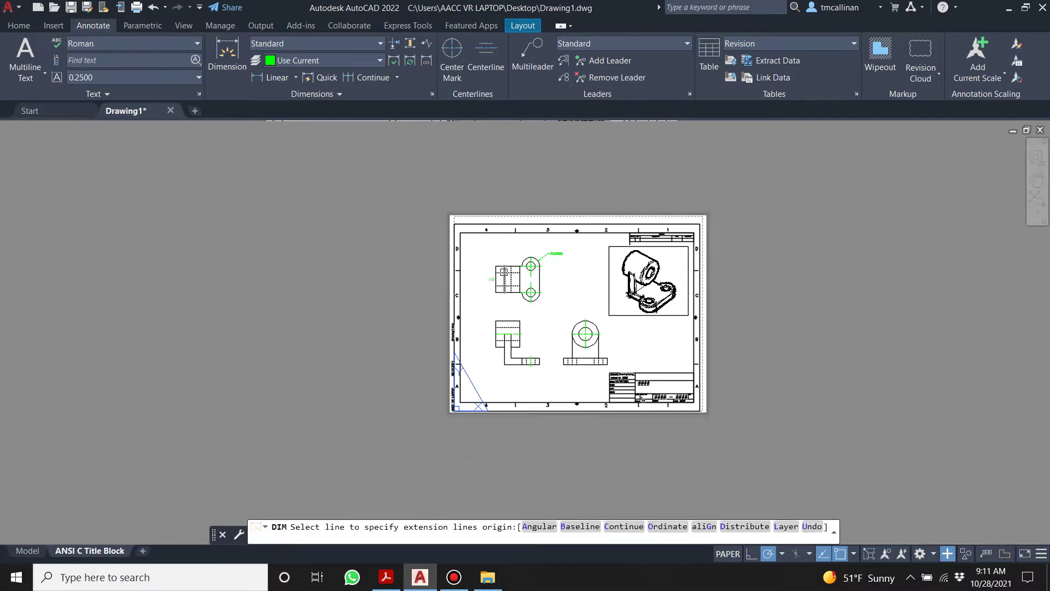
pyautogui.scroll(7, 471, 462)
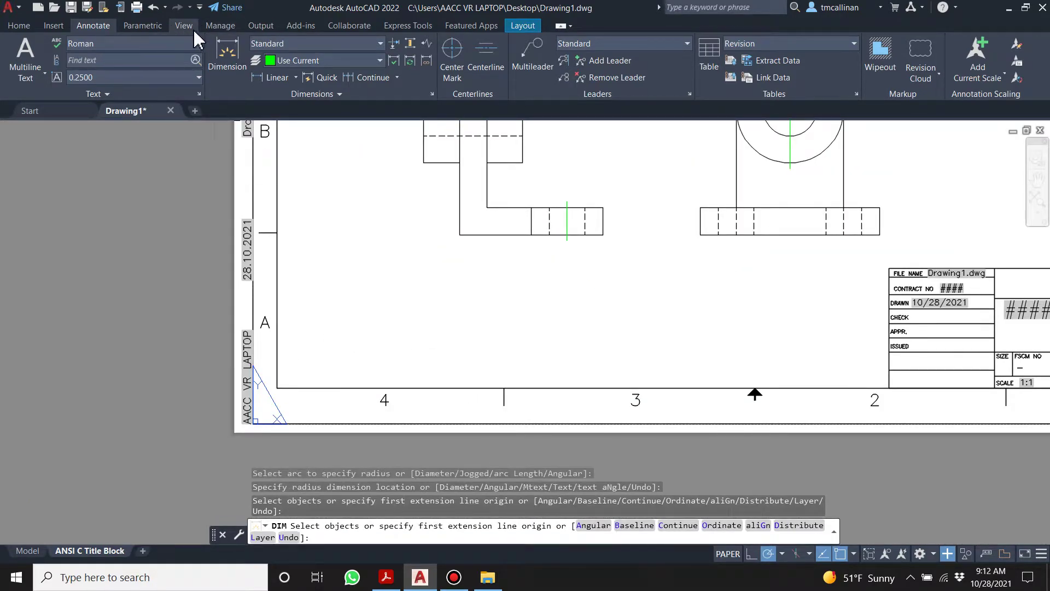
# Step: Show the Insert ribbon, zoom around the layout, then switch to the exercise PDF at Example 19
pyautogui.click(63, 25)
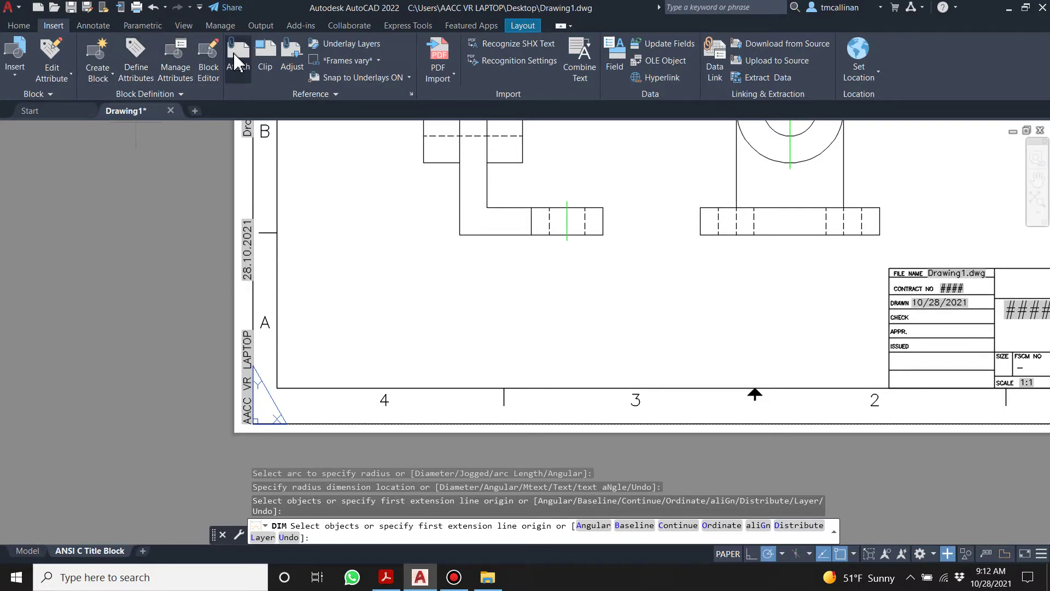
pyautogui.scroll(-6, 368, 270)
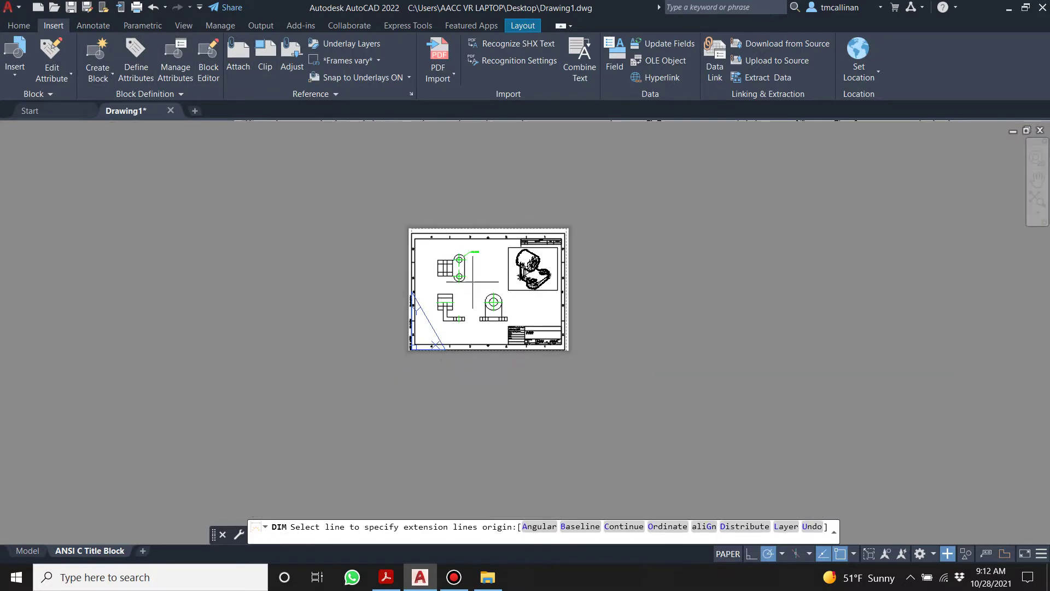
pyautogui.scroll(4, 473, 282)
pyautogui.scroll(3, 473, 281)
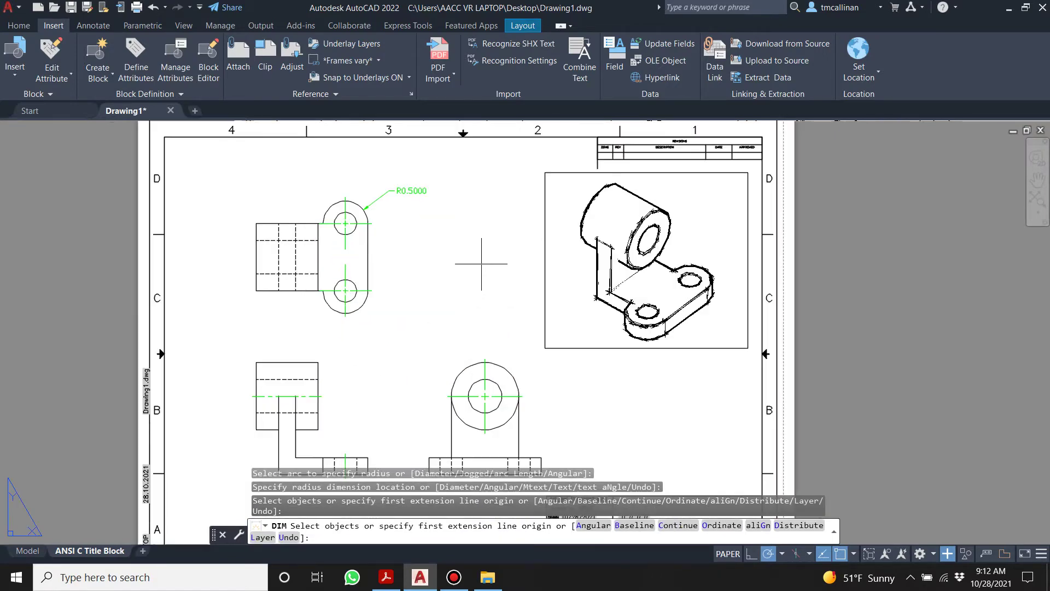
pyautogui.scroll(-5, 479, 191)
pyautogui.scroll(5, 476, 196)
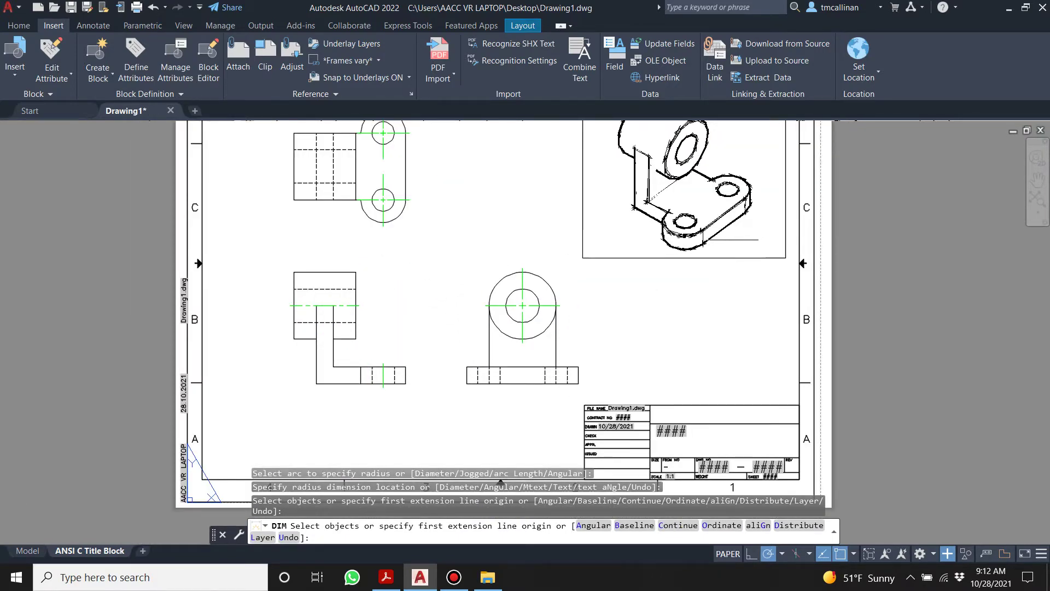
pyautogui.scroll(-5, 494, 204)
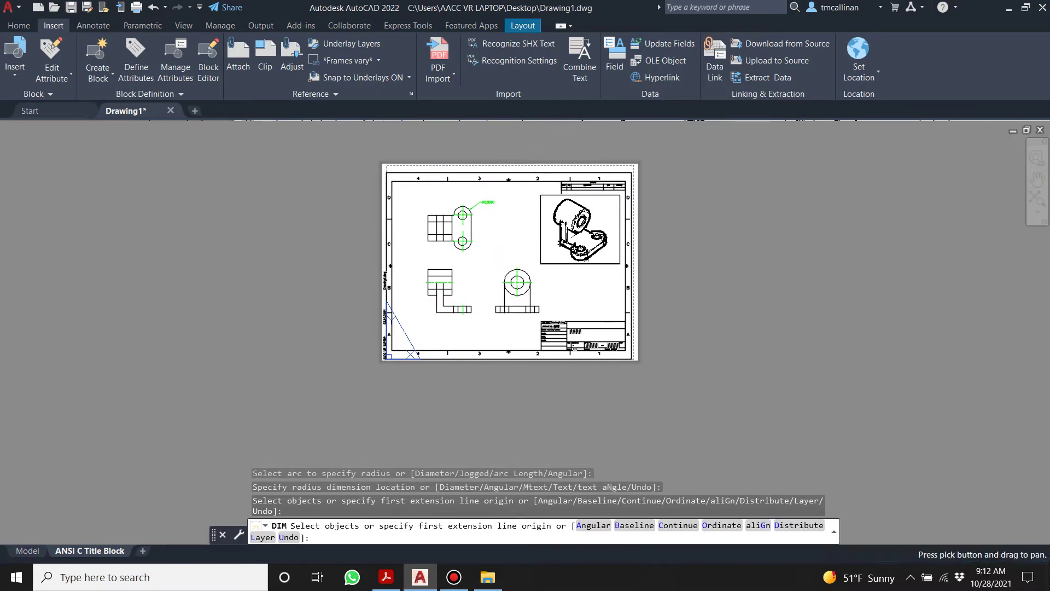
pyautogui.click(386, 577)
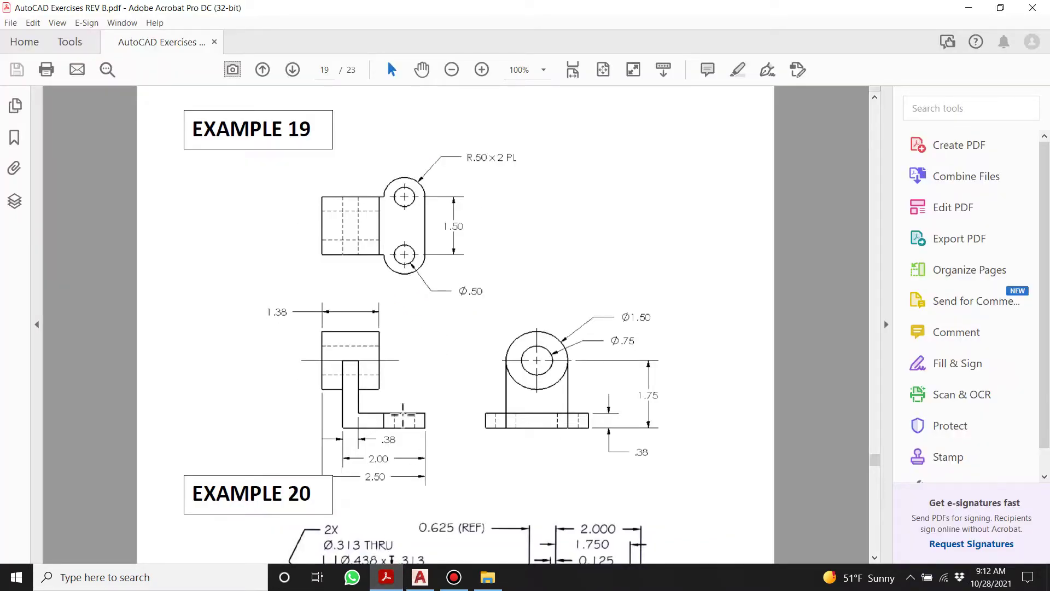
# Step: Scroll down page 19 of the exercises PDF until Example 20's drawing shows below Example 19
pyautogui.scroll(-3, 469, 272)
pyautogui.scroll(10, 469, 272)
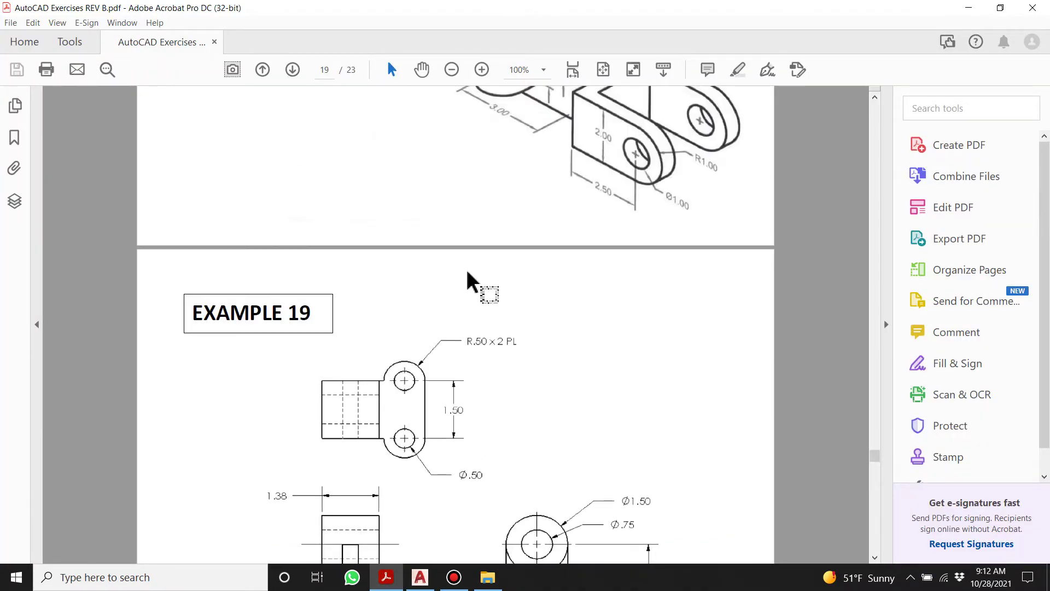
pyautogui.scroll(-5, 468, 271)
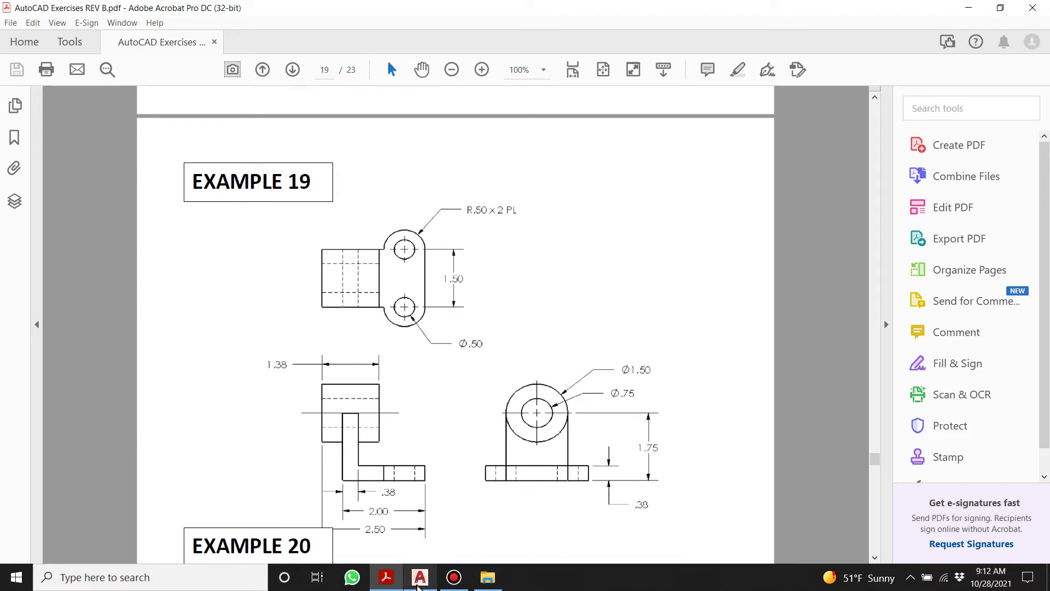
pyautogui.moveTo(419, 583)
pyautogui.scroll(-6, 408, 526)
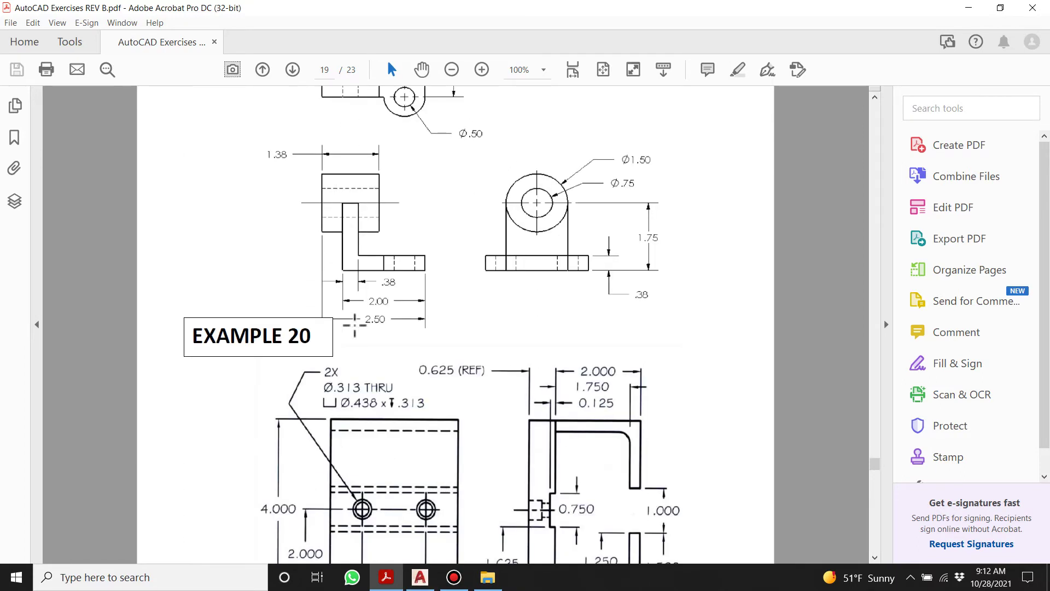